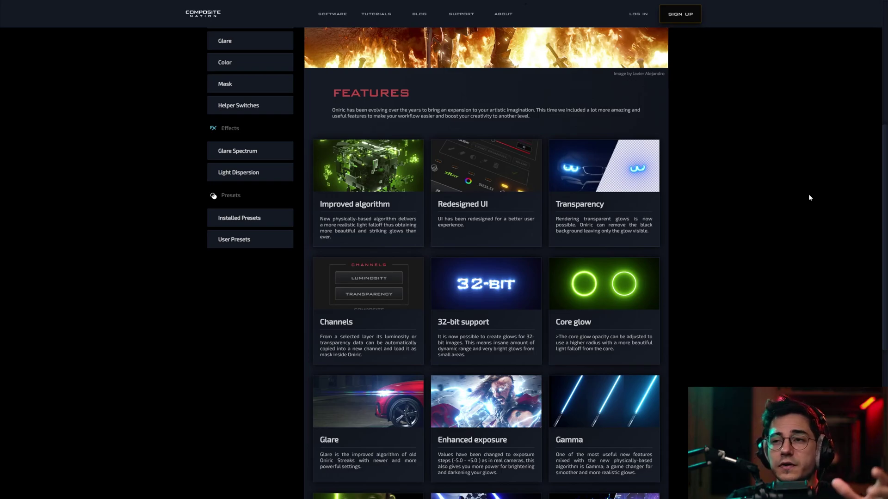
Raise the ONIRIC text glow's exposure to its maximum and shift its hue to green.
scroll(808, 194, "down", 1)
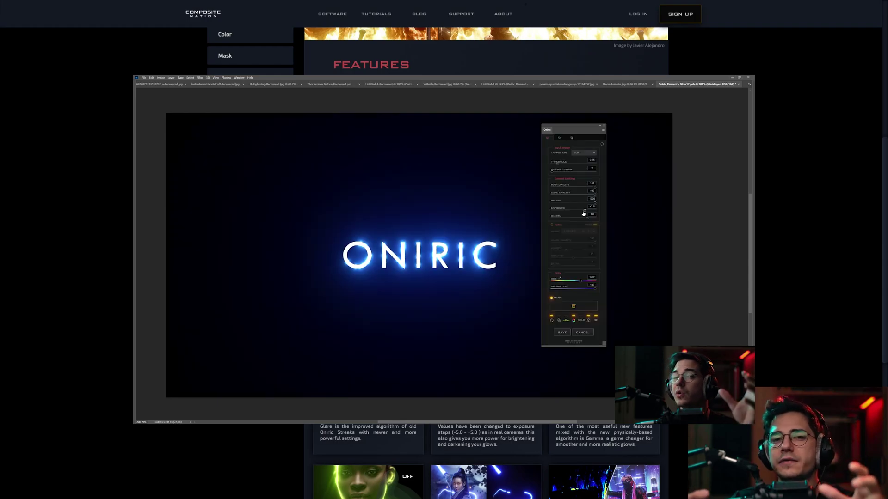
left_click_drag(584, 211, 595, 212)
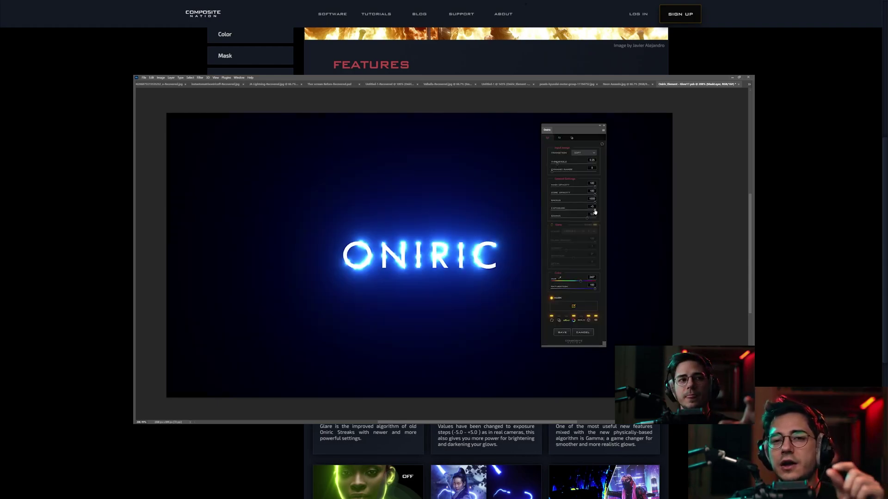
left_click_drag(563, 280, 571, 280)
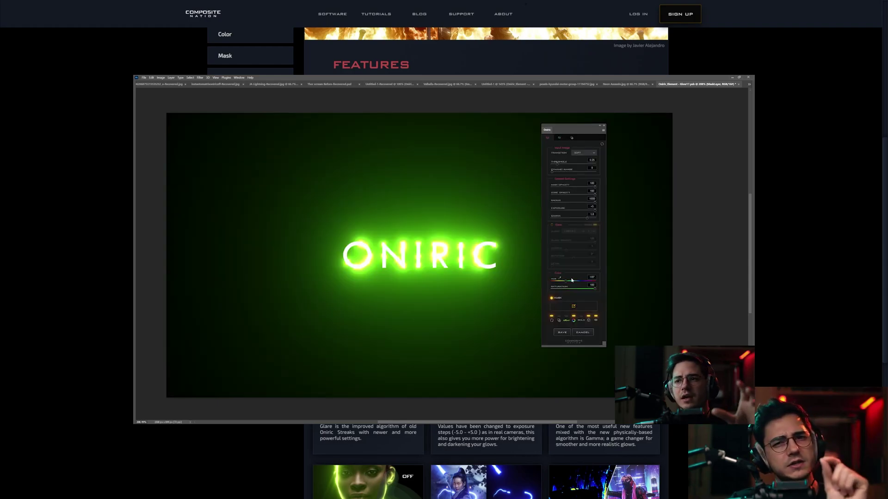
left_click_drag(572, 128, 572, 127)
mouse_move(583, 211)
left_mouse_down()
mouse_move(590, 210)
mouse_move(580, 211)
left_mouse_up()
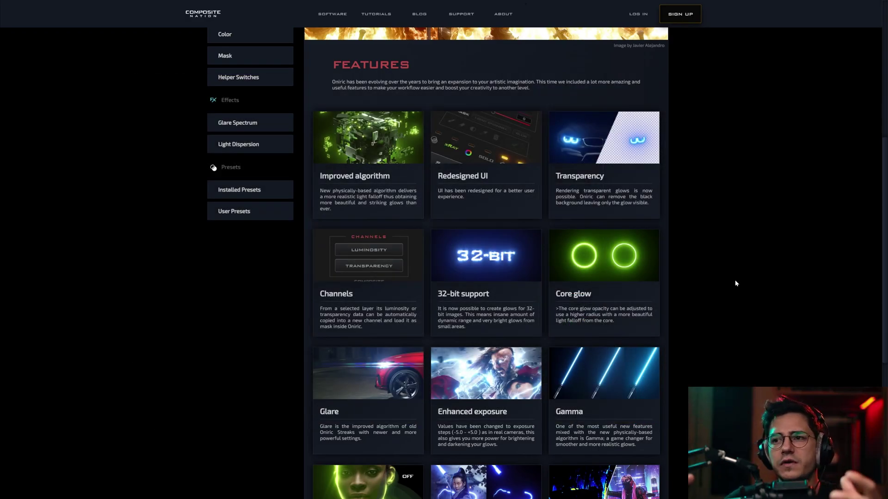
Reduce the glare detail on the white lights and adjust the Glare Spectrum settings on the armored robot image.
scroll(735, 283, "down", 2)
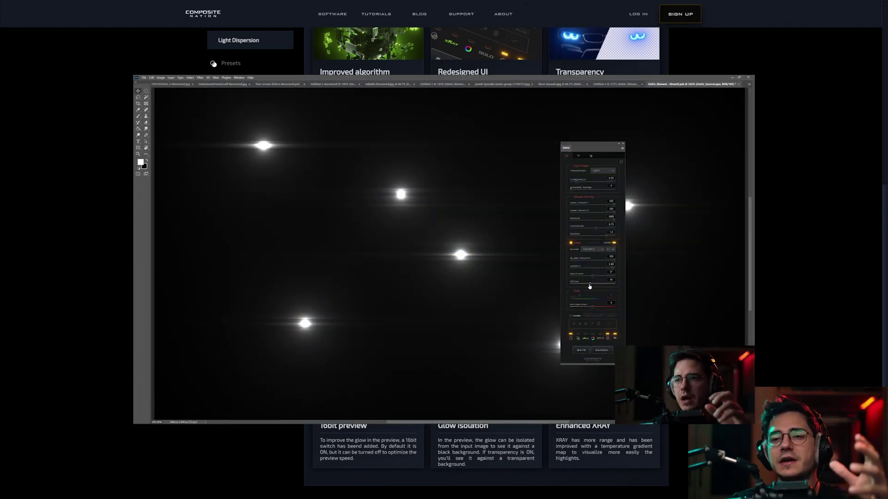
left_click_drag(589, 286, 570, 283)
left_click(612, 250)
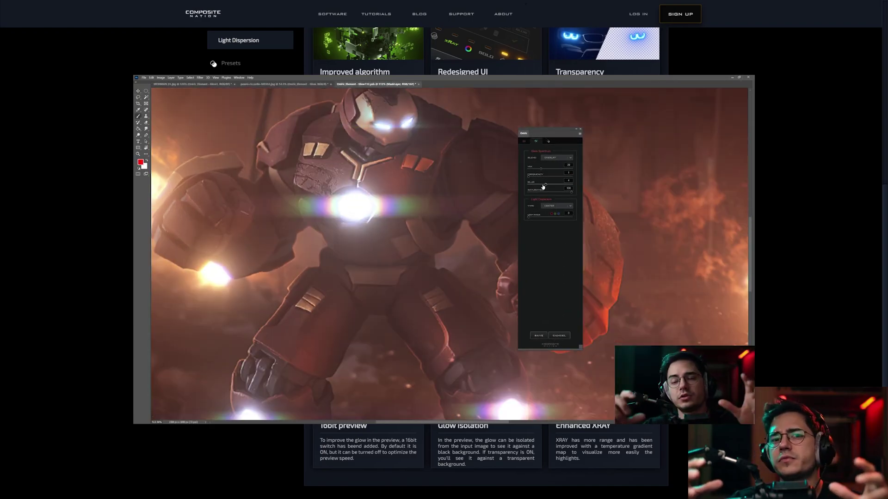
left_click_drag(546, 185, 562, 177)
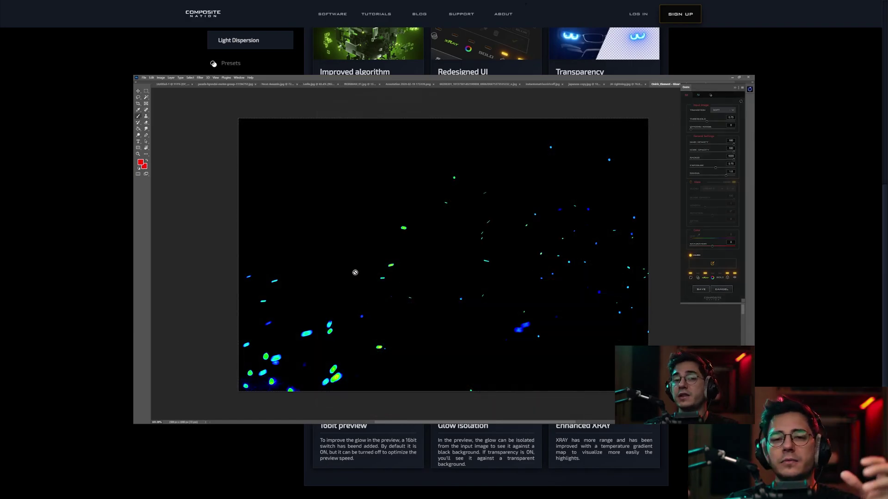
Turn off xRay on the warrior image, colorize the sparks' glow cyan, and compare the result with the glow preview off and on.
left_click(706, 278)
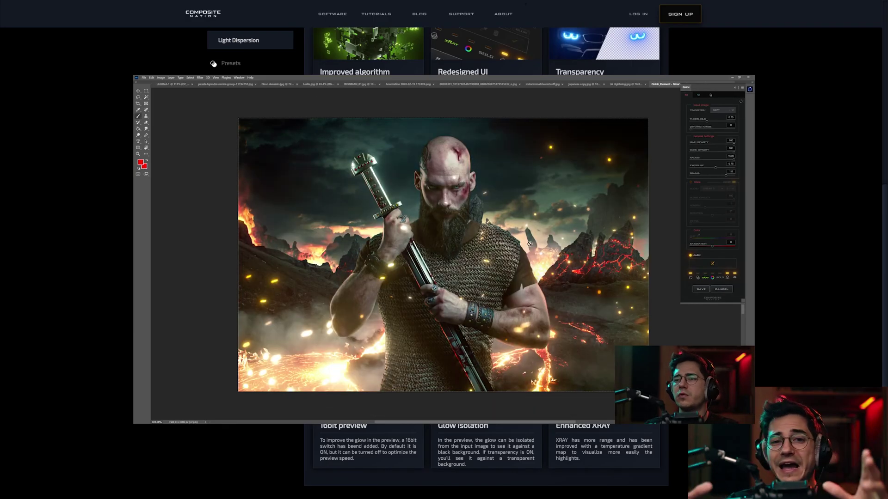
left_click(713, 278)
left_click_drag(691, 239, 716, 239)
left_click(734, 278)
left_click(734, 278)
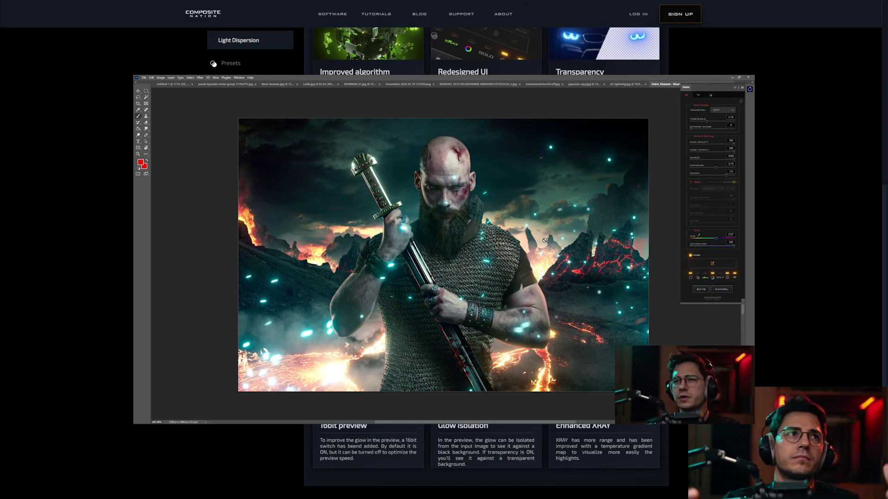
left_click(726, 290)
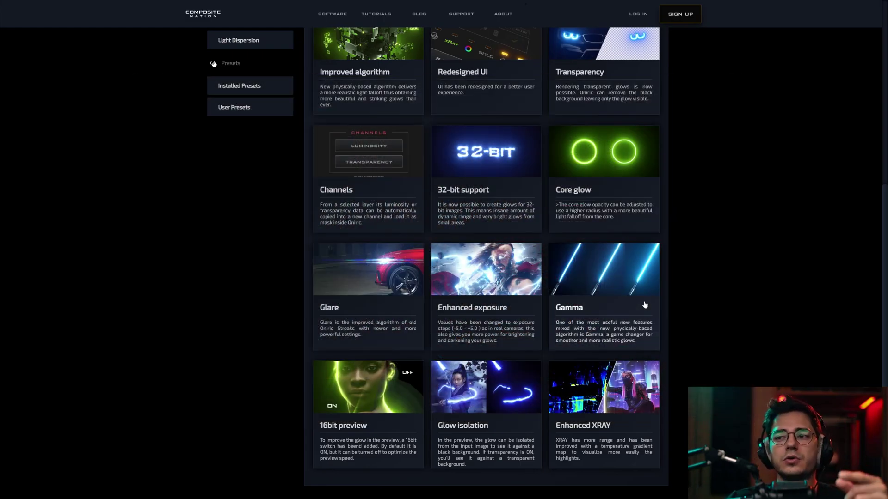
Look through the feature overview in the Oniric manual, from the improved algorithm to Enhanced XRAY.
scroll(689, 224, "down", 1)
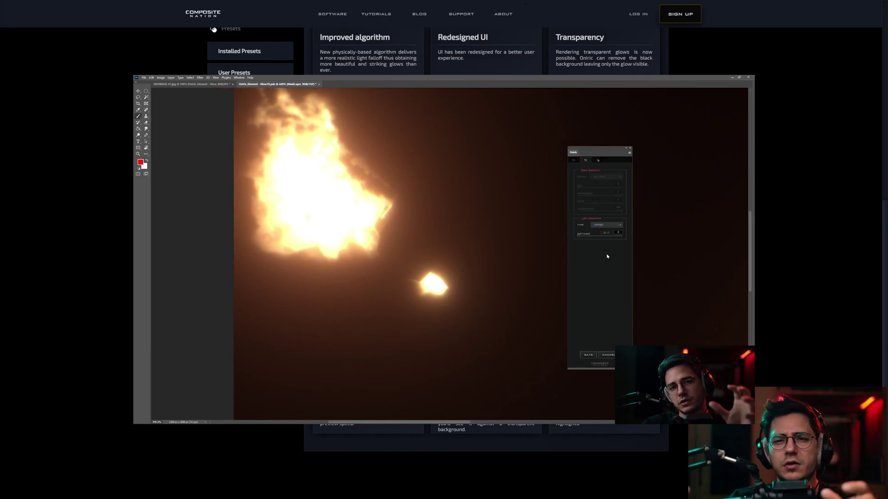
scroll(764, 270, "up", 5)
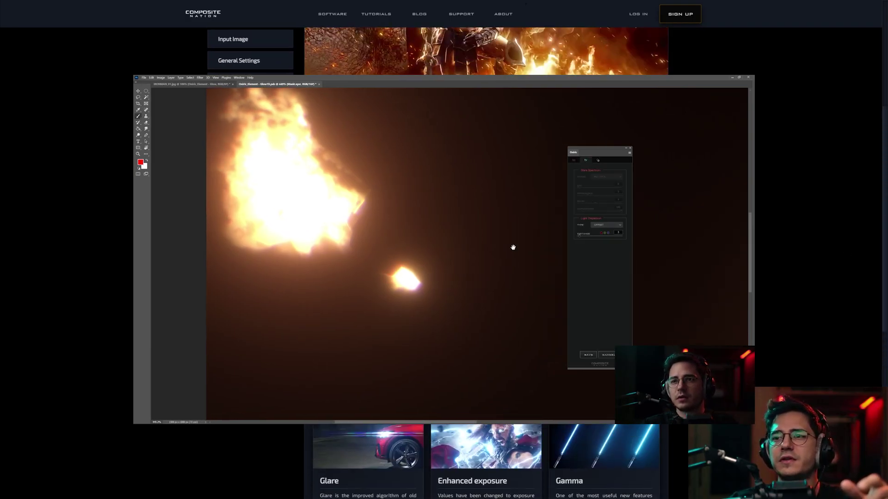
scroll(763, 270, "down", 4)
scroll(712, 210, "up", 2)
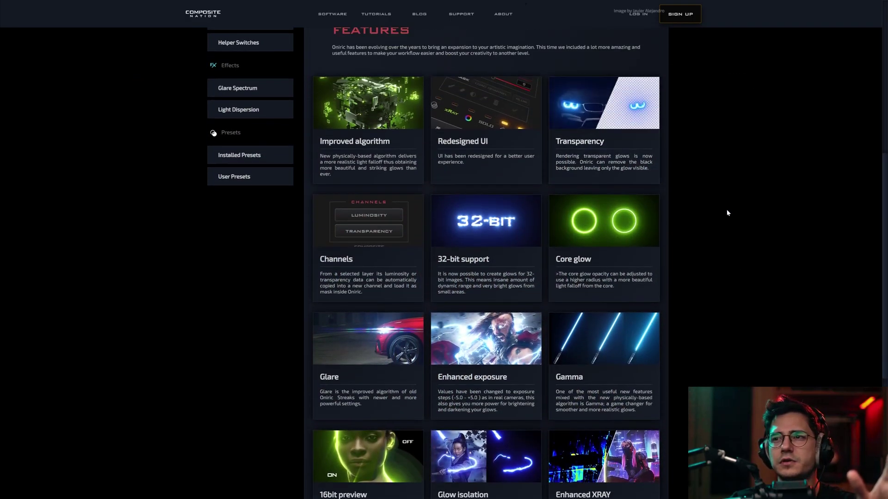
scroll(727, 212, "down", 6)
scroll(762, 278, "up", 2)
scroll(762, 277, "up", 4)
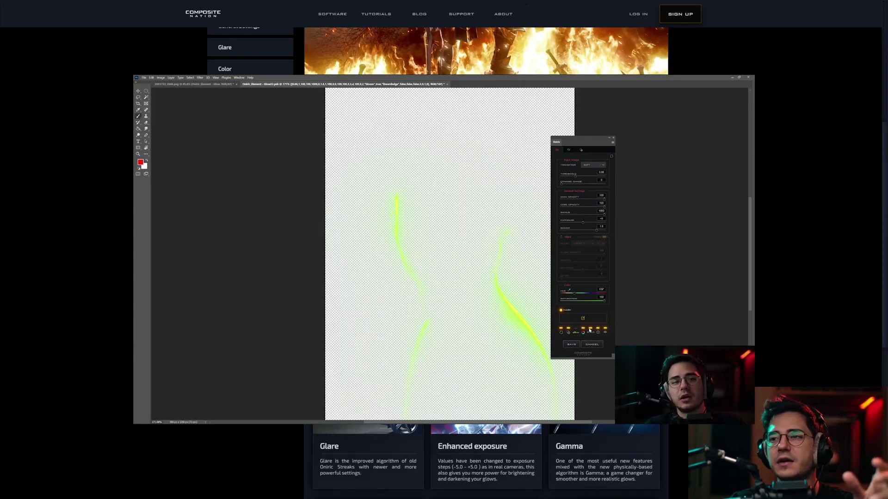
scroll(762, 278, "down", 5)
scroll(757, 272, "down", 3)
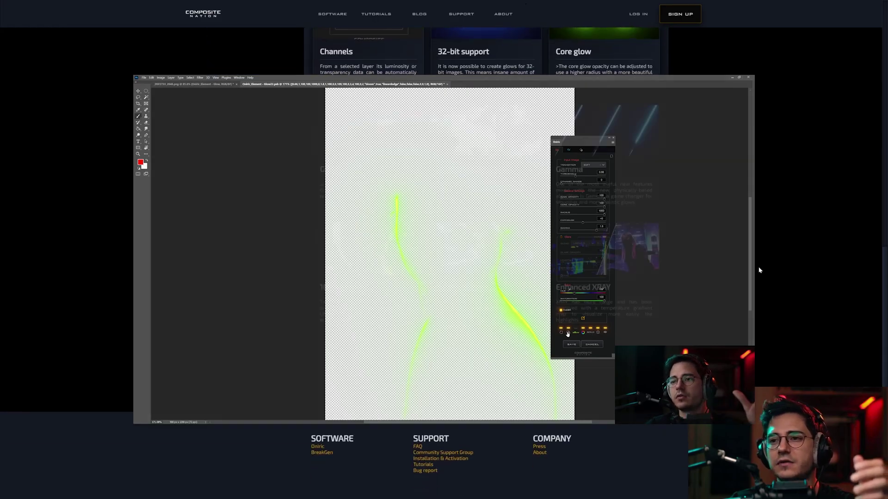
scroll(740, 365, "up", 3)
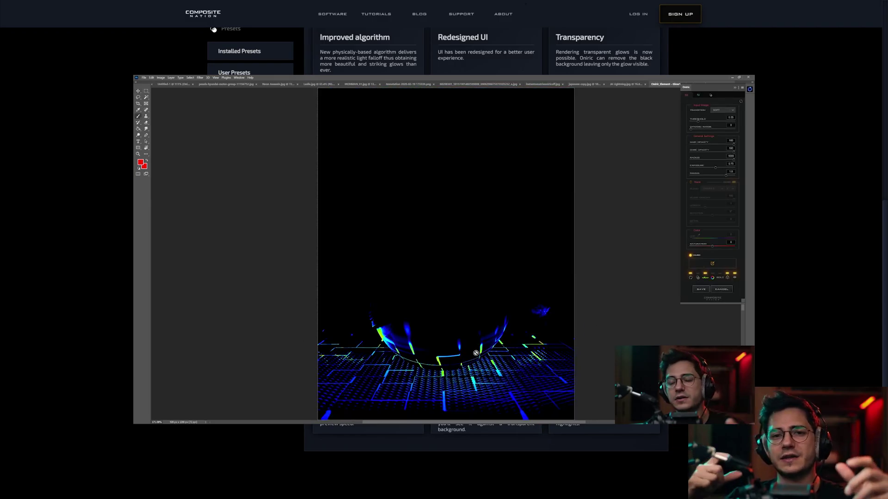
Adjust the glow's dynamic range on the glowing grid floor image and turn off the xRay preview.
left_click(691, 129)
left_click(712, 129)
left_click(705, 278)
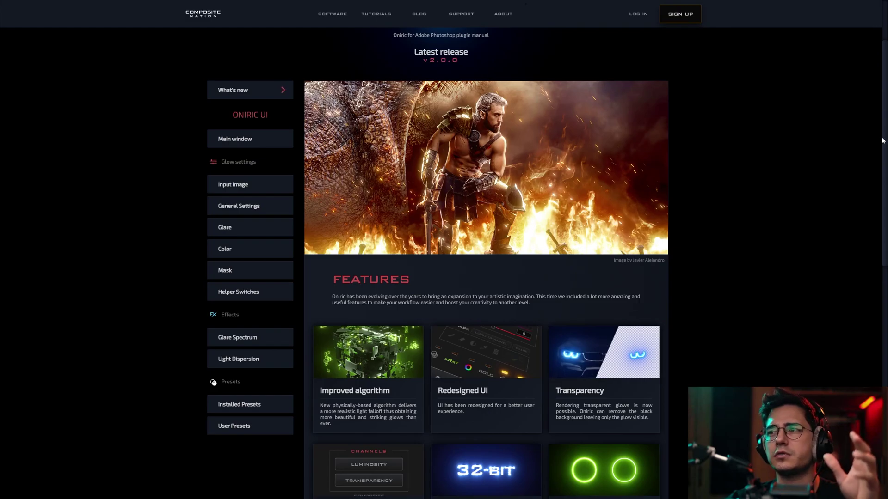
Read the Main window, Input Image and General Settings pages of the Oniric manual.
left_click(280, 138)
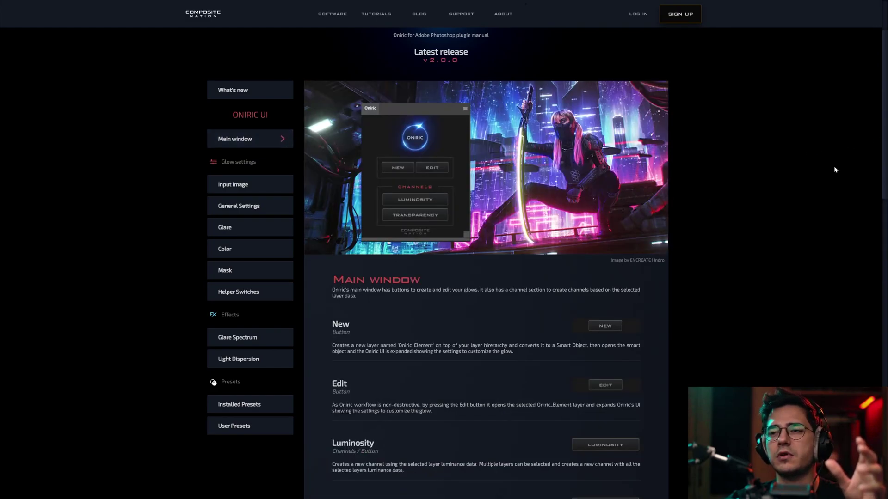
scroll(878, 205, "down", 5)
scroll(878, 204, "up", 3)
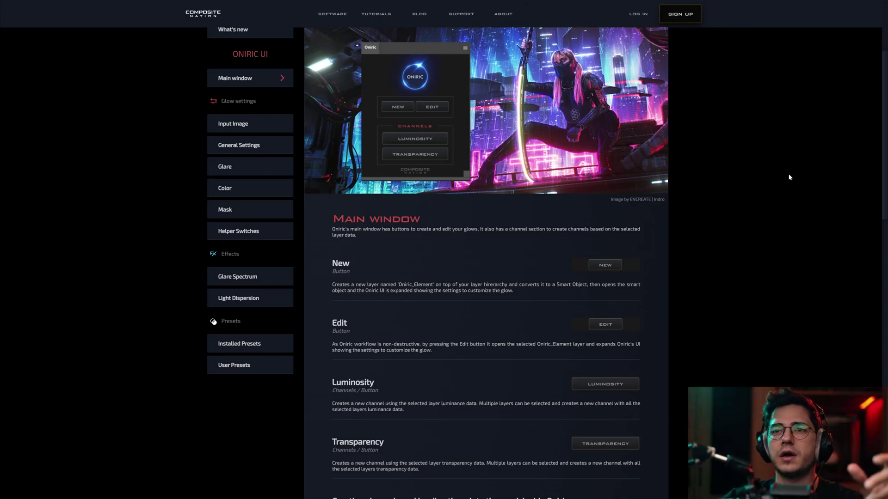
left_click(262, 126)
scroll(261, 148, "up", 1)
left_click(261, 174)
scroll(282, 158, "down", 1)
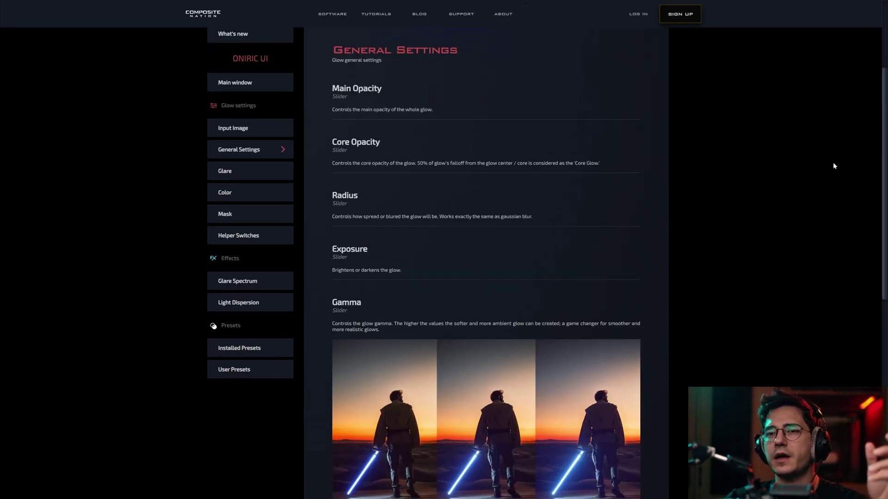
Read the Glare page of the manual, covering the blend, rays, length, rotation and detail options.
left_click(276, 174)
scroll(452, 180, "down", 1)
scroll(881, 219, "down", 9)
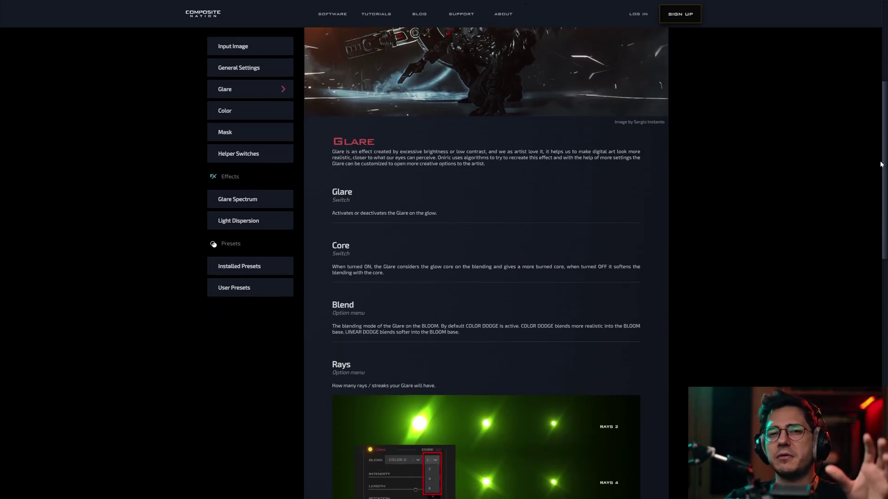
scroll(881, 218, "down", 9)
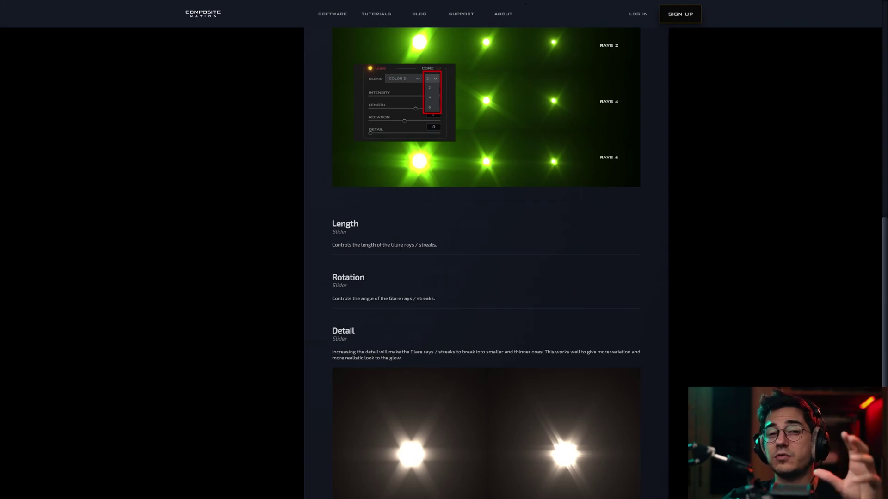
scroll(886, 323, "down", 3)
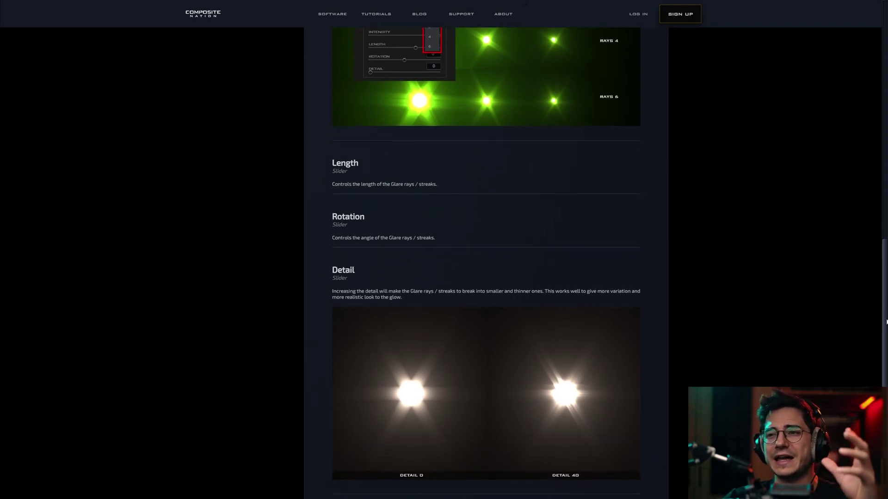
scroll(886, 324, "down", 1)
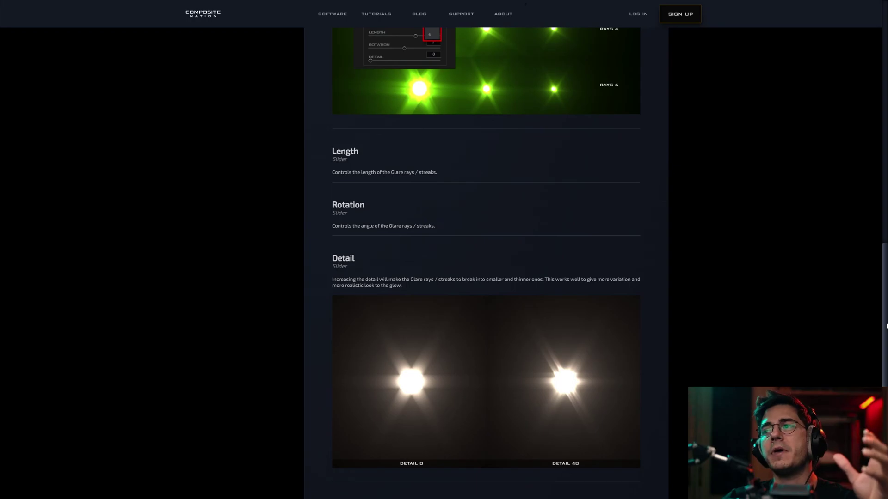
scroll(886, 326, "down", 1)
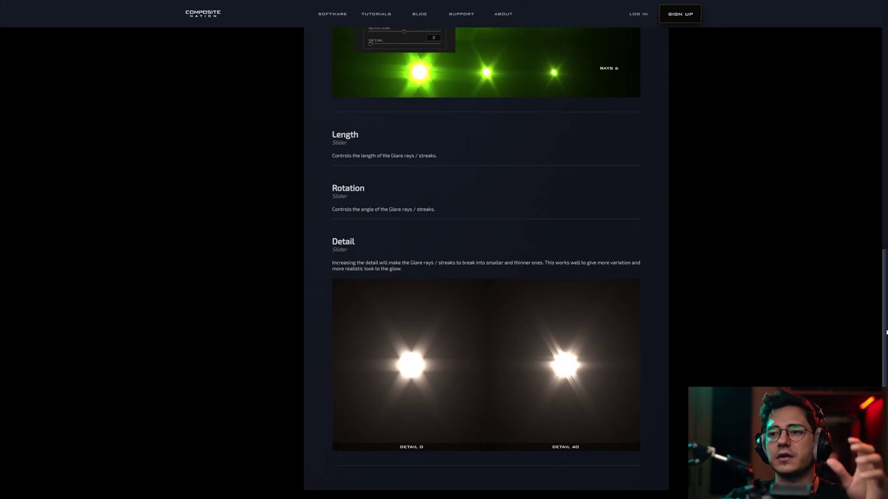
scroll(349, 184, "up", 20)
Review the Color, Mask and Helper Switches pages of the manual.
left_click(268, 194)
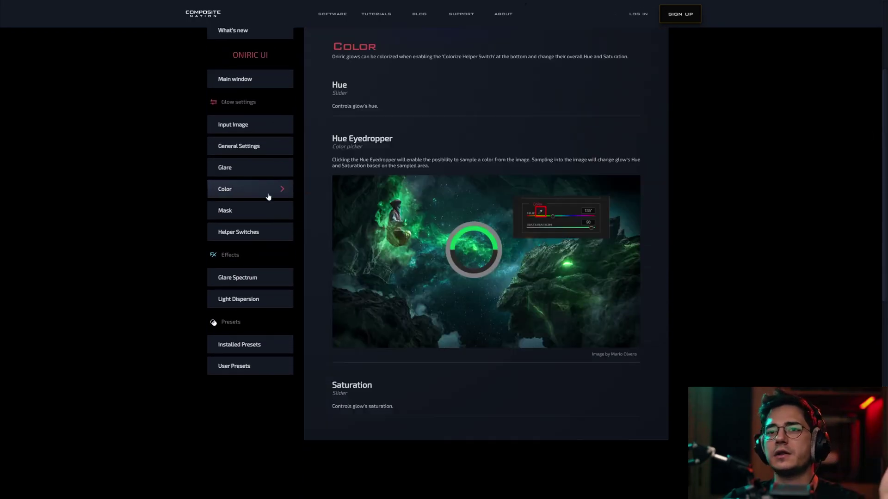
left_click(268, 212)
left_click(267, 233)
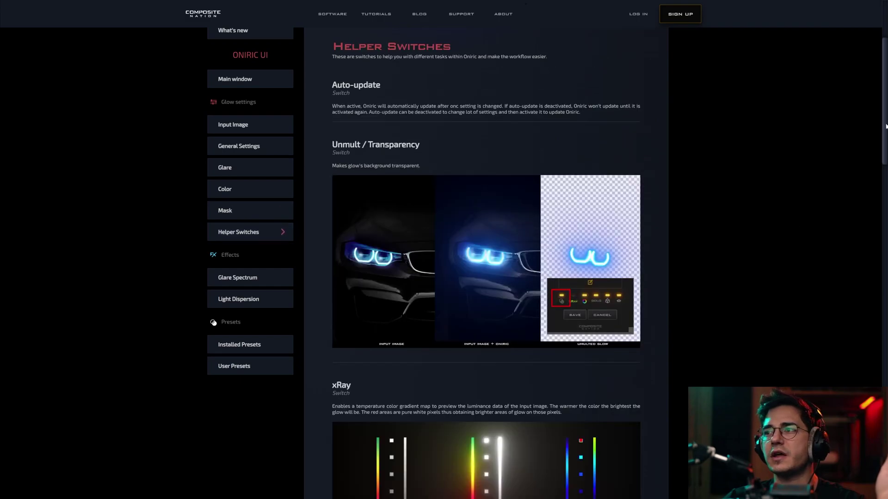
scroll(882, 183, "down", 5)
left_click_drag(881, 181, 879, 180)
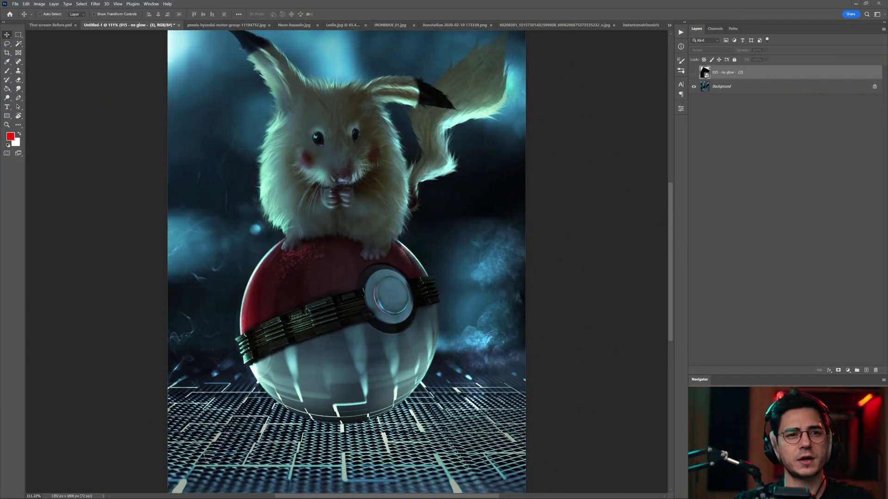
Switch to Photoshop and open the Oniric extension panel.
left_click(152, 4)
mouse_move(252, 33)
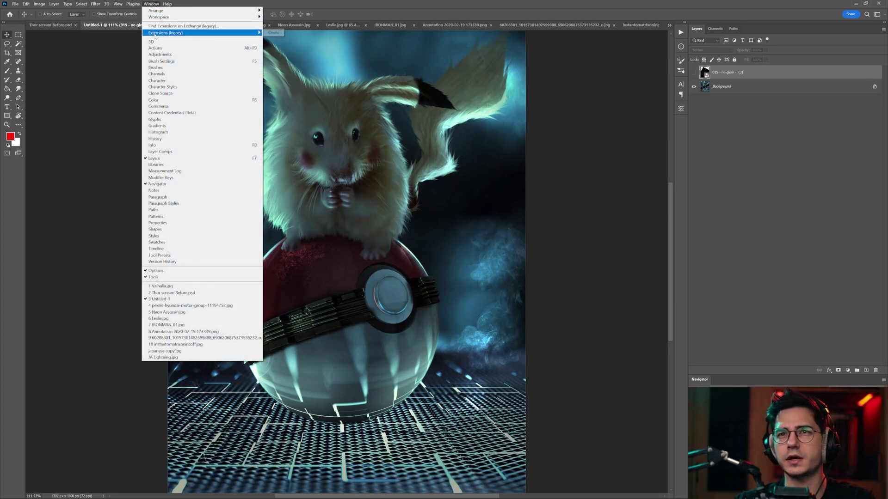
left_click(273, 33)
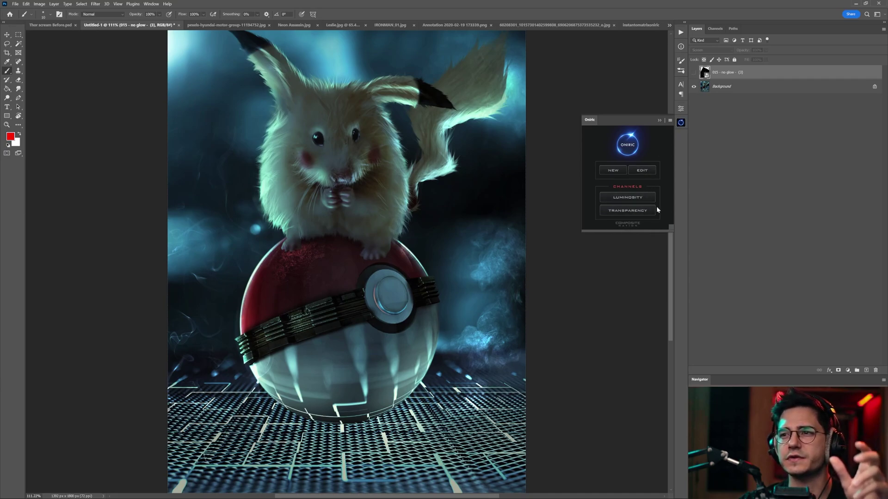
Activate the Move tool and show the electricity overlay layer above the background.
left_click(7, 37)
left_click(695, 72)
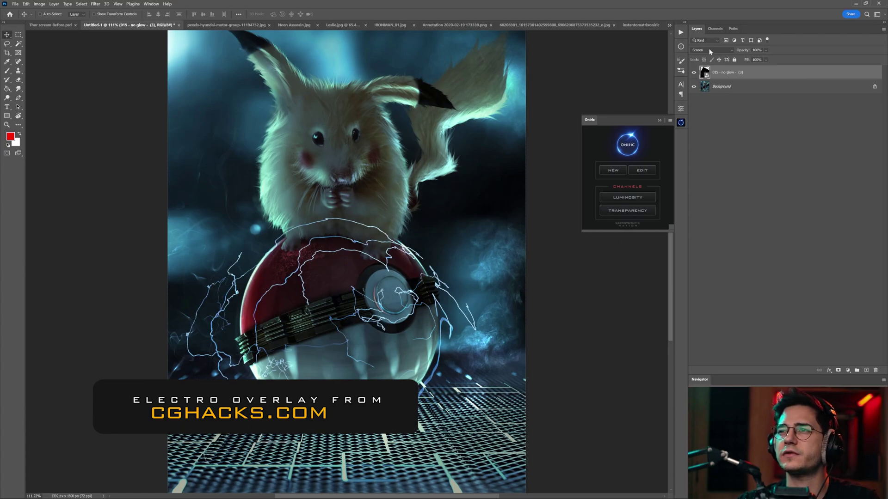
Preview the electricity overlay layer in Normal blend mode and return it to Screen.
left_click(711, 51)
left_click(707, 54)
mouse_move(429, 220)
left_mouse_down()
mouse_move(470, 197)
mouse_move(429, 221)
left_mouse_up()
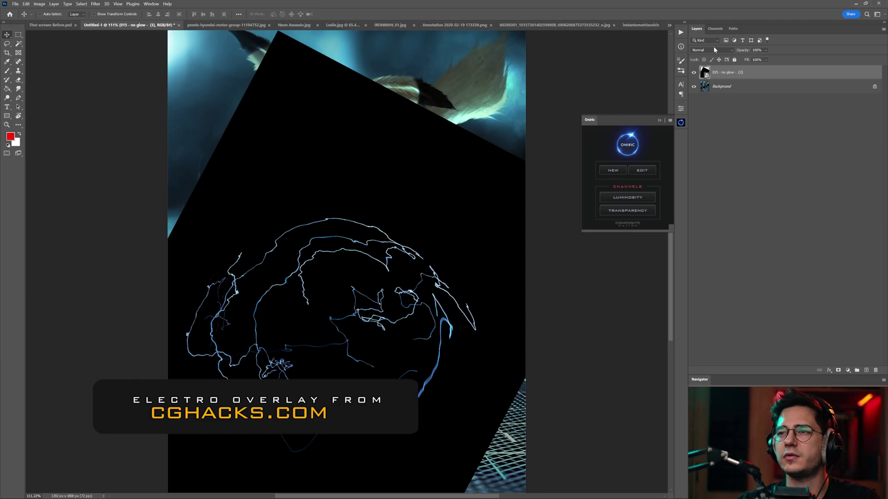
left_click(713, 50)
left_click(708, 106)
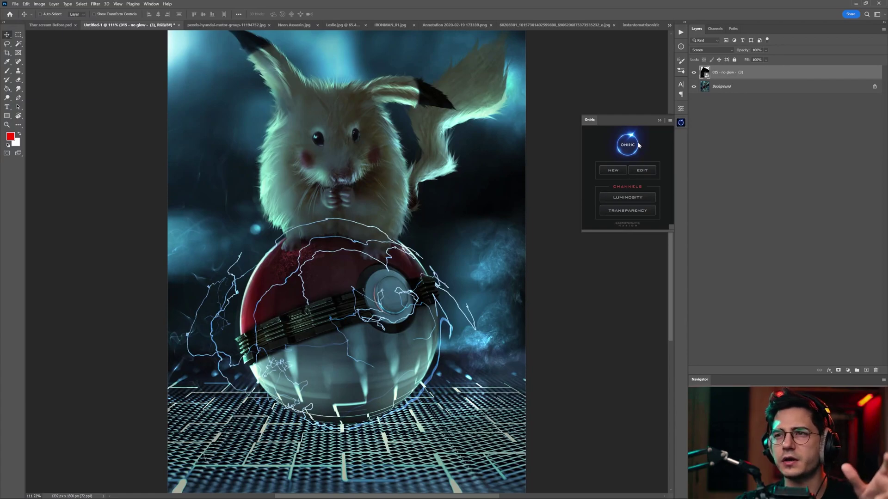
Try painting a mask by hand over the electricity strands for a new Oniric glow element, and cancel it.
left_click(613, 170)
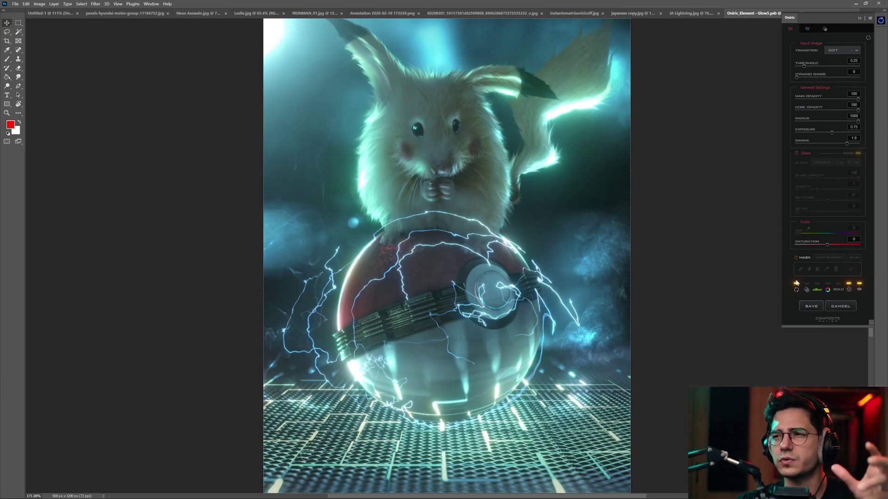
left_click(803, 258)
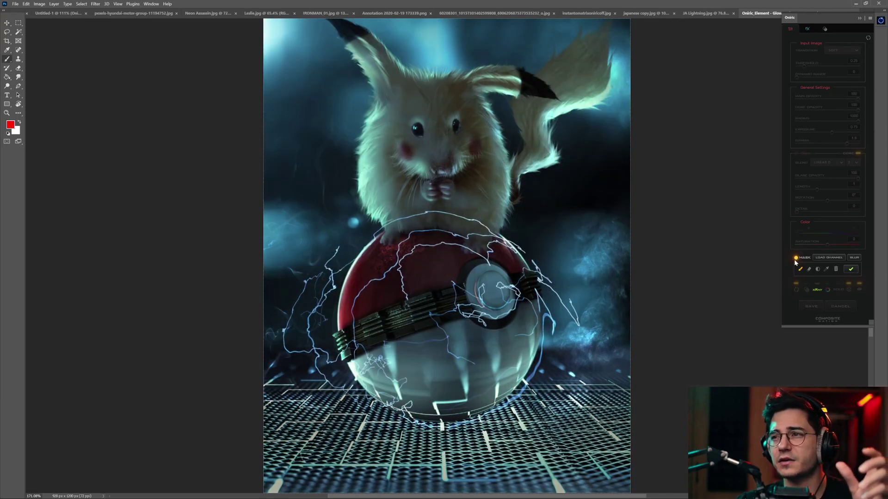
mouse_move(528, 250)
left_mouse_down()
mouse_move(500, 244)
mouse_move(488, 258)
mouse_move(407, 245)
mouse_move(395, 261)
mouse_move(404, 299)
mouse_move(384, 270)
mouse_move(364, 284)
mouse_move(356, 354)
mouse_move(373, 360)
mouse_move(393, 407)
left_mouse_up()
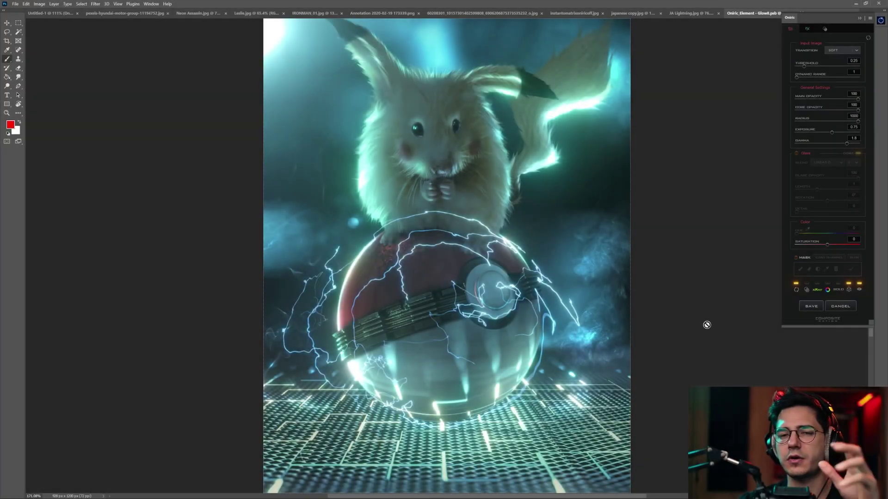
left_click(847, 308)
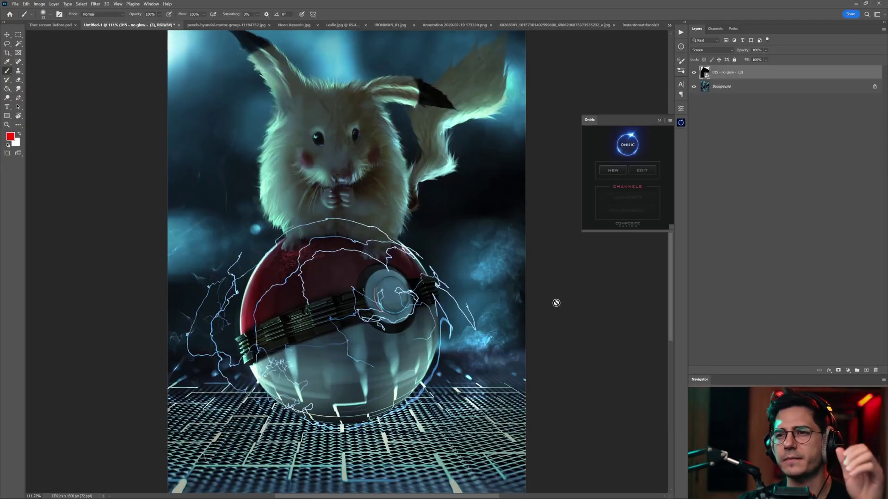
Try moving the electricity overlay layer across the composite and undo the moves.
key("v")
left_click_drag(420, 237, 505, 194)
key("ctrl+z")
key("ctrl+z")
left_click_drag(455, 240, 441, 192)
key("ctrl+z")
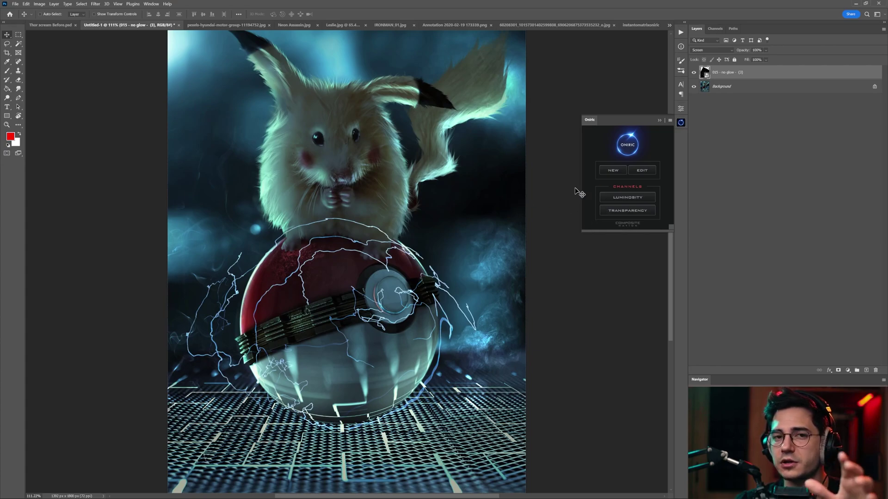
Create a luminosity channel from the electricity overlay layer with Oniric and inspect it on its own.
left_click(626, 200)
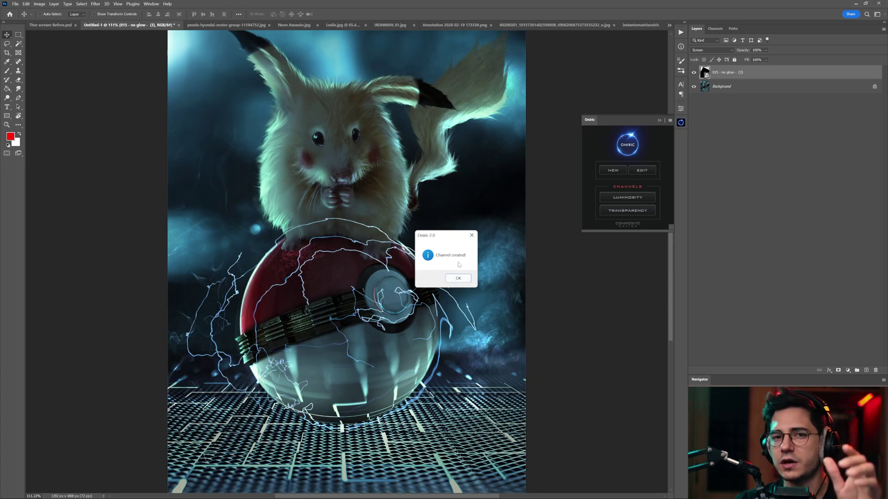
left_click(458, 279)
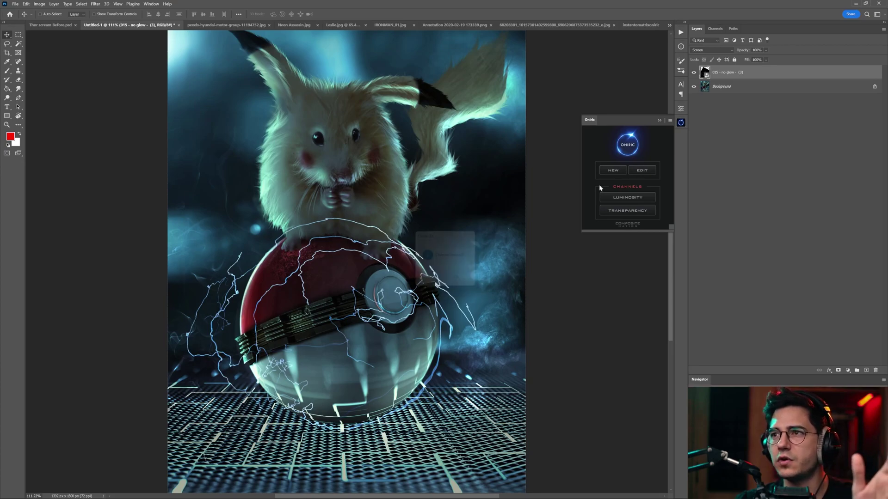
left_click(716, 29)
left_click(766, 96)
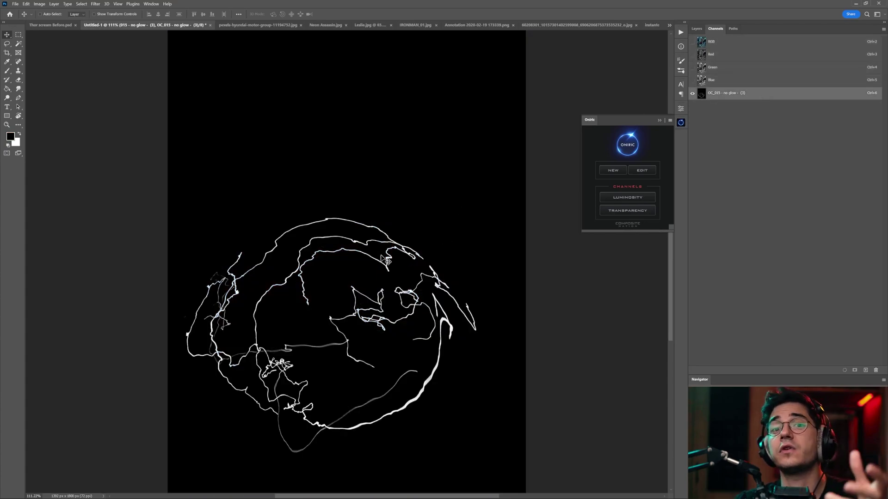
left_click(696, 28)
Start a new Oniric glow and apply the OC_015 - no glow - (3) channel as its mask.
left_click(612, 171)
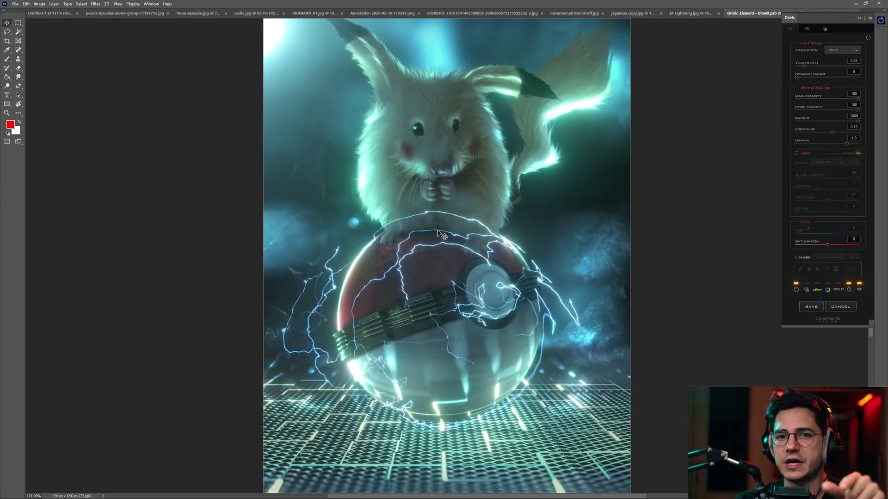
left_click(805, 259)
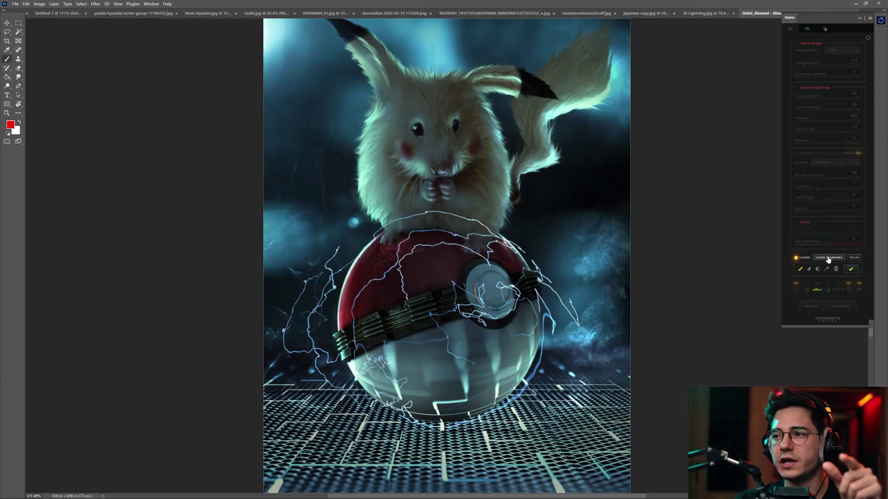
left_click(828, 258)
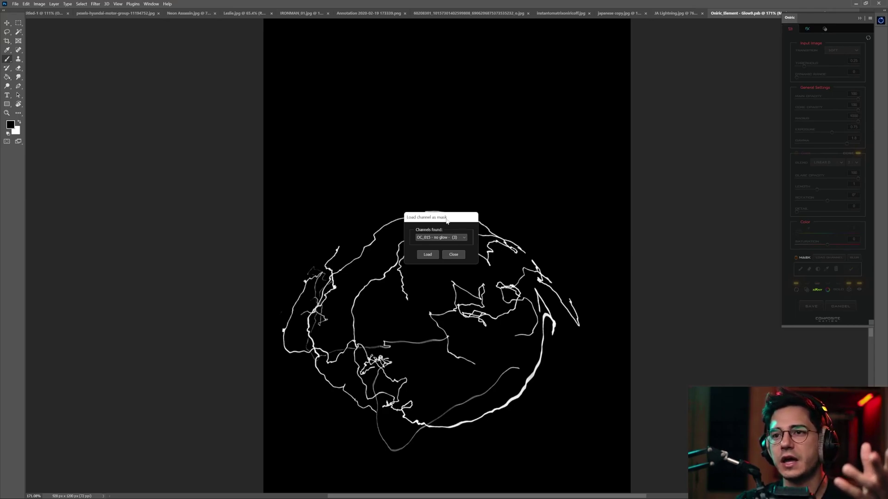
left_click_drag(447, 222, 507, 170)
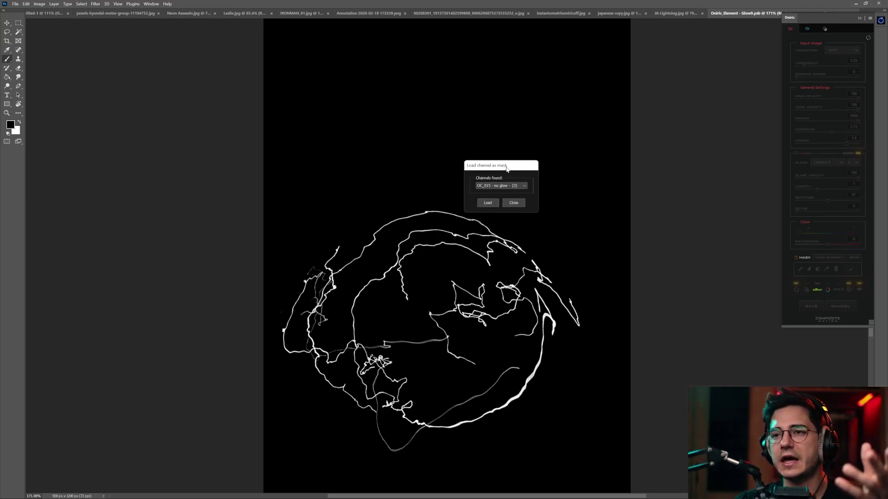
left_click(488, 203)
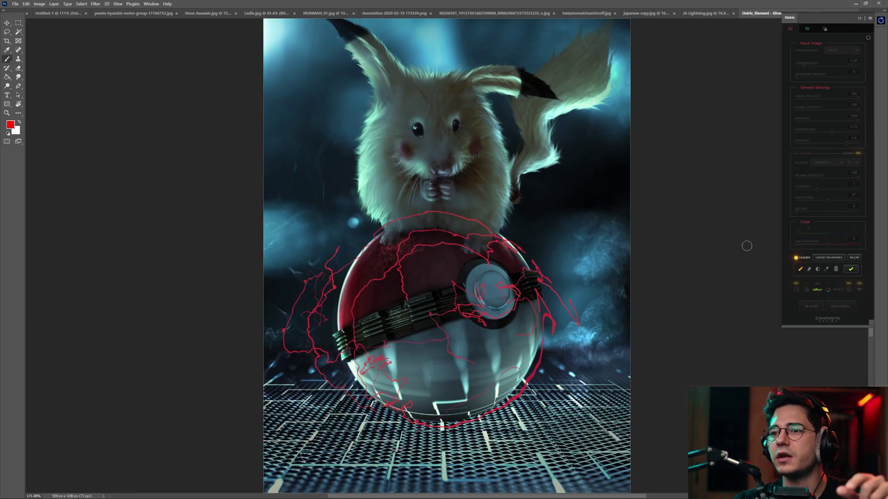
left_click(851, 269)
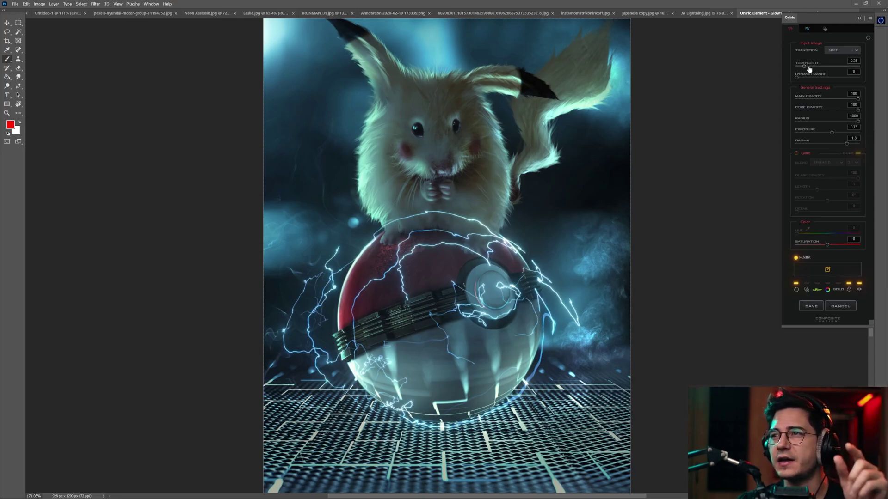
Set the masked glow's threshold to 2, check it in the false-color preview, and cancel the glow element.
left_click(859, 68)
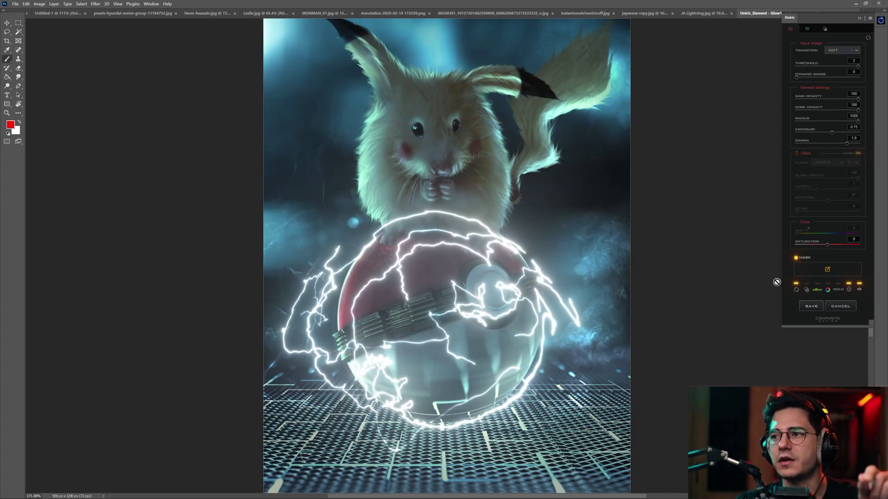
left_click(818, 292)
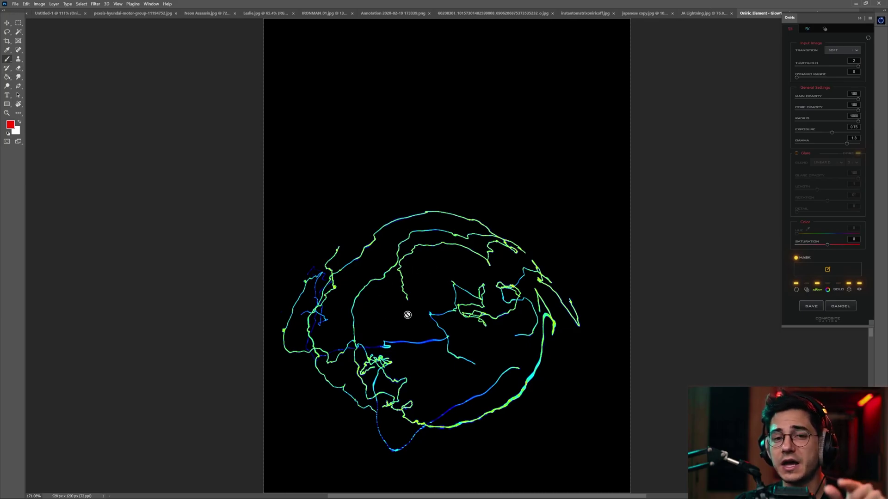
left_click(818, 291)
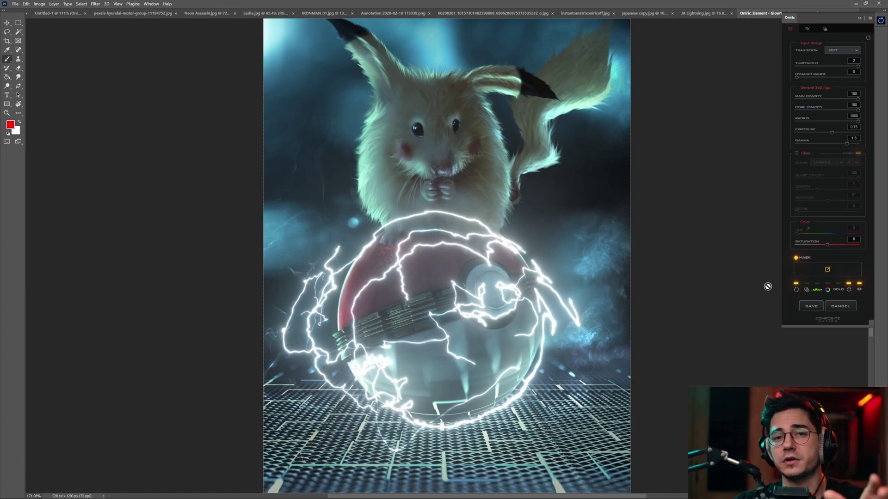
left_click(840, 307)
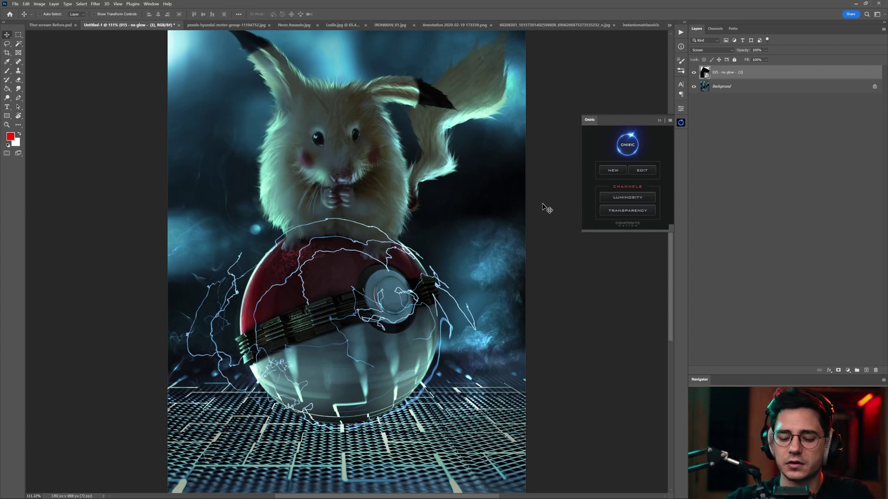
Add a new layer above the electricity overlay and set the brush's Shape Dynamics size jitter to 100%.
key("b")
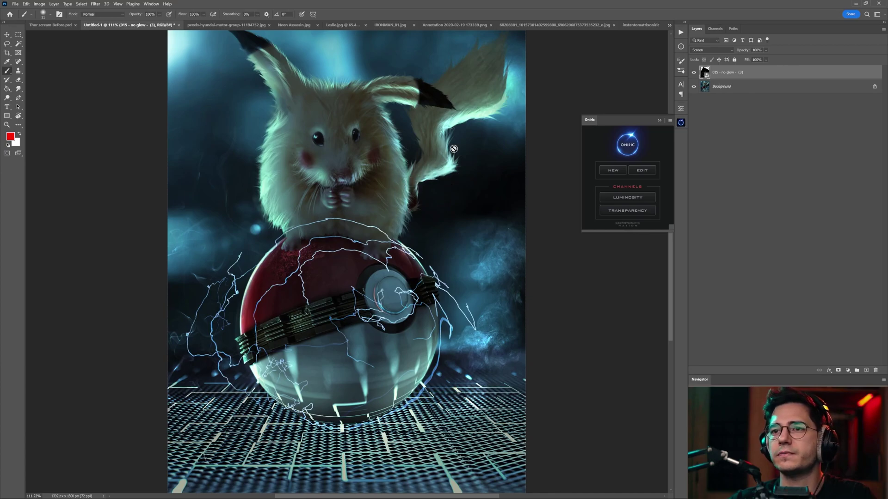
key("ctrl+shift+alt+n")
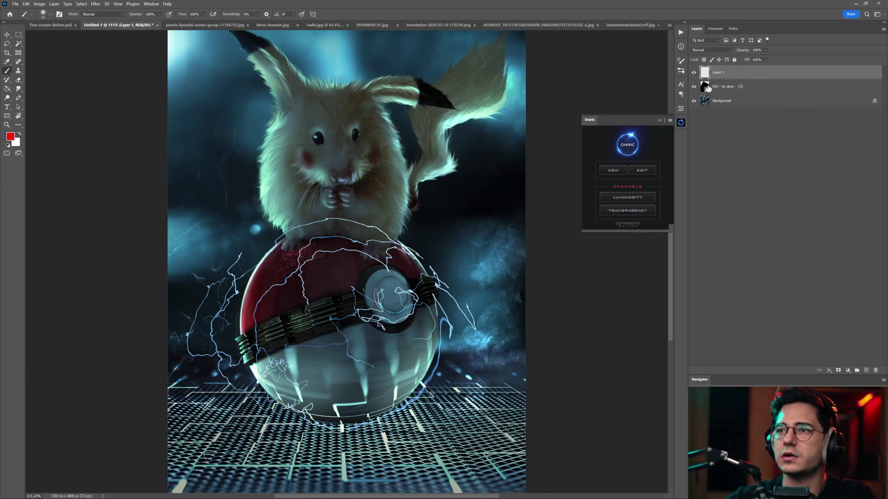
key("F5")
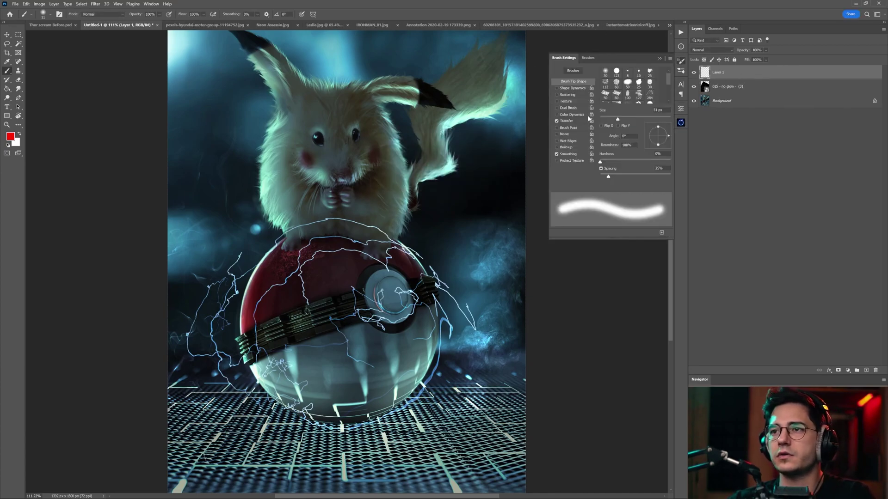
left_click(574, 88)
left_click_drag(601, 80, 672, 78)
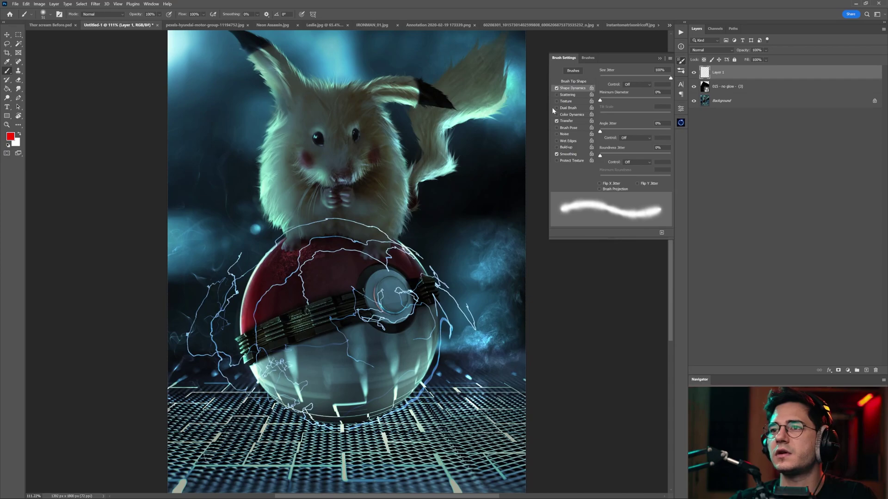
Set the brush's scatter to 1000% with a higher count, opacity jitter to 100% and size to 17 px.
left_click(574, 95)
left_click_drag(601, 78, 671, 78)
left_click_drag(600, 101, 626, 103)
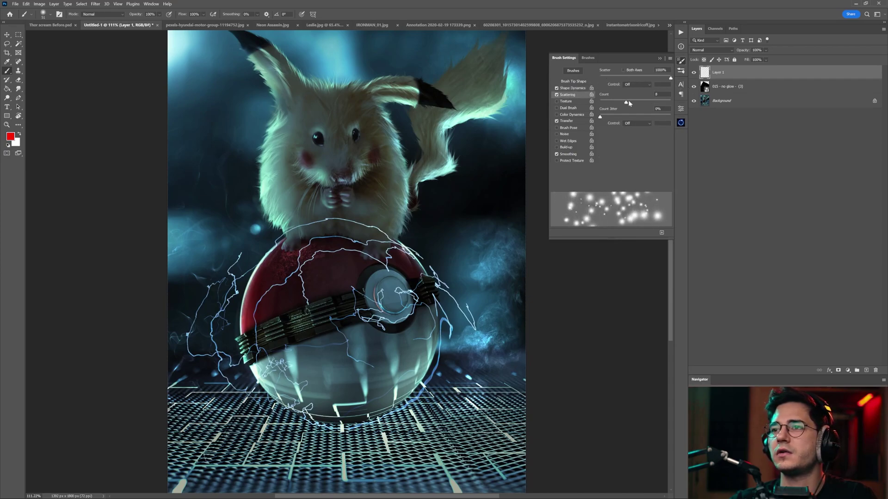
left_click(565, 121)
left_click_drag(600, 78, 671, 78)
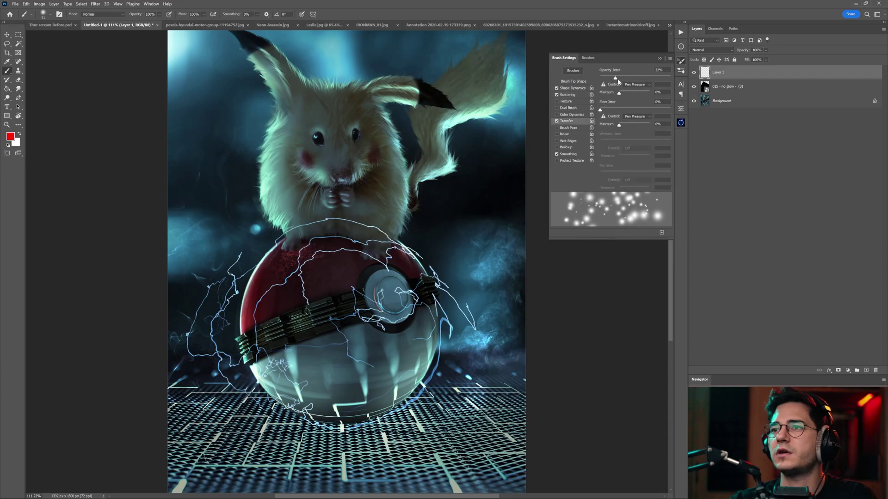
mouse_move(430, 164)
left_mouse_down()
mouse_move(421, 165)
mouse_move(460, 181)
left_mouse_up()
left_click(661, 60)
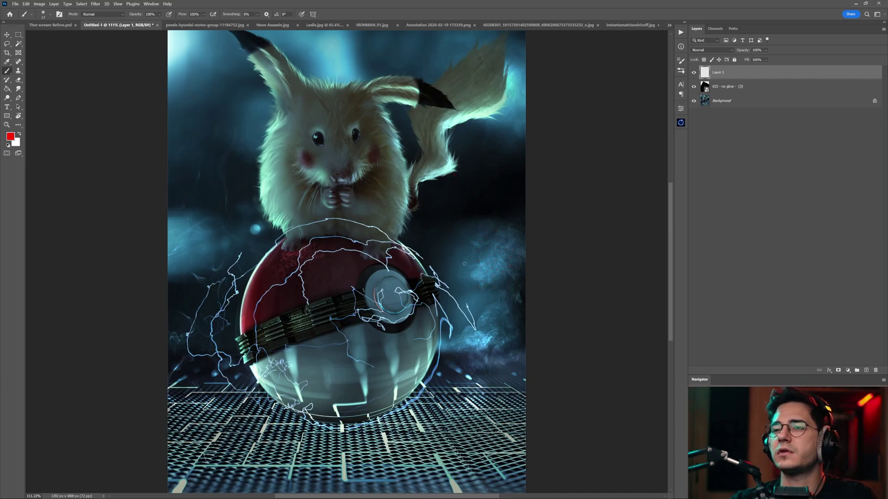
Make white the foreground color and increase the brush tip's spacing above 25%.
left_click(19, 134)
right_click(443, 153)
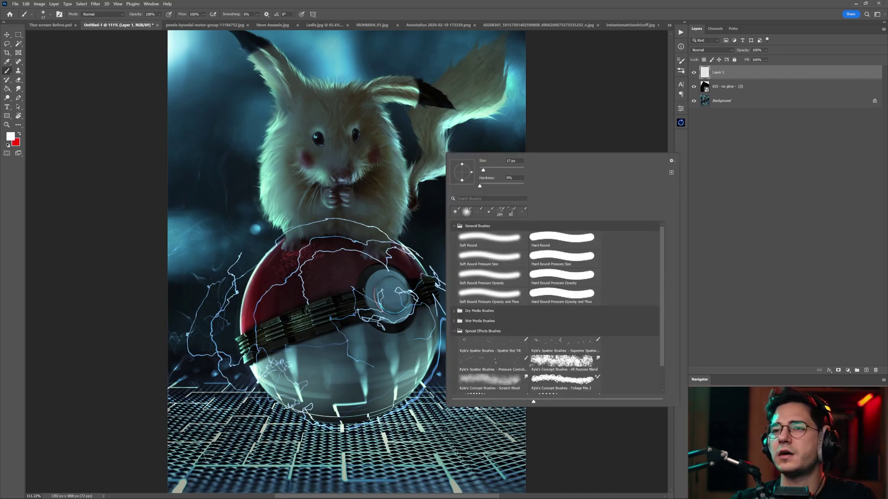
left_click(681, 35)
left_click(681, 35)
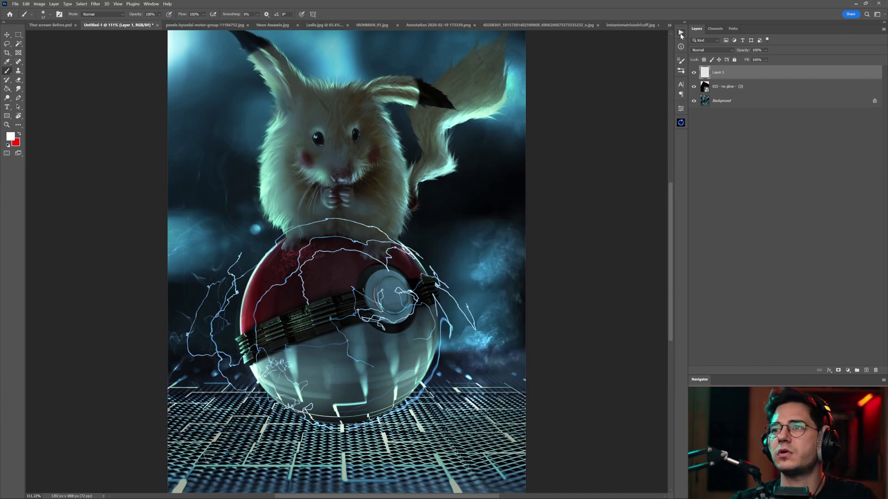
key("F5")
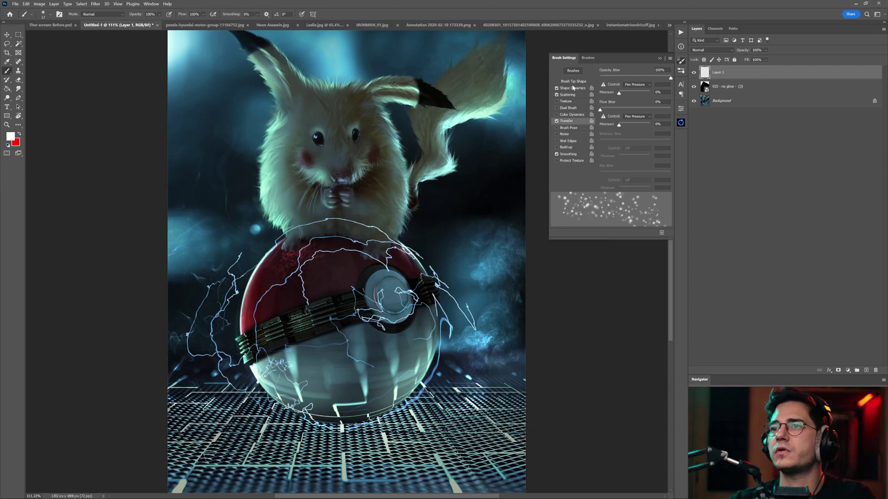
left_click(572, 82)
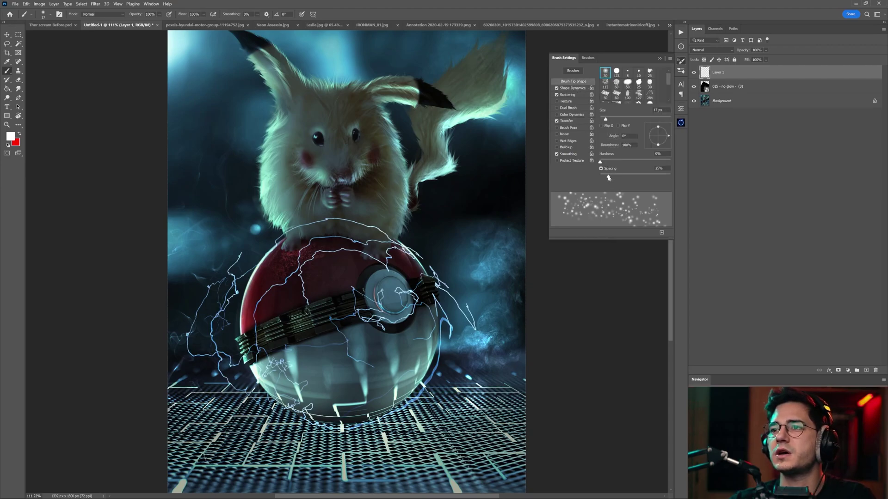
left_click_drag(608, 178, 624, 177)
left_click(660, 60)
Paint scattered white particles on the new layer around the creature and the ball, and activate the Move tool.
left_click_drag(488, 171, 486, 220)
mouse_move(483, 370)
left_mouse_down()
mouse_move(458, 298)
mouse_move(388, 169)
mouse_move(241, 208)
left_mouse_up()
left_click_drag(225, 255, 228, 241)
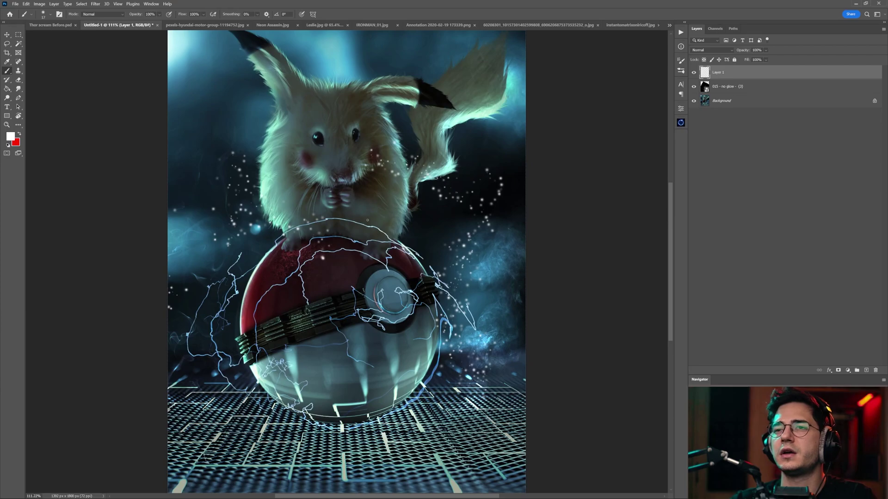
key("v")
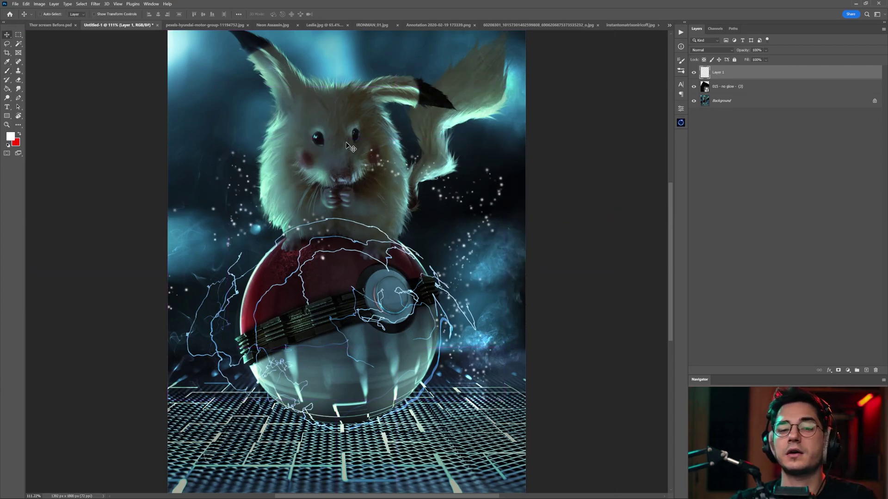
left_click_drag(313, 136, 331, 146)
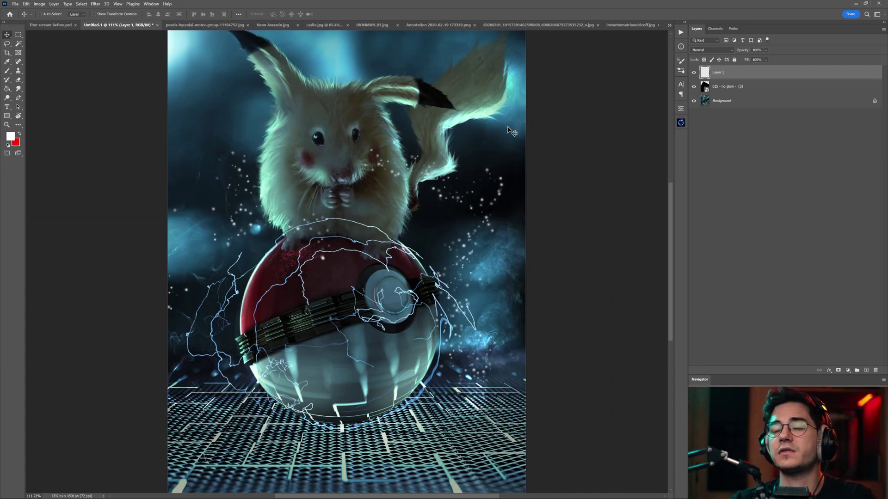
View the electricity overlay layer on its own, show all layers again, and clear the selection of its outline.
left_click(694, 88, "alt")
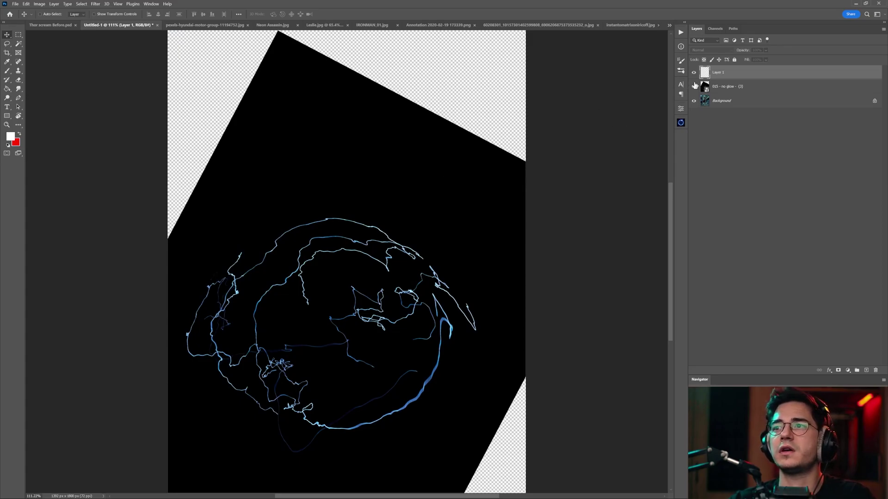
left_click(694, 87, "alt")
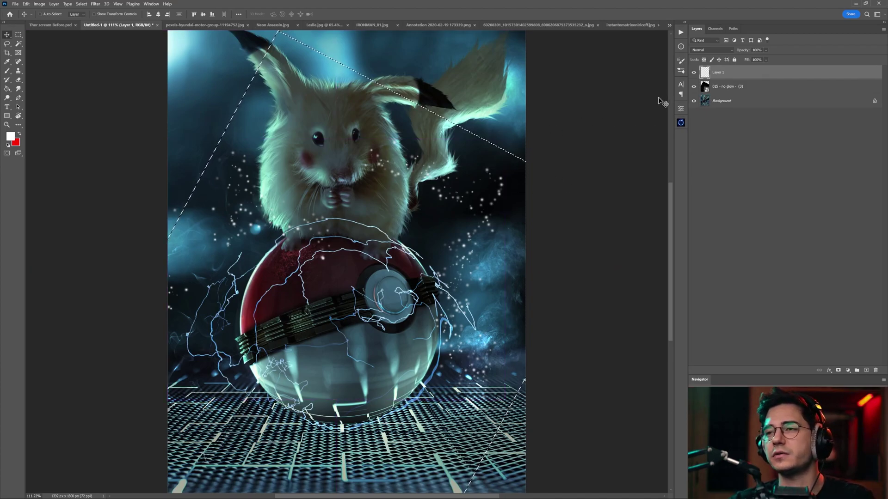
key("ctrl+d")
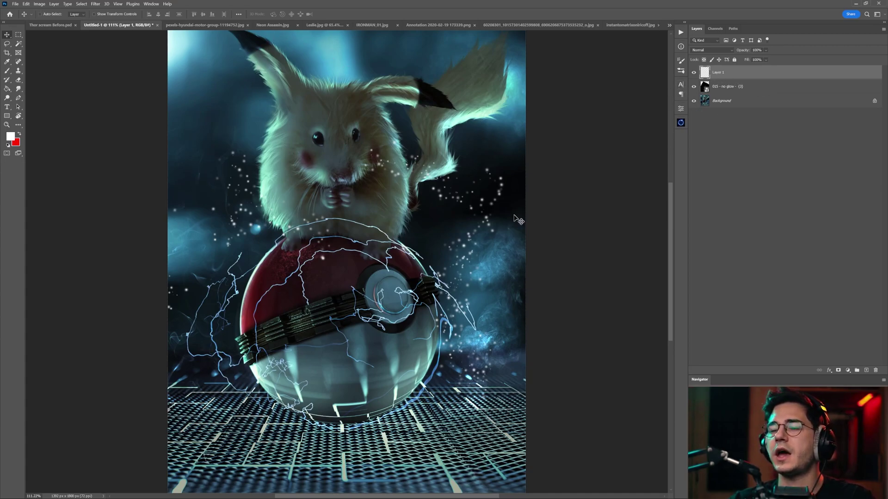
Create an Oniric transparency channel from the white particle layer.
left_click(681, 123)
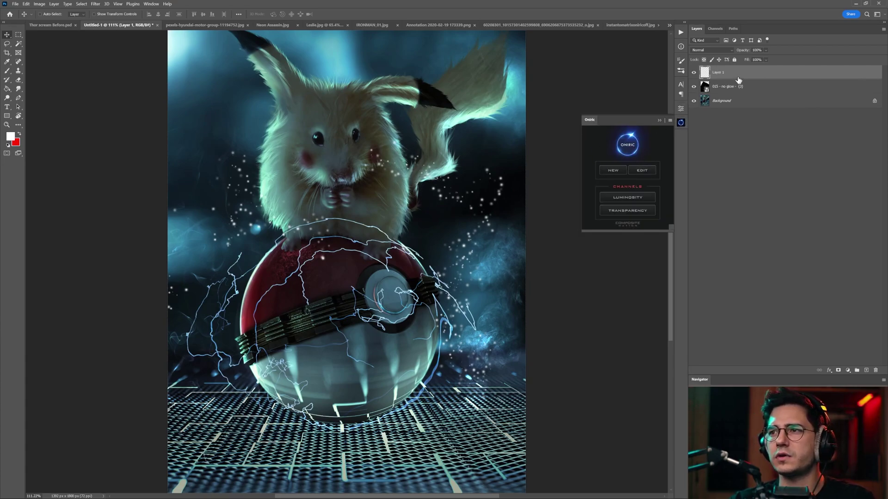
left_click(628, 210)
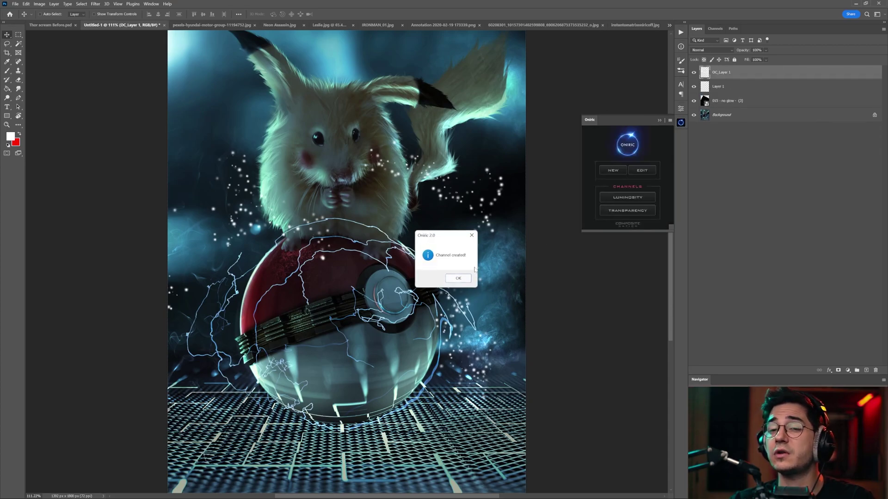
left_click(458, 278)
View the electricity and particle channels one at a time, and return to the composite RGB image.
left_click(715, 29)
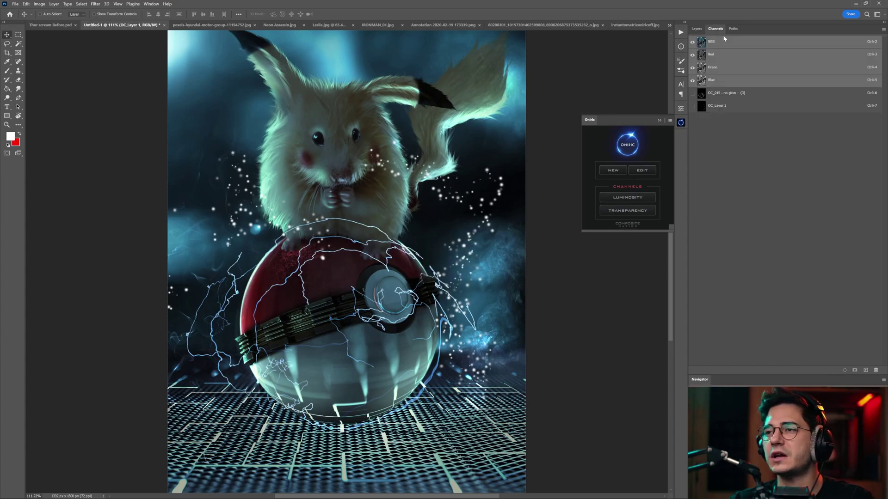
left_click(750, 94)
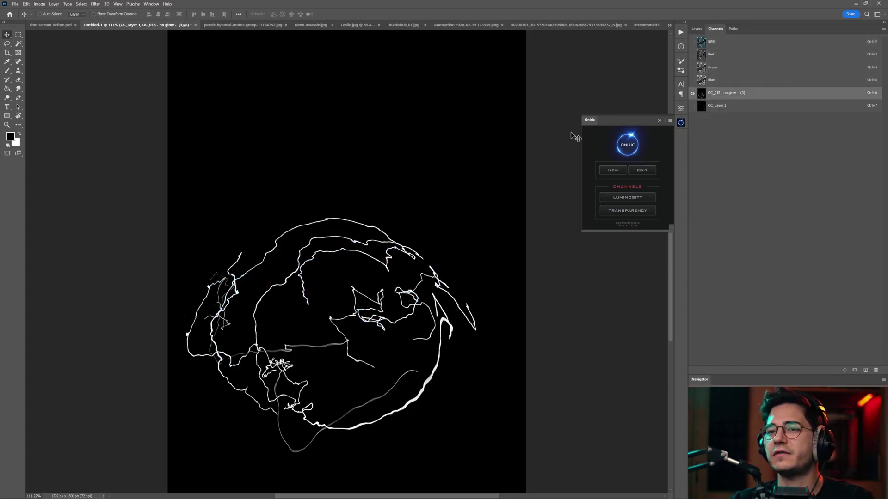
left_click(736, 106)
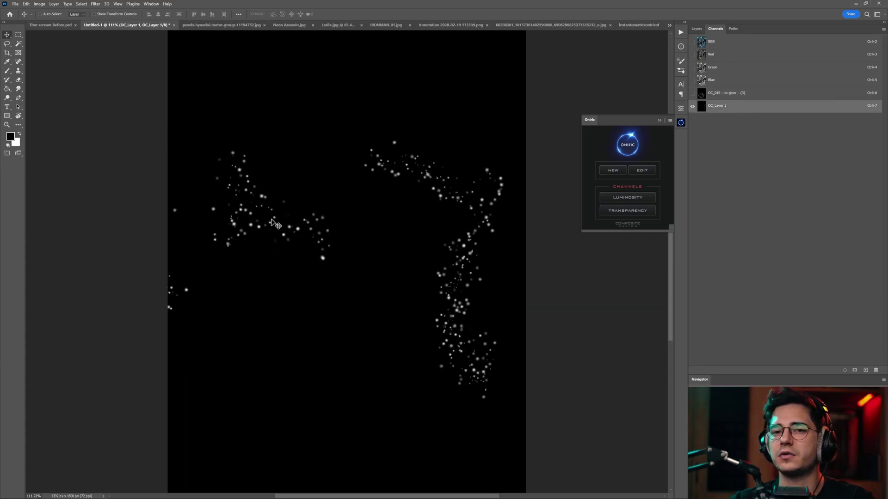
left_click(738, 47)
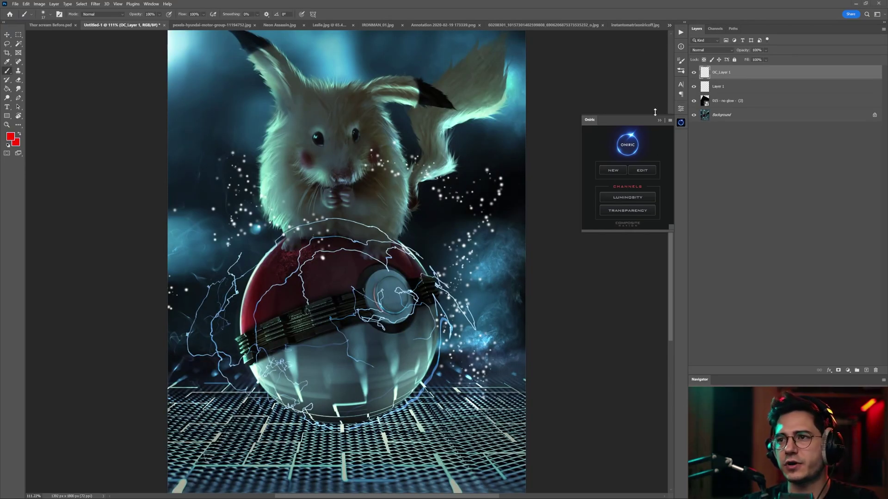
Start a new Oniric glow, enable its mask, and load the OC_Layer 1 particle channel as that mask.
left_click(613, 170)
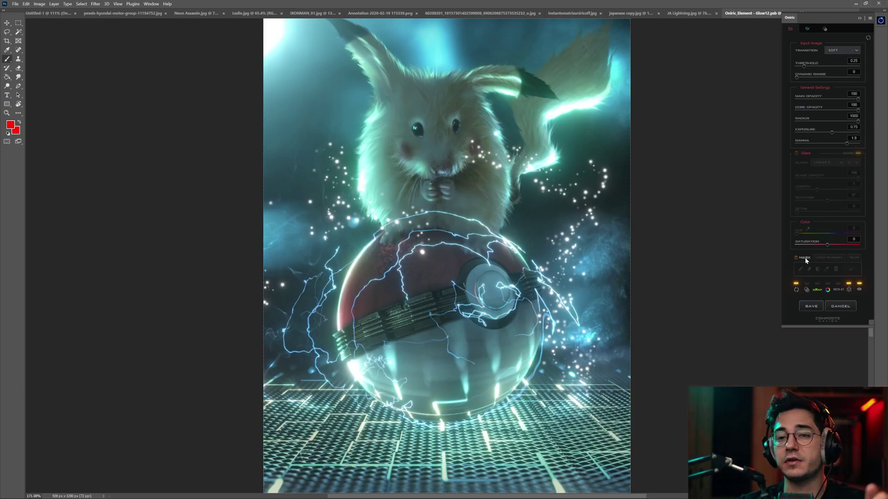
left_click(804, 257)
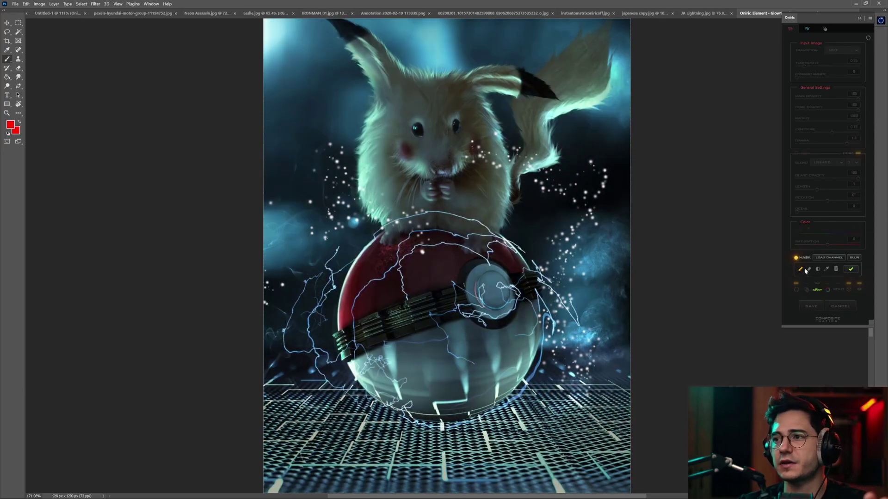
left_click(828, 257)
left_click_drag(461, 223, 530, 141)
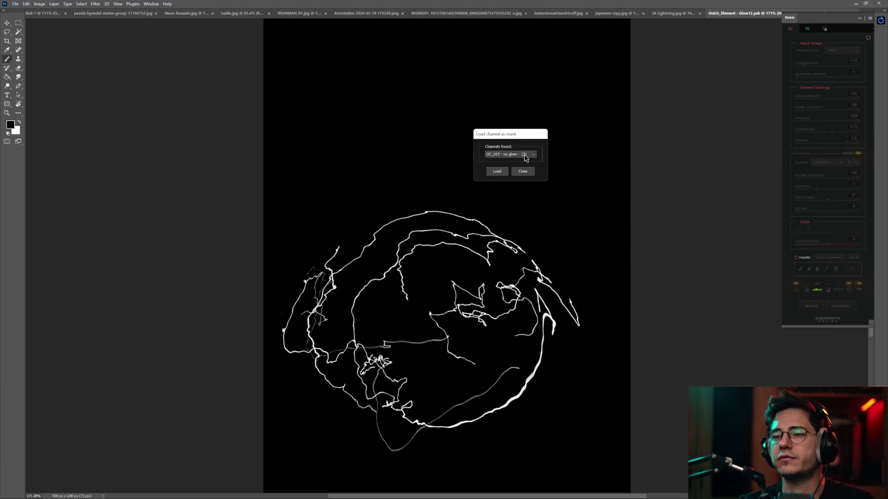
left_click(525, 158)
left_click(504, 162)
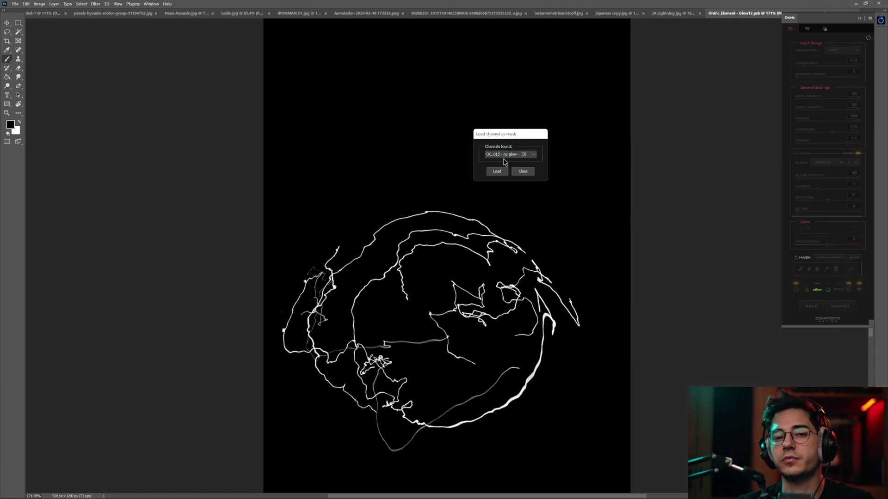
left_click_drag(517, 134, 532, 135)
left_click(515, 155)
left_click(514, 167)
left_click(536, 174)
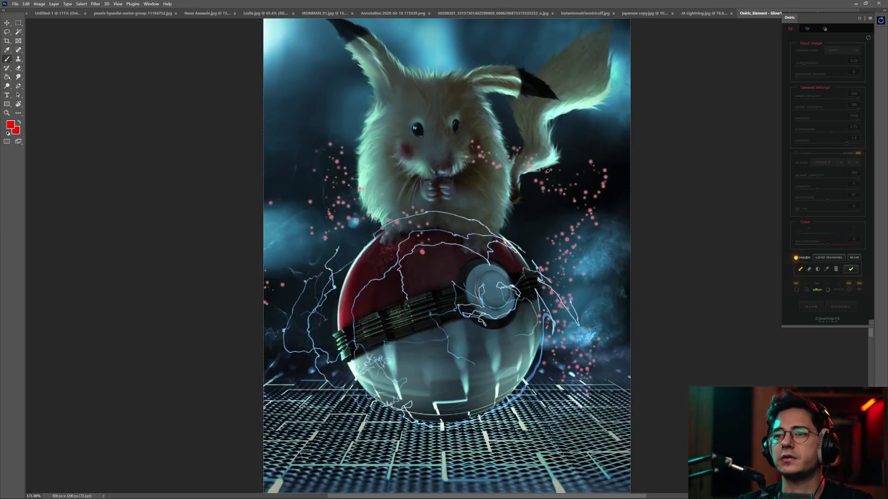
left_click(851, 271)
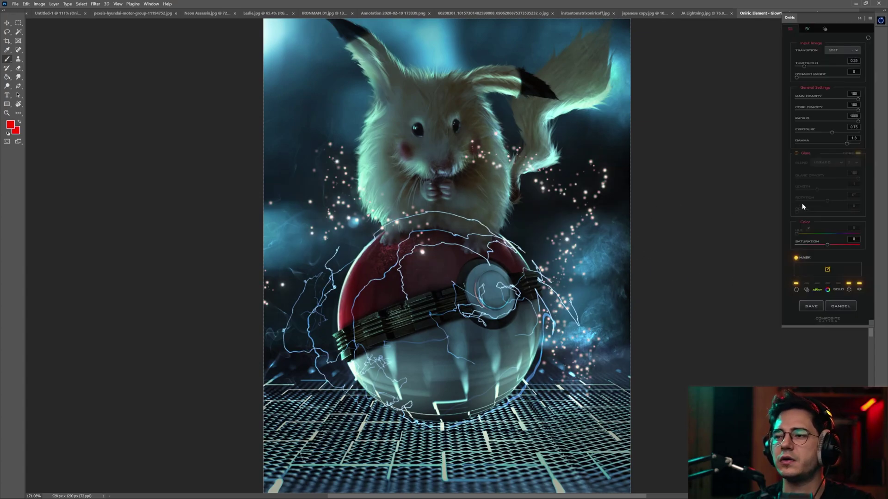
Raise the particle glow's threshold to about 1.2 while previewing its affected areas as a heat map.
left_click(817, 290)
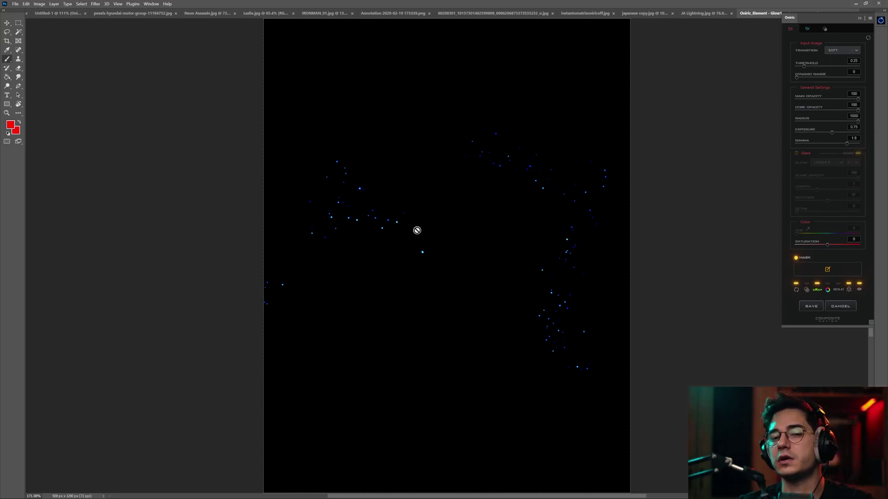
left_click_drag(804, 66, 830, 66)
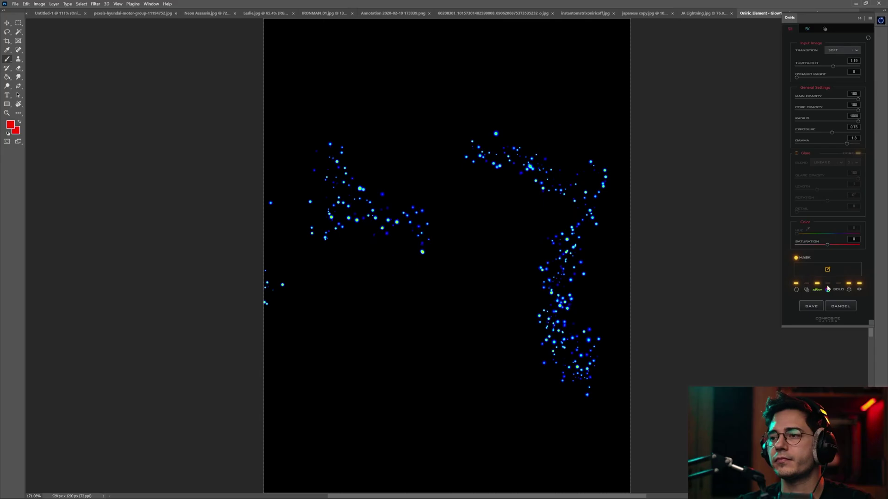
left_click(817, 290)
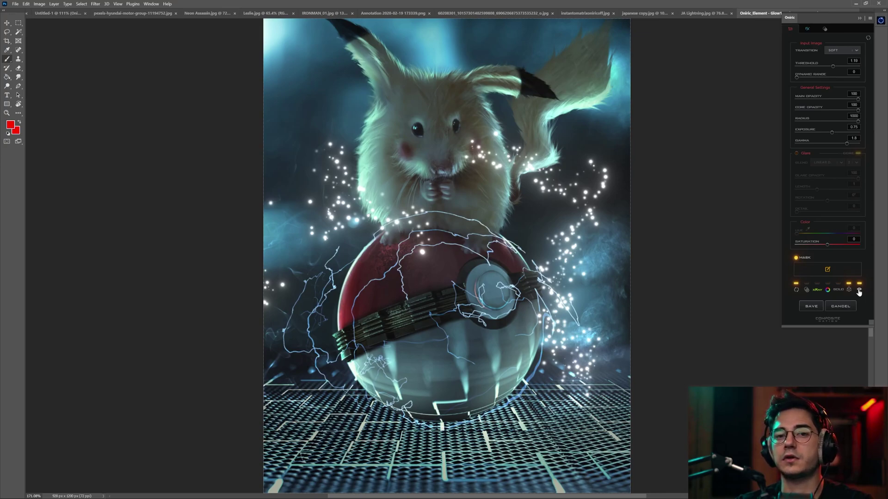
Colorize the particle glow, try a cyan hue, settle on orange at 0°, and raise its exposure to about 3.
left_click(811, 306)
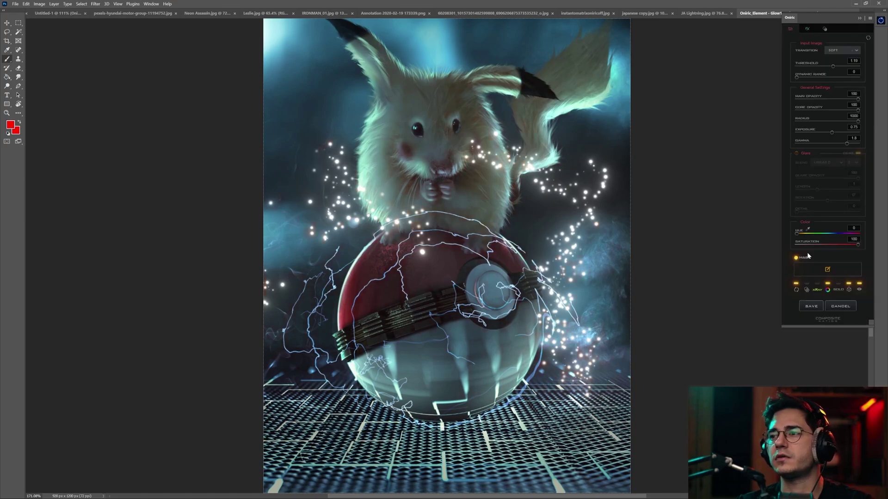
left_click_drag(826, 233, 833, 232)
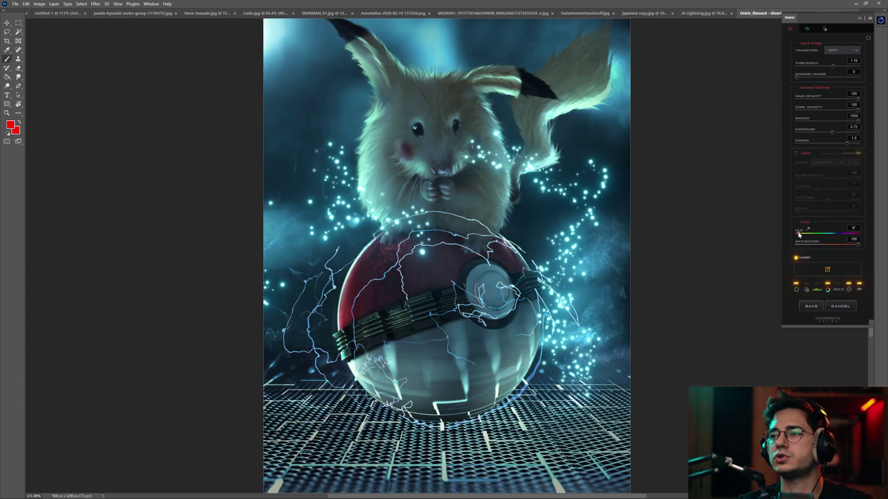
left_click(827, 233)
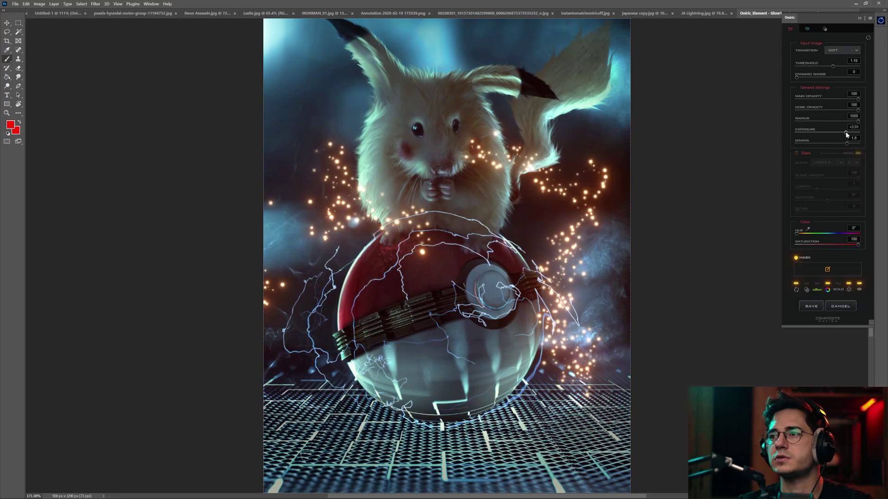
left_click(845, 133)
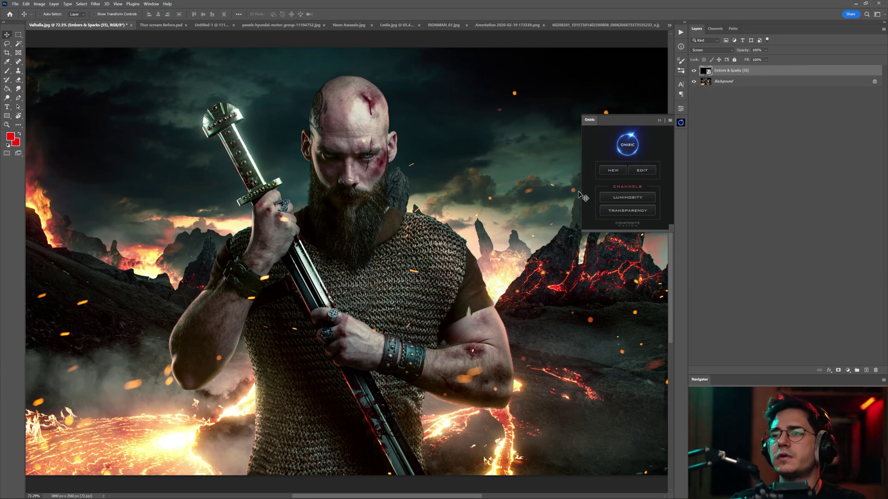
In Valhalla.jpg, create a luminosity channel from the Embers & Sparks layer and view that channel on its own.
left_click(627, 199)
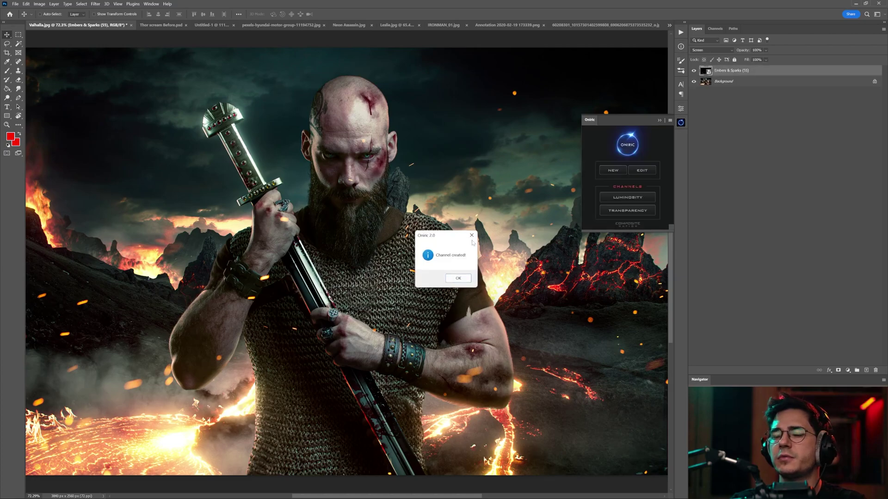
left_click(456, 279)
left_click(715, 29)
left_click(729, 77)
left_click(709, 39)
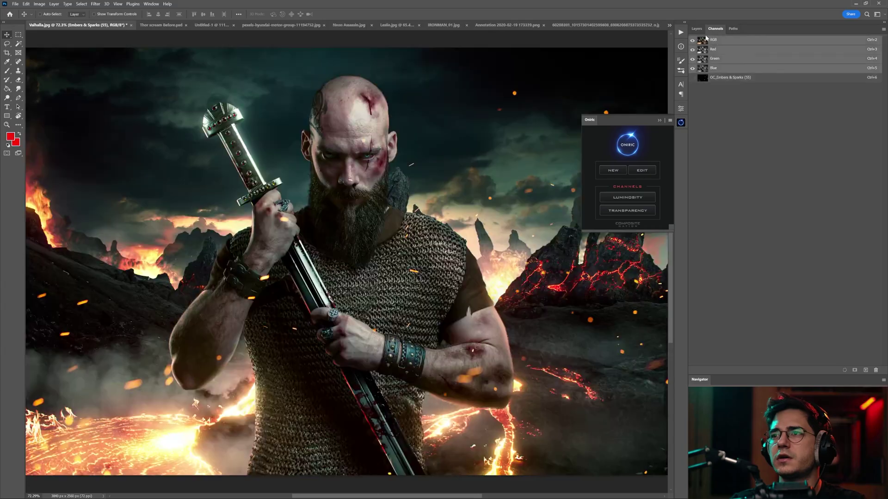
left_click(696, 29)
Start a new Oniric glow on the Valhalla image and enable its mask.
left_click(614, 170)
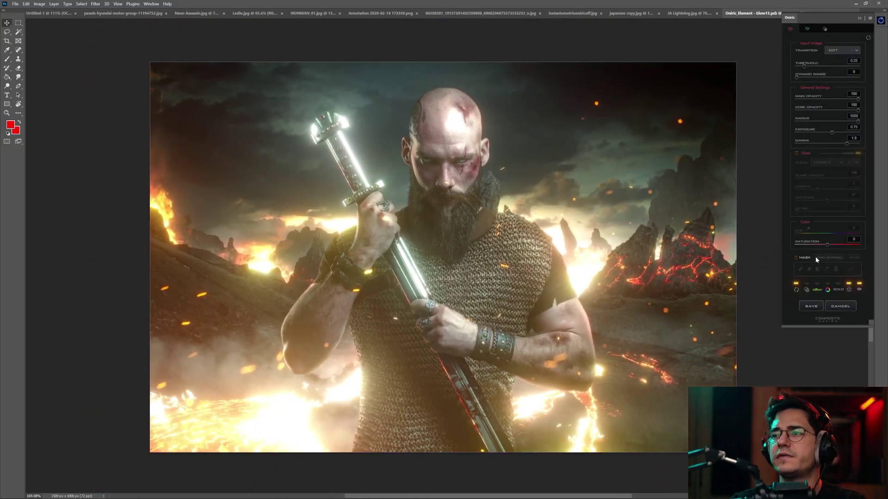
left_click(802, 258)
Try painting the glow mask by hand over a few embers beside the man's elbow, and clear the mask.
left_click_drag(645, 227, 584, 222)
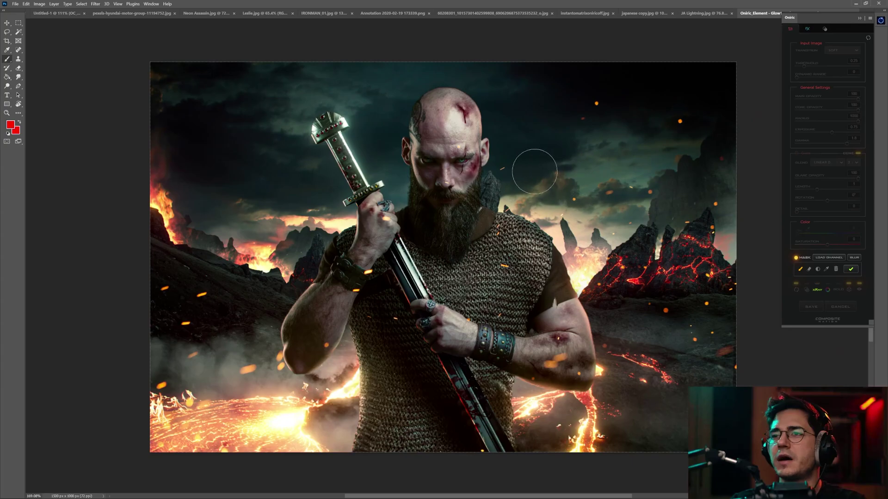
left_click_drag(282, 314, 269, 313)
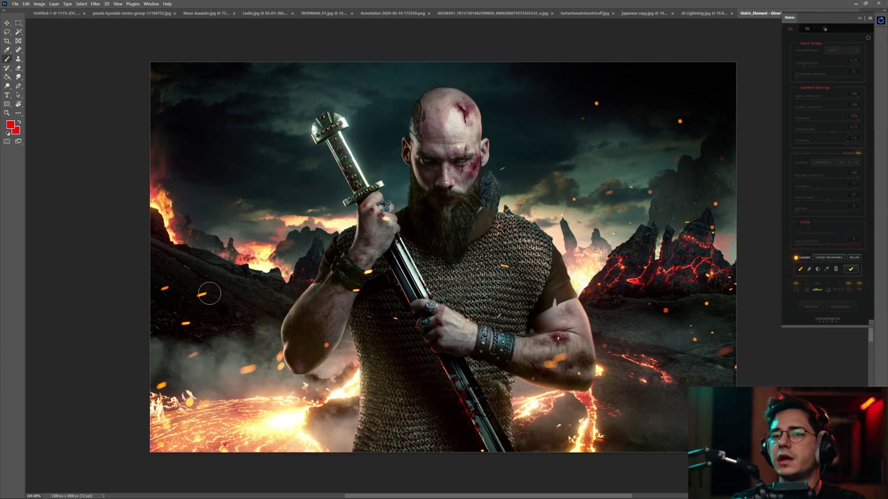
left_click_drag(208, 293, 198, 298)
left_click_drag(190, 320, 182, 323)
left_click_drag(171, 285, 159, 290)
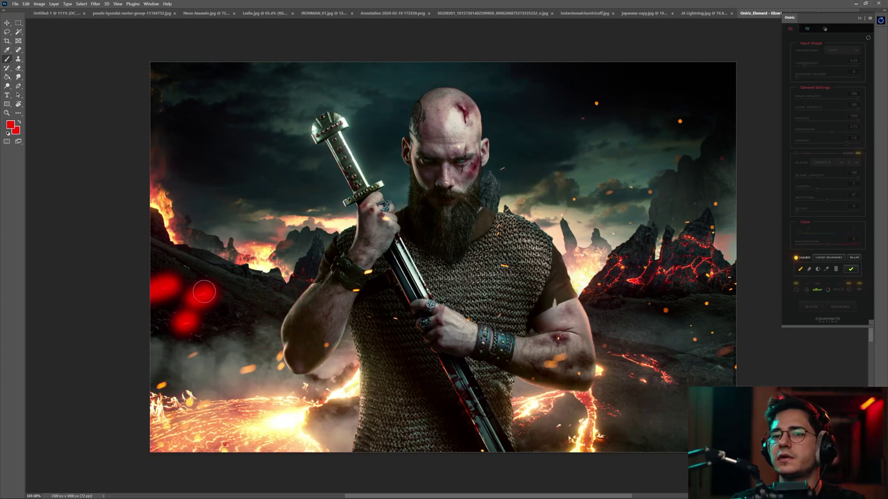
left_click(837, 270)
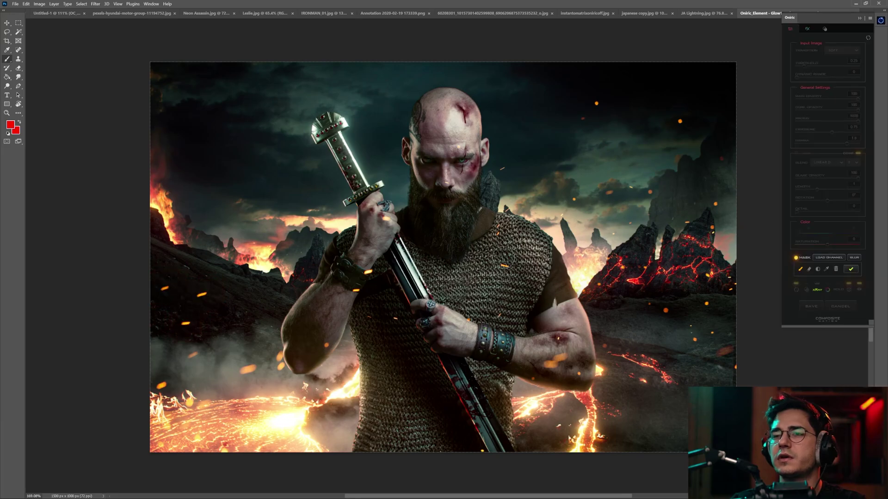
Load the OC_Embers & Sparks channel as the glow's mask and apply it.
left_click(830, 258)
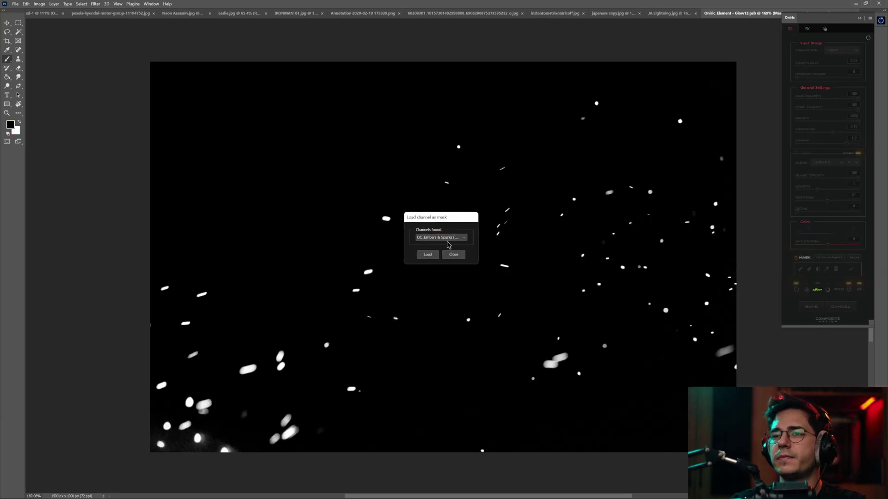
left_click(429, 255)
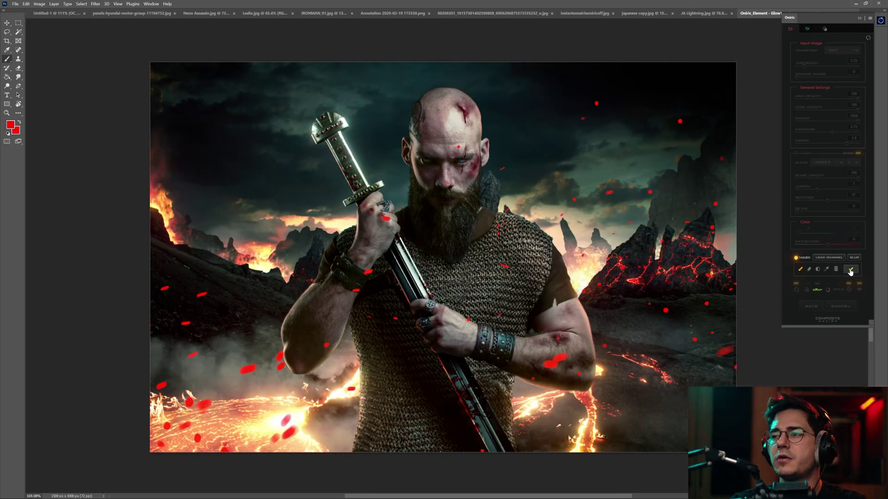
left_click(852, 270)
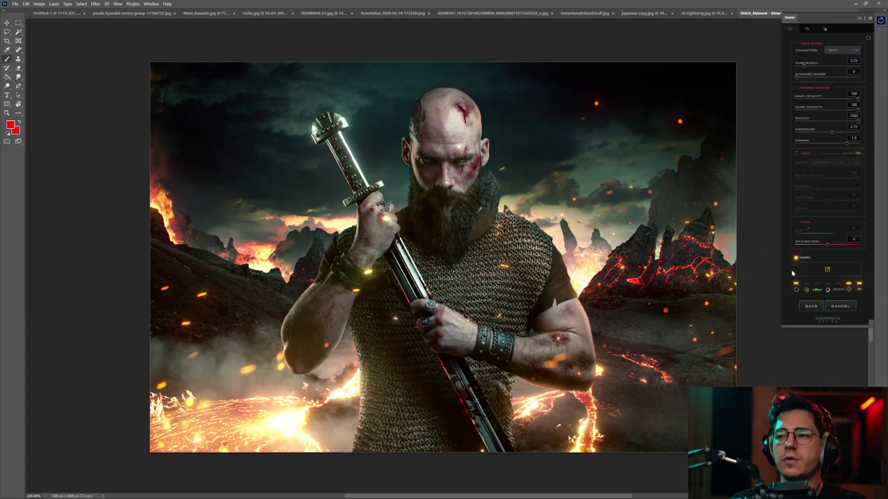
Set the ember glow's threshold to 0.75, check it as a heat map, and compare the image with and without the glow.
left_click_drag(805, 67, 818, 68)
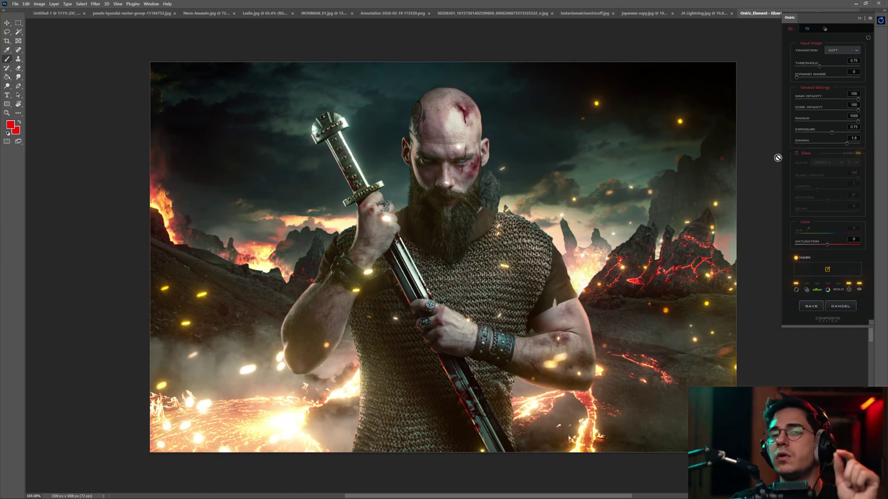
left_click(816, 290)
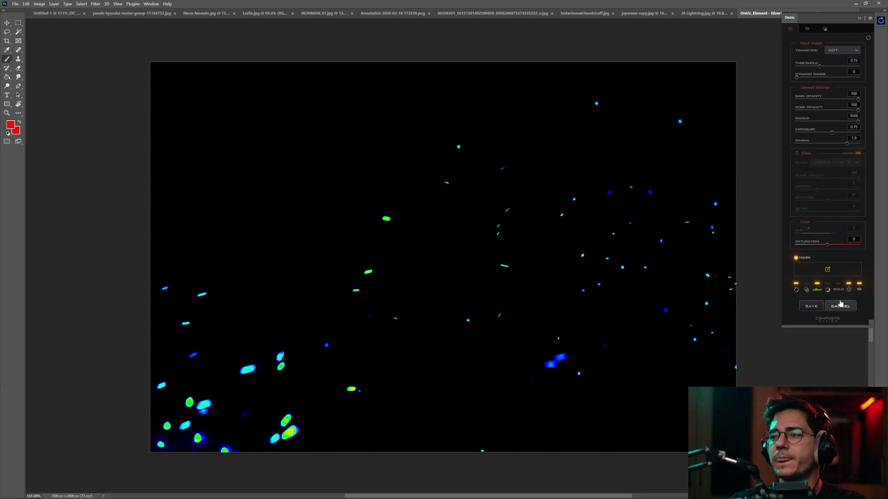
left_click(859, 290)
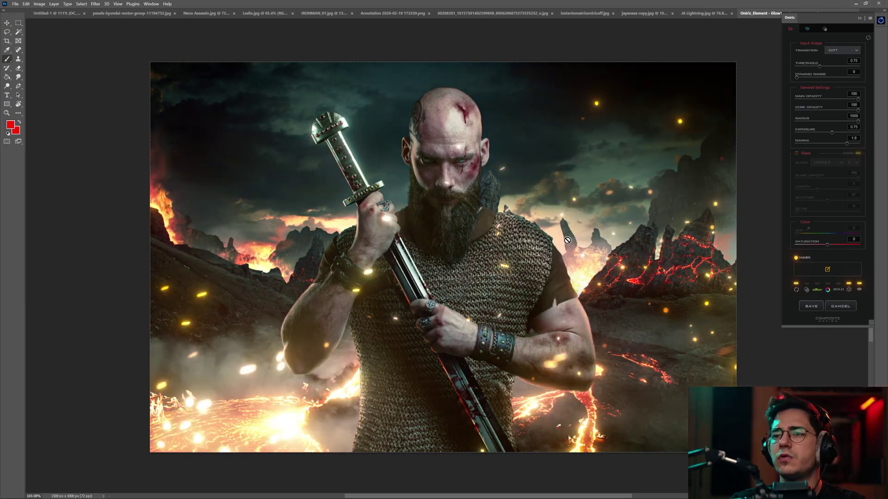
left_click(859, 290)
left_click(859, 290)
Colorize the ember glow, set its hue to a cyan-blue of about 212°, and compare the image with and without it.
left_click(827, 291)
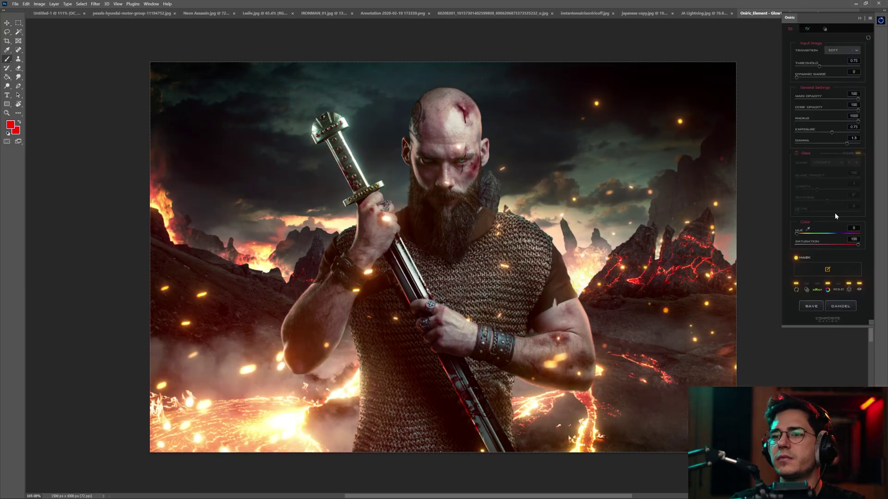
left_click(860, 291)
left_click(861, 292)
left_click_drag(823, 234, 832, 234)
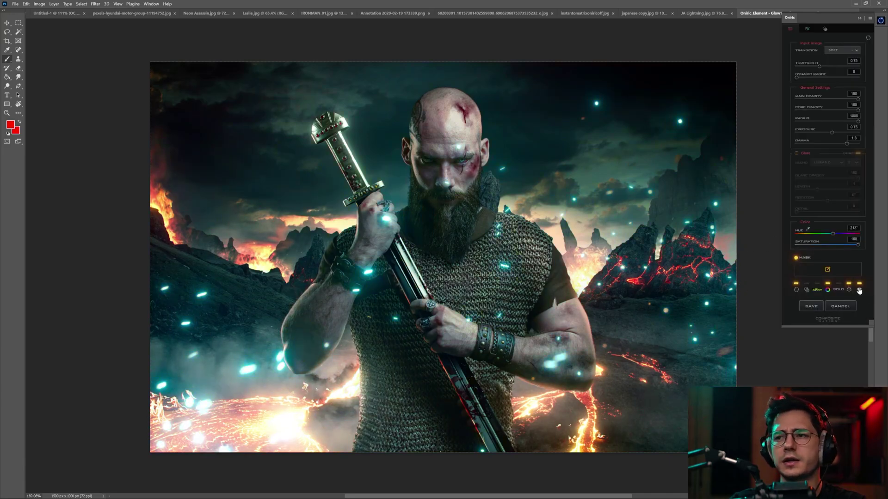
left_click(859, 291)
left_click(859, 290)
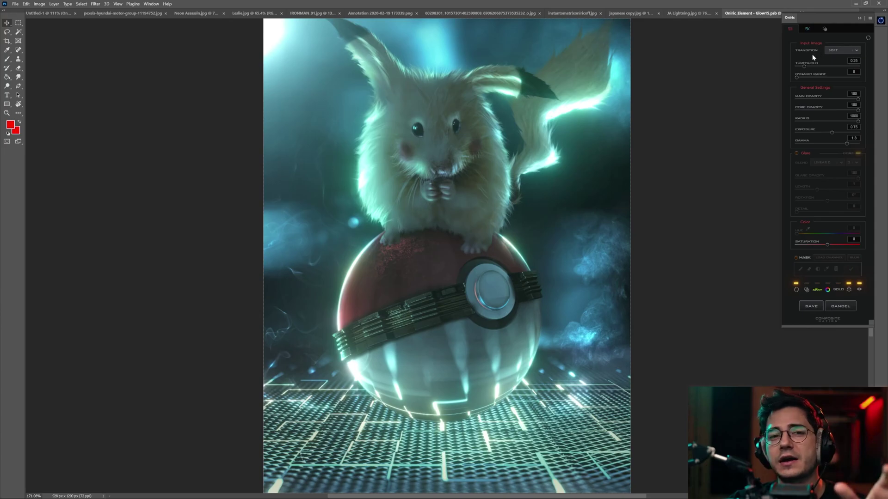
Display the hamster image's glow as a heat map and raise the threshold to about 0.78.
left_click(817, 290)
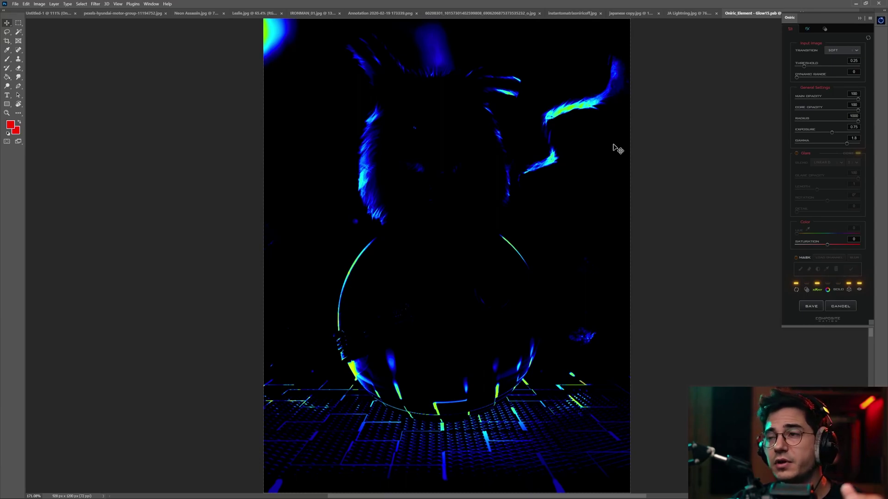
left_click_drag(804, 66, 819, 69)
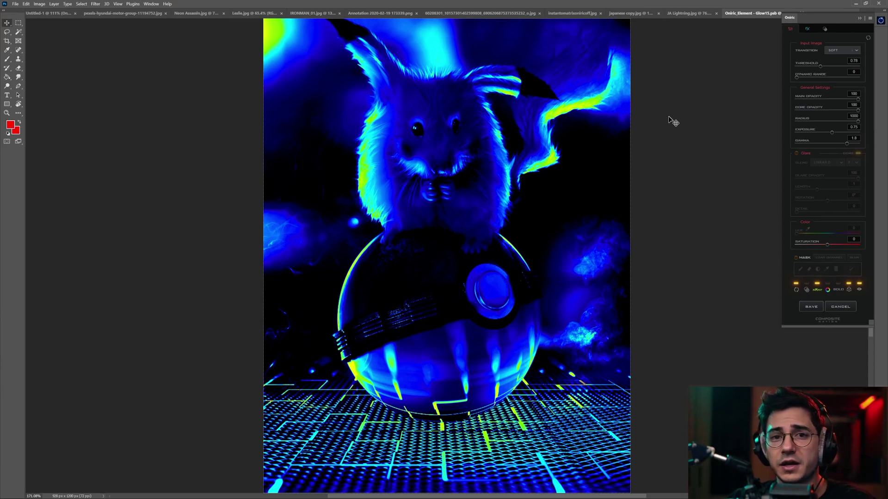
left_click(859, 50)
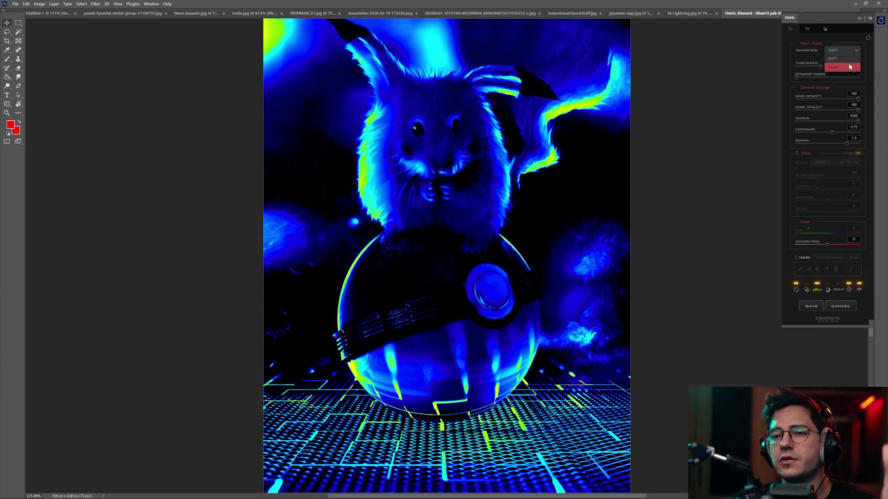
left_click(847, 40)
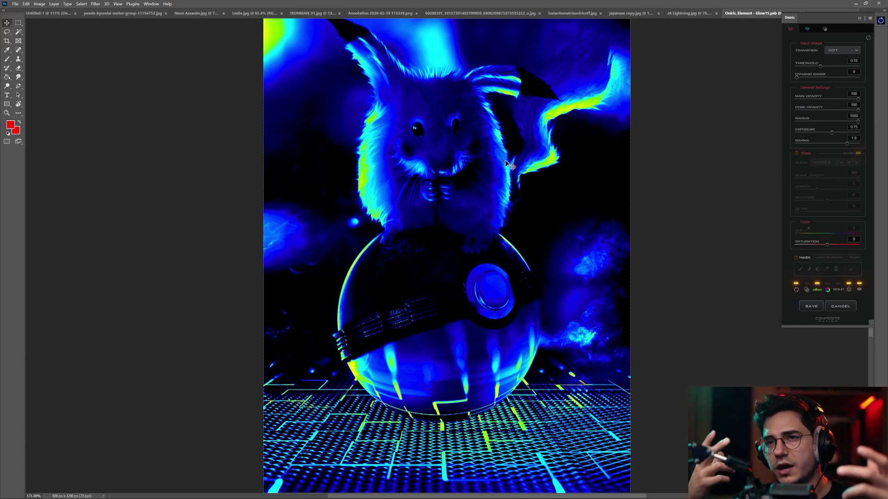
Switch the glow's transition to Hard, compare it in heat map and normal view, and return the transition to Soft.
left_click(843, 51)
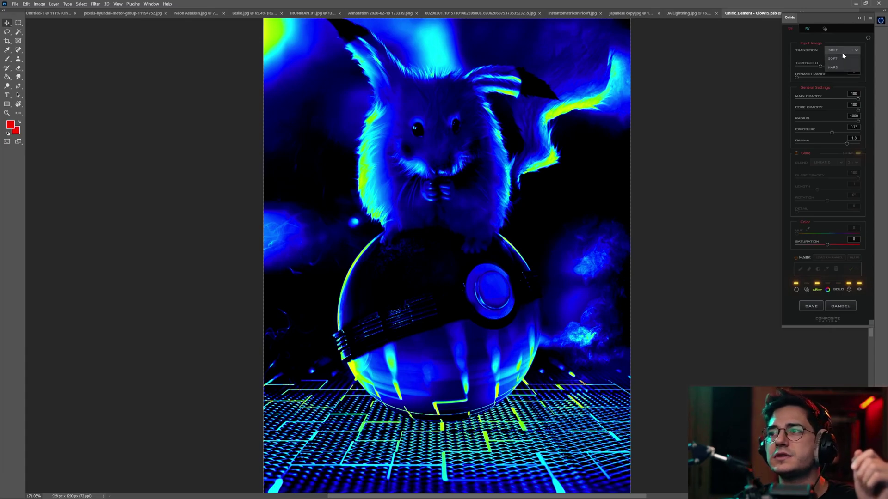
left_click(842, 69)
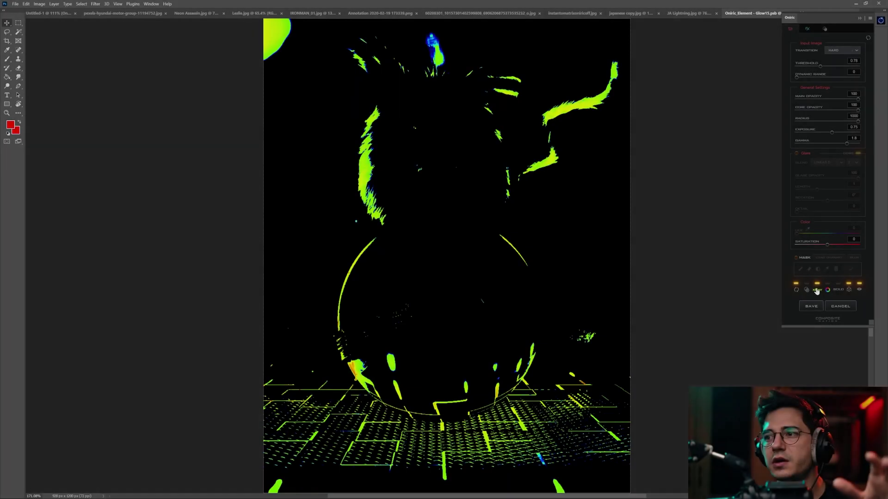
left_click(817, 290)
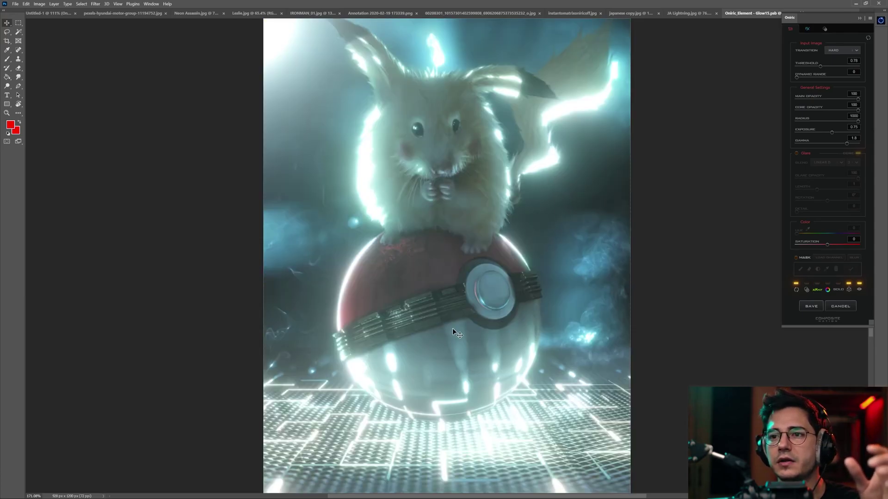
left_click(850, 51)
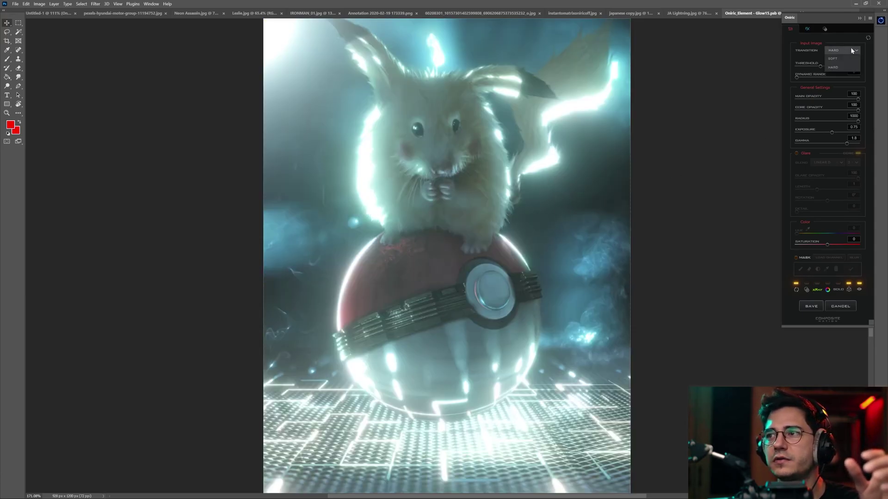
left_click(848, 58)
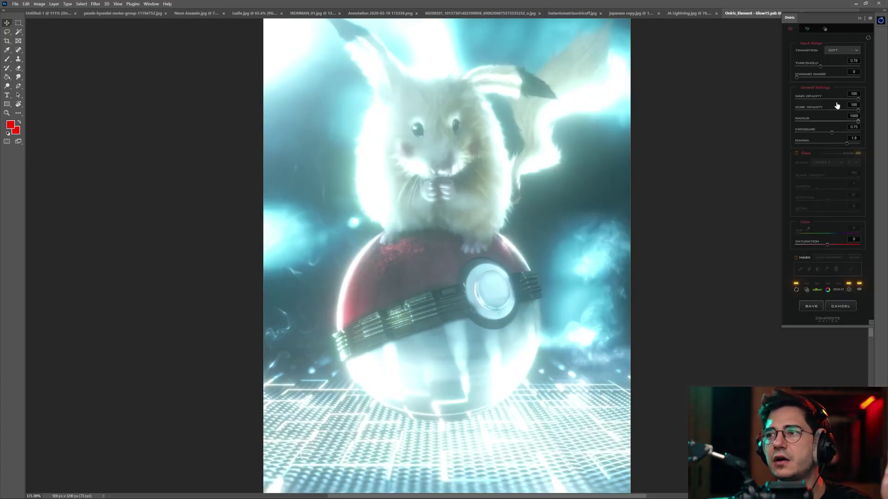
Try a low glow threshold of about 0.19 in heat map view, return to the normal view, and set the threshold to 0.35.
left_click(820, 289)
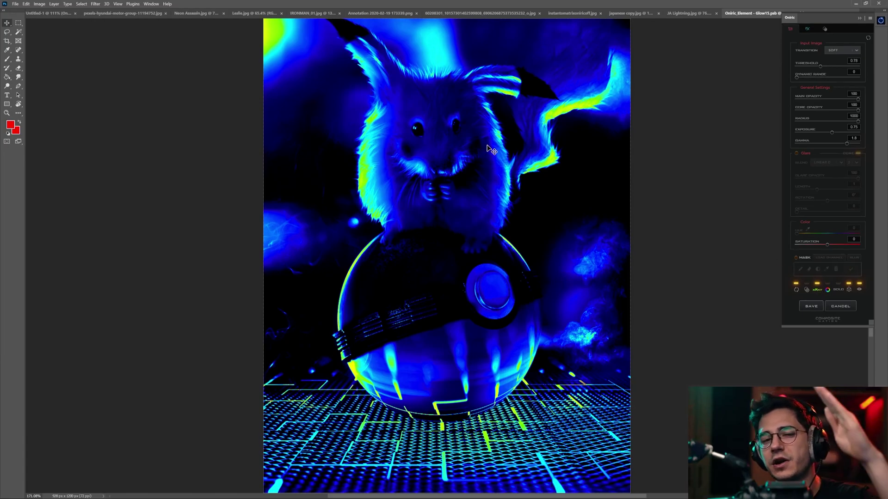
left_click_drag(820, 67, 808, 69)
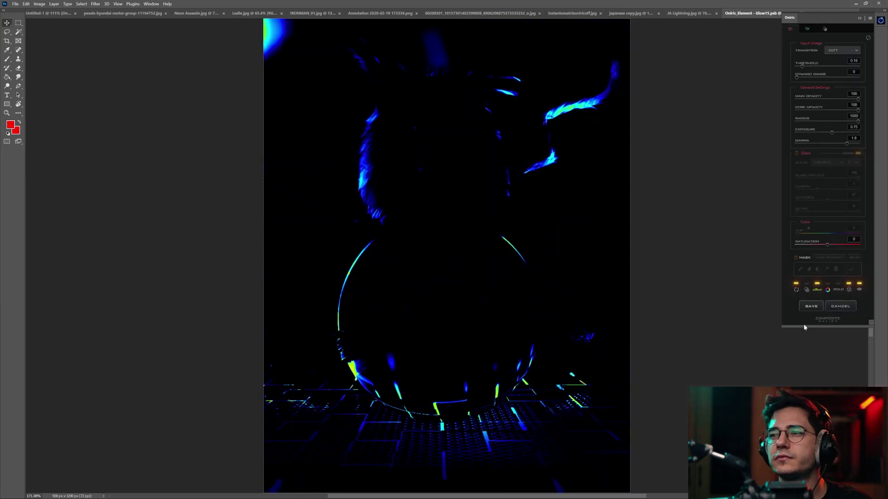
left_click(817, 290)
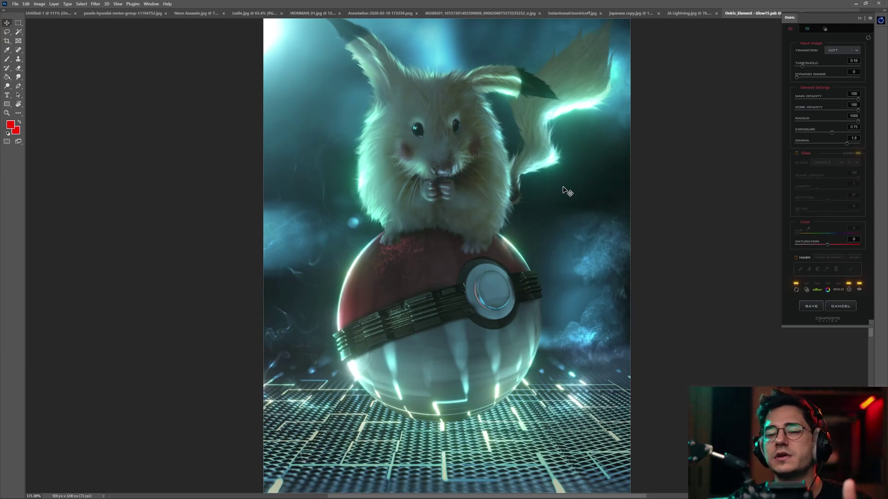
left_click_drag(803, 67, 813, 67)
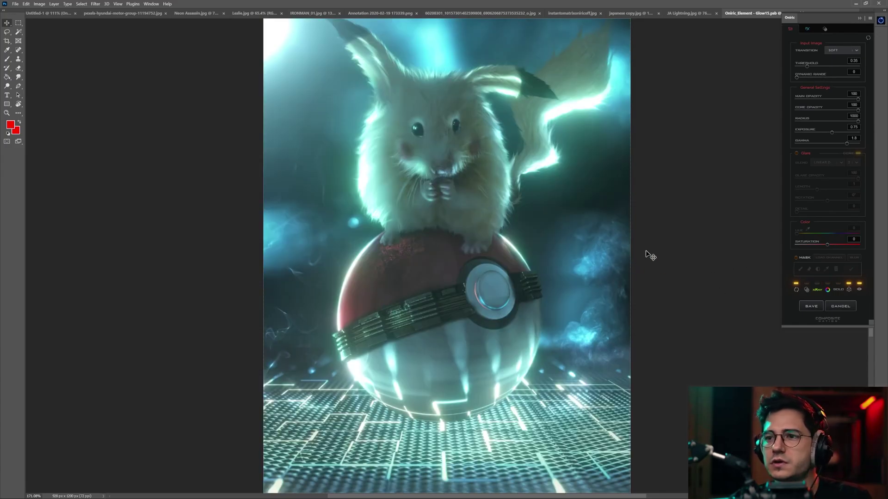
Paint a glow mask over the grid floor and the lower part of the ball, apply it, and check the masked area as a heat map.
left_click(805, 258)
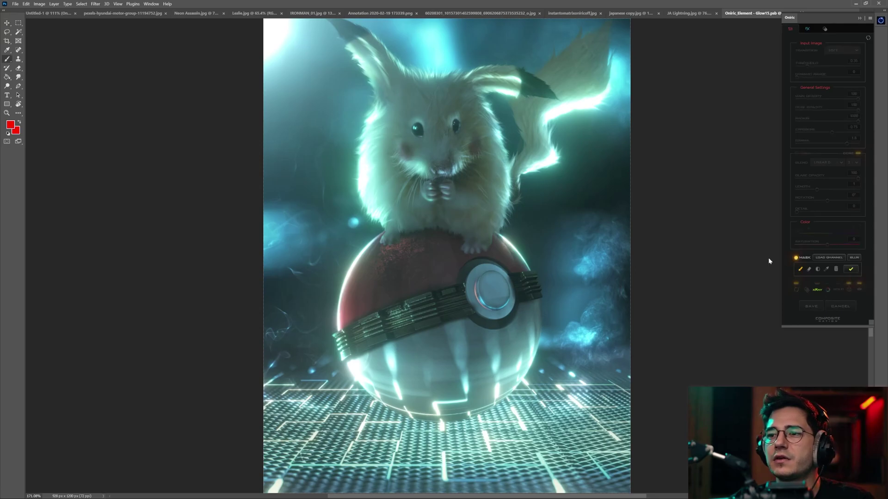
mouse_move(608, 360)
left_mouse_down()
mouse_move(584, 368)
mouse_move(509, 459)
mouse_move(371, 419)
mouse_move(291, 377)
mouse_move(288, 437)
mouse_move(436, 454)
mouse_move(346, 419)
mouse_move(612, 433)
mouse_move(660, 412)
mouse_move(287, 452)
left_mouse_up()
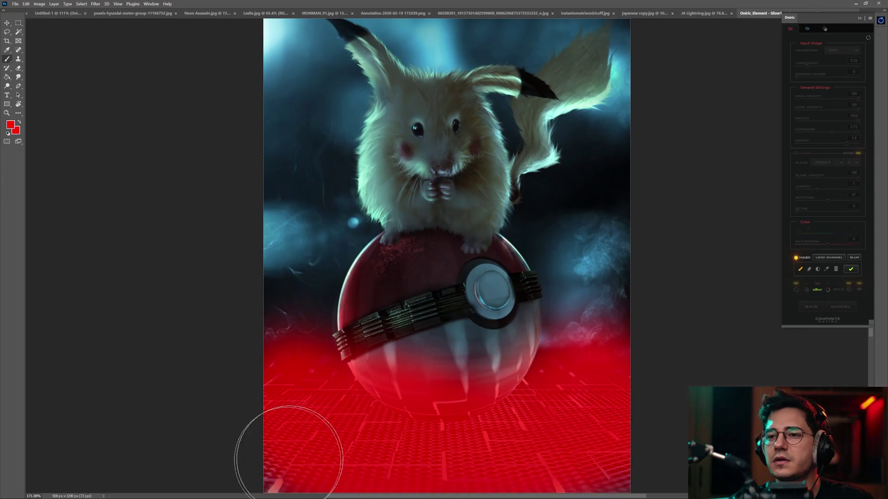
left_click(850, 269)
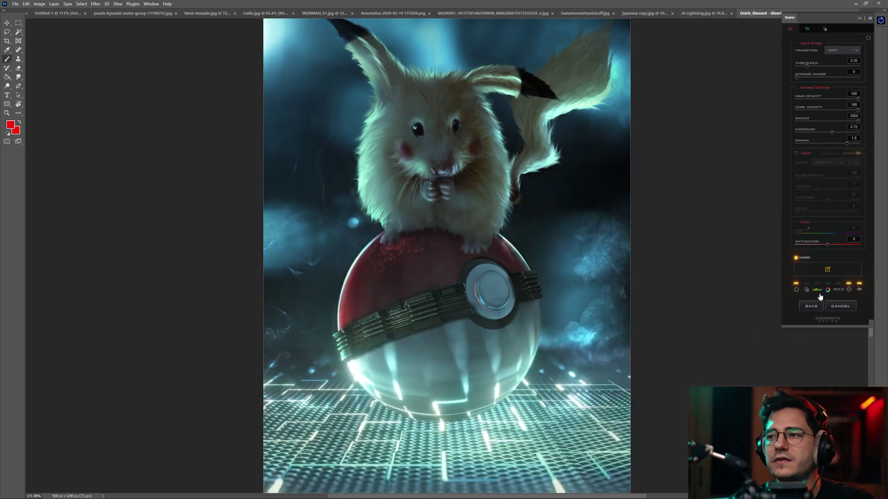
left_click(817, 289)
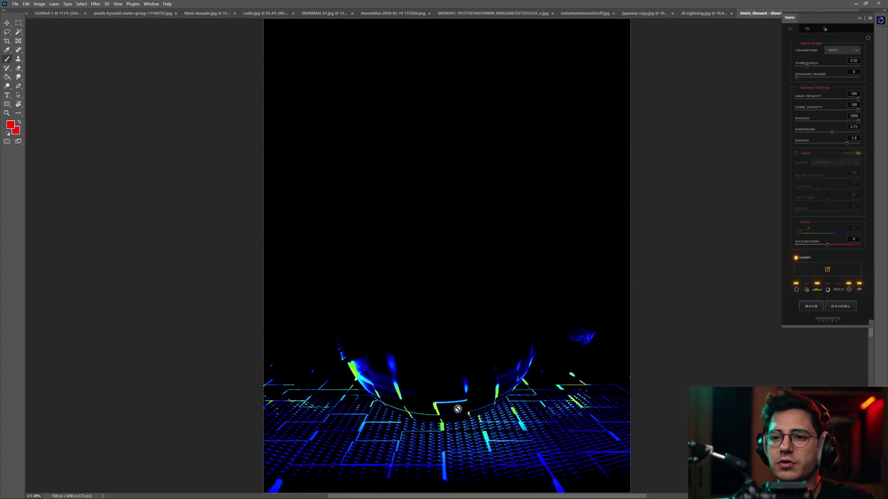
left_click(817, 291)
left_click(817, 291)
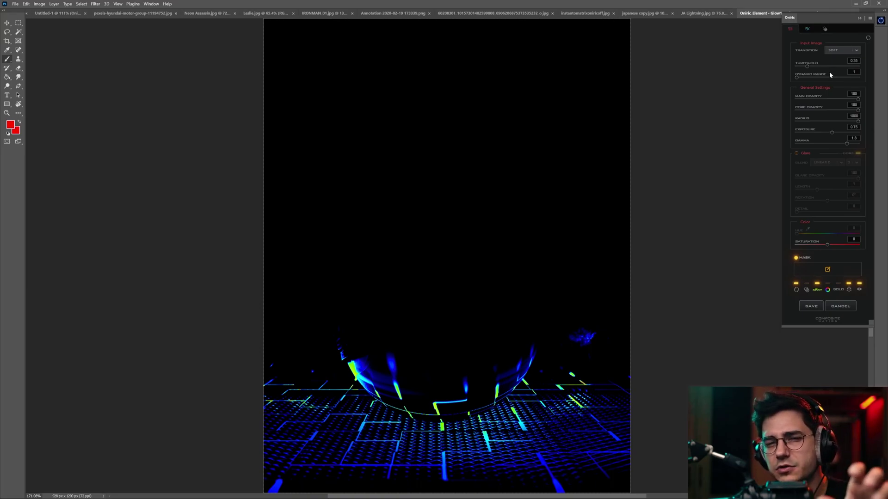
Raise the masked glow's dynamic range to 123, leave heat map view, and compare the image with and without the glow.
left_click_drag(797, 77, 825, 78)
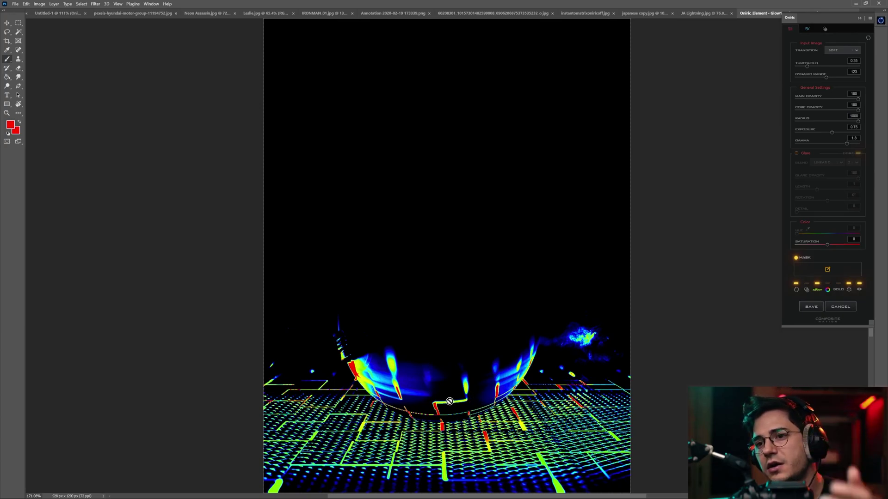
left_click(817, 290)
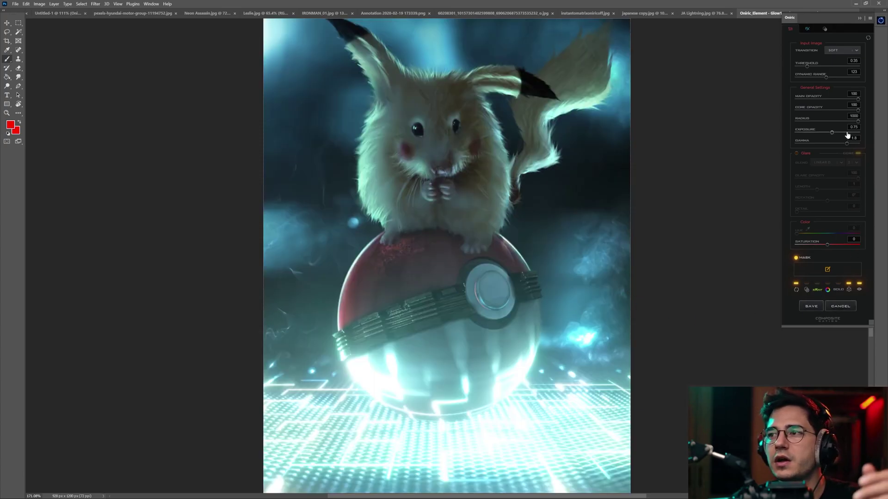
left_click(859, 290)
left_click(859, 290)
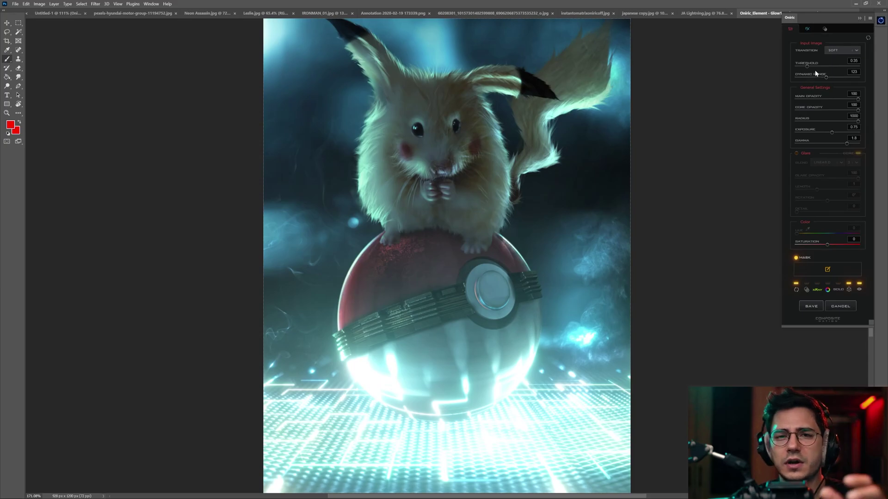
Reduce the masked floor glow's dynamic range to about 70 and toggle the glow to compare before and after.
left_click_drag(825, 78, 814, 77)
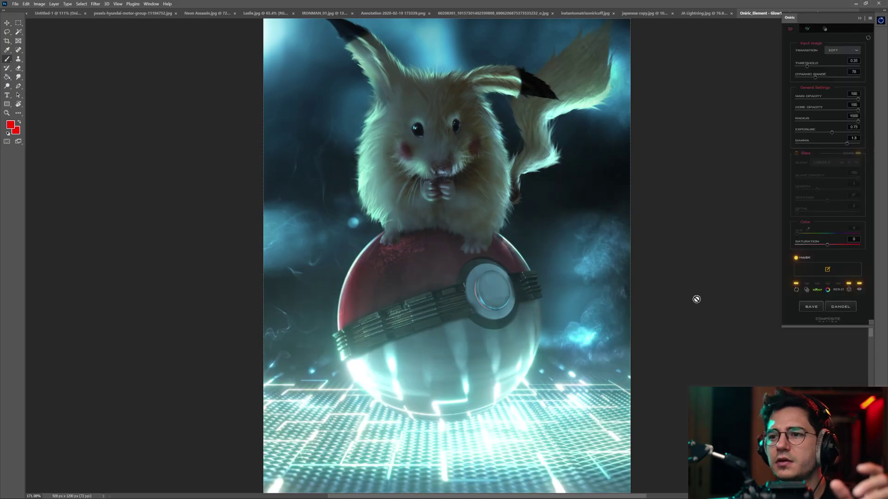
left_click(858, 290)
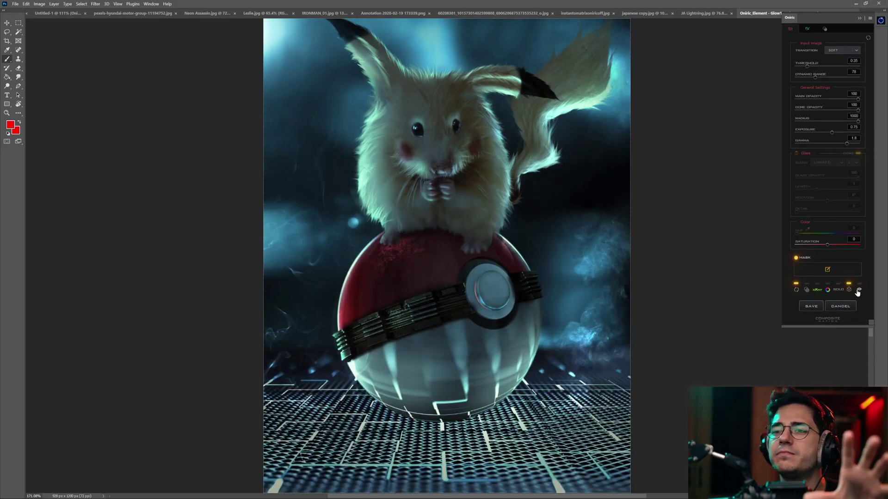
left_click(859, 291)
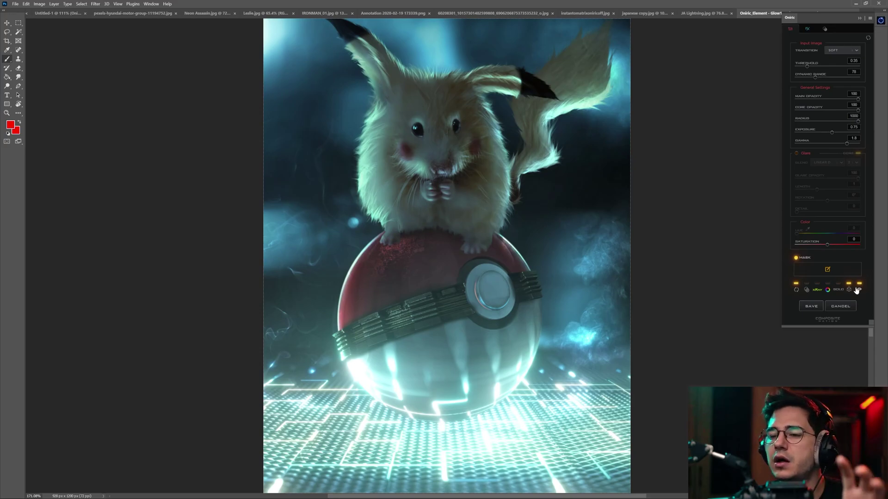
left_click(858, 290)
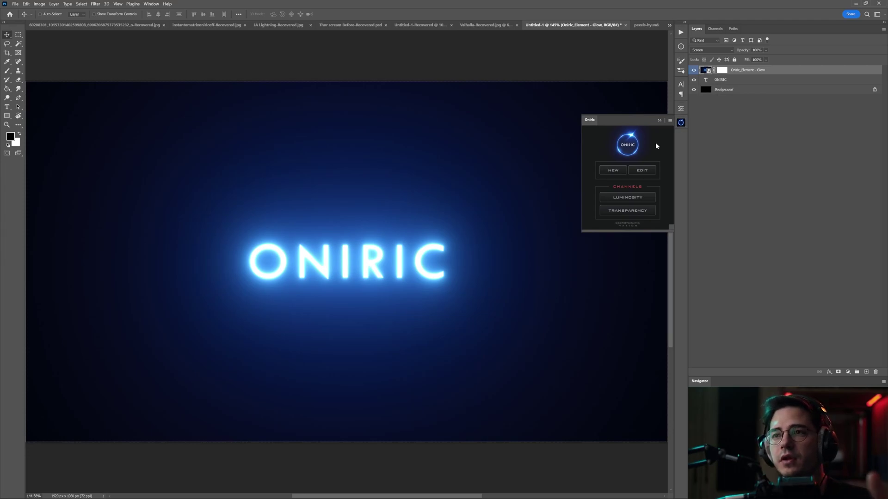
Try shifting the glow layer sideways off the ONIRIC text, and undo the move.
mouse_move(280, 266)
left_mouse_down()
mouse_move(333, 211)
mouse_move(296, 264)
left_mouse_up()
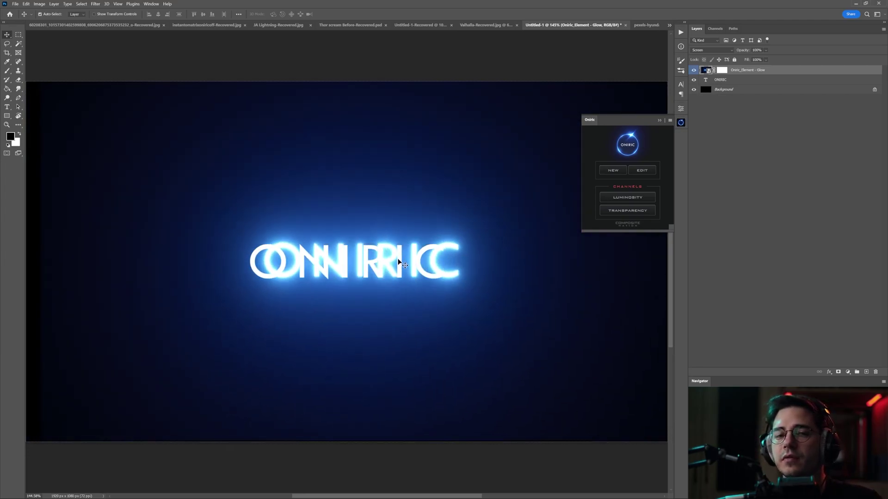
key("ctrl+z")
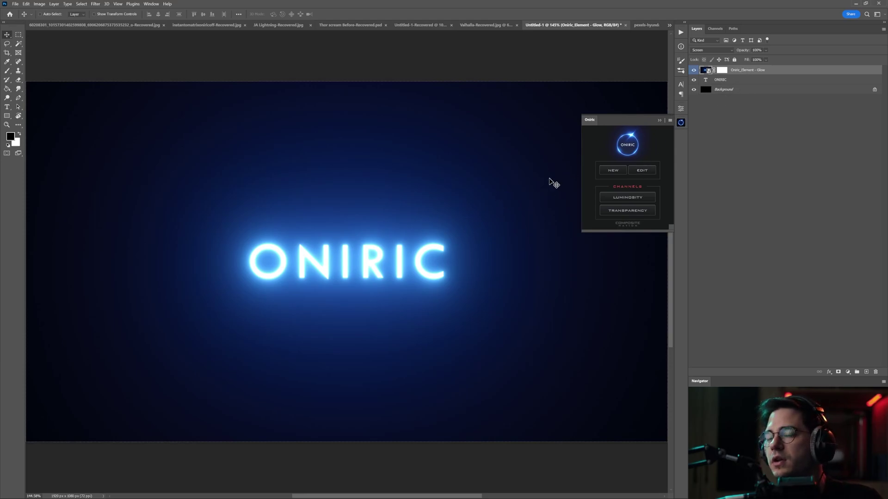
Open the ONIRIC text's glow for editing, float the settings panel over the canvas, and adjust the zoom around the text.
left_click(641, 171)
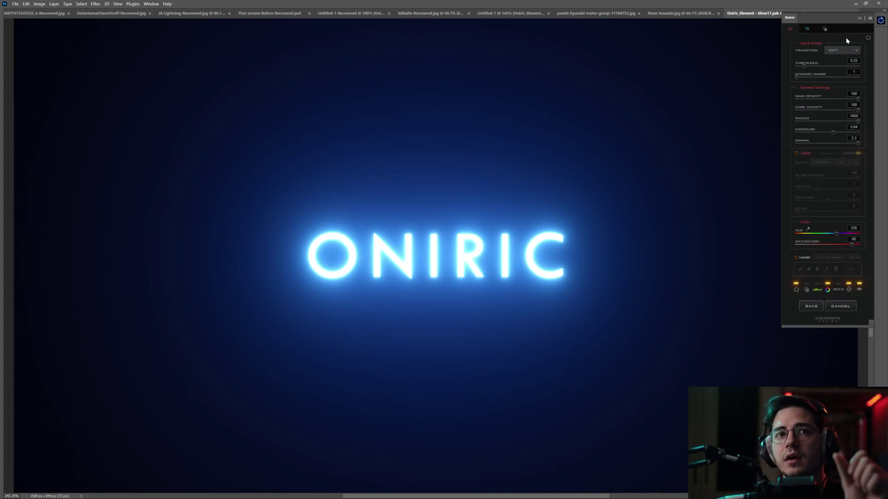
left_click_drag(841, 22, 643, 91)
left_click_drag(581, 134, 459, 221)
key("ctrl+space")
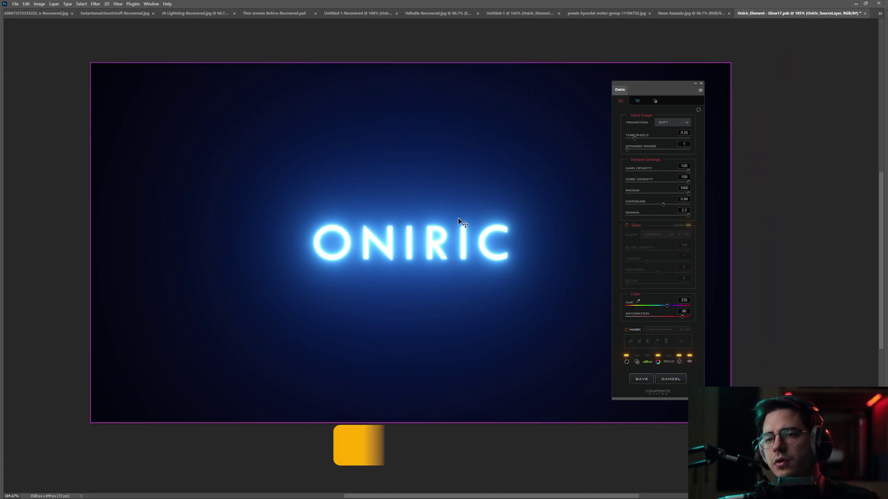
mouse_move(495, 218)
left_mouse_down()
mouse_move(499, 211)
mouse_move(486, 212)
mouse_move(499, 213)
left_mouse_up()
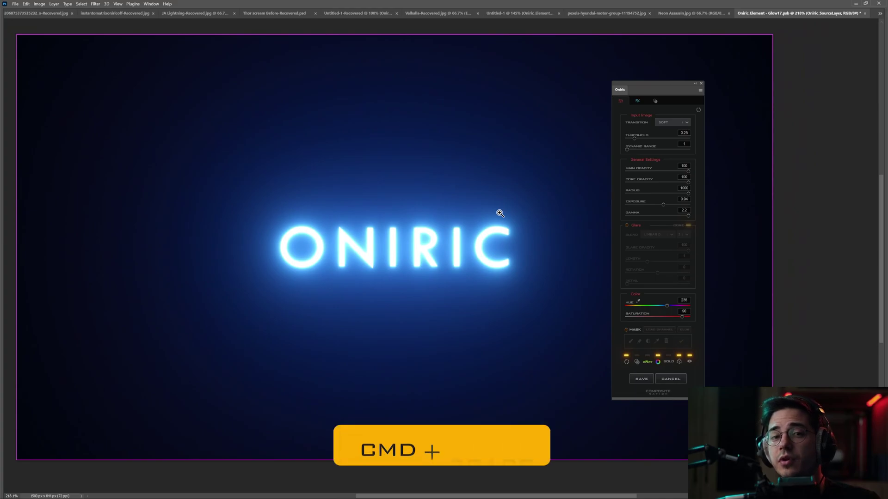
left_click_drag(469, 224, 472, 224)
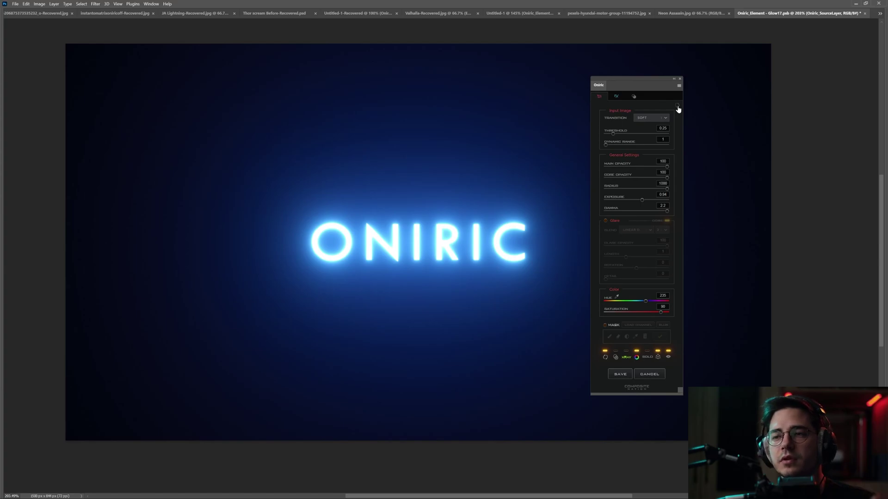
left_click(678, 108)
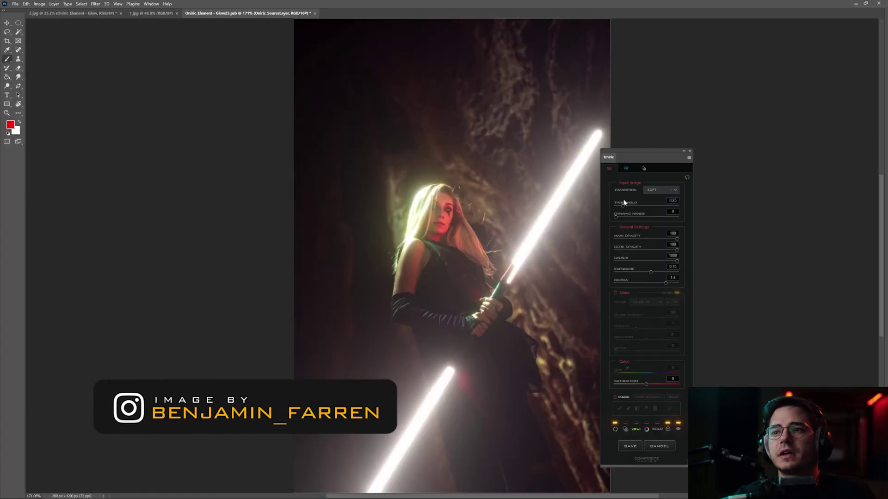
Reposition the settings panel beside the lightsaber image, try the glow's main opacity at 45, and restore it to 100.
left_click_drag(641, 160, 647, 143)
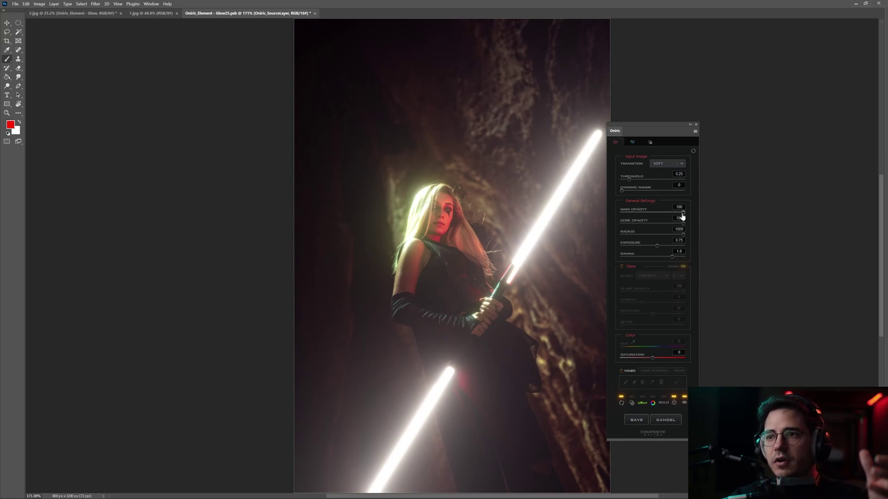
left_click(649, 215)
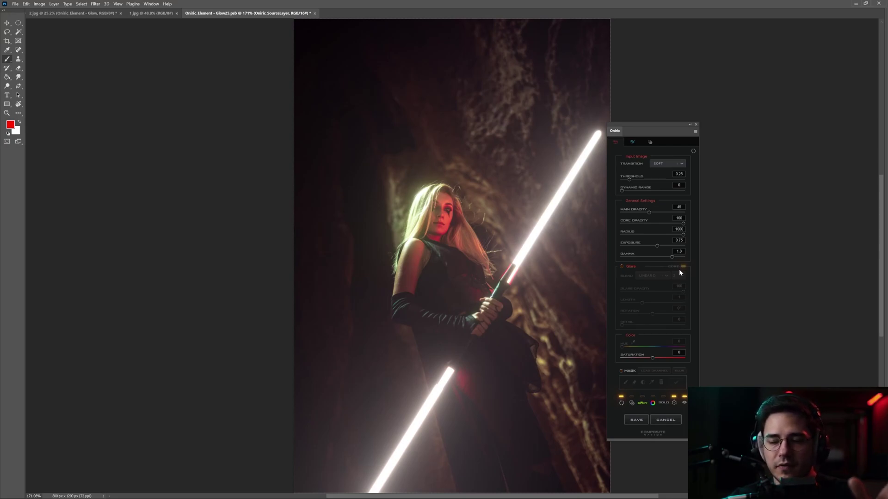
left_click(645, 213)
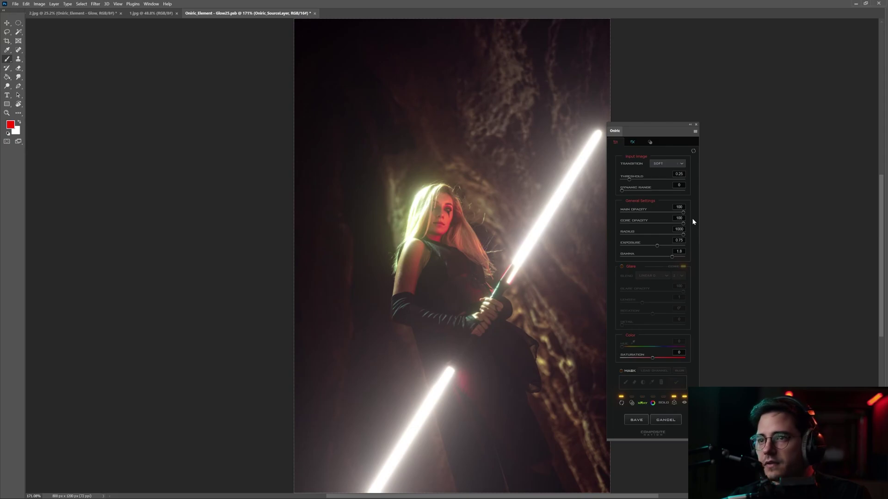
Zoom in on the lightsaber, try the glow's core opacity at 1, and restore it to 100.
left_click_drag(553, 231, 500, 234)
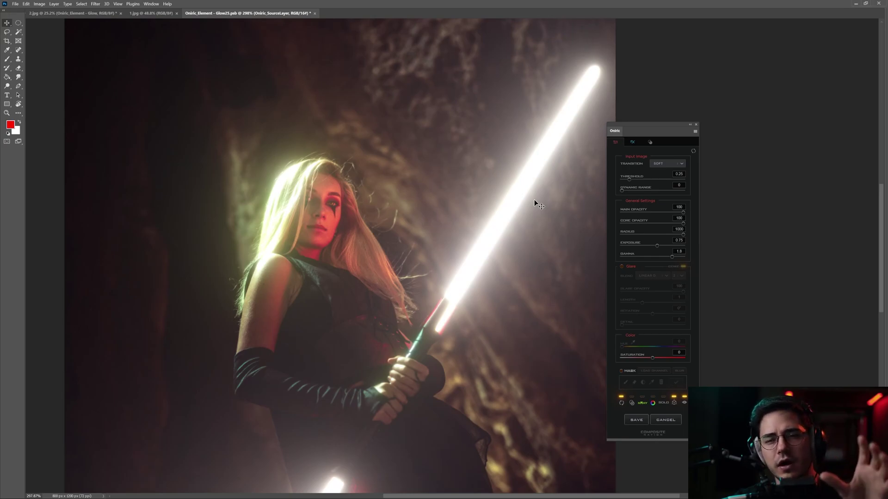
left_click_drag(682, 224, 630, 226)
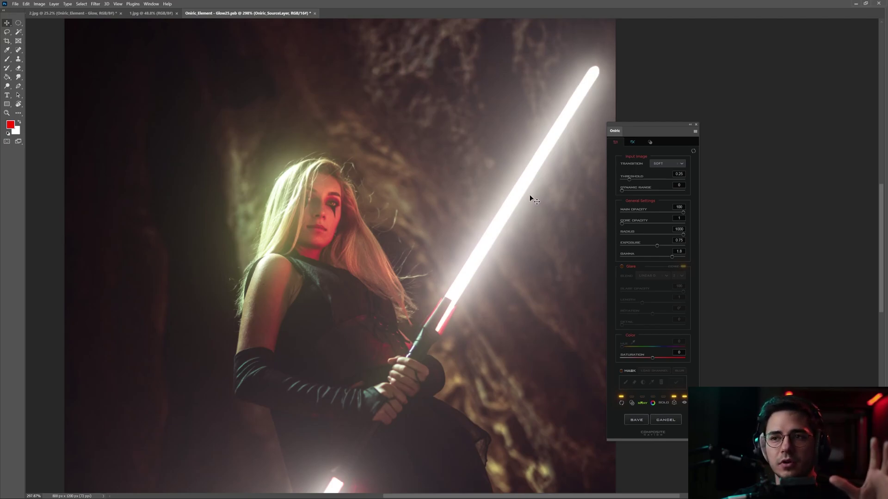
left_click_drag(650, 130, 647, 129)
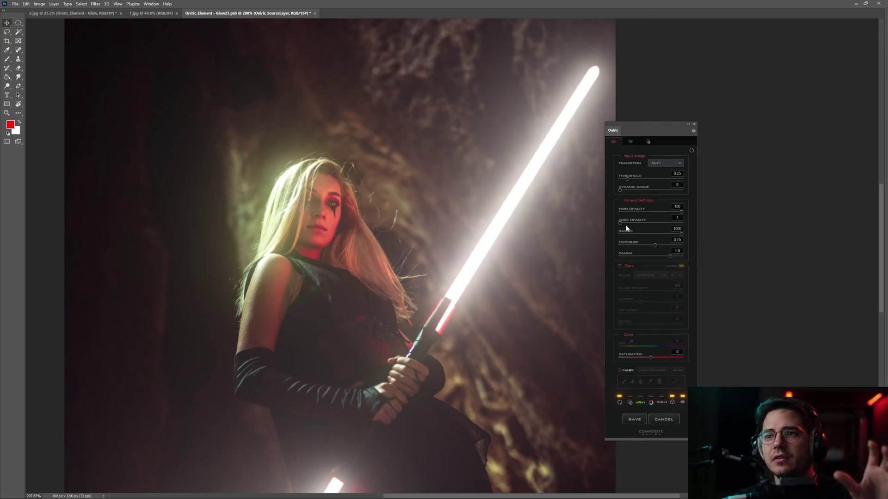
left_click_drag(623, 224, 714, 225)
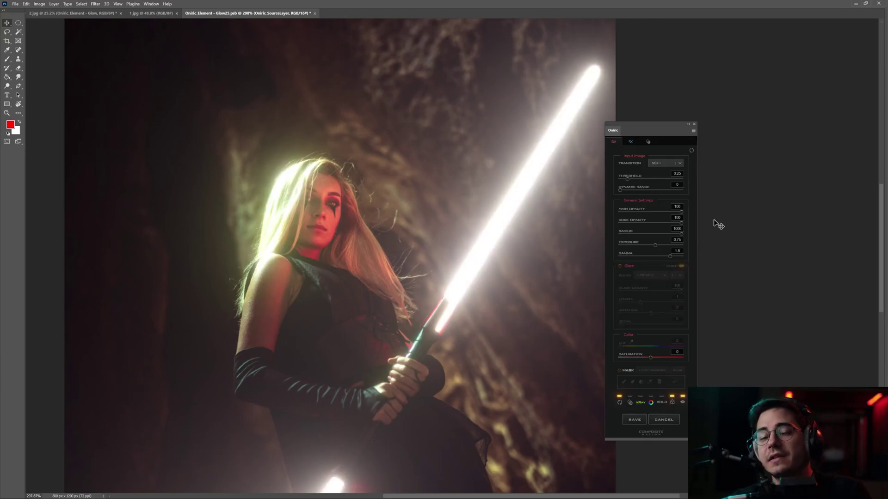
left_click_drag(649, 127, 647, 125)
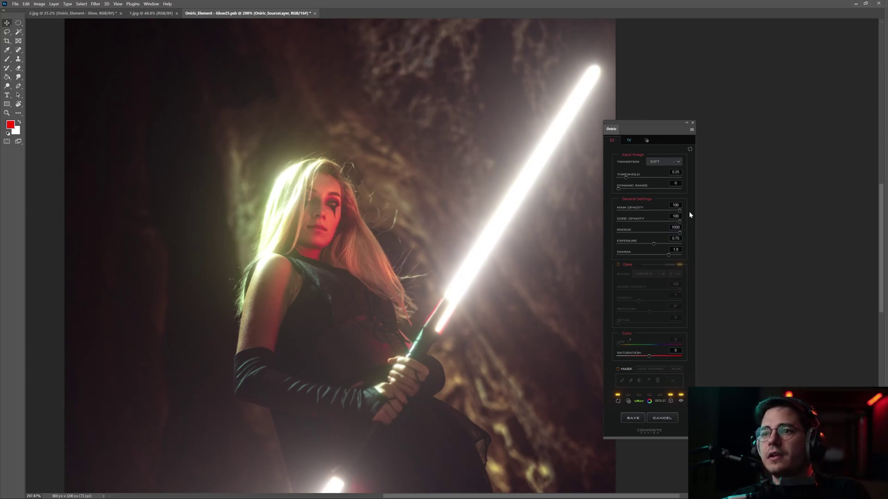
Try the lightsaber glow's radius at about 165 and about 55, and restore it to 1000.
scroll(555, 205, "down", 3)
left_click_drag(528, 199, 512, 183)
scroll(512, 198, "down", 2)
left_click_drag(571, 156, 573, 163)
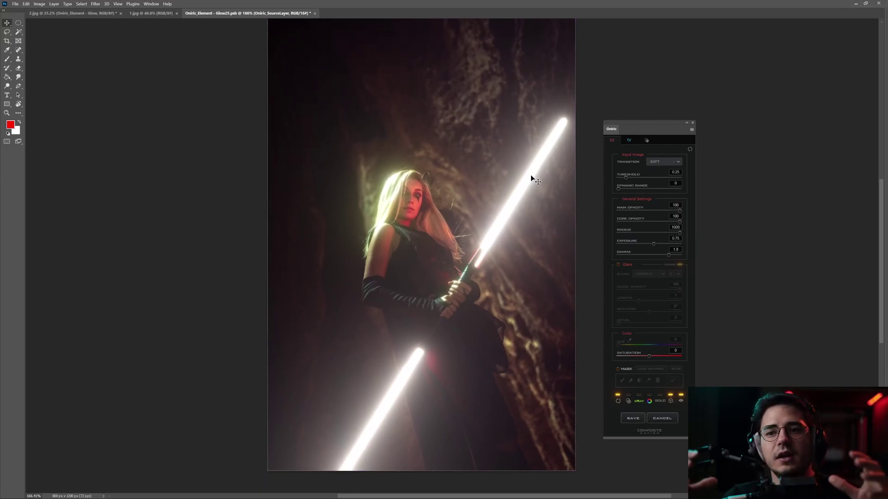
left_click(629, 233)
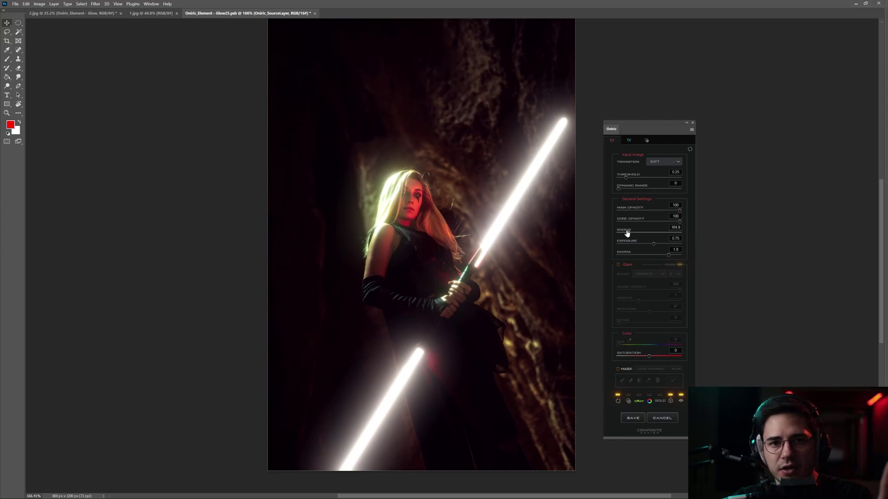
left_click_drag(628, 235, 623, 236)
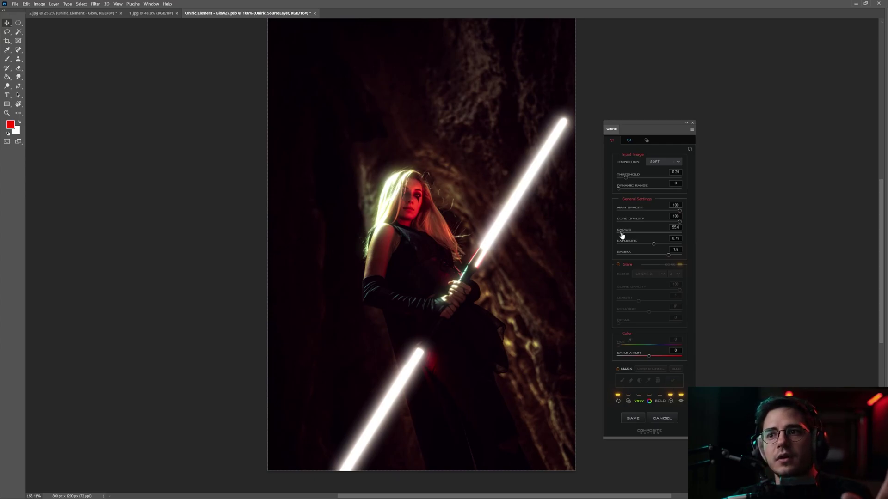
left_click_drag(621, 235, 684, 234)
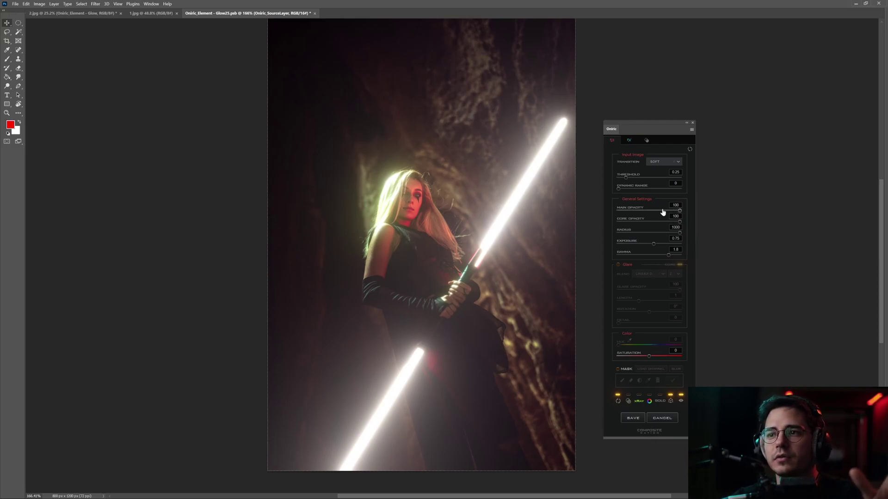
Try the glow's exposure at about -4.6, about +3.7 and the maximum of +5.
left_click_drag(648, 132, 646, 124)
left_click_drag(676, 226, 644, 230)
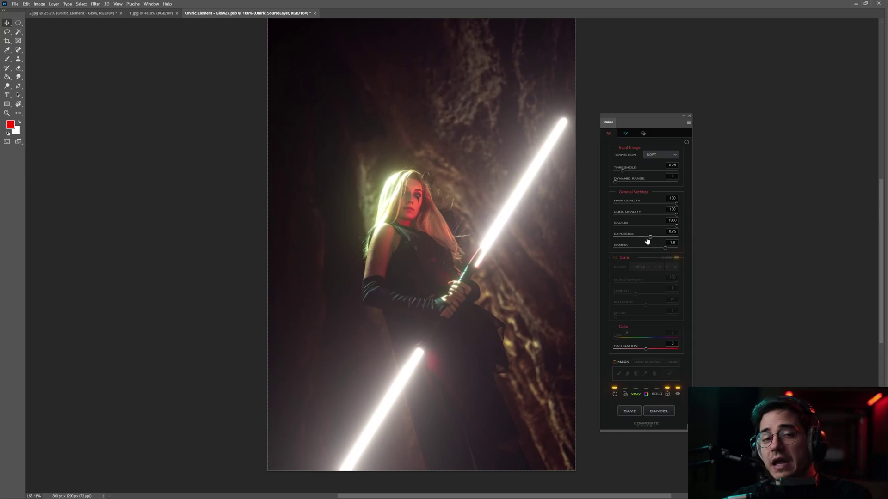
left_click_drag(647, 240, 618, 242)
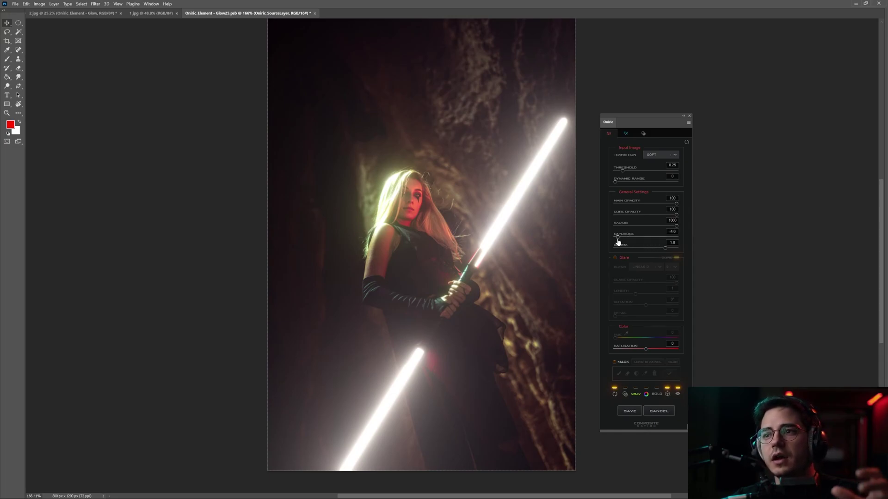
left_click_drag(618, 242, 622, 240)
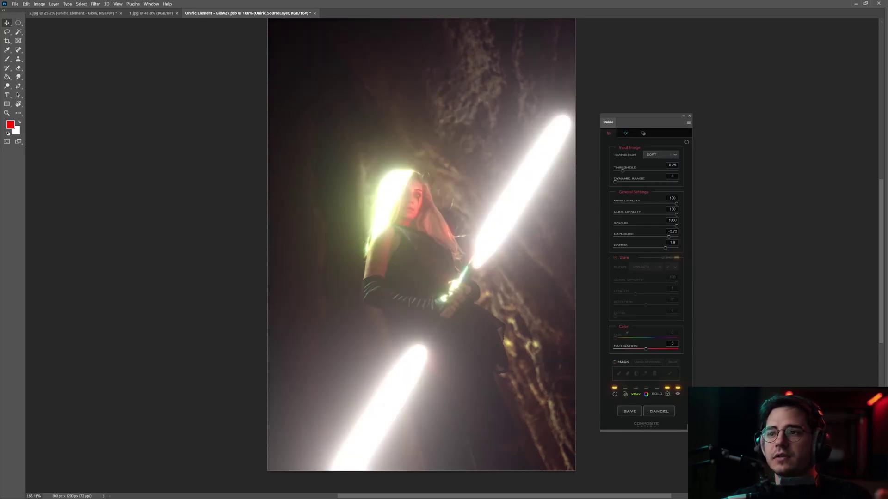
left_click_drag(668, 237, 678, 237)
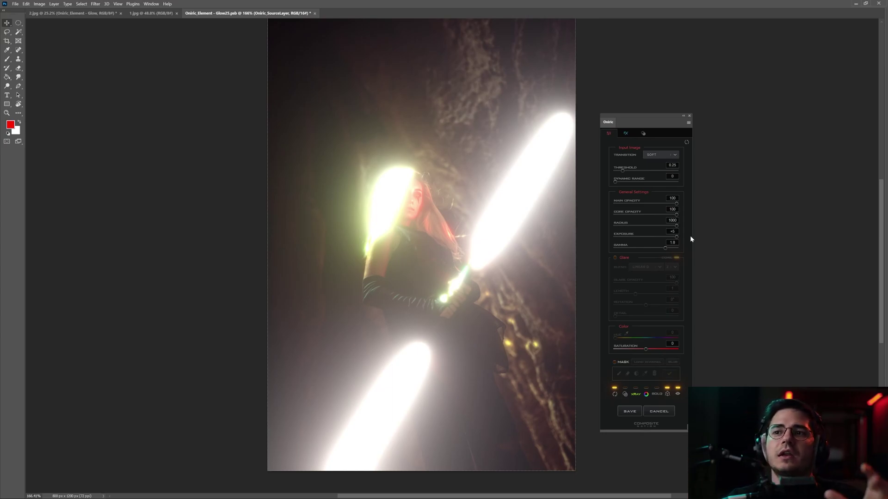
left_click_drag(641, 122, 645, 119)
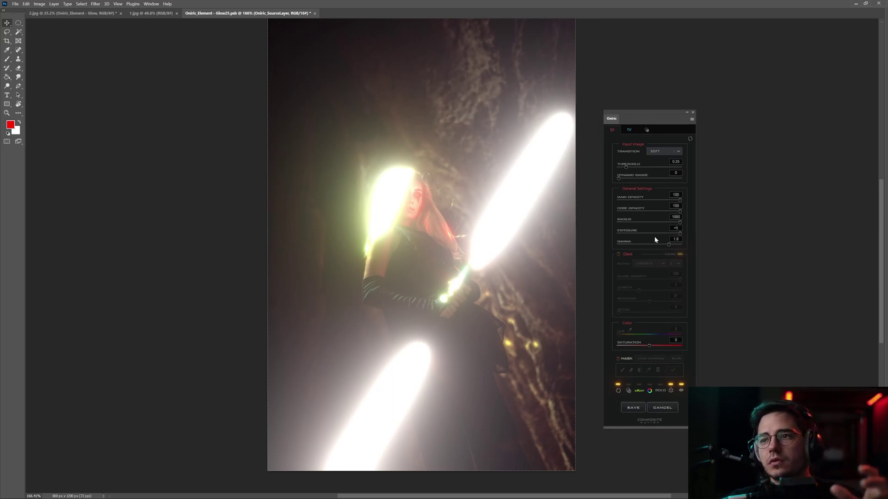
Bring the glow's exposure down to about 0 and adjust the settings panel's position beside the image.
left_click(656, 234)
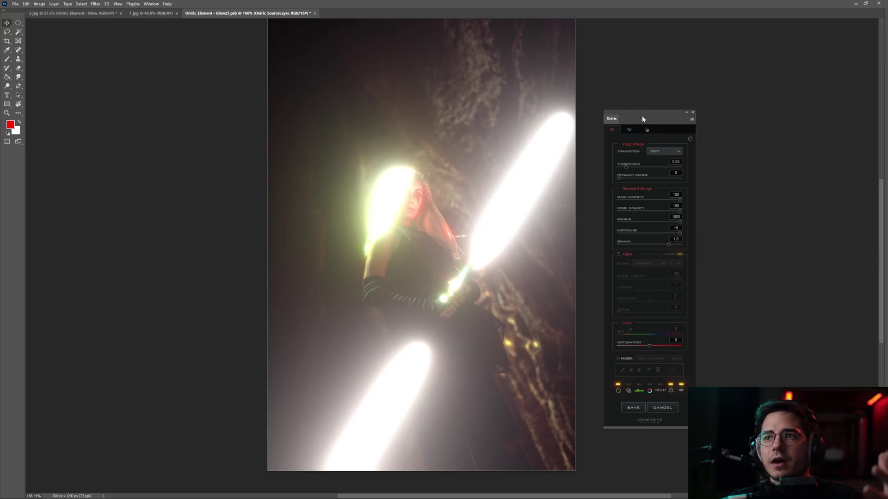
left_click_drag(645, 118, 640, 115)
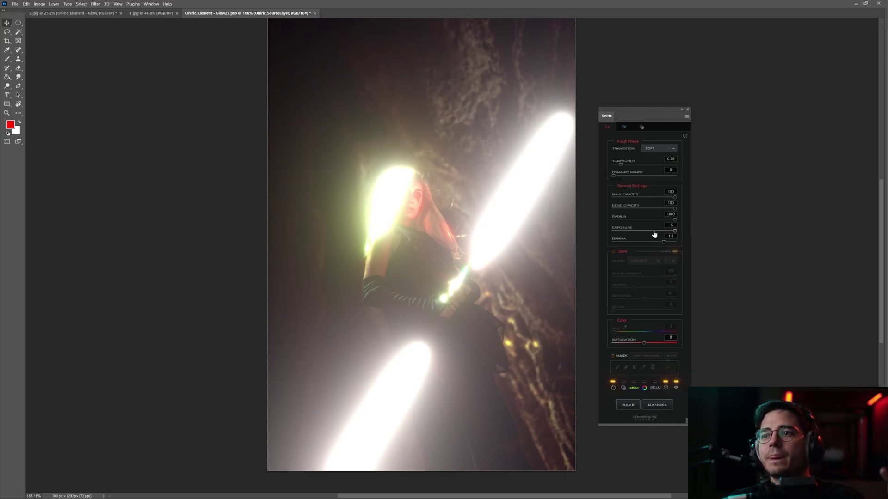
left_click_drag(648, 232, 644, 231)
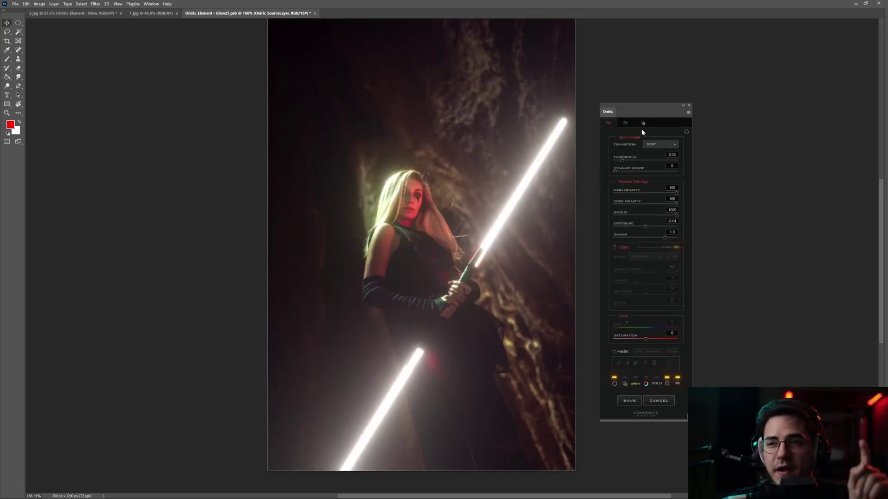
left_click_drag(651, 108, 643, 107)
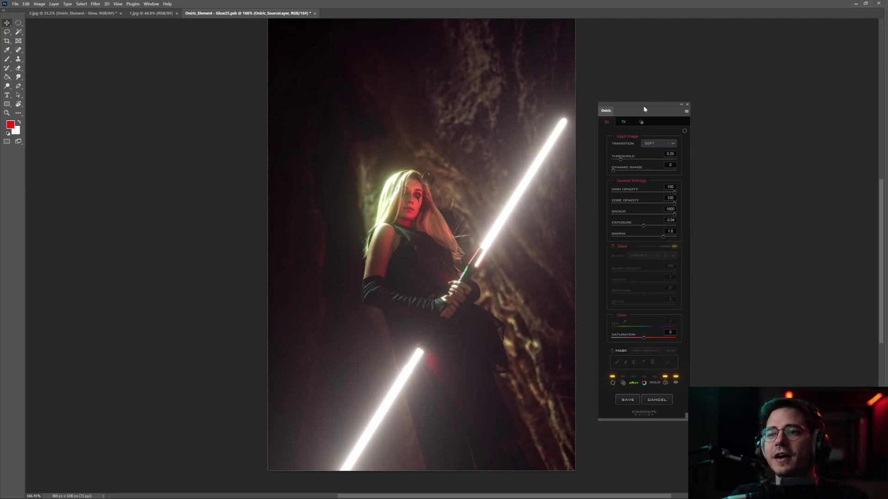
Try the glow's gamma at 1 and shift the settings panel slightly beside the image.
left_click_drag(644, 109, 638, 95)
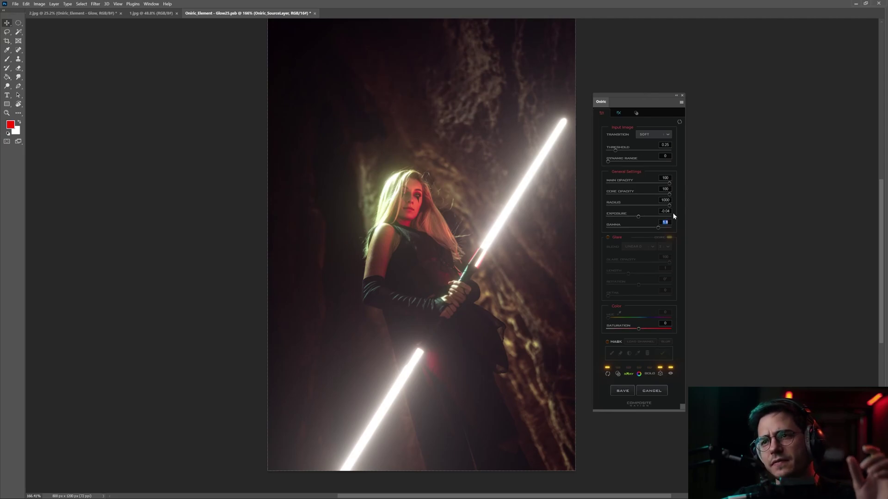
key("Return")
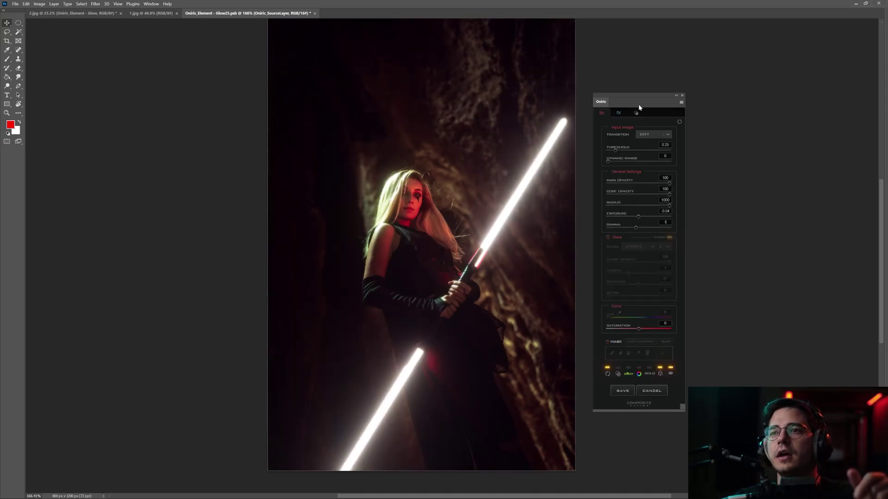
left_click_drag(639, 106, 633, 103)
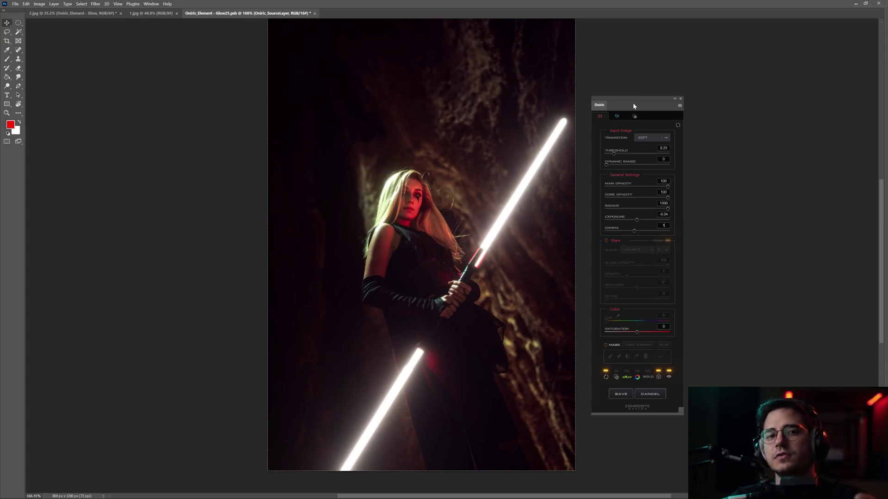
mouse_move(634, 107)
left_mouse_down()
mouse_move(618, 104)
mouse_move(633, 99)
left_mouse_up()
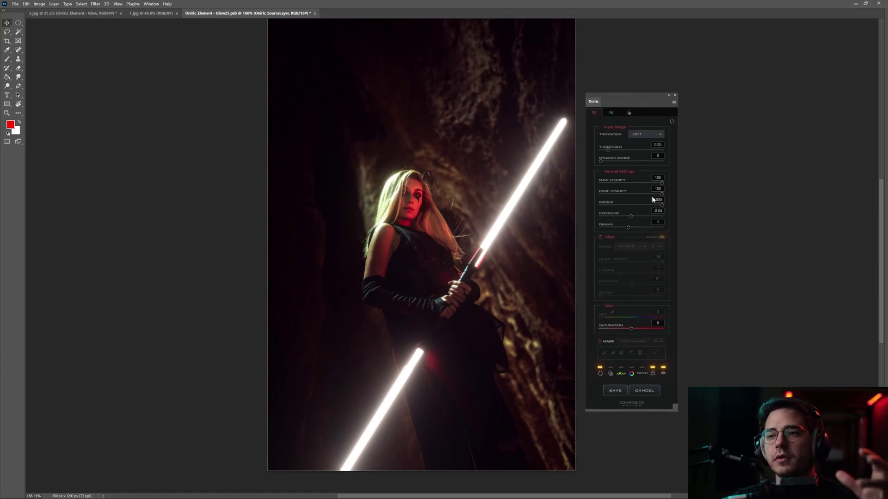
Raise the glow's gamma to 2.2 and toggle the glow to compare before and after.
left_click_drag(629, 229, 658, 232)
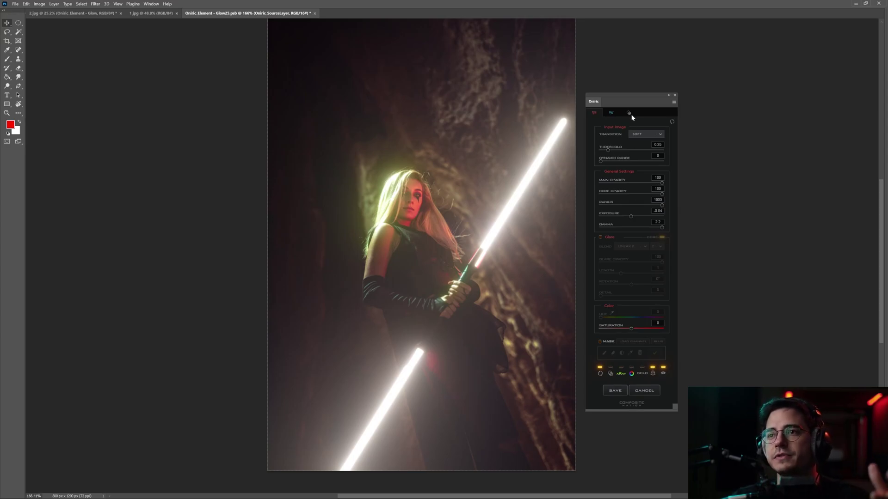
left_click_drag(633, 98, 630, 95)
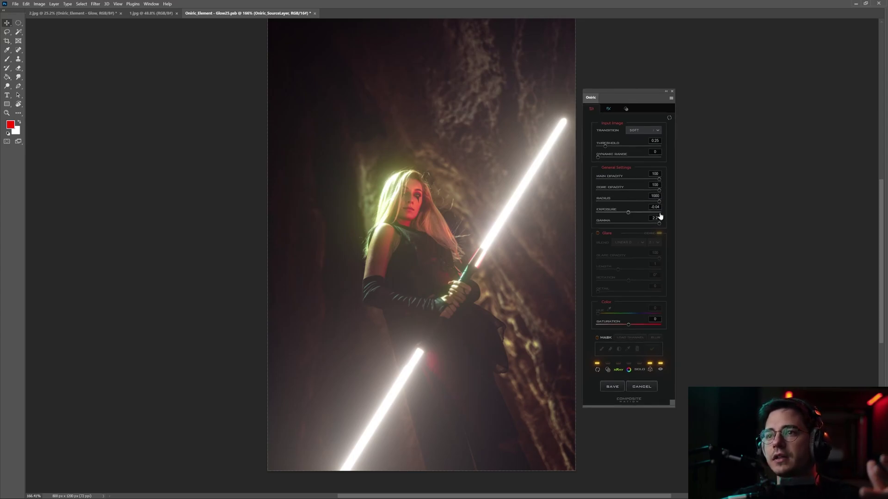
left_click(661, 370)
left_click(661, 370)
left_click(661, 370)
left_click(661, 369)
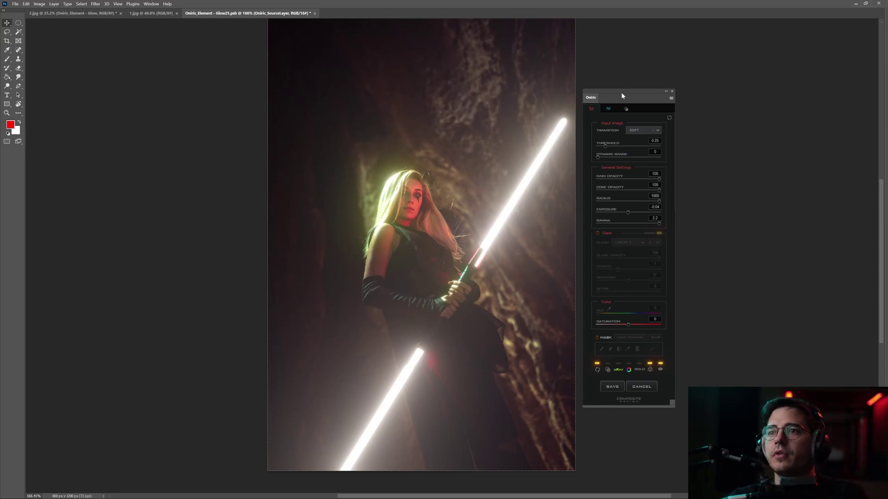
Enable the glow mask, paint straight strokes along both lightsaber blades, and apply the mask.
left_click_drag(622, 95, 656, 91)
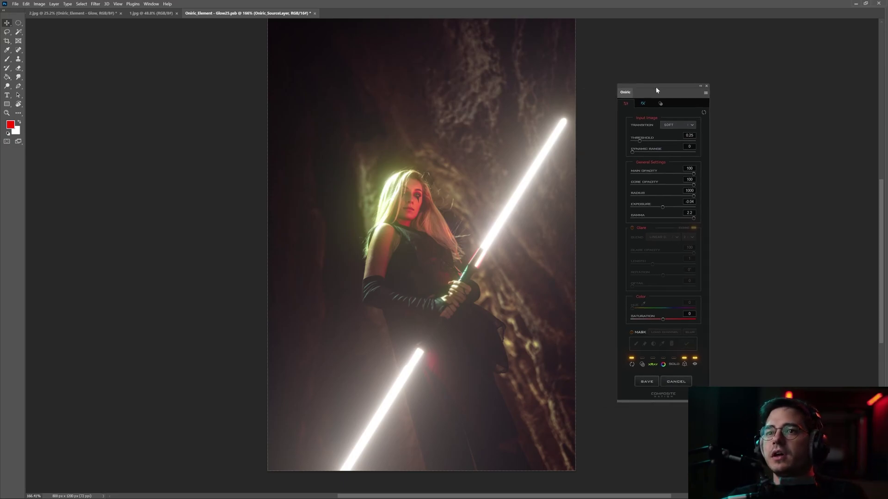
left_click(640, 333)
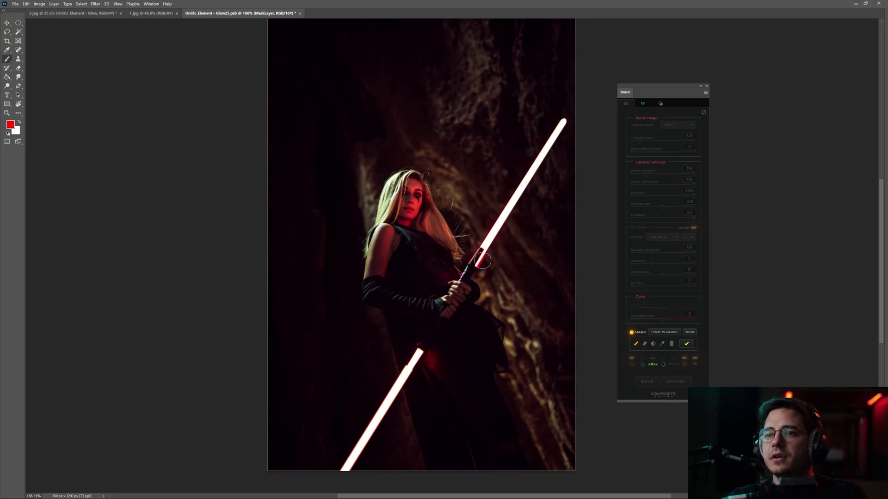
left_click(473, 264)
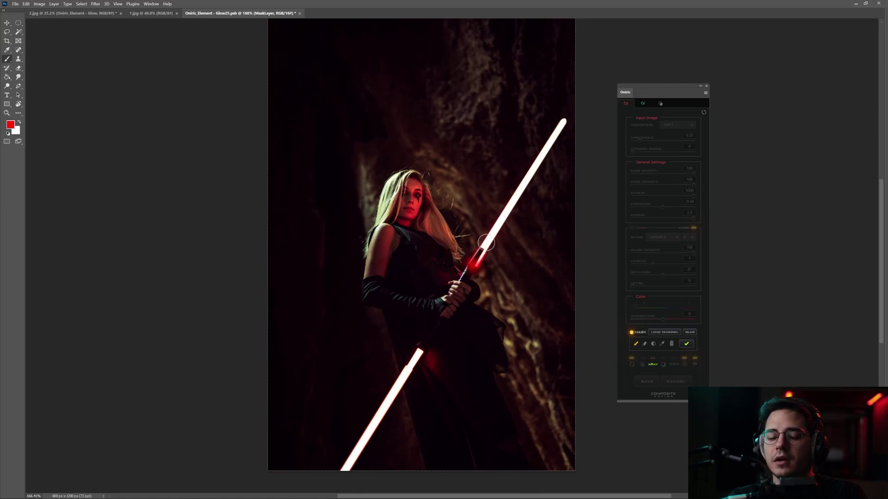
left_click(567, 118, "shift")
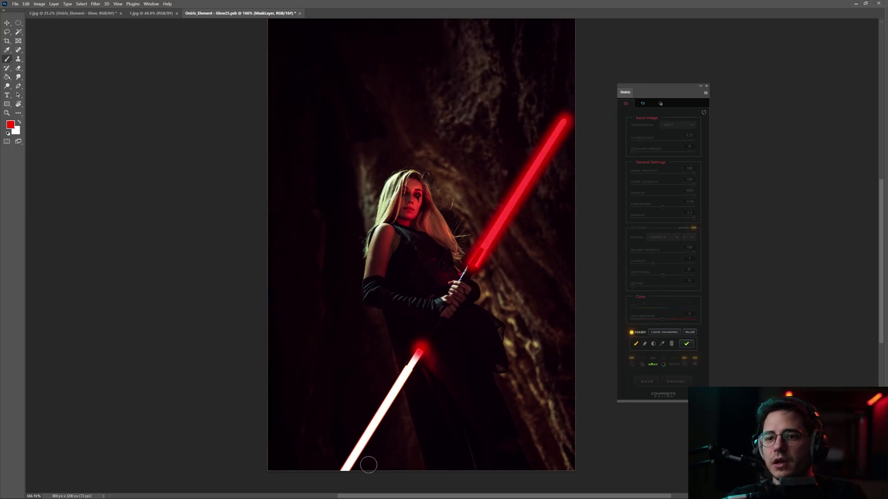
left_click(342, 474, "shift")
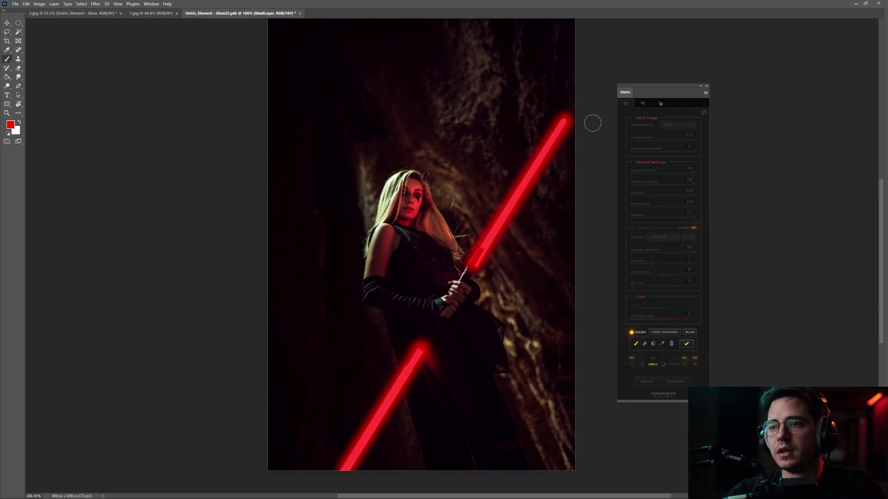
left_click(686, 346)
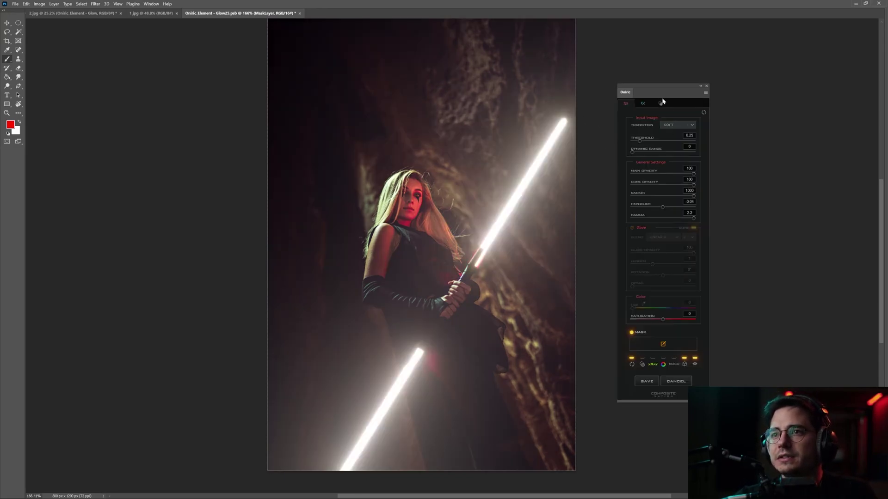
Enable colorization for the lightsaber glow and toggle the glow to compare before and after.
left_click(659, 365)
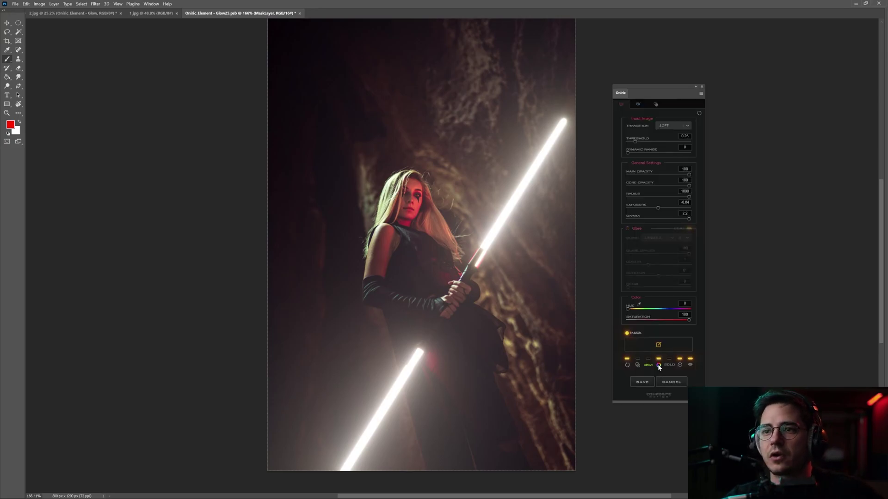
left_click(690, 365)
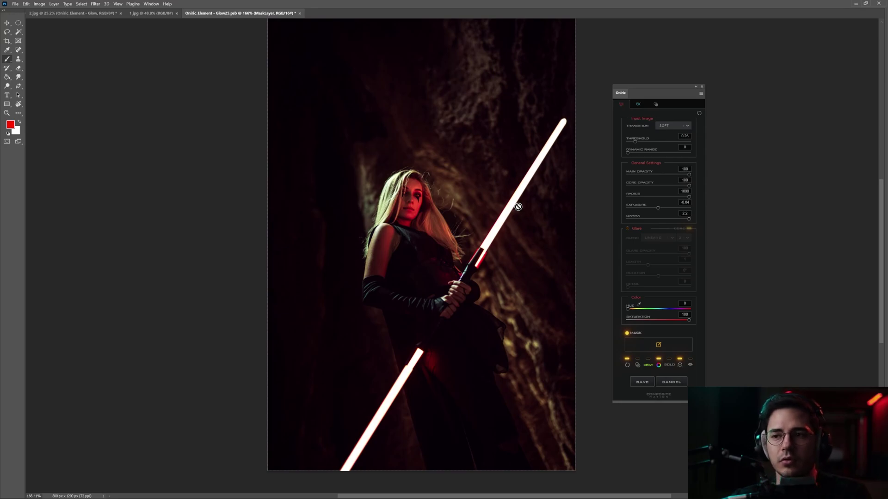
left_click(690, 364)
left_click_drag(656, 87, 659, 83)
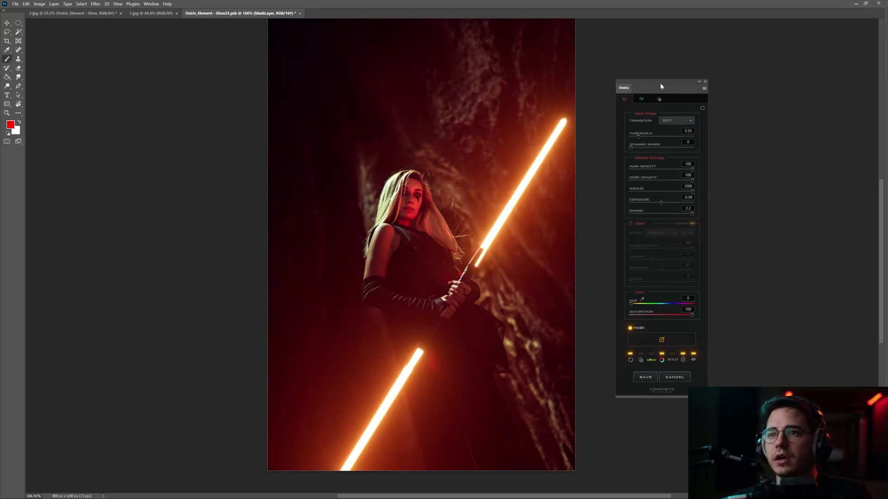
Set the colorized glow's saturation to 85 and shift the settings panel slightly beside the image.
double_click(688, 306)
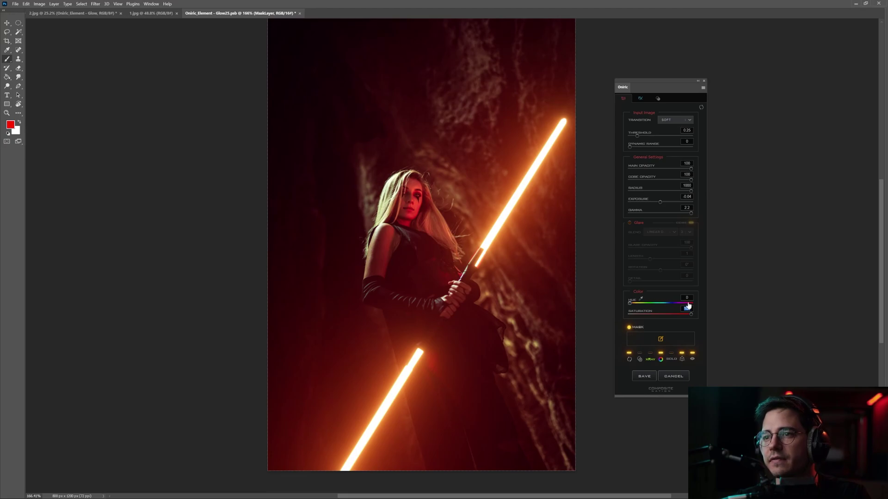
key("Return")
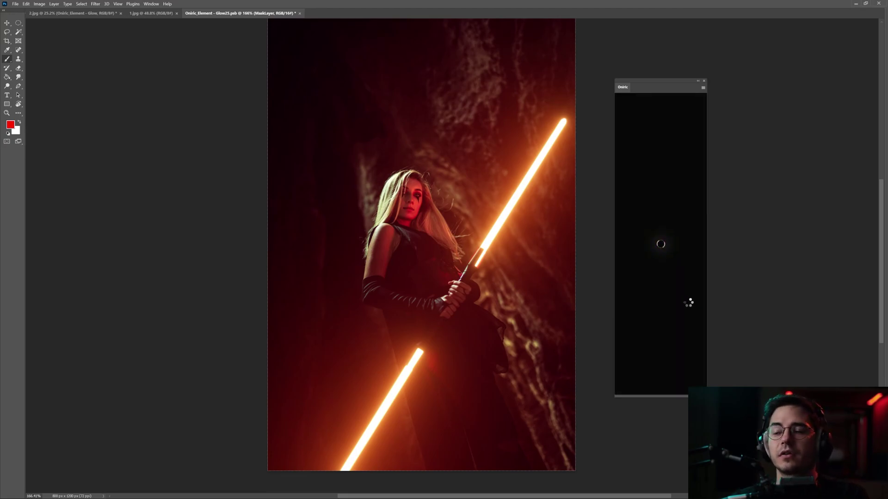
left_click_drag(654, 87, 647, 92)
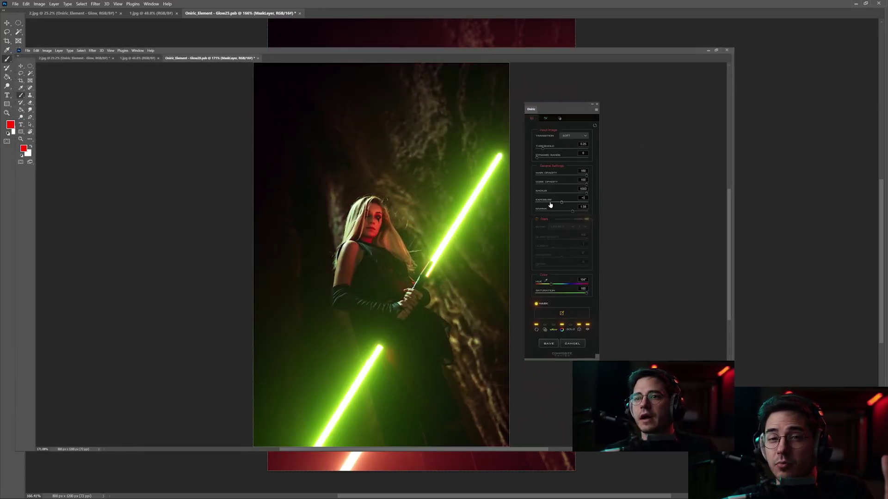
Try different exposure levels on the green lightsaber glow.
left_click_drag(550, 205, 566, 204)
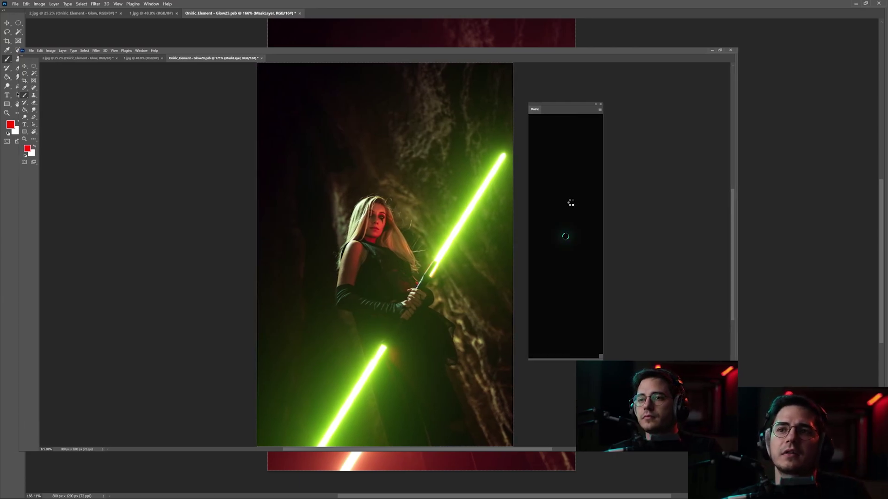
left_click_drag(577, 206, 591, 205)
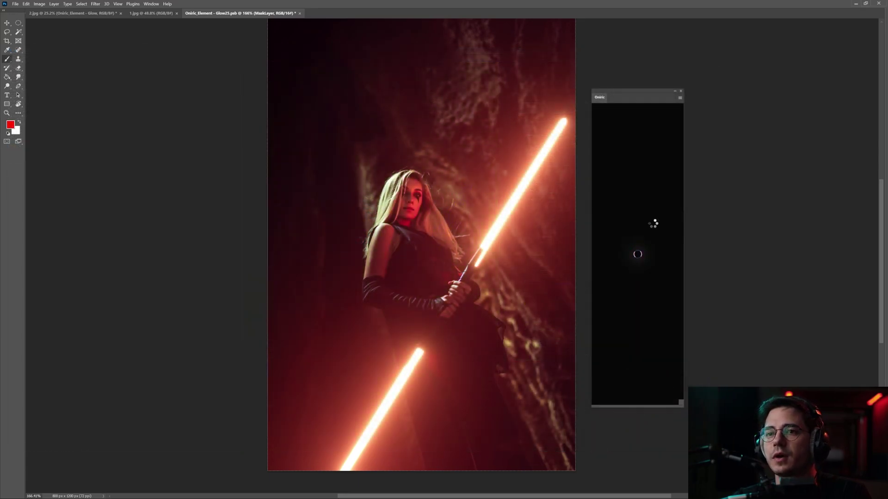
Try adjusting the red lightsaber glow's hue and reposition the settings panel beside the image.
left_click_drag(631, 101, 624, 96)
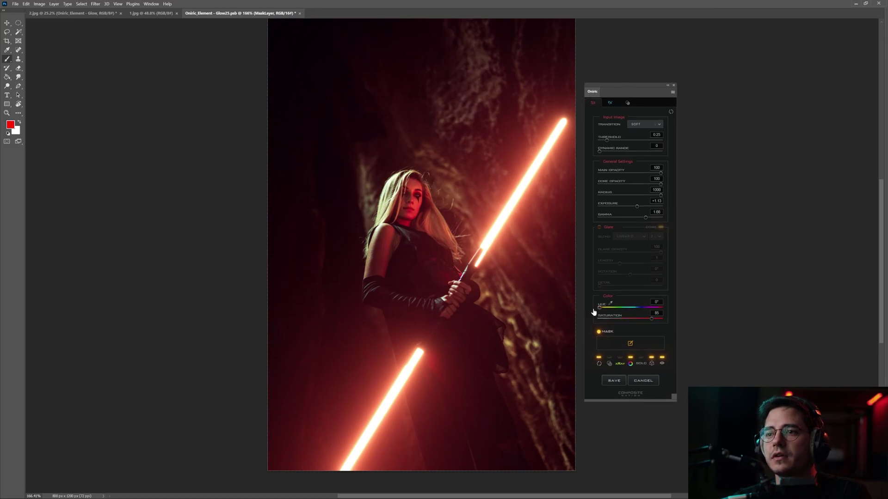
left_click_drag(595, 309, 639, 308)
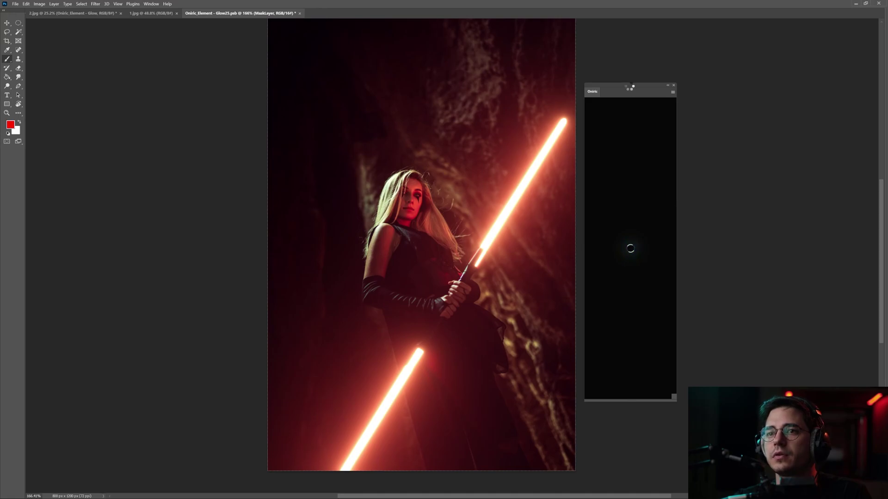
left_click_drag(633, 86, 658, 95)
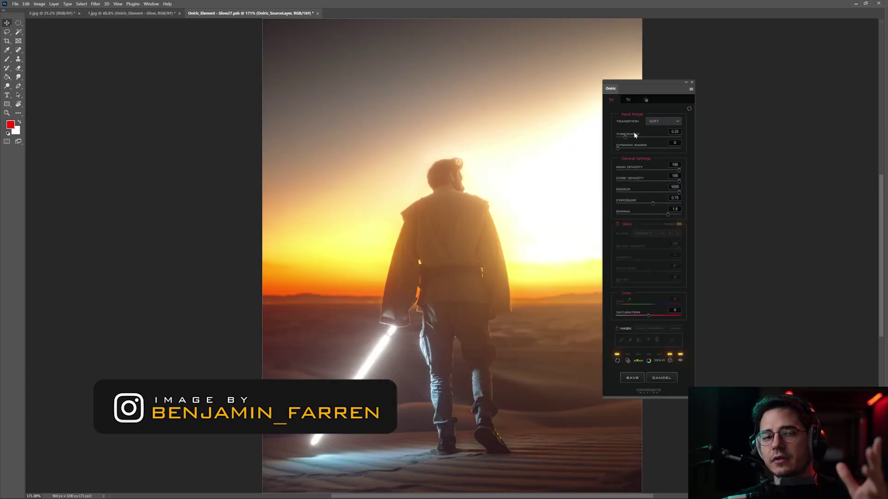
Move the settings panel off the desert image and set the glow's gamma to 1.
left_click_drag(653, 86, 693, 87)
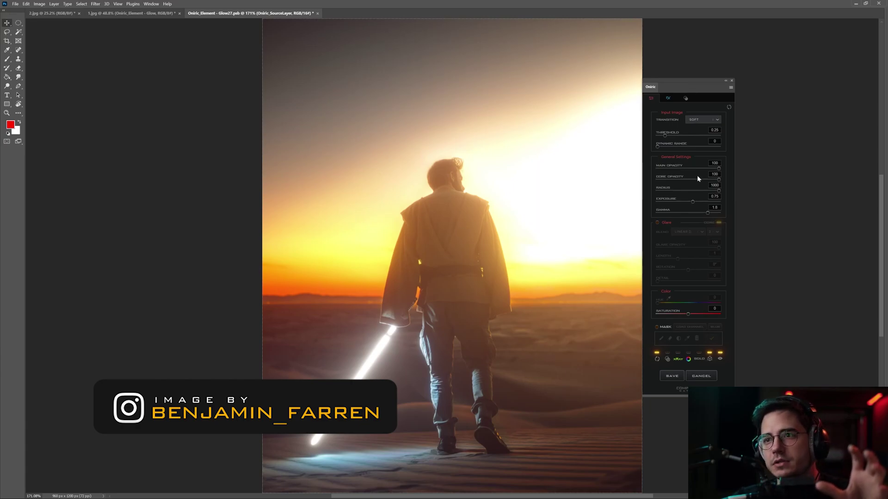
double_click(716, 207)
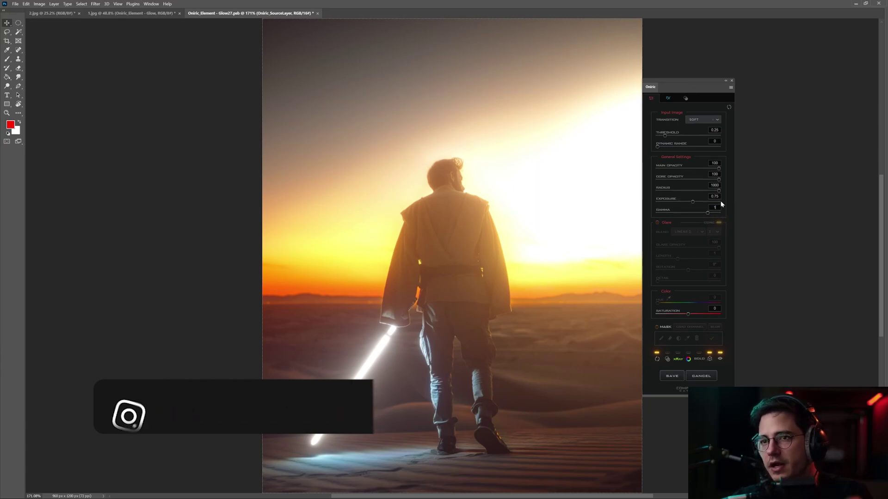
key("Return")
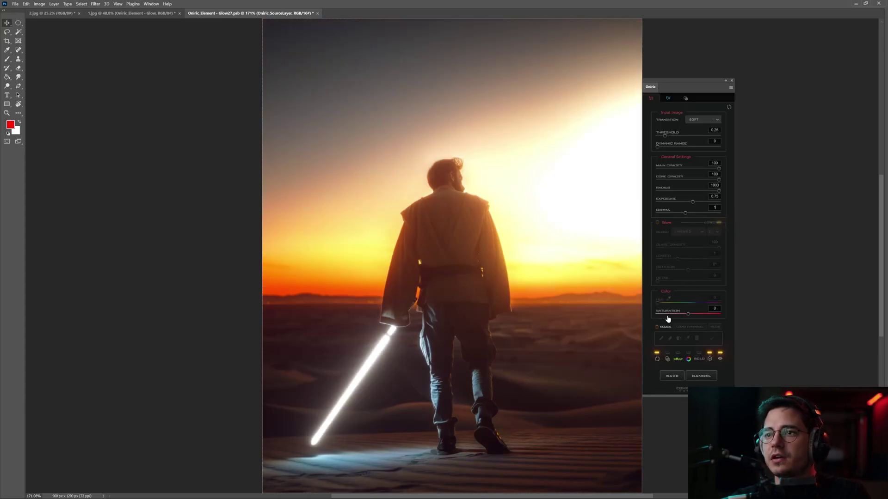
Show the color-coded luminance map, lower the glow's threshold to 0.11, and hide the map again.
left_click(678, 359)
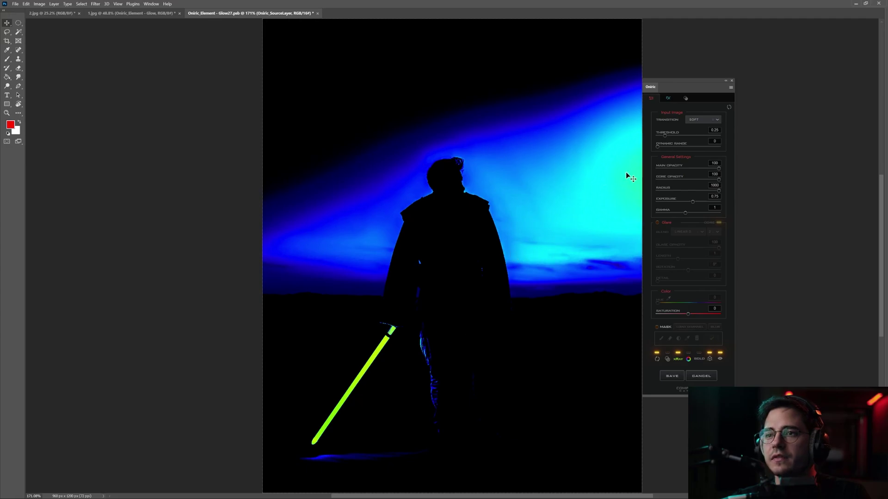
left_click_drag(689, 87, 683, 89)
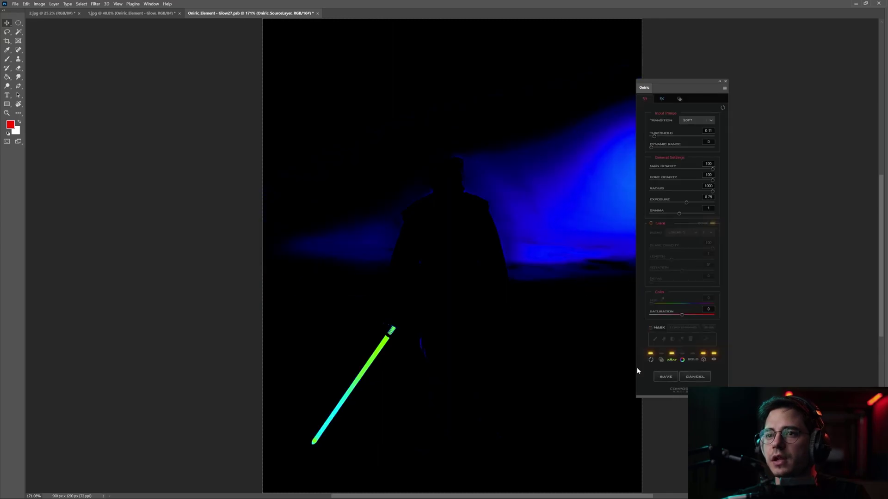
left_click(672, 362)
Compare the desert image with and without the glow and examine the man's silhouette up close.
left_click(716, 360)
left_click(716, 361)
left_click(716, 360)
left_click(716, 360)
left_click(716, 360)
left_click(715, 360)
left_click(716, 361)
left_click(716, 361)
scroll(505, 231, "up", 5)
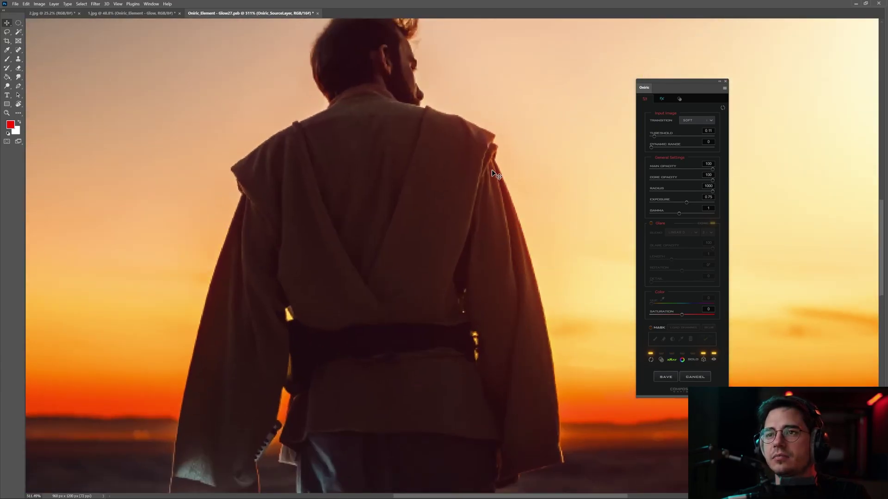
scroll(513, 306, "down", 1)
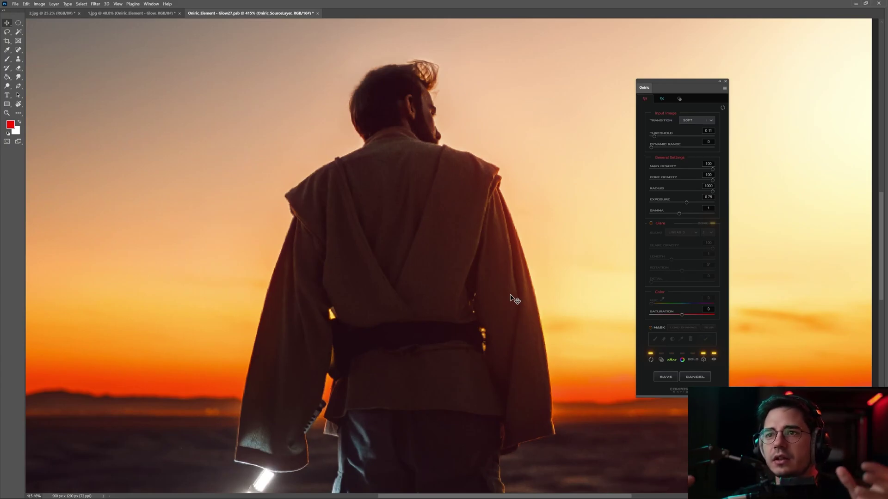
scroll(513, 300, "down", 3)
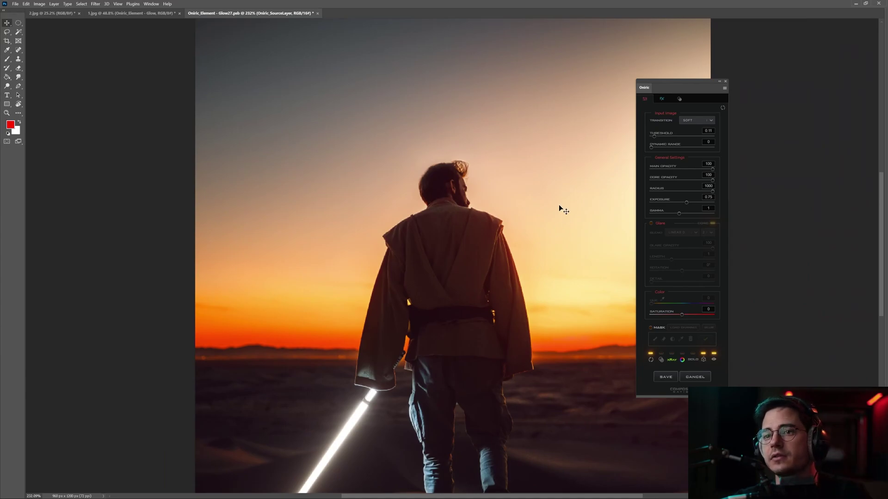
scroll(527, 258, "down", 2)
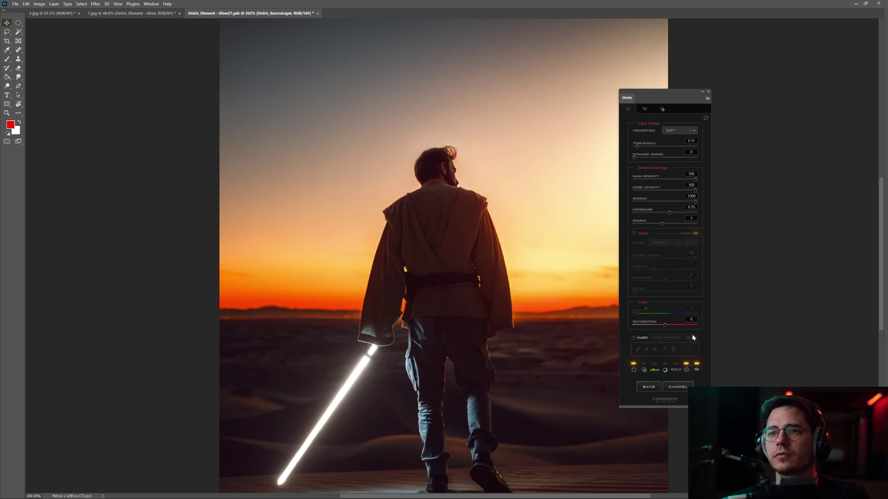
Raise the glow's threshold to 0.18 and arrange the whole image beside the settings panel.
left_click(637, 147)
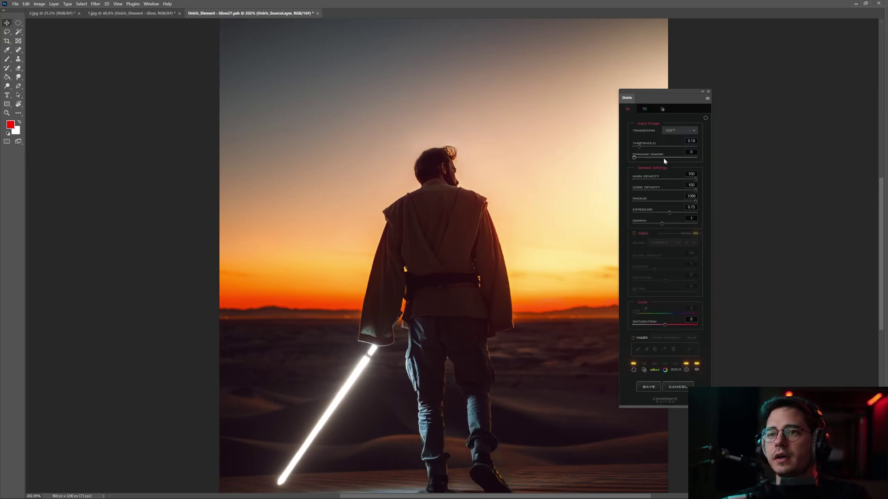
left_click_drag(670, 98, 745, 103)
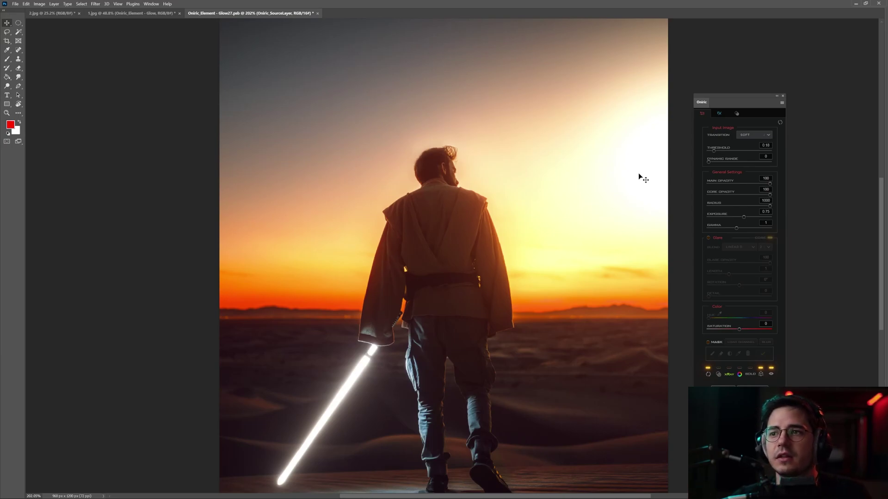
left_click_drag(531, 250, 512, 246)
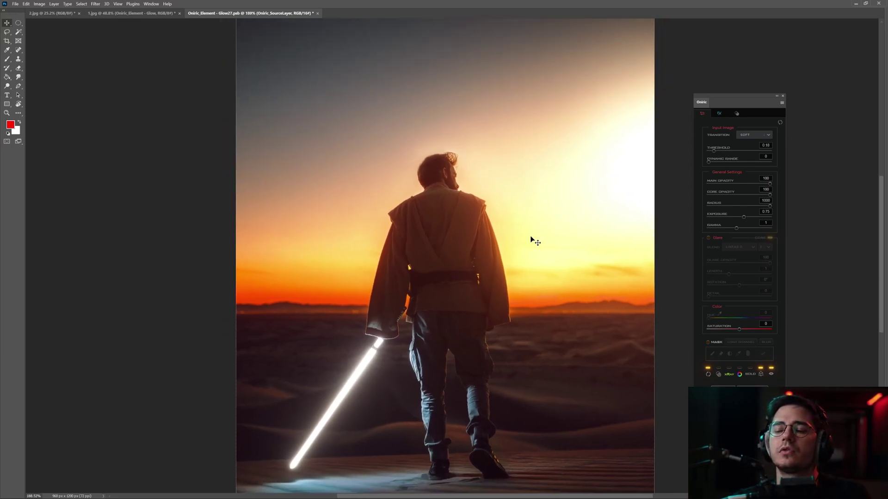
left_click_drag(550, 219, 542, 218)
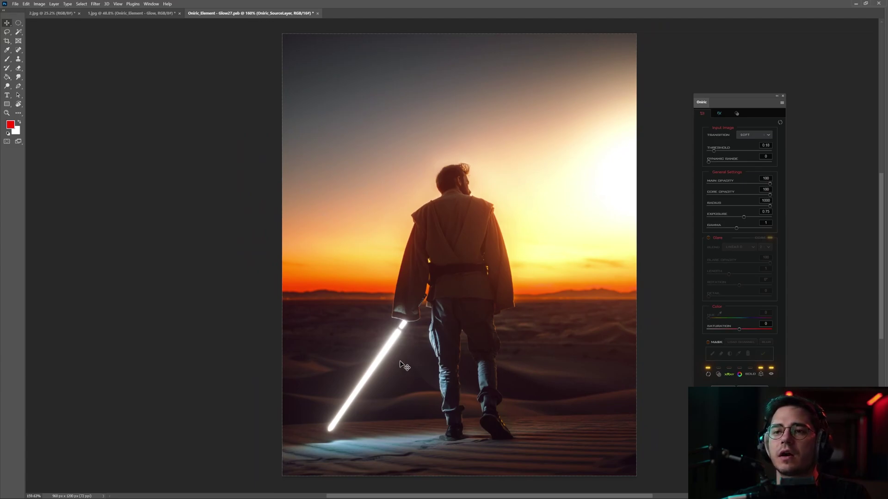
left_click_drag(506, 278, 501, 277)
left_click_drag(733, 103, 689, 105)
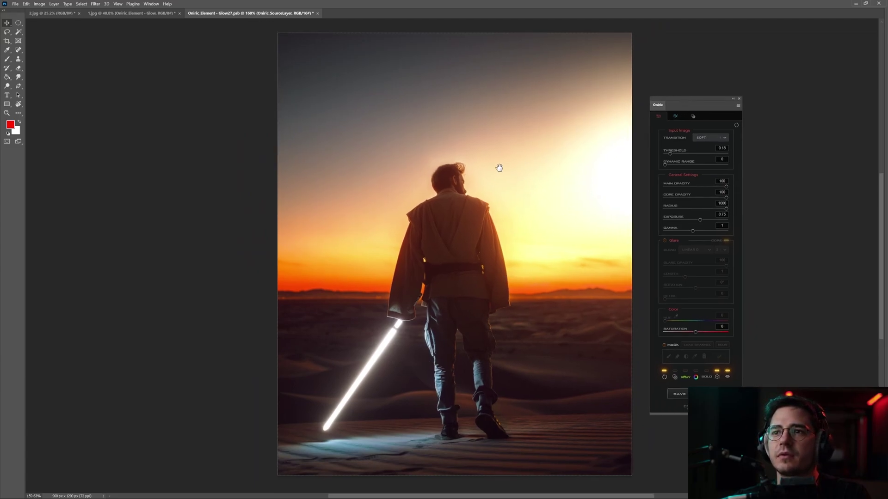
left_click_drag(499, 168, 502, 161)
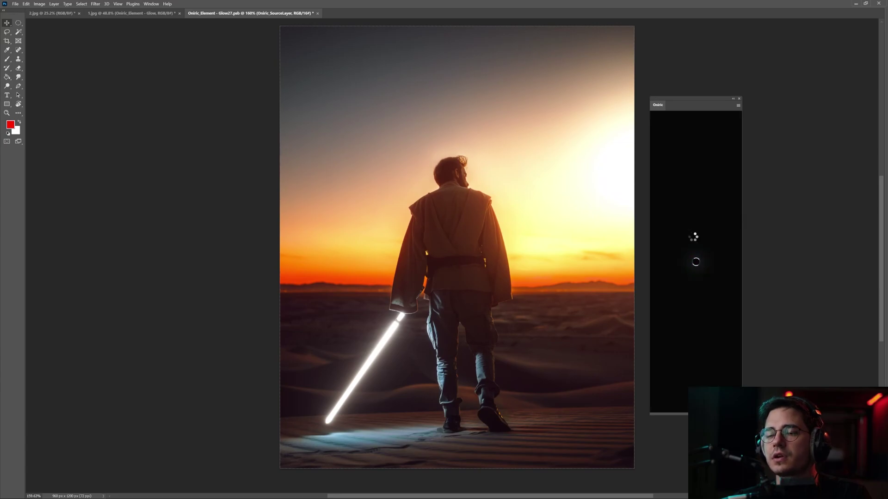
Lower the glow's exposure to about +0.19 and toggle the glow repeatedly to compare before and after.
left_click(727, 378)
left_click(727, 378)
left_click(727, 378)
left_click(727, 378)
left_click(728, 377)
left_click(727, 378)
left_click(727, 377)
left_click(728, 378)
Exclude the lightsaber from the sky glow with an inverted mask stroke along its blade, apply the mask, and save the glow.
left_click(673, 347)
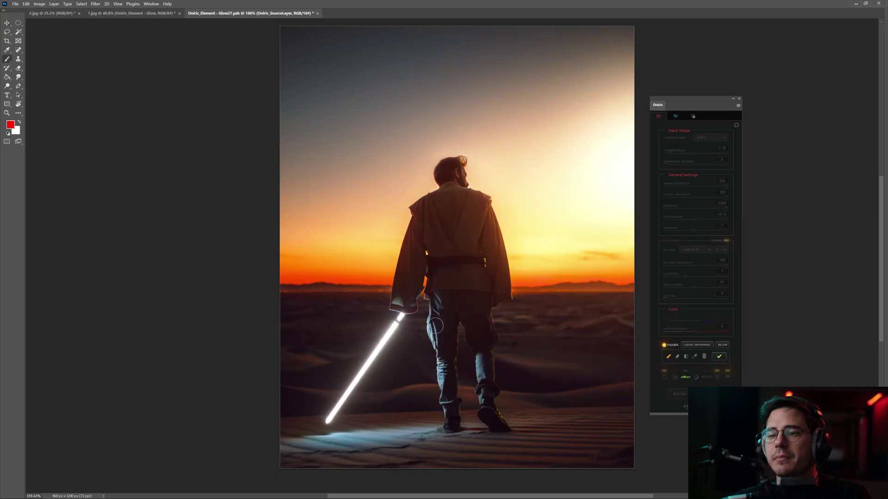
left_click(406, 310)
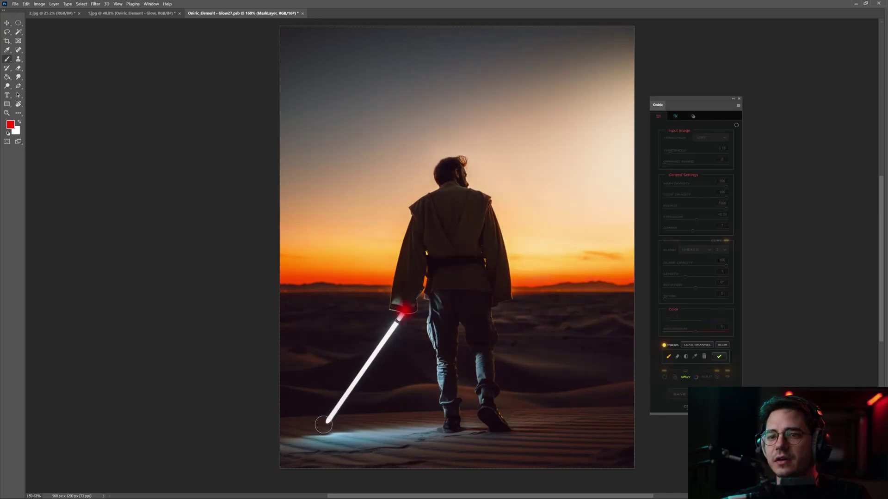
left_click(324, 424, "shift")
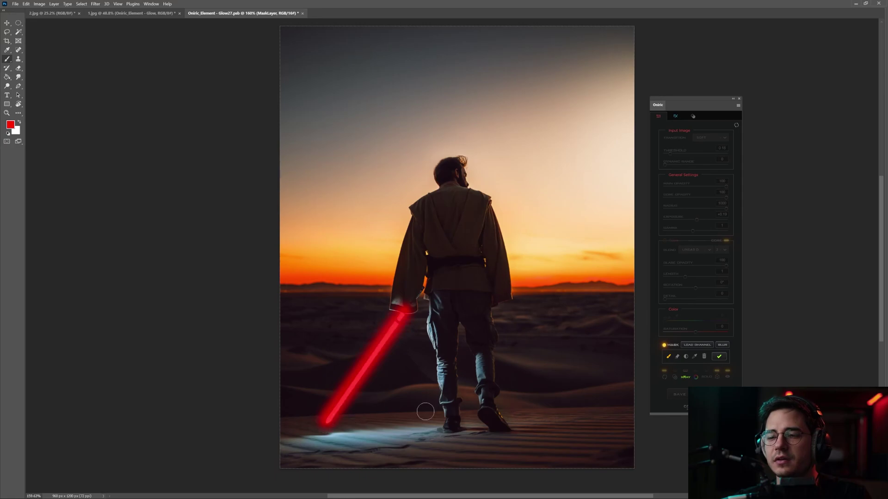
left_click(686, 357)
left_click(717, 357)
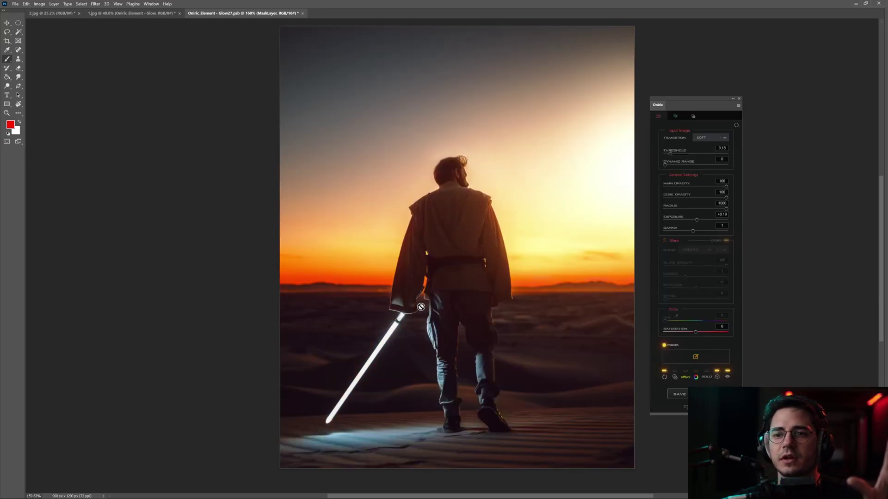
left_click(679, 396)
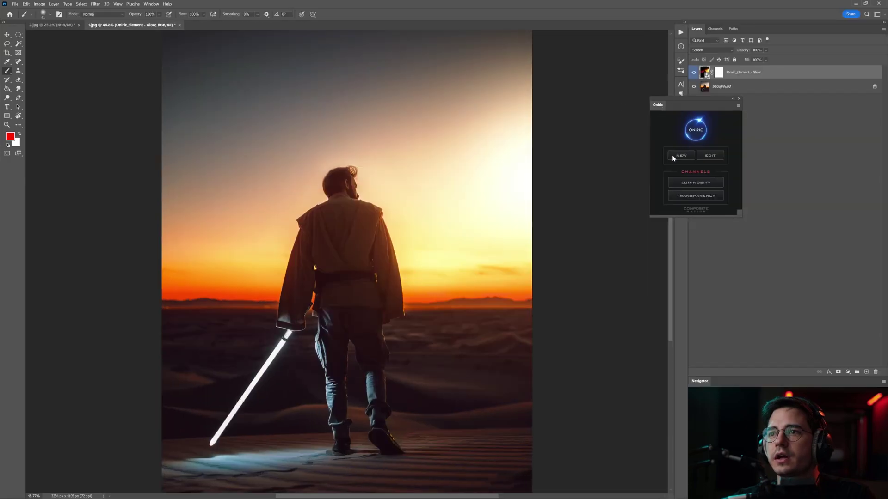
Create a new glow, limit it to the lightsaber with a straight mask stroke along the blade, and apply the mask.
left_click(673, 157)
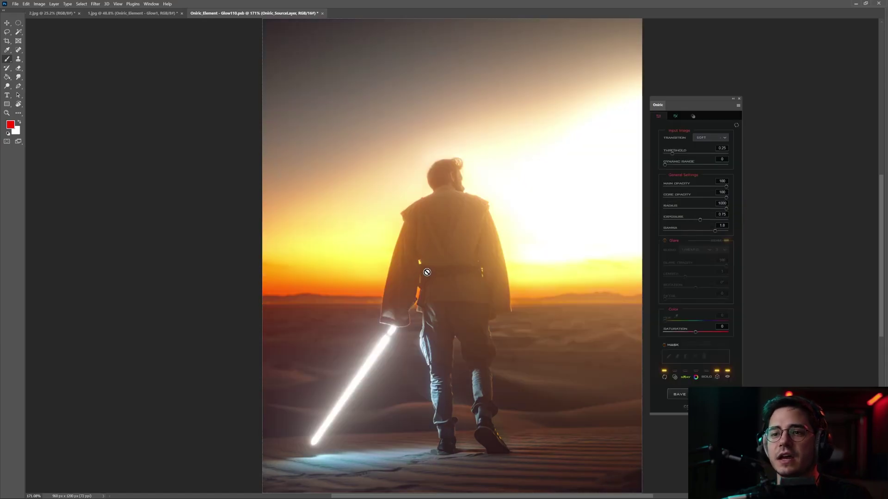
left_click(670, 346)
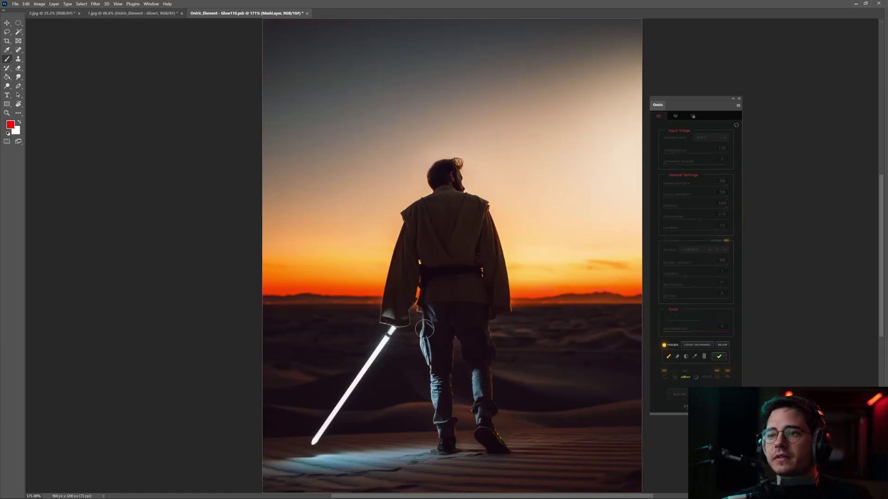
left_click(398, 320)
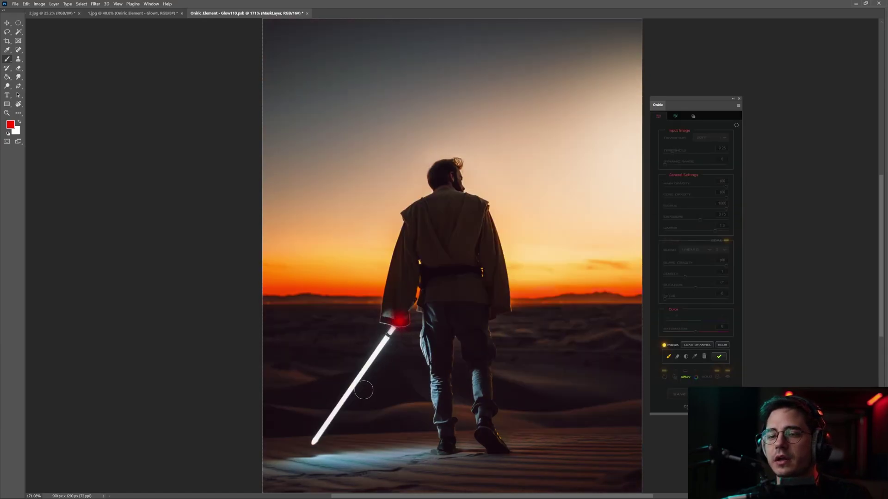
left_click(316, 444, "shift")
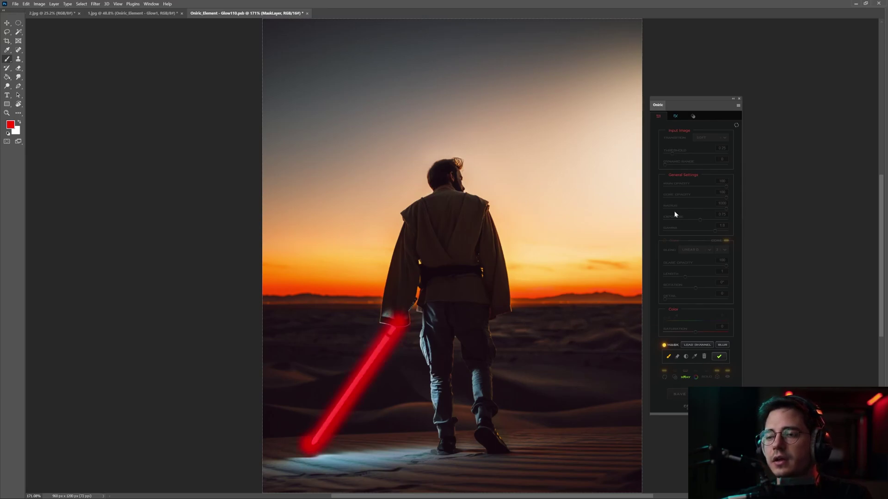
left_click_drag(692, 107, 689, 105)
left_click(717, 357)
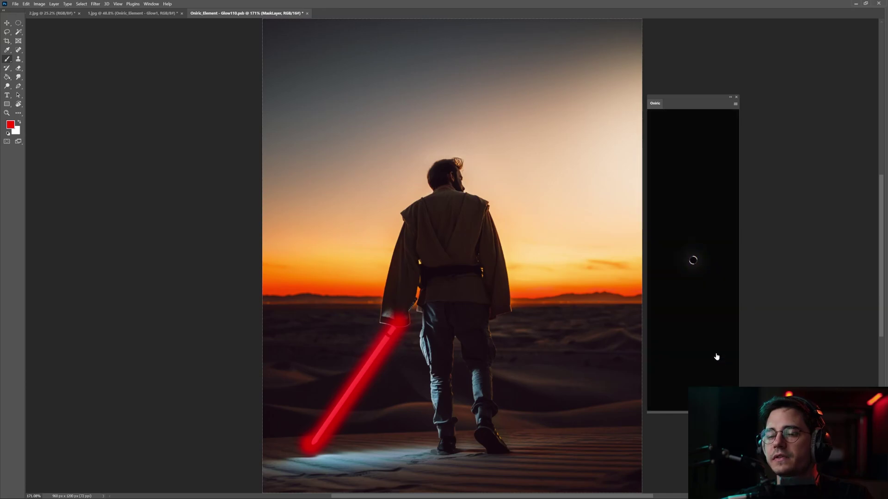
Colorize the lightsaber glow, testing a green hue of 107° before setting a blue hue of about 220°.
left_click(693, 376)
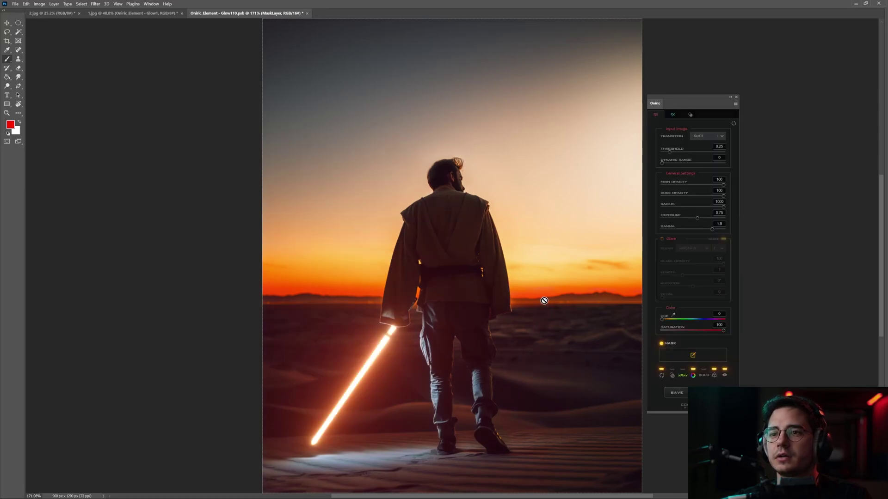
left_click_drag(672, 321, 680, 321)
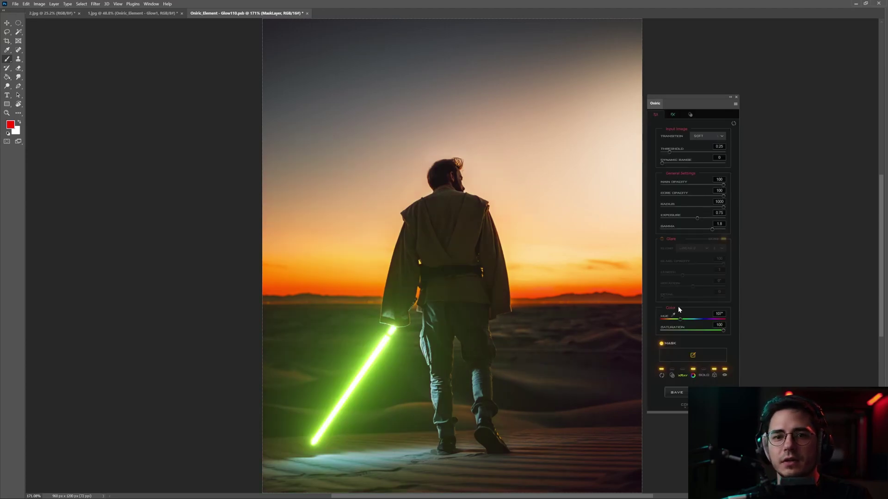
left_click_drag(700, 106, 691, 95)
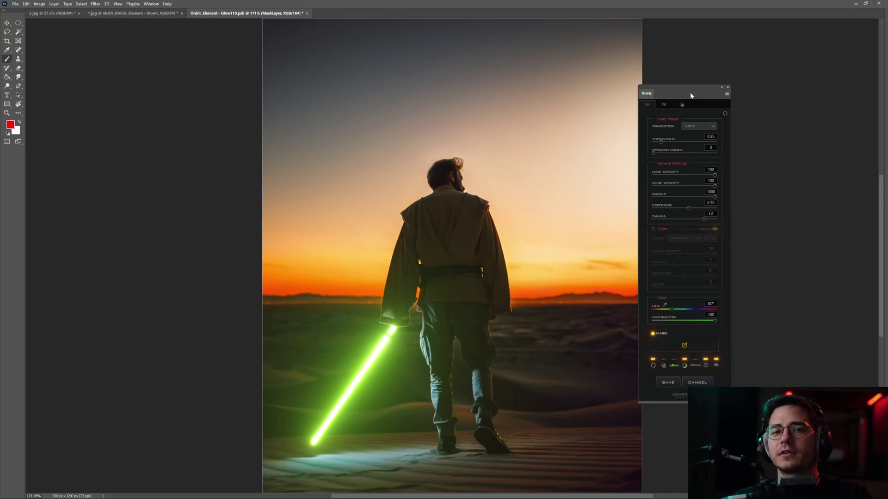
left_click_drag(683, 87, 654, 81)
left_click(659, 304)
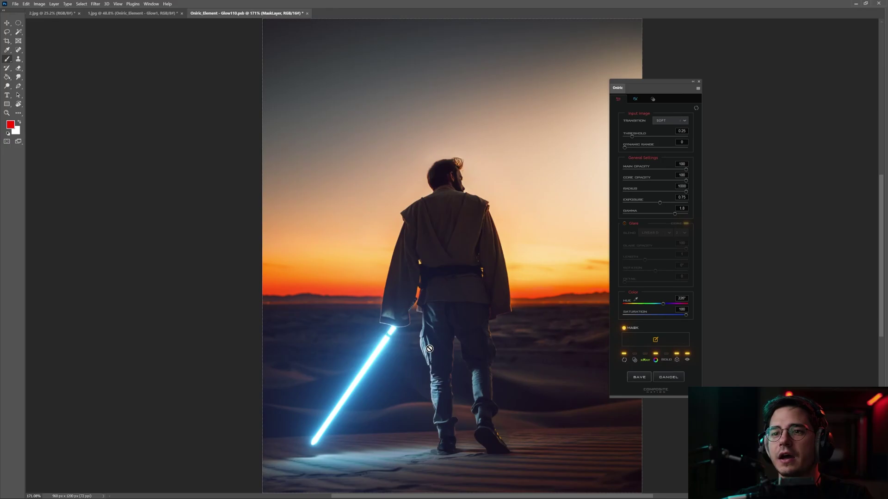
Examine the lightsaber up close and in the full image with the blue glow toggled off and on.
mouse_move(404, 334)
left_mouse_down()
mouse_move(422, 304)
mouse_move(406, 281)
left_mouse_up()
key("v")
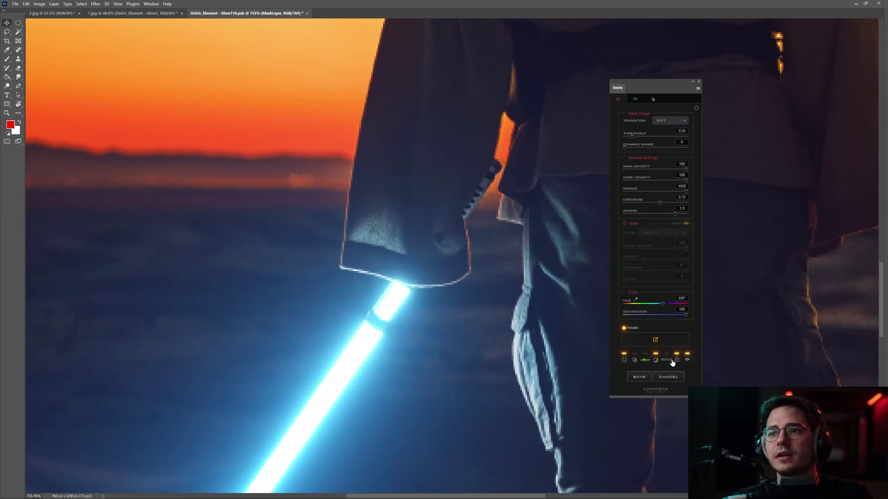
left_click(687, 359)
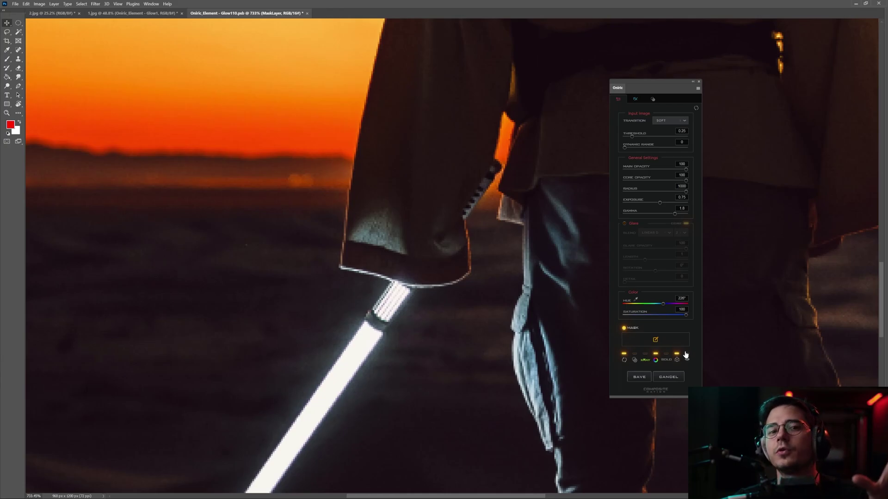
left_click(687, 359)
key("ctrl+0")
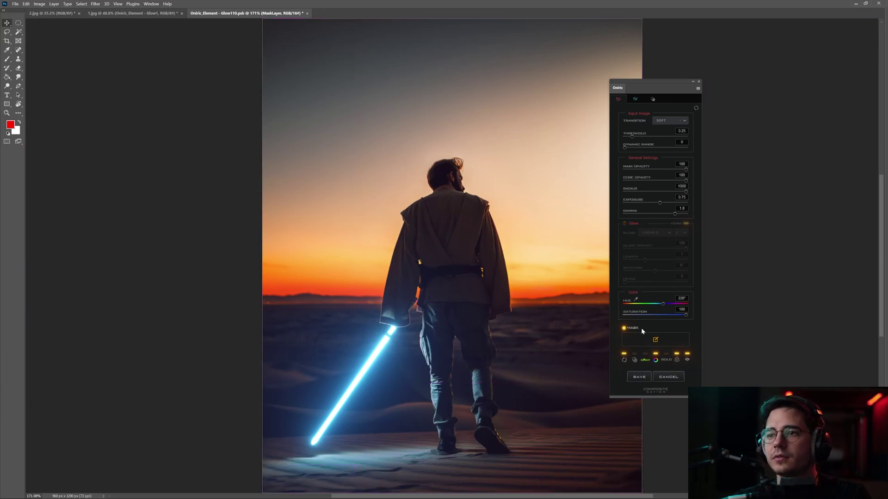
left_click(689, 360)
left_click(688, 360)
left_click(688, 360)
left_click(688, 361)
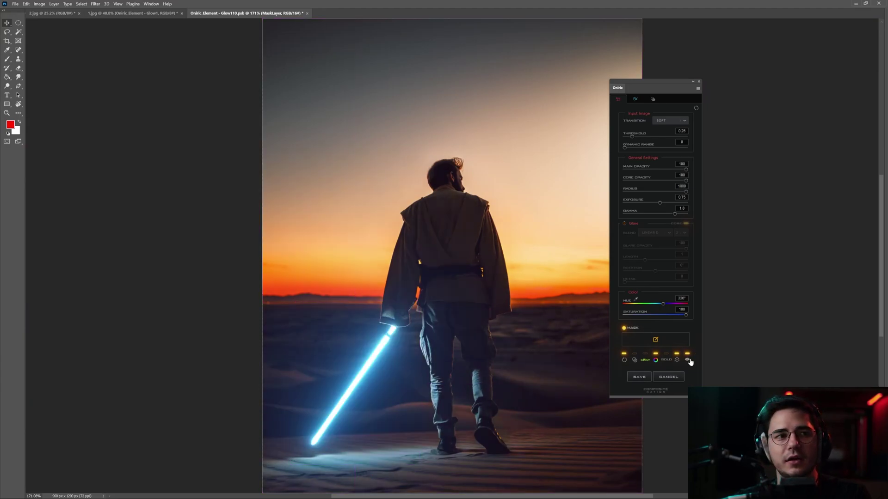
left_click(689, 360)
left_click(689, 361)
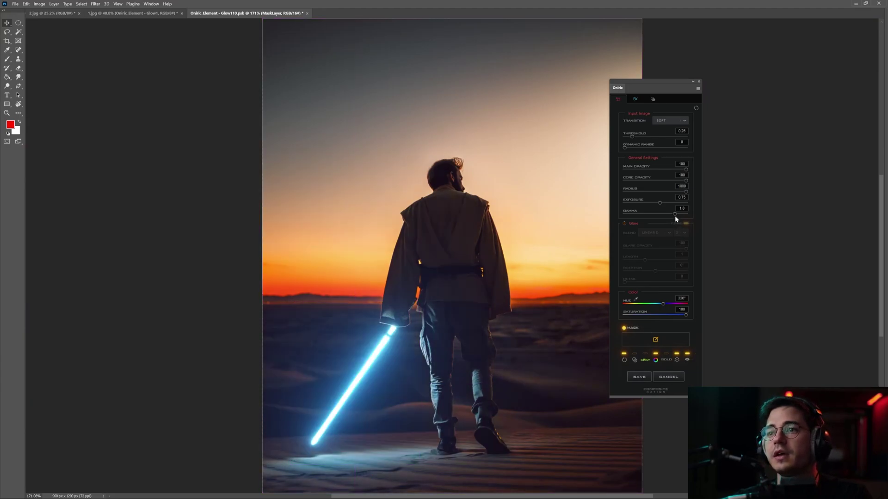
Set the lightsaber glow's gamma to 1.59 after comparing 2.2 and 1.12, and save the glow.
left_click_drag(675, 215, 683, 213)
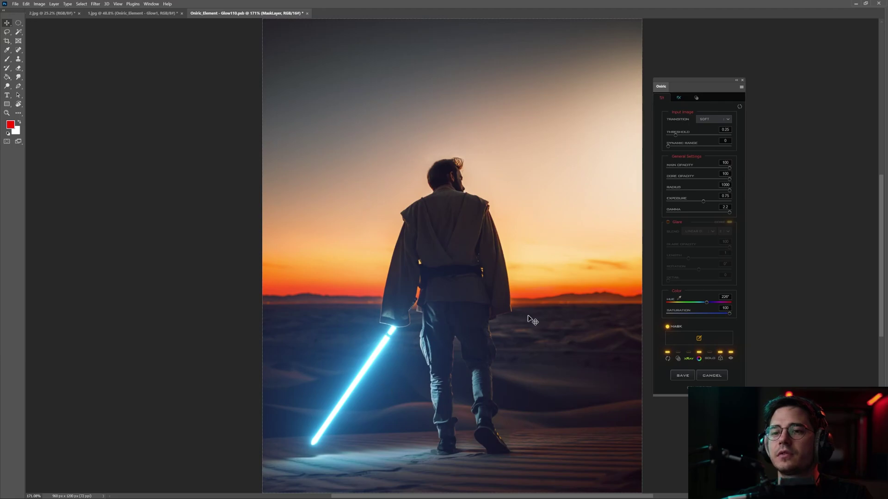
left_click(699, 213)
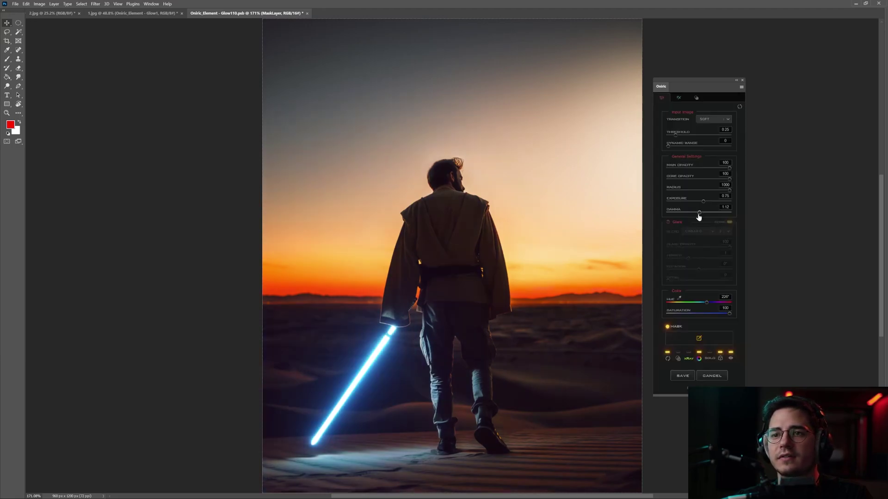
left_click_drag(692, 84, 670, 79)
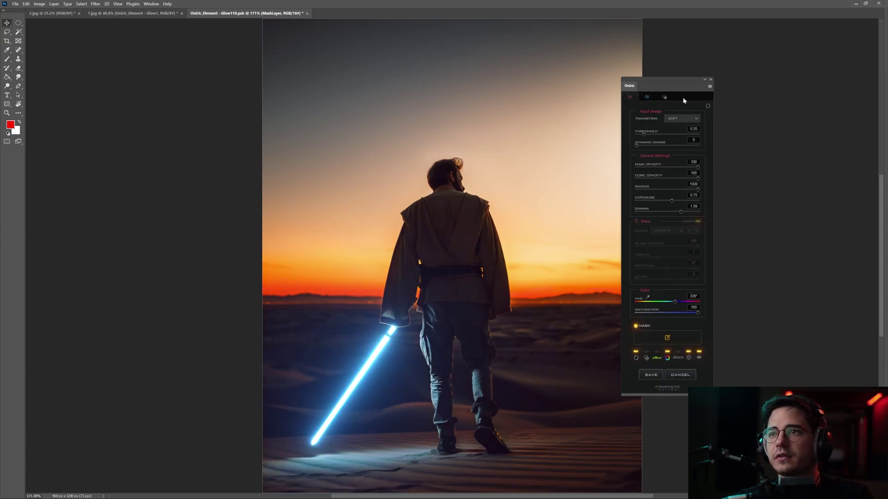
left_click_drag(639, 82, 645, 79)
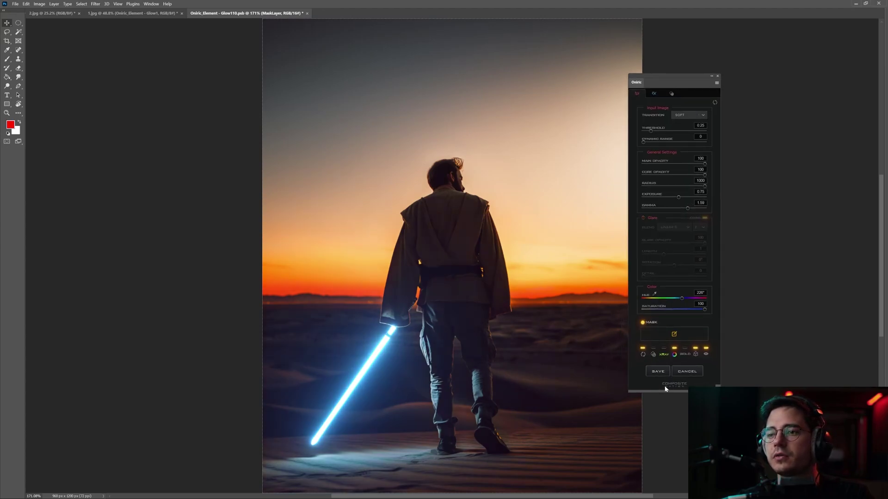
left_click(658, 371)
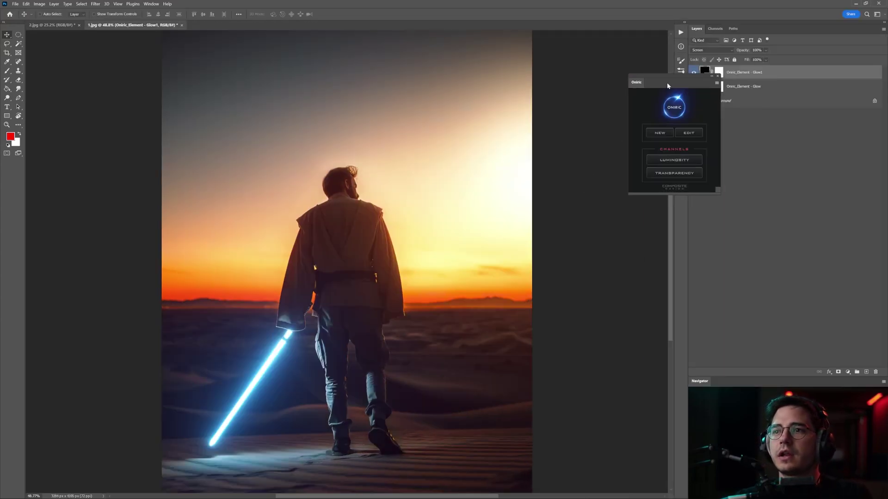
Isolate each glow layer in turn, restore all layers, and compare the image without the lightsaber glow.
left_click_drag(667, 82, 549, 82)
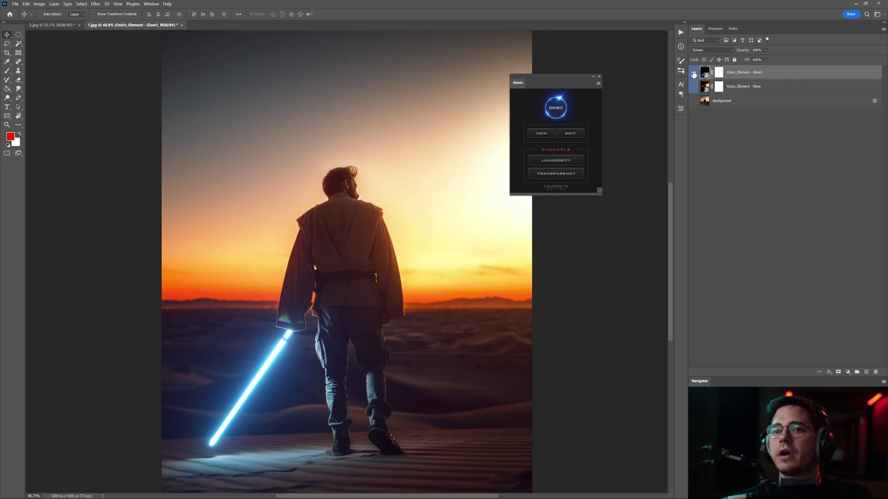
left_click(693, 73, "alt")
left_click(693, 87, "alt")
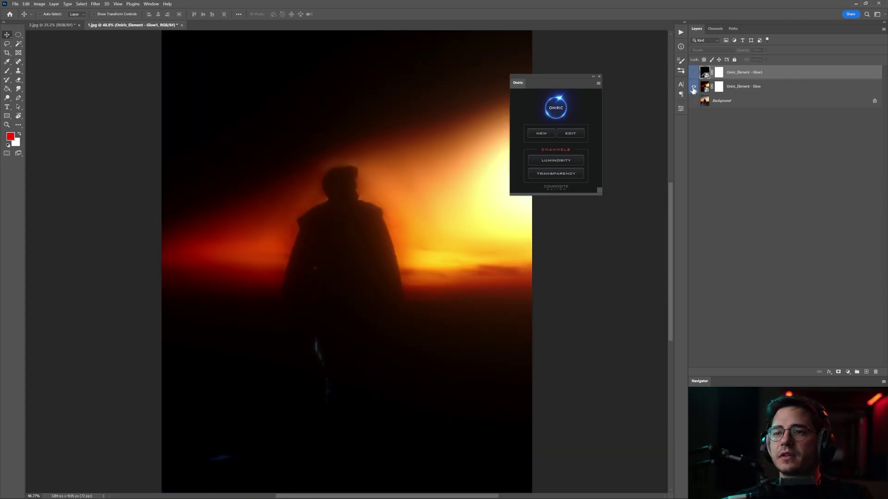
left_click(694, 102)
left_click(694, 73)
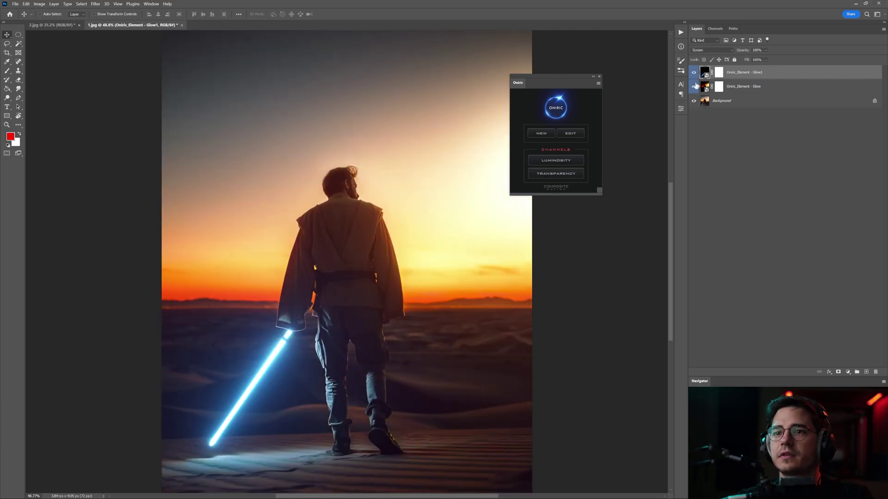
left_click(693, 73)
left_click(694, 72)
Select both glow layers, try shifting them slightly across the image, and undo the move.
left_click(742, 90)
left_click(743, 75, "shift")
mouse_move(434, 170)
left_mouse_down()
mouse_move(457, 169)
mouse_move(441, 170)
left_mouse_up()
key("ctrl+z")
Compare the original background alone with the combined sky and lightsaber glows.
left_click(694, 104, "alt")
left_click(695, 104, "alt")
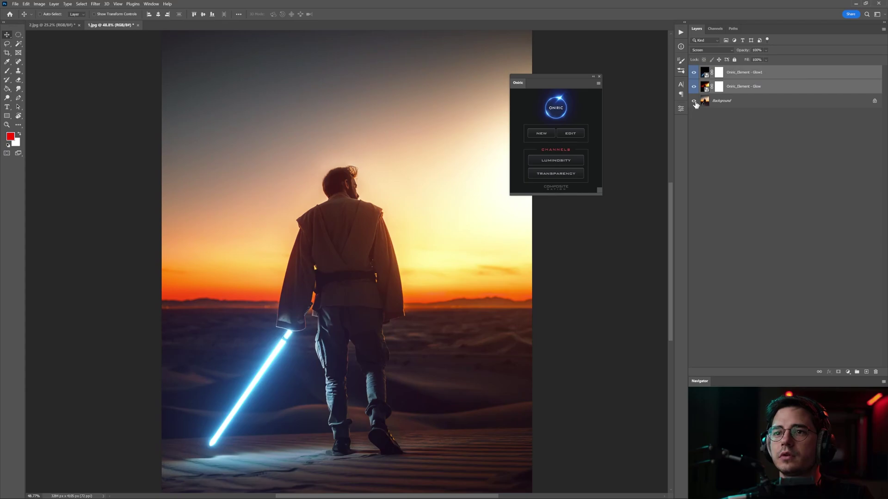
left_click_drag(578, 75, 587, 73)
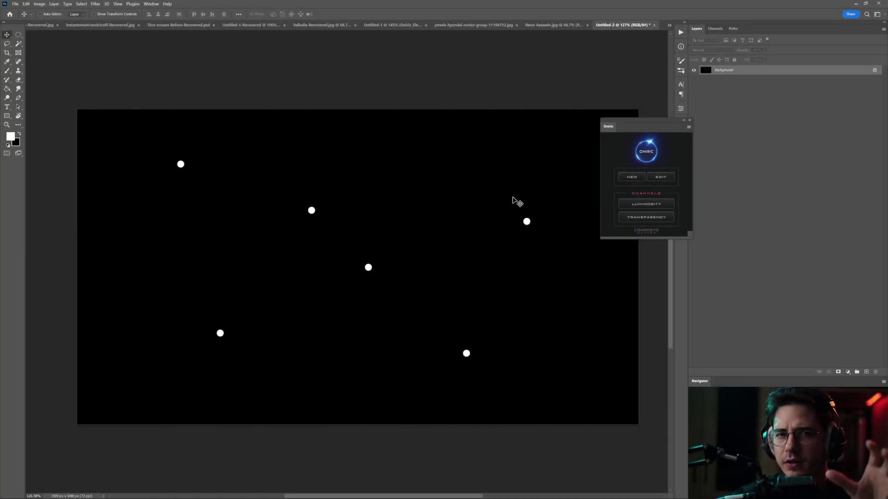
Create a new glow on the black test image with white dots, enable its glare, and examine the blade-count options.
left_click(631, 177)
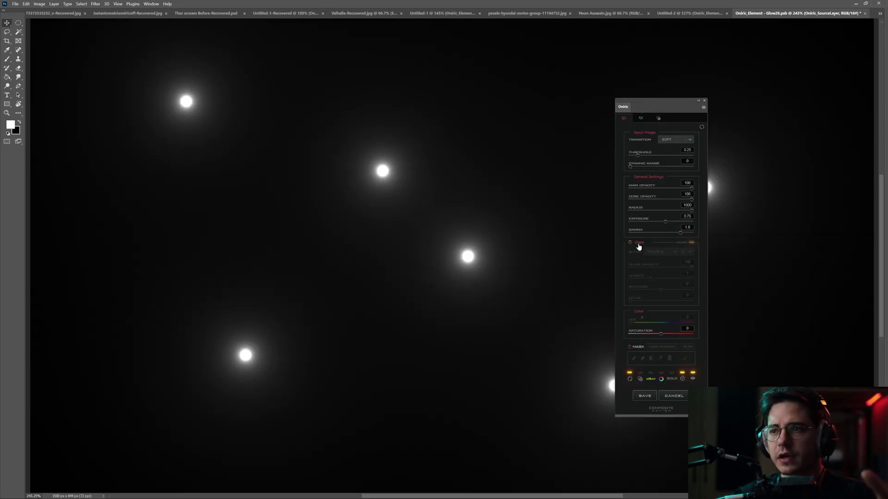
left_click(639, 245)
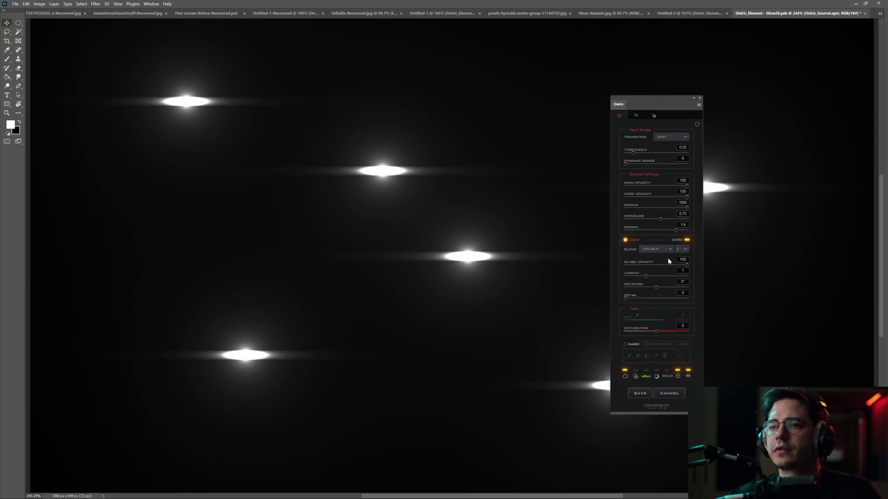
left_click(682, 249)
left_click(683, 276)
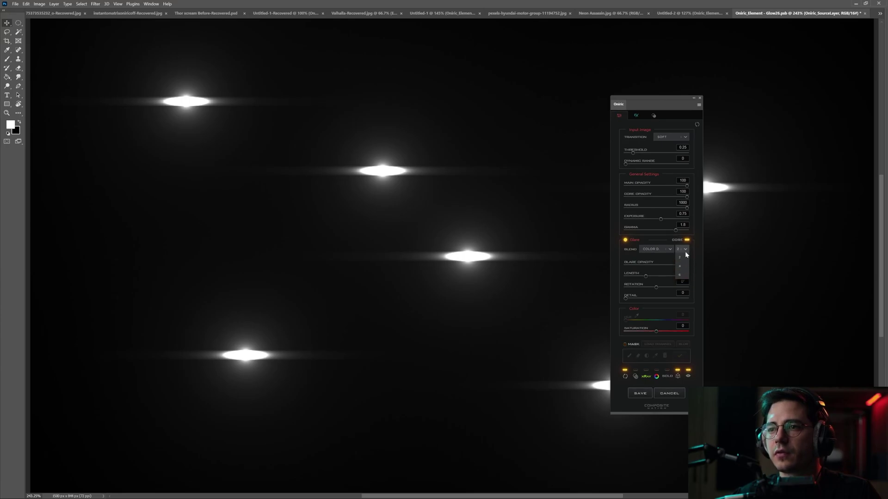
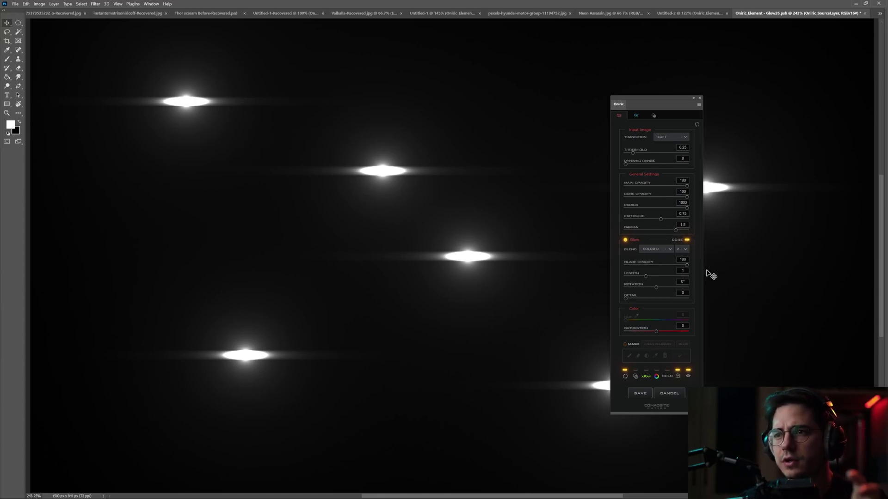
Test a lower glare opacity, restore it to 100, and try glare lengths of 0.19, 3 and 1.22 before setting 2.88.
left_click_drag(687, 265, 665, 263)
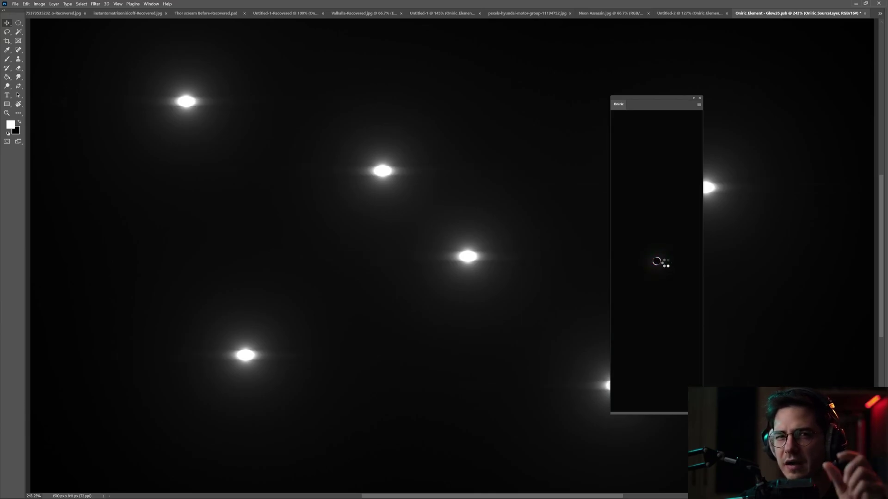
left_click_drag(673, 267, 699, 265)
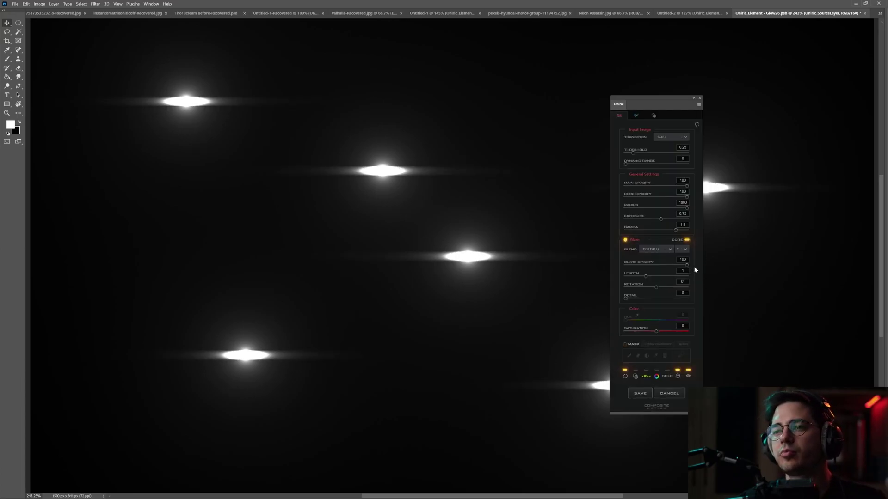
left_click_drag(645, 276, 629, 279)
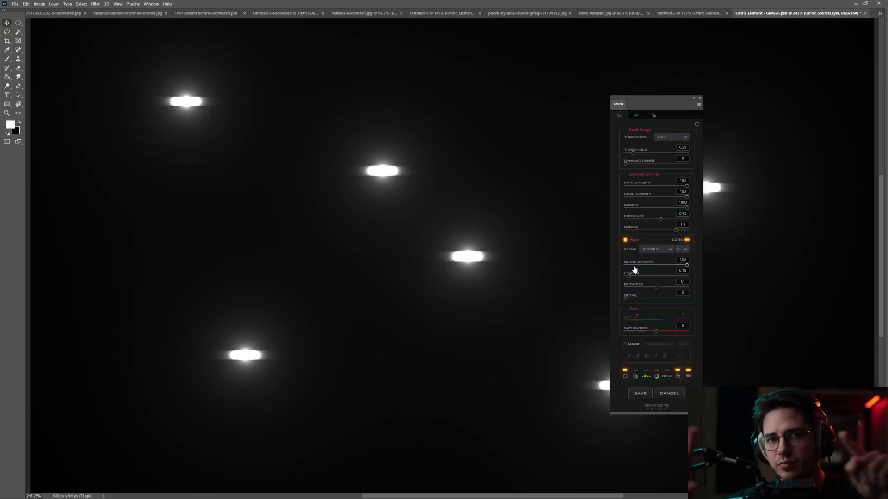
left_click_drag(628, 279, 627, 277)
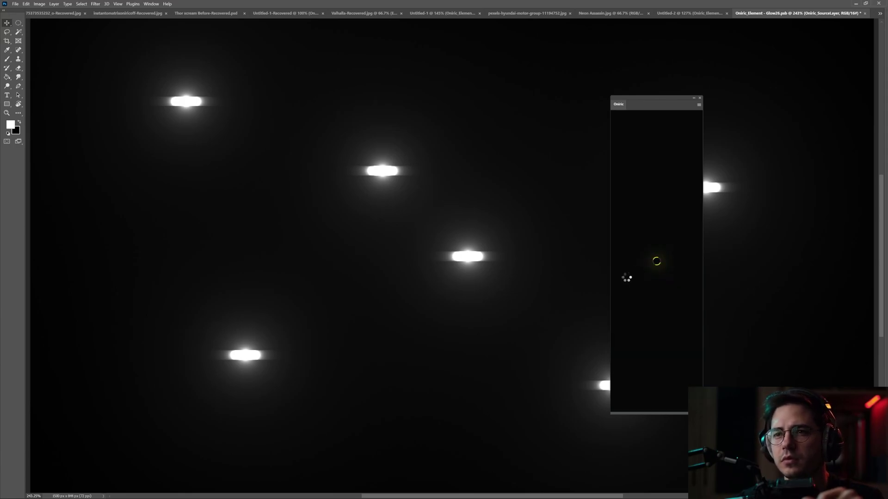
left_click(695, 278)
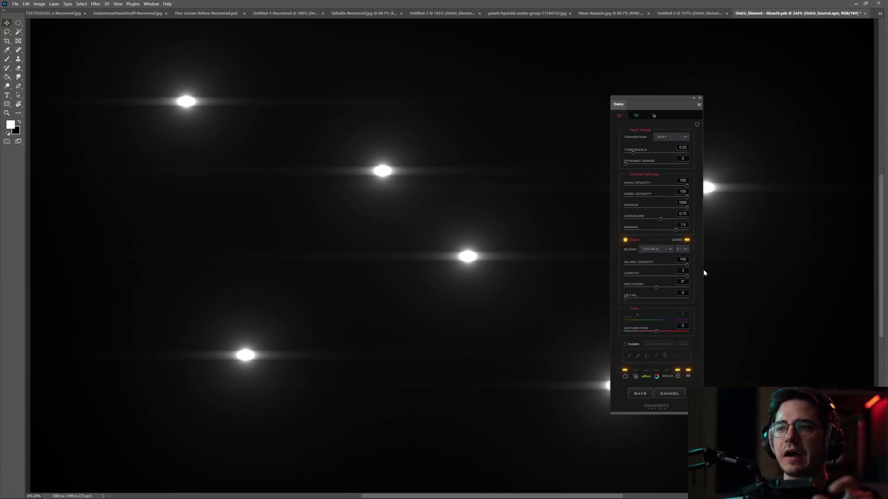
left_click(649, 276)
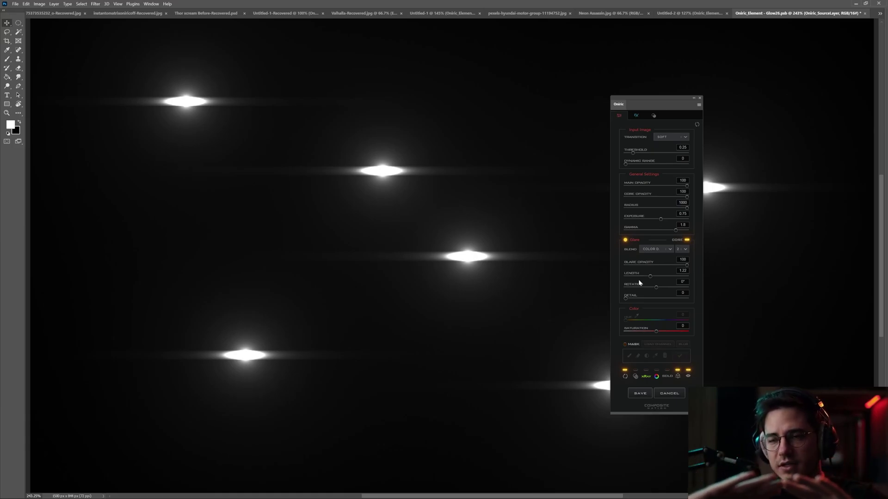
left_click_drag(650, 276, 684, 276)
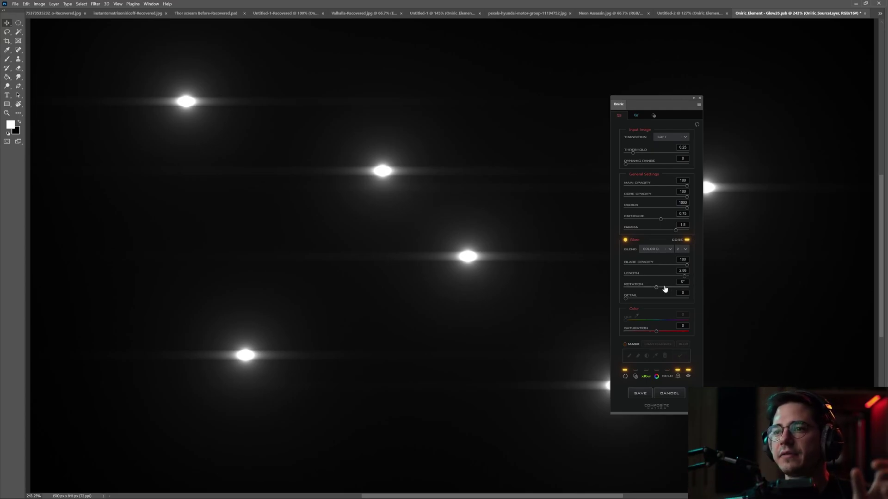
Try a glare rotation of -37° on the white dots, and restore the rotation to 0°.
left_click_drag(656, 287, 651, 288)
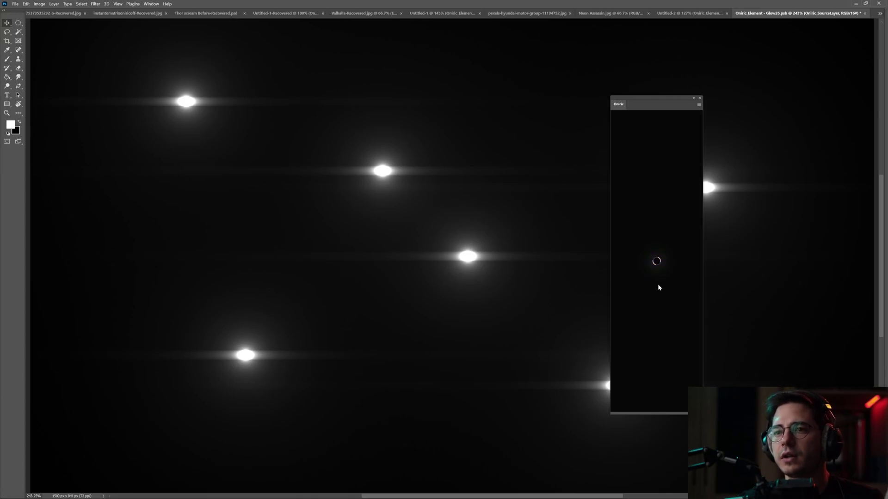
left_click_drag(652, 287, 643, 287)
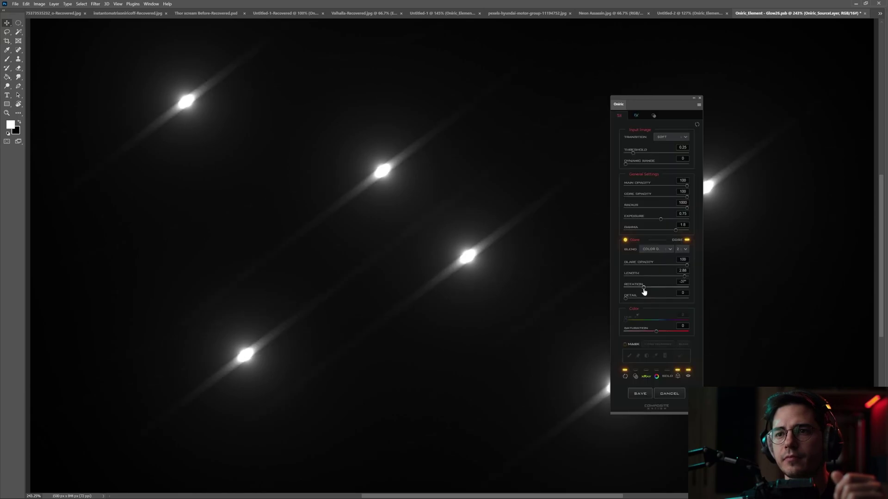
left_click_drag(643, 288, 670, 286)
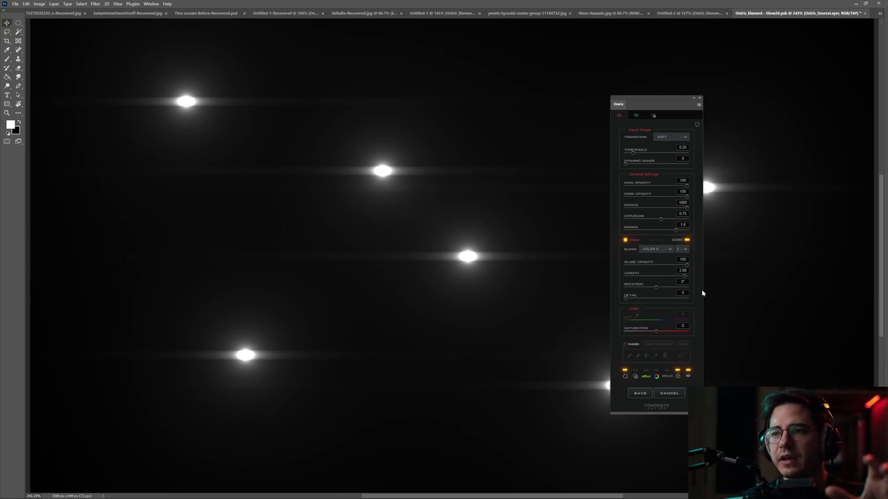
Try glare detail values of 17 and 44, and bring the detail back to 0.
left_click_drag(626, 298, 635, 299)
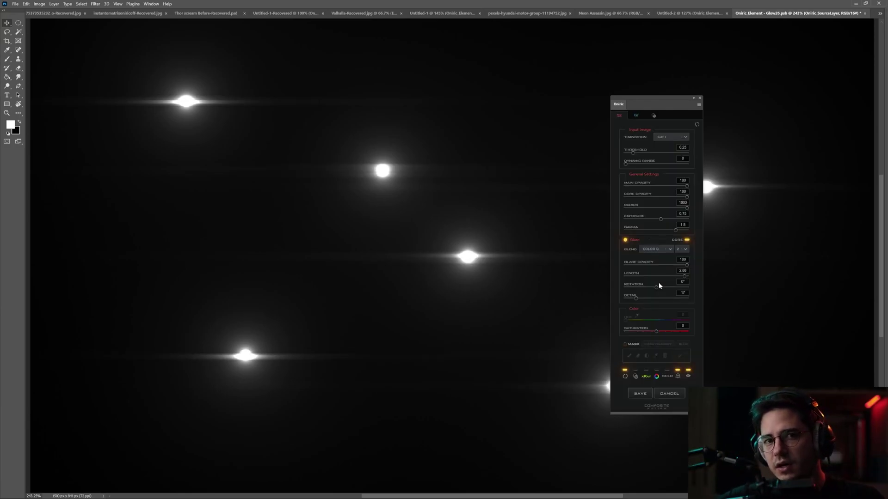
left_click_drag(635, 299, 651, 299)
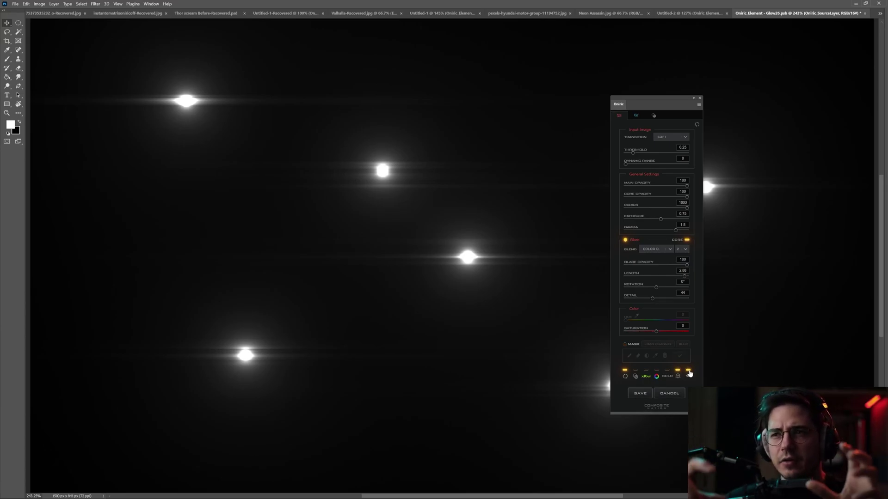
left_click_drag(653, 298, 626, 300)
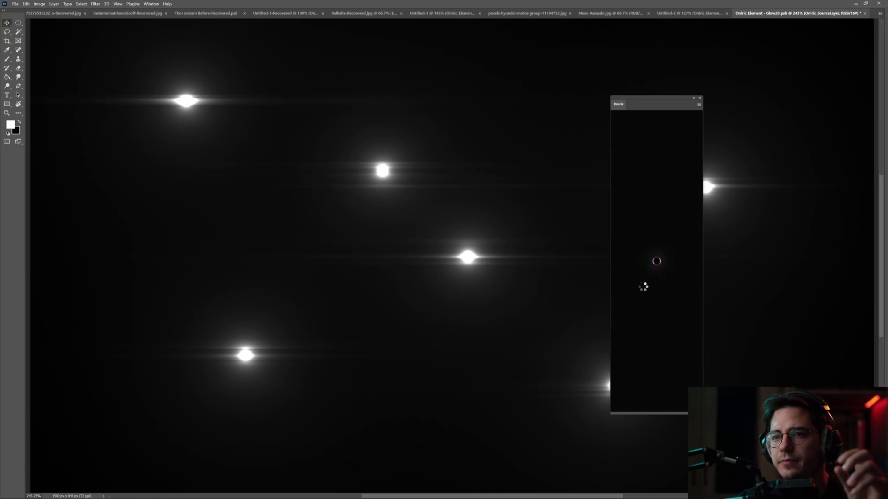
Switch the glare to 4 blades, with its detail at 32 and its rotation at -43°.
left_click(685, 249)
left_click(682, 267)
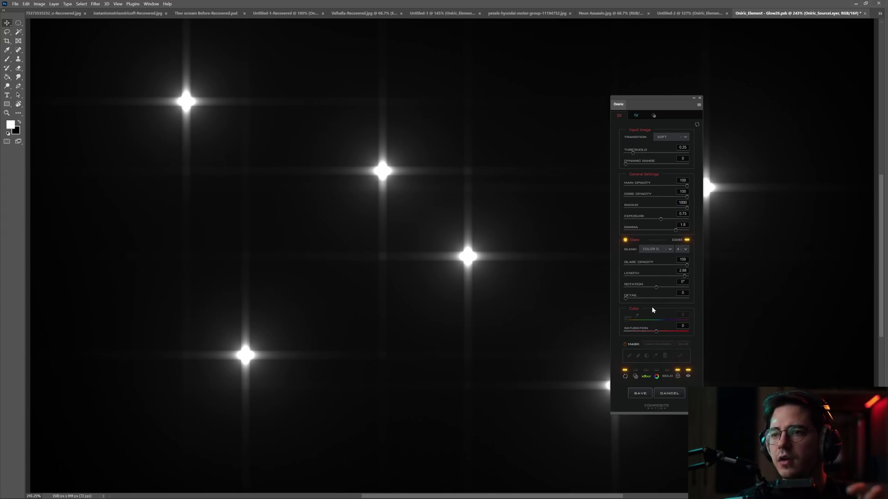
left_click_drag(626, 298, 645, 299)
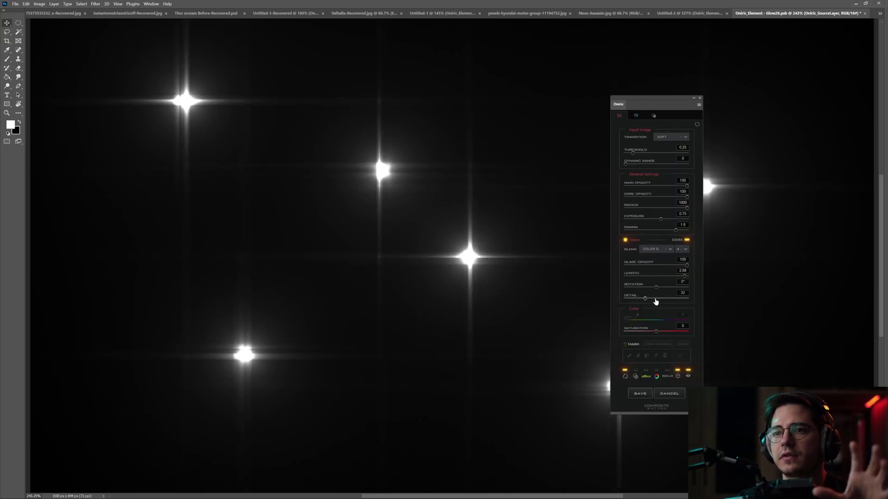
left_click_drag(656, 287, 641, 288)
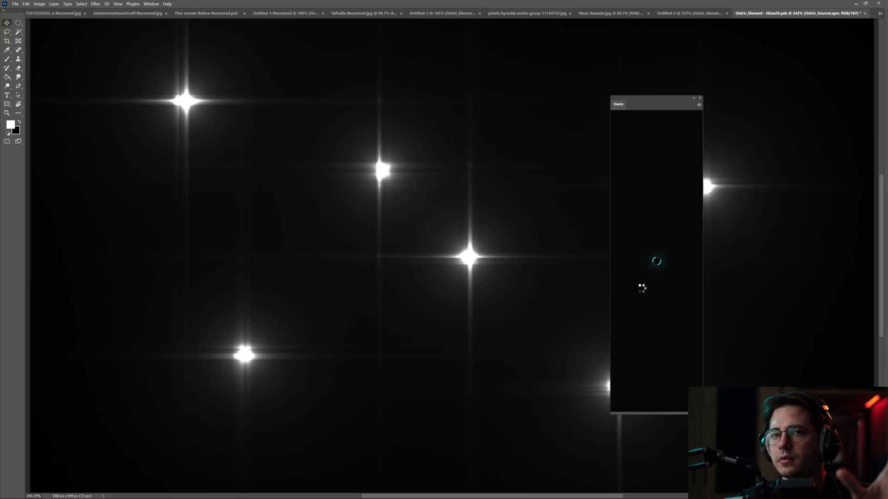
Turn on colorization for the dots' glow, try a blue hue of 217°, and enter a hue of 2.40°.
left_click(657, 377)
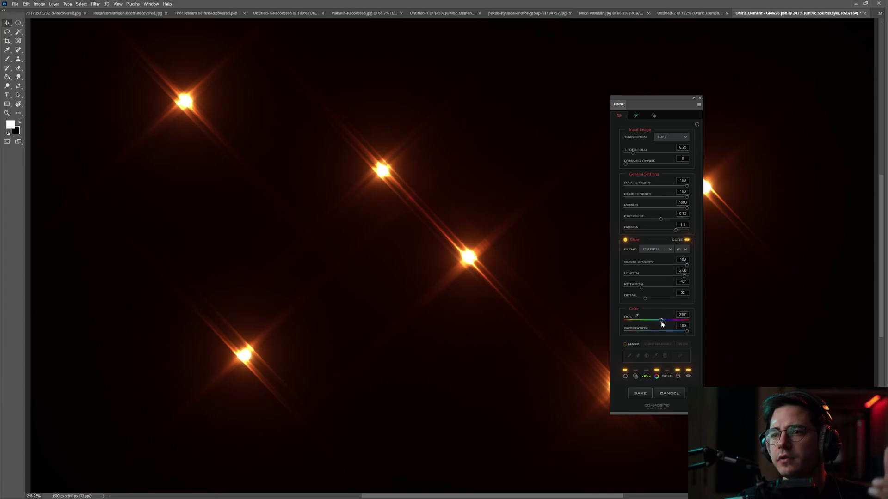
left_click(661, 320)
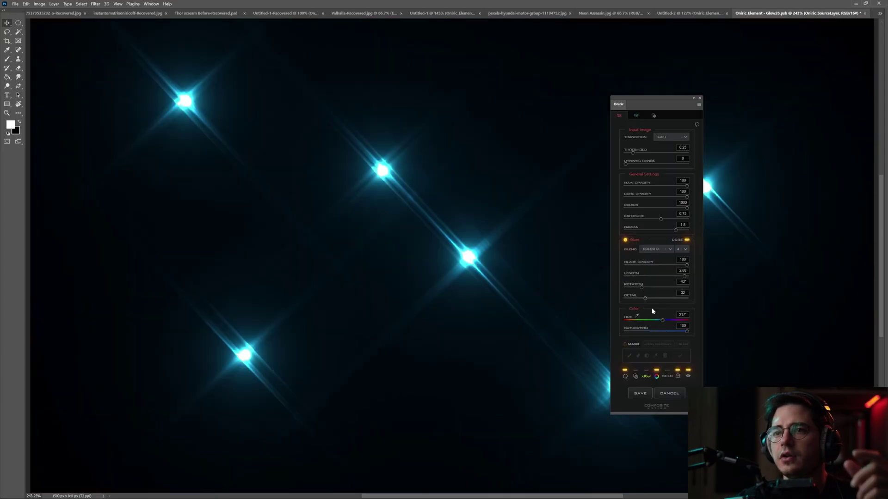
left_click(683, 315)
type("200")
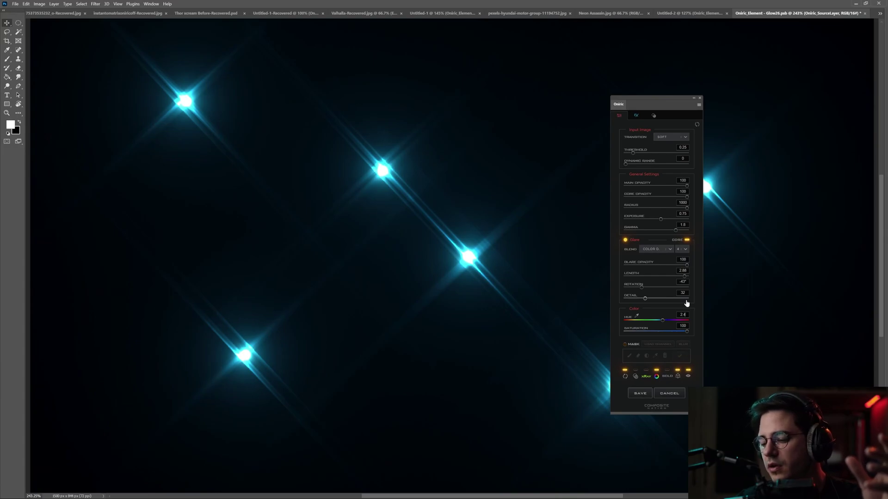
key("Return")
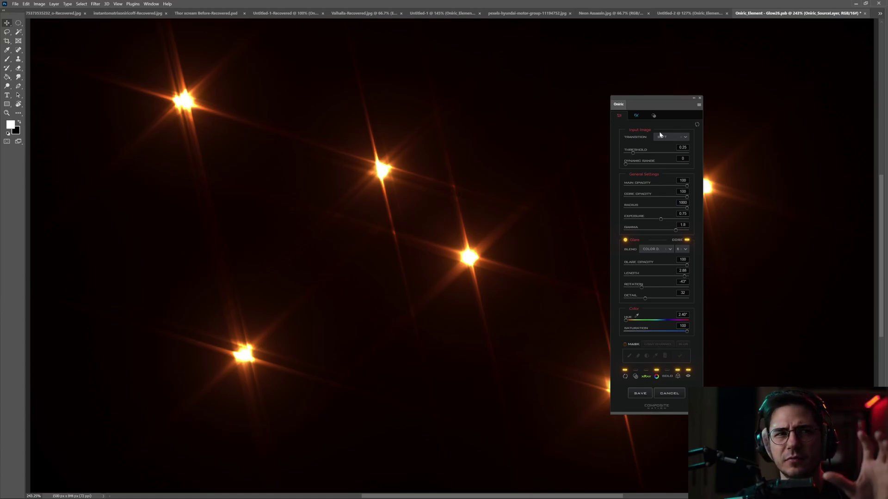
Move the Oniric panel closer to the dots and open its FX settings.
left_click_drag(661, 105, 592, 75)
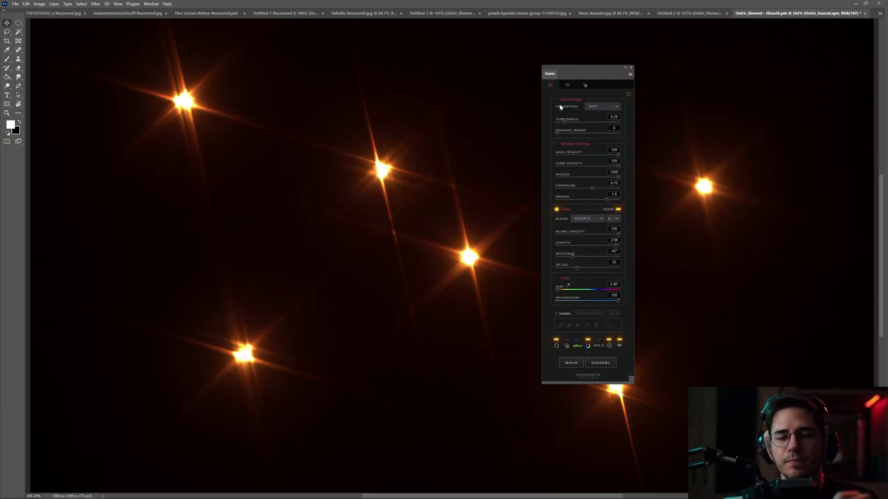
left_click(569, 85)
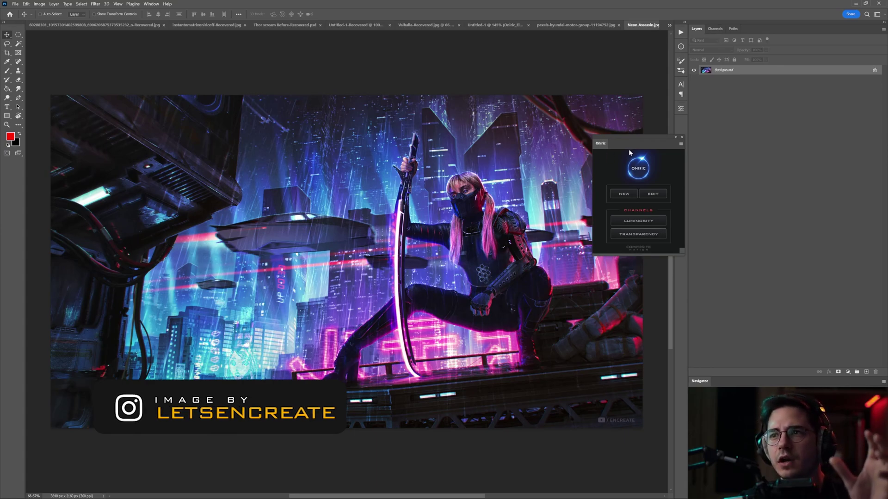
Create a new glow on the Neon Assassin image and move the settings panel off the figure.
left_click_drag(638, 139, 637, 136)
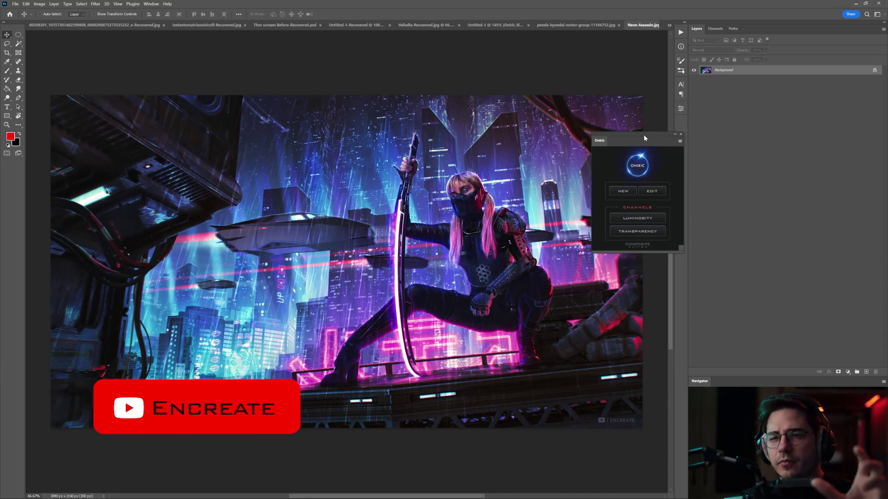
left_click(623, 191)
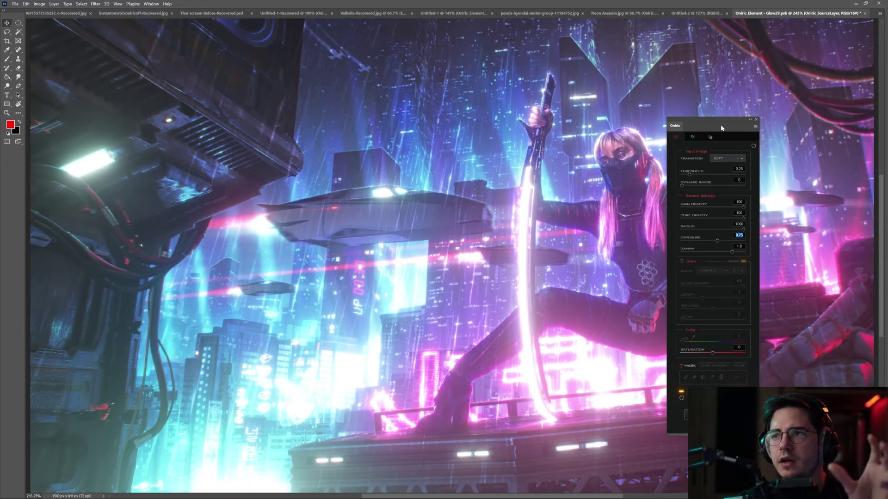
left_click_drag(722, 128, 735, 113)
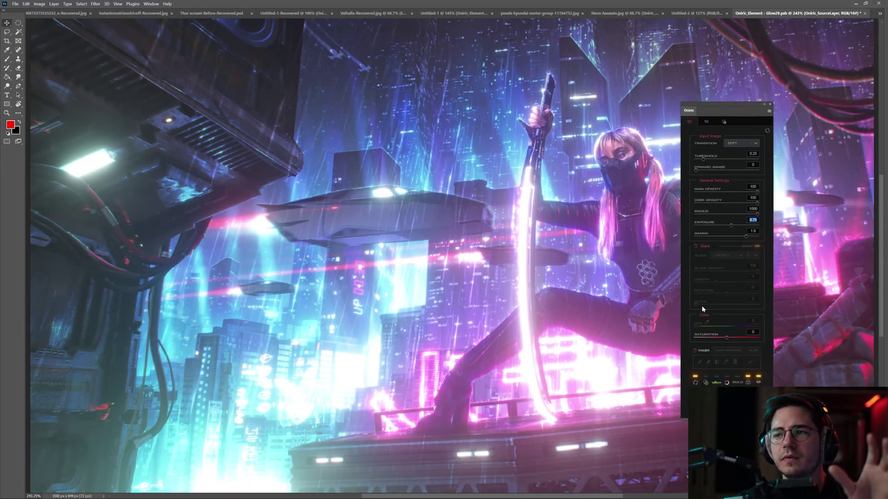
Colorize the neon image's glow with a blue hue of 234° at saturation 100.
left_click(726, 383)
left_click_drag(700, 110, 290, 106)
left_click_drag(287, 322, 325, 323)
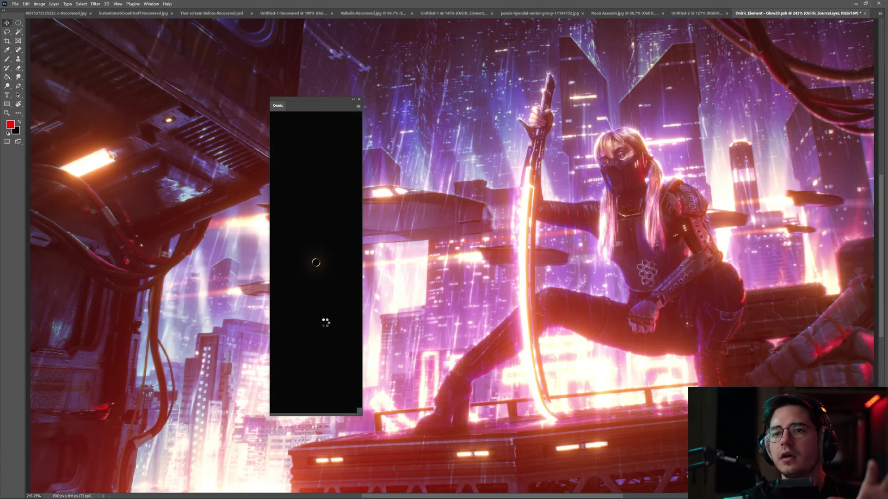
left_click_drag(328, 334, 302, 334)
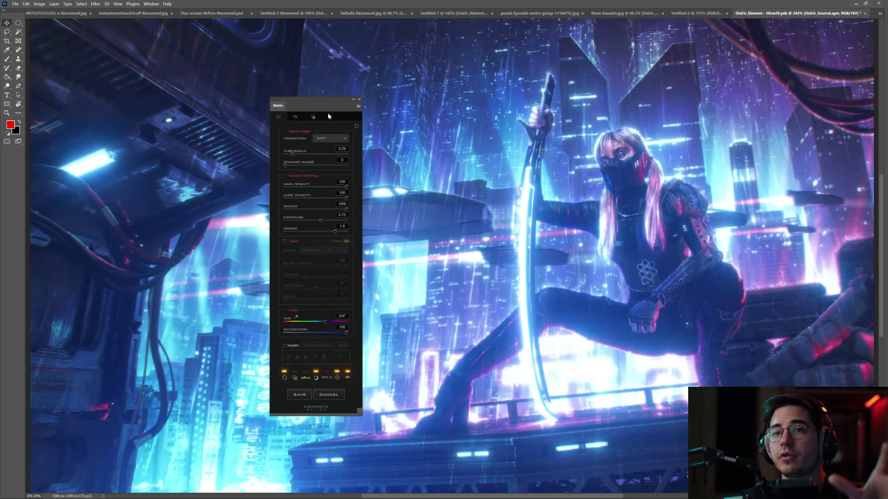
left_click_drag(324, 102, 329, 98)
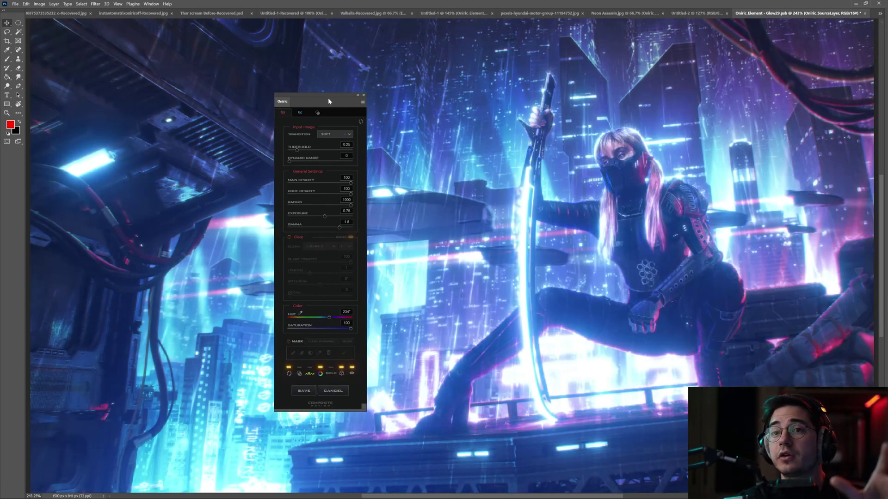
Hide the glow to sample the pink neon behind the sword as the glow color, and raise the glow's saturation.
left_click(301, 315)
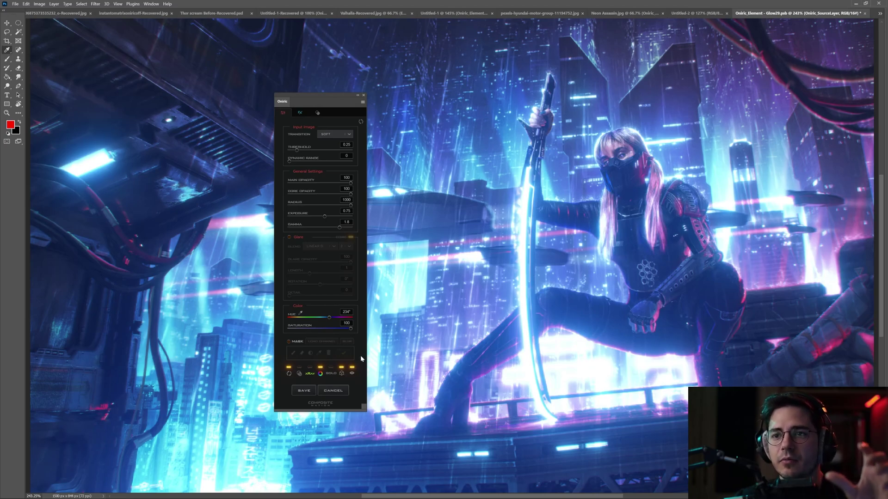
left_click(352, 374)
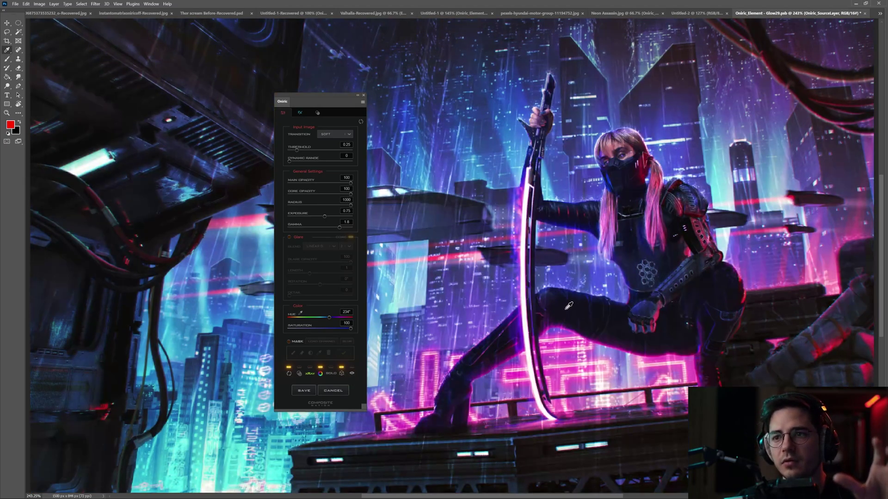
left_click_drag(567, 359, 568, 353)
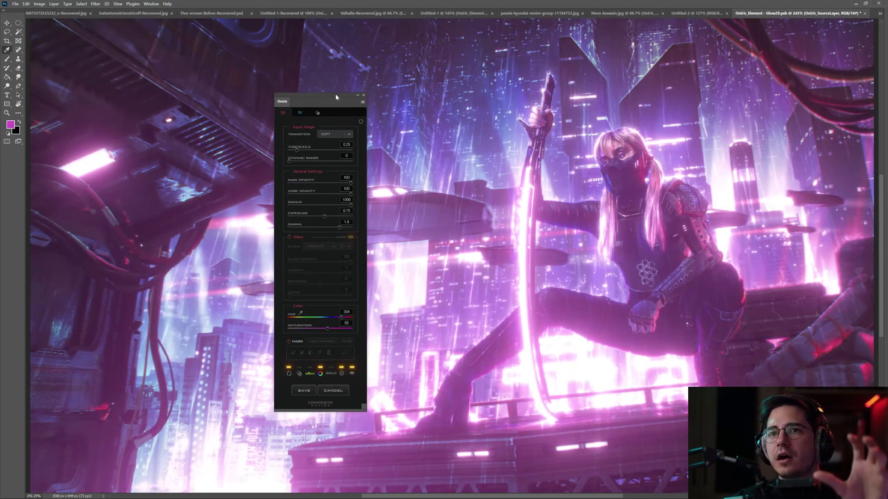
left_click_drag(336, 94, 340, 94)
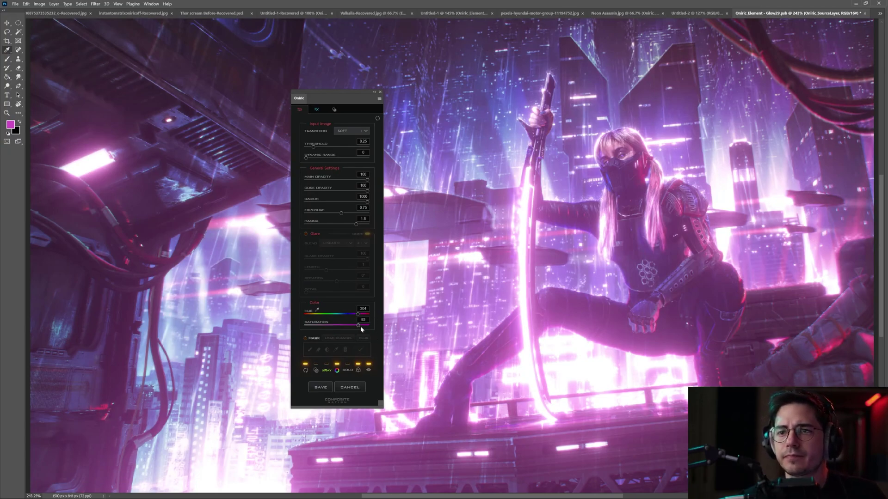
left_click(363, 326)
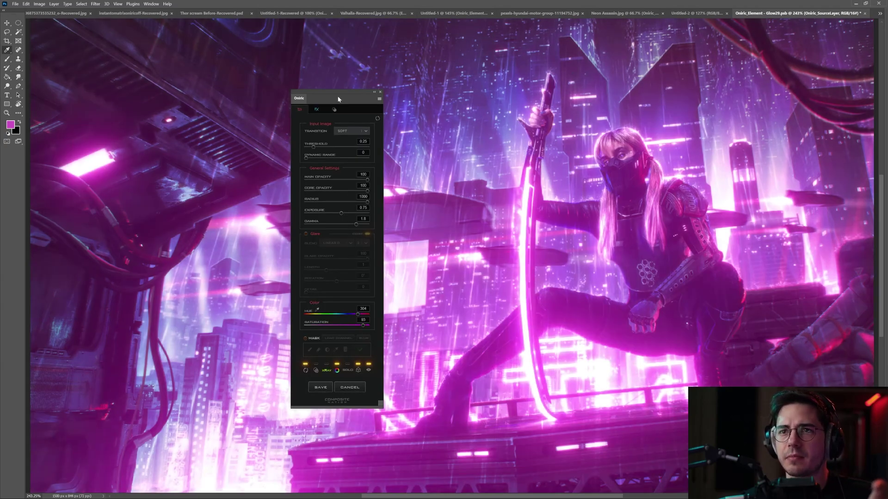
Mask the glow by painting over the pink neon beneath the figure and the red area behind her, and apply the mask.
left_click_drag(338, 96, 348, 91)
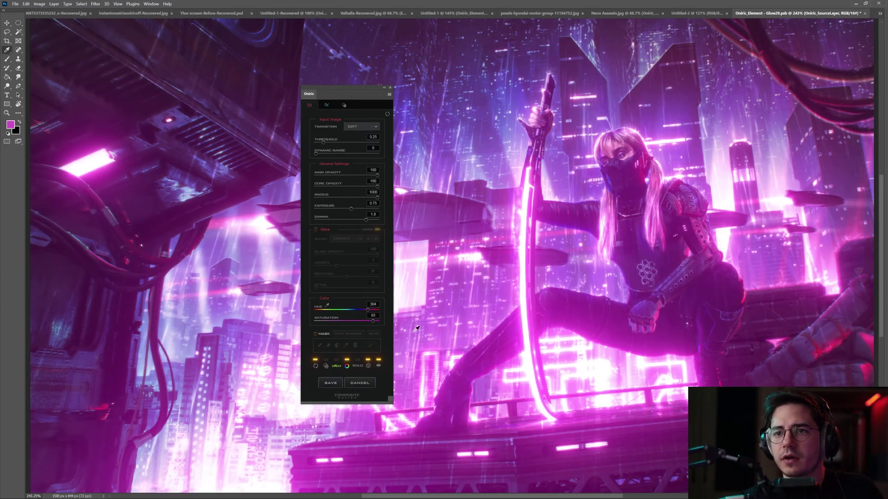
left_click(325, 337)
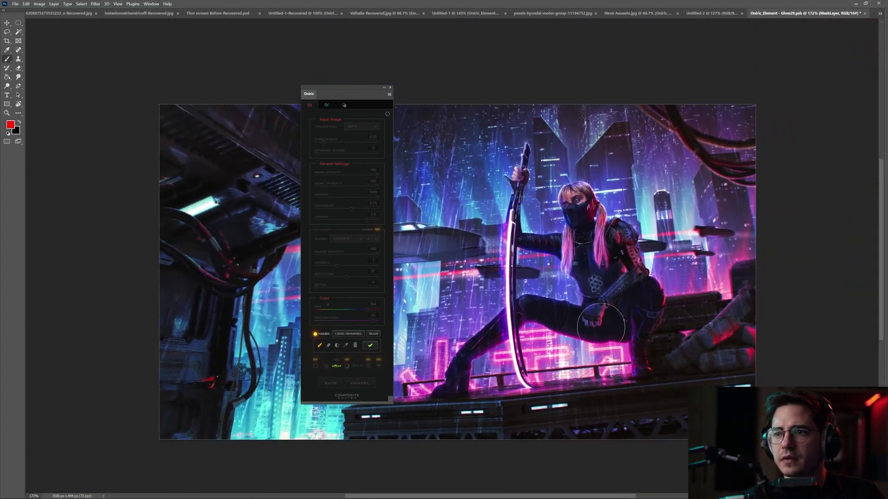
mouse_move(601, 327)
left_mouse_down()
mouse_move(605, 355)
mouse_move(543, 337)
mouse_move(519, 378)
mouse_move(483, 382)
mouse_move(462, 371)
mouse_move(459, 357)
mouse_move(417, 378)
mouse_move(494, 362)
mouse_move(504, 351)
mouse_move(504, 365)
mouse_move(589, 372)
left_mouse_up()
mouse_move(682, 295)
left_mouse_down()
mouse_move(711, 293)
mouse_move(740, 255)
left_mouse_up()
left_click(370, 347)
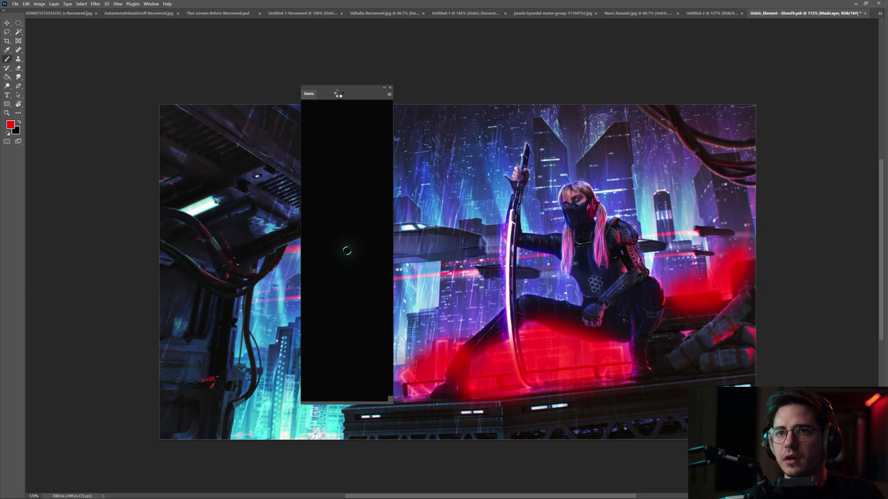
left_click_drag(348, 96, 320, 102)
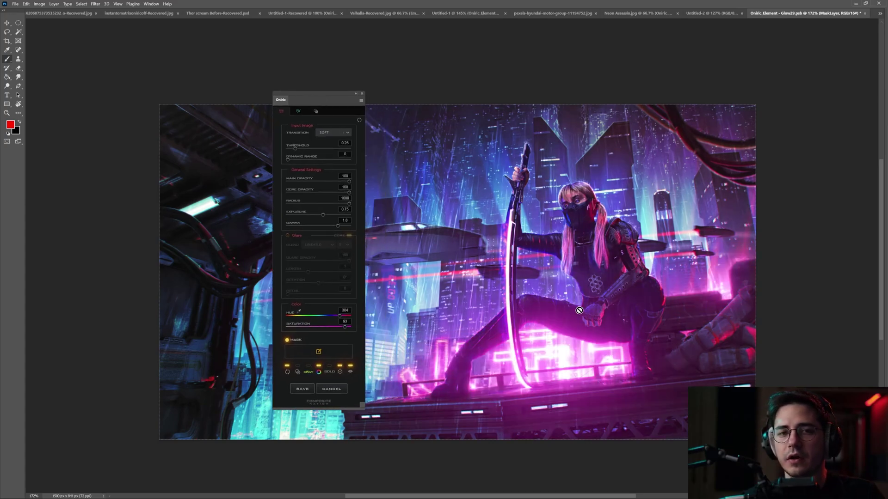
left_click_drag(317, 92, 332, 98)
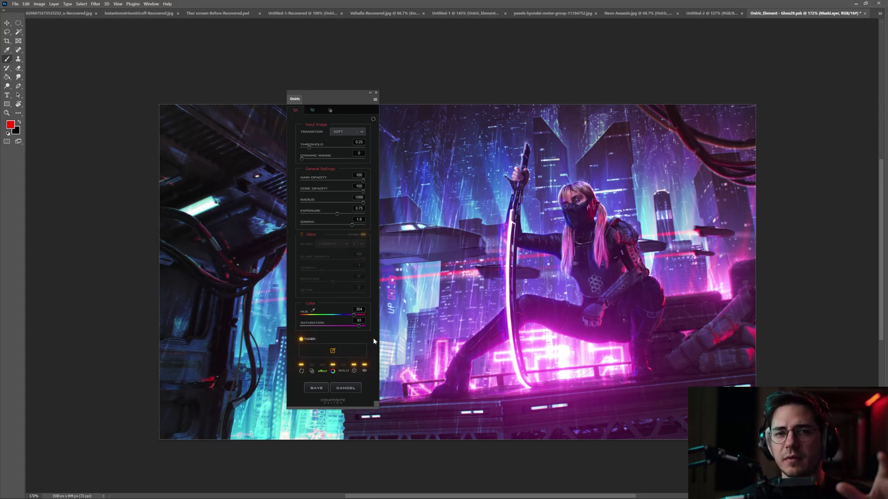
Turn off the glow's mask and reset all glow settings to their defaults.
left_click(310, 341)
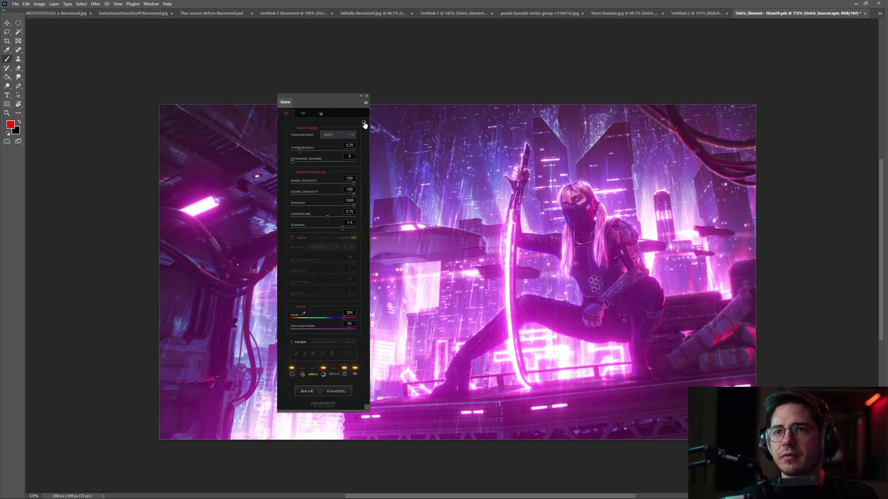
left_click(363, 123)
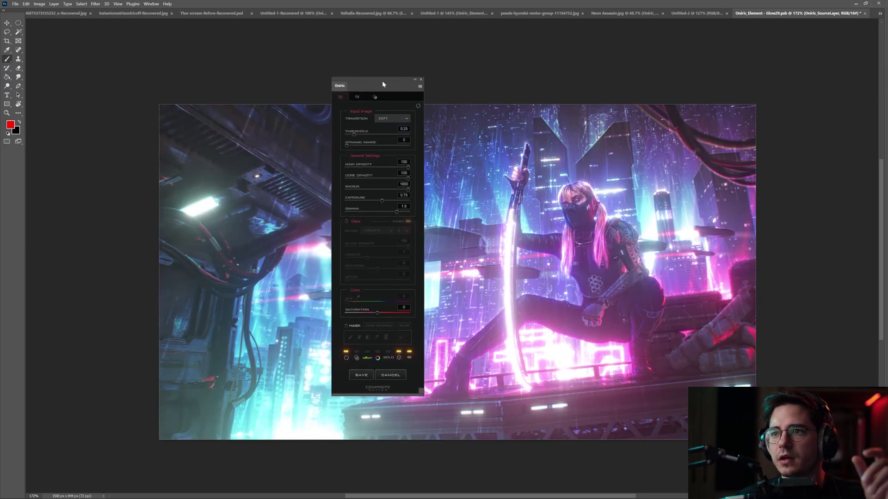
Set the glow's exposure to 0 and move the glow settings aside to uncover more of the image.
left_click_drag(382, 80, 351, 88)
left_click(373, 203)
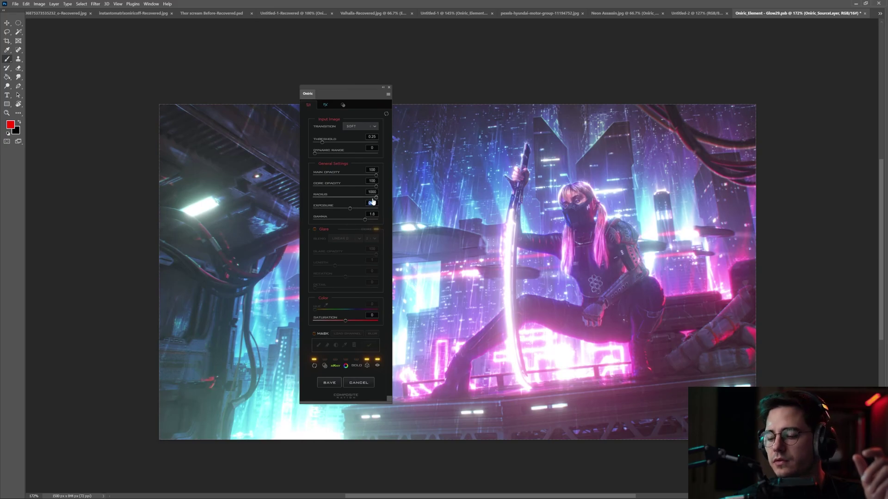
key("Return")
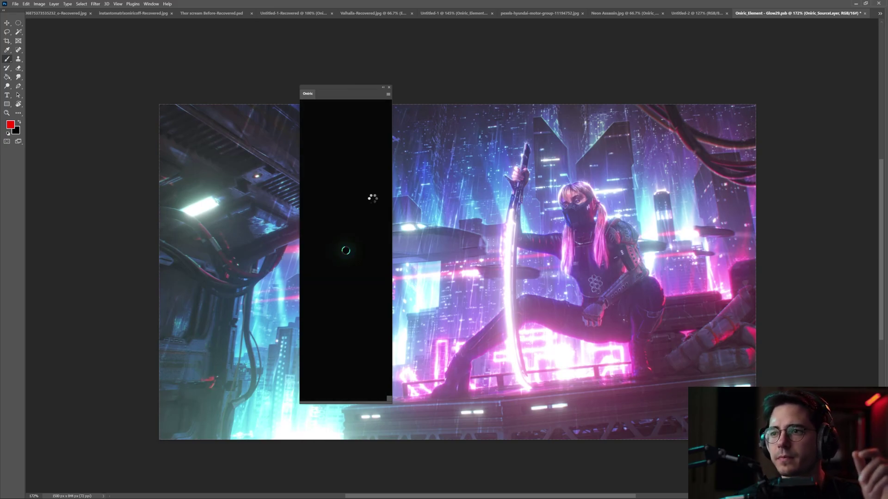
left_click_drag(349, 88, 320, 91)
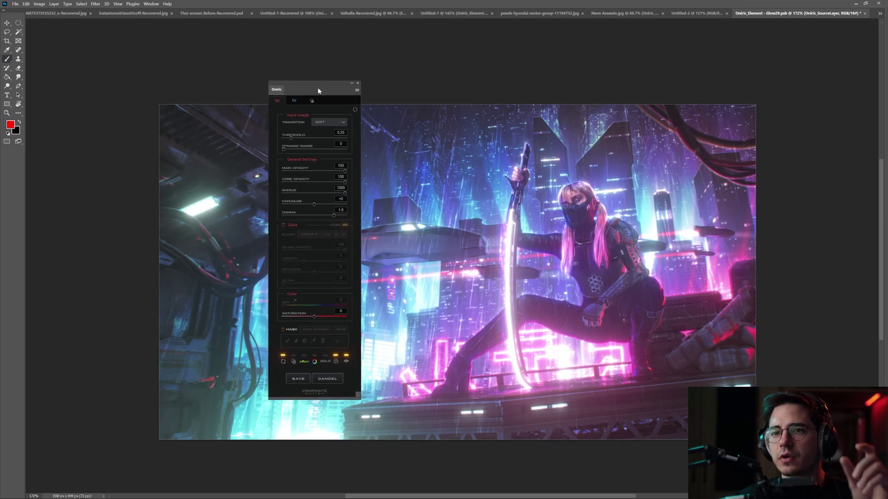
Start editing the glow's mask and activate the mask's eyedropper for sampling a color from the image.
left_click(295, 333)
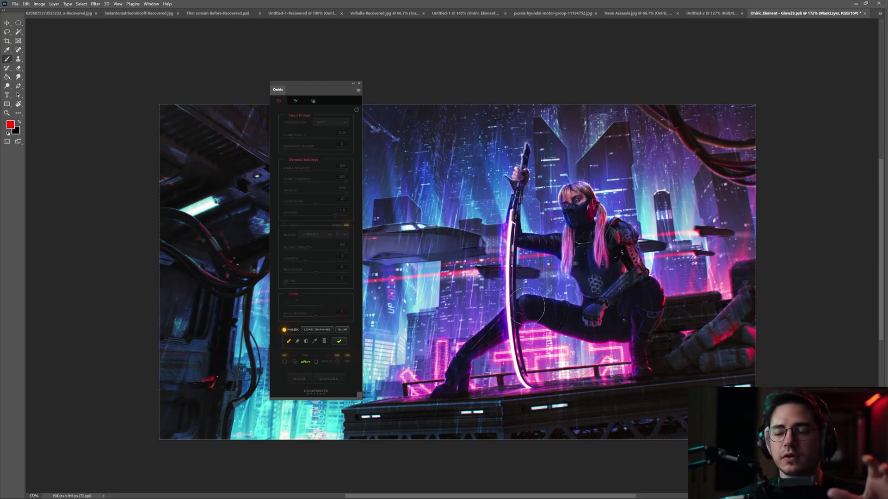
mouse_move(312, 90)
left_mouse_down()
mouse_move(237, 134)
mouse_move(357, 99)
mouse_move(219, 107)
left_mouse_up()
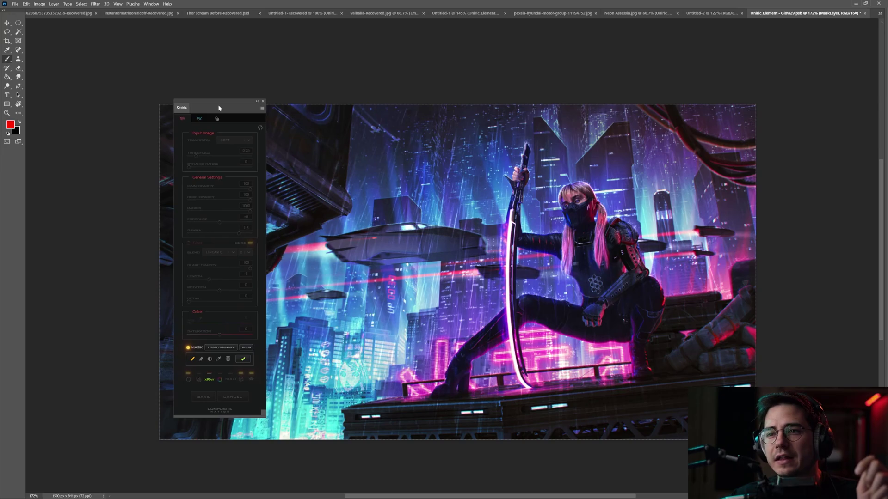
left_click_drag(220, 105, 311, 79)
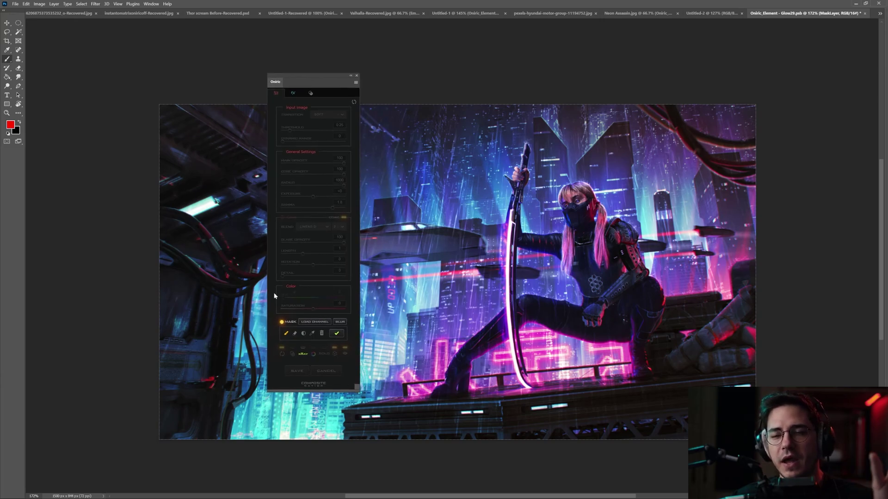
mouse_move(324, 94)
left_mouse_down()
mouse_move(325, 107)
mouse_move(331, 99)
left_mouse_up()
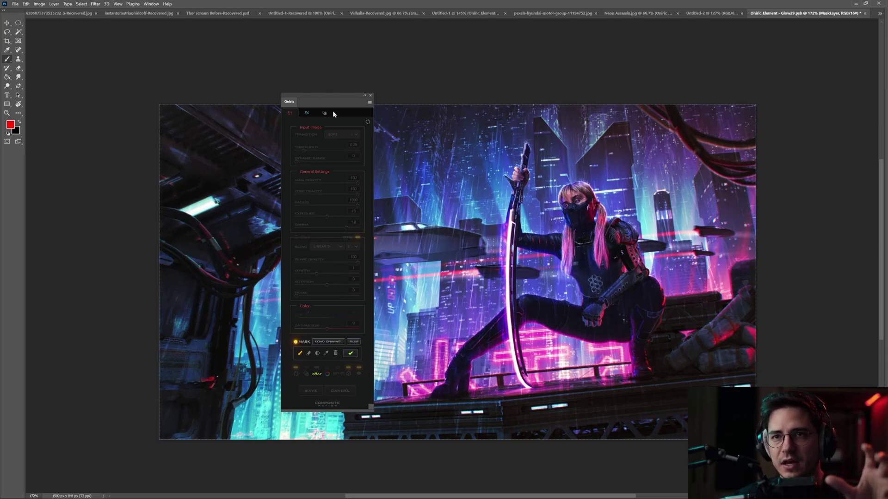
left_click_drag(331, 97, 318, 97)
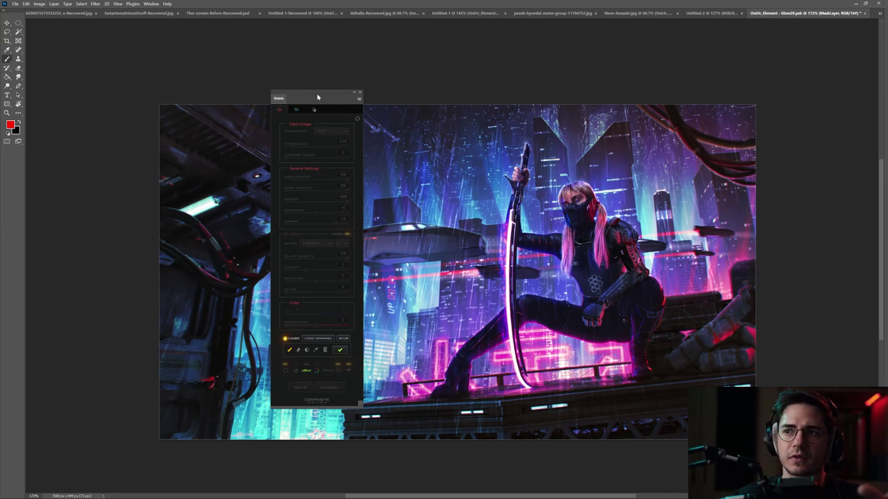
left_click_drag(317, 95, 321, 95)
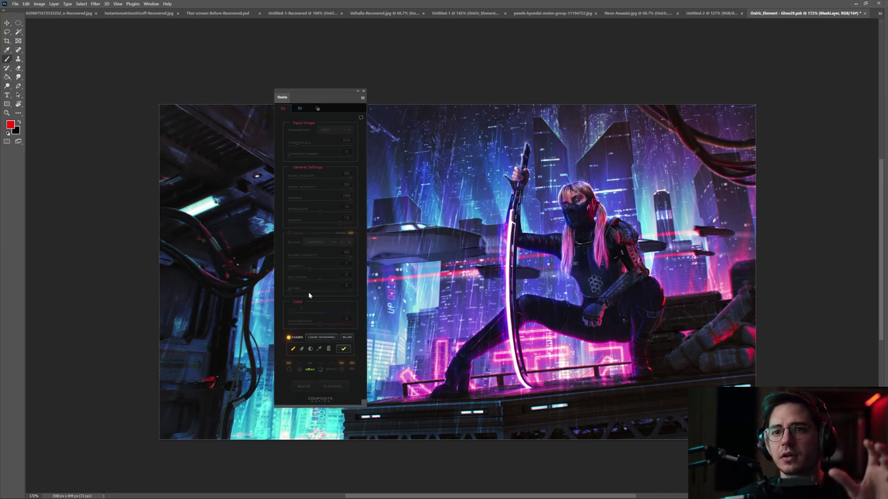
left_click(319, 351)
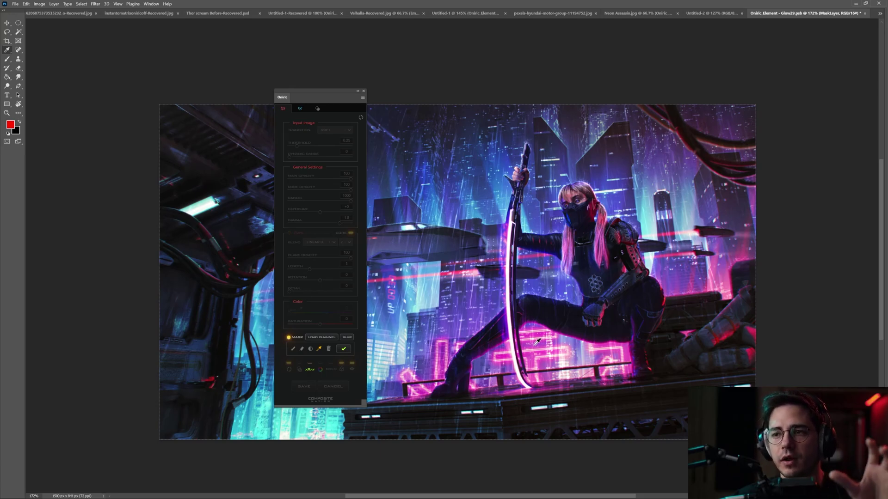
Sample two magenta tones around the neon sign to add them to the glow mask.
left_click(609, 341)
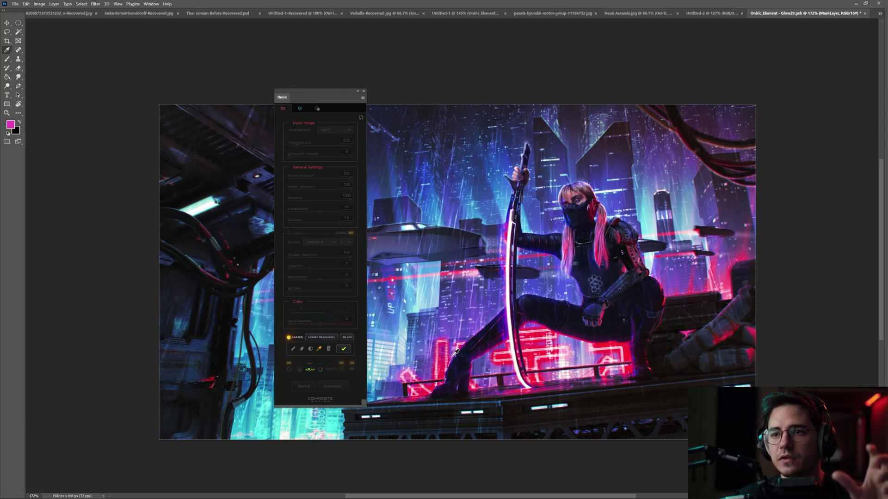
left_click(534, 353)
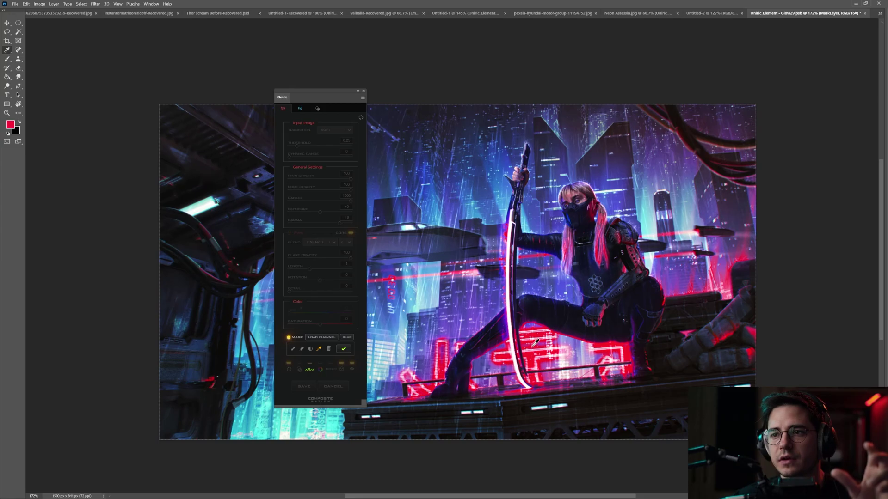
left_click_drag(311, 101, 164, 110)
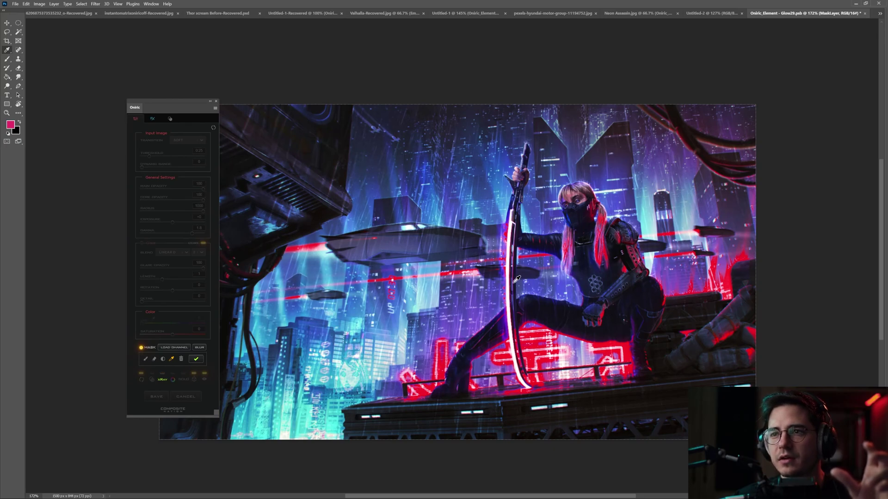
left_click(271, 298)
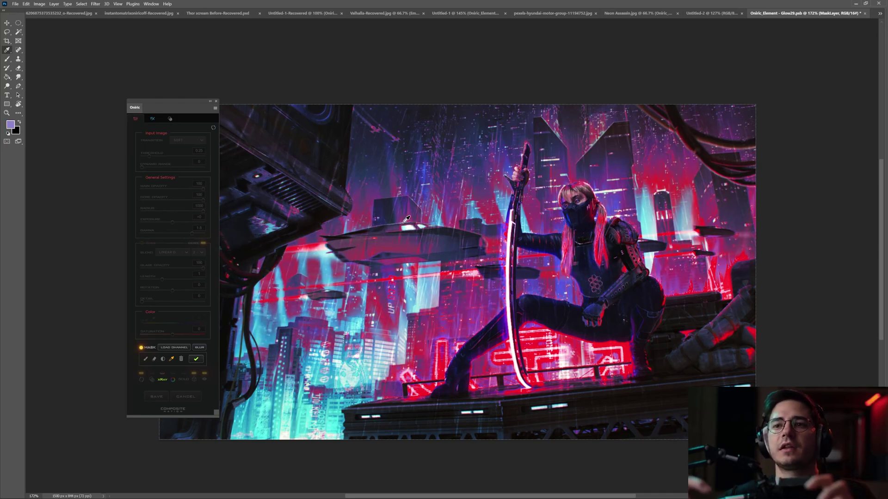
left_click(6, 23)
key("ctrl+z")
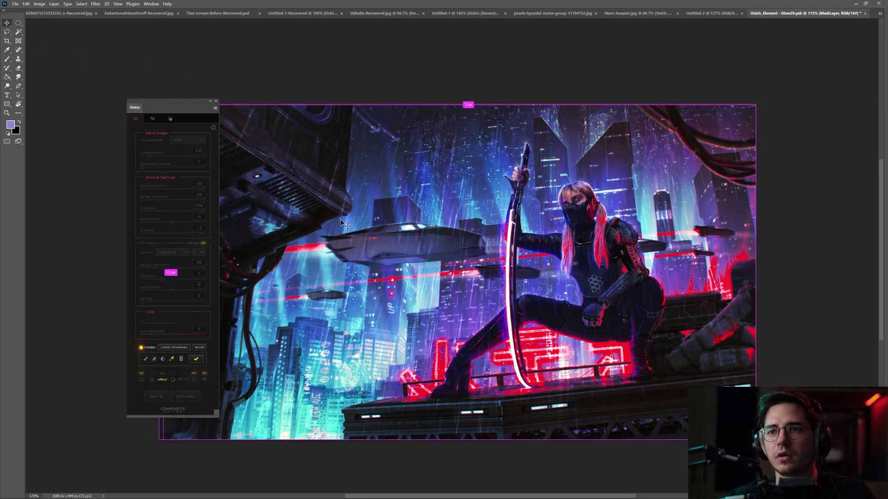
Preview the masked glow as an effect map and apply the sampled colour mask.
left_click_drag(187, 106, 228, 97)
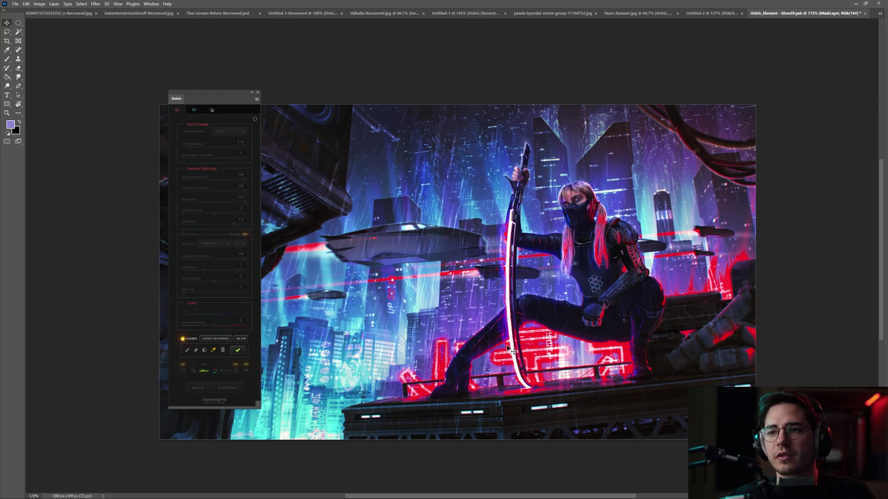
left_click_drag(222, 102, 226, 95)
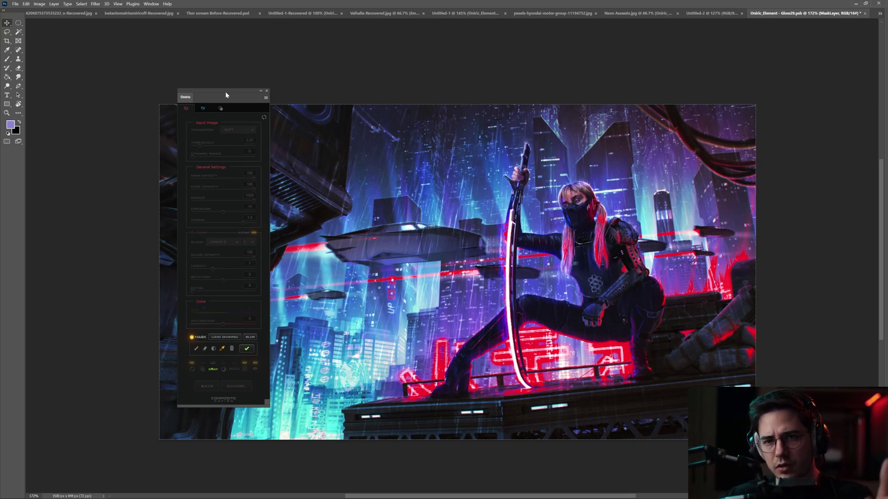
left_click_drag(226, 94, 233, 93)
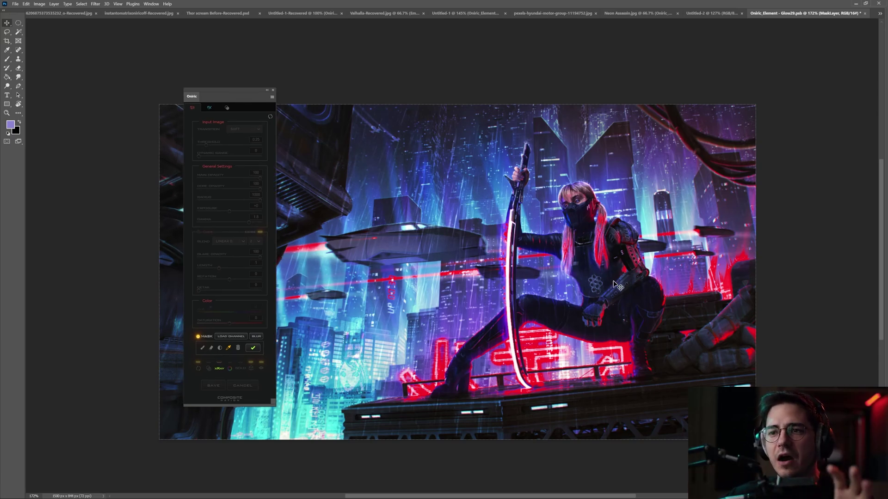
left_click(220, 369)
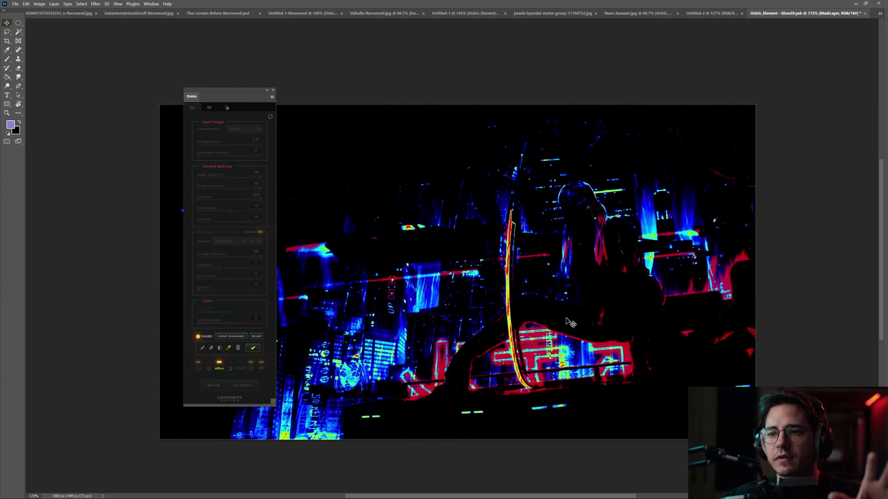
left_click_drag(230, 91, 264, 90)
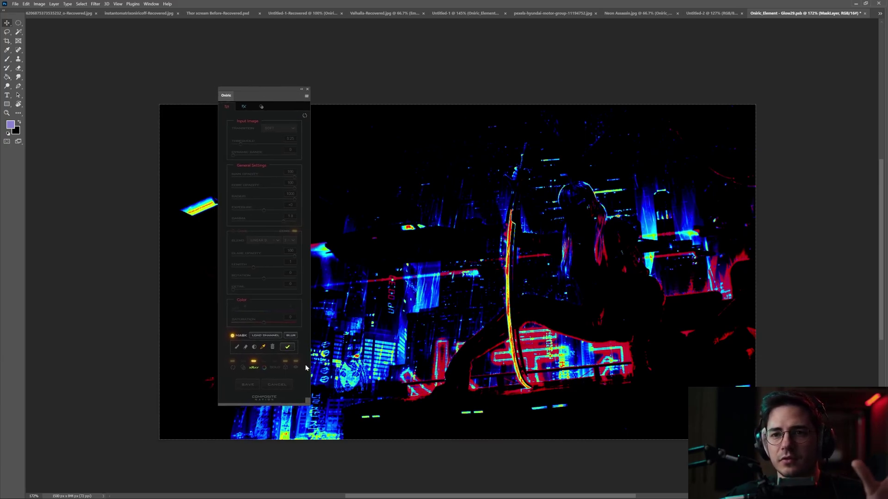
left_click_drag(277, 113, 290, 111)
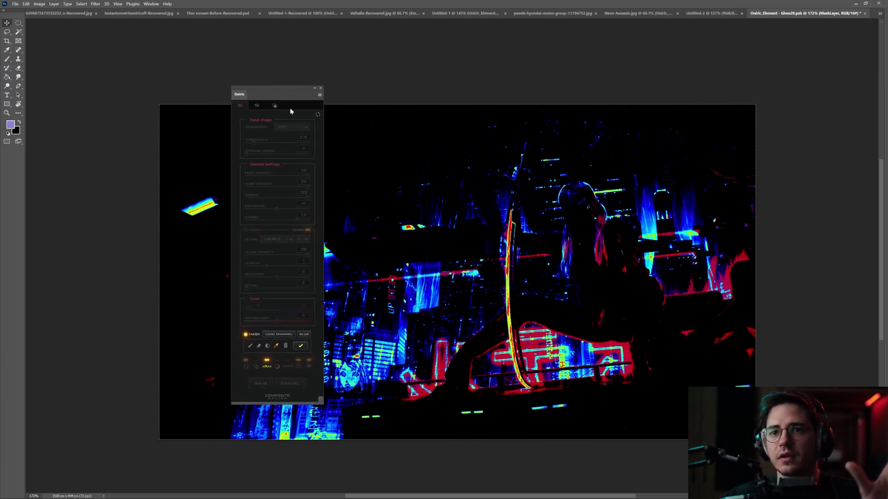
left_click(301, 347)
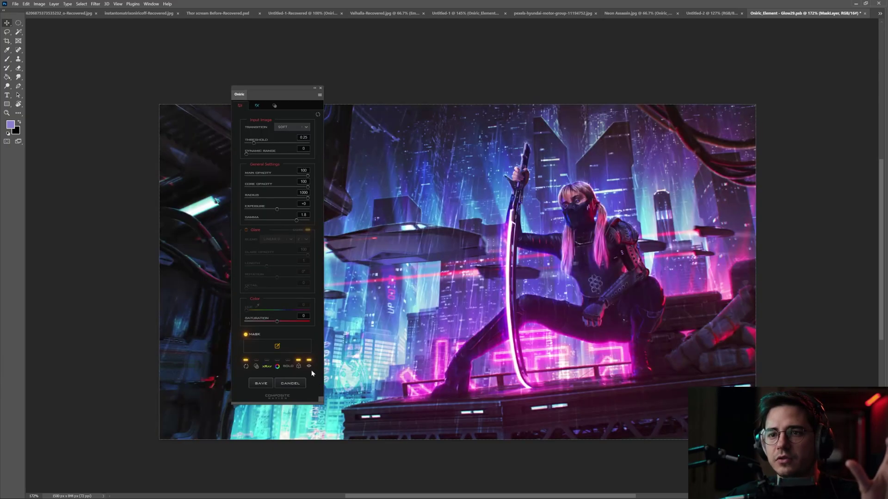
Compare the artwork with and without the masked magenta glow.
left_click(308, 368)
left_click(309, 368)
left_click(308, 368)
left_click(308, 368)
left_click(309, 368)
left_click(308, 368)
left_click(309, 368)
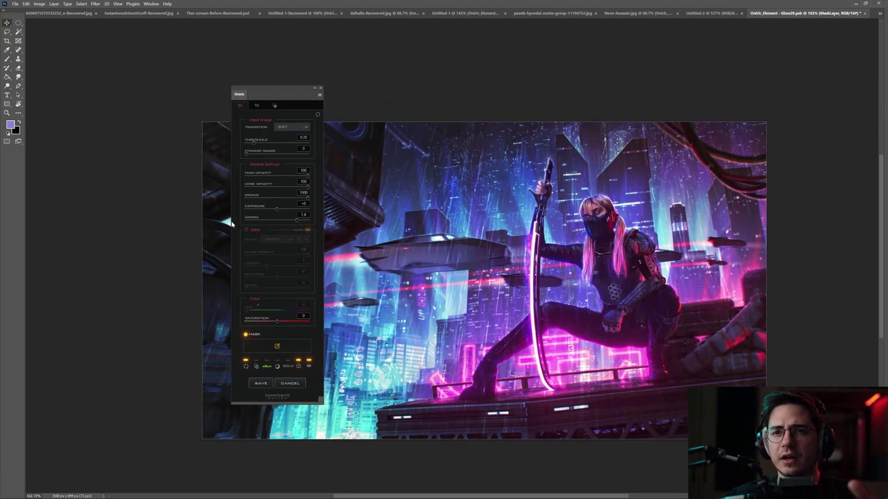
Raise the glow's exposure to +1.58 and compare the image with the effect on and off.
left_click_drag(277, 210, 286, 211)
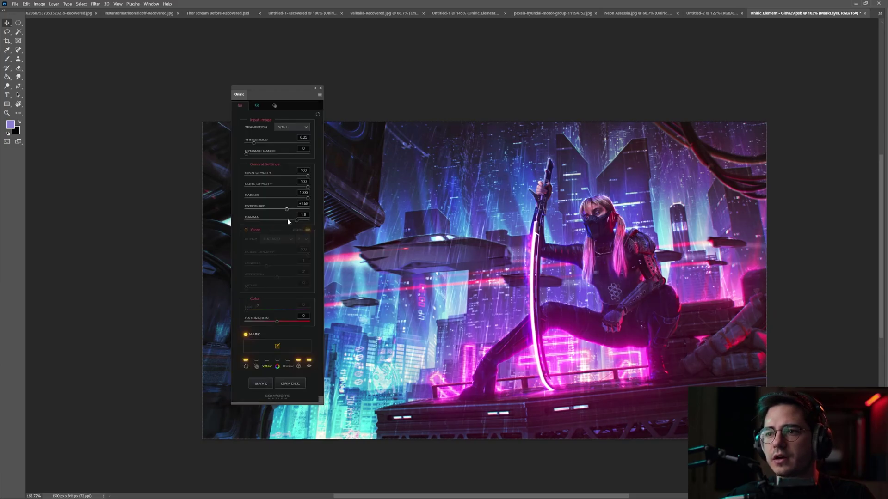
left_click(309, 366)
left_click(308, 367)
left_click(309, 366)
left_click(309, 366)
left_click(309, 366)
left_click(309, 367)
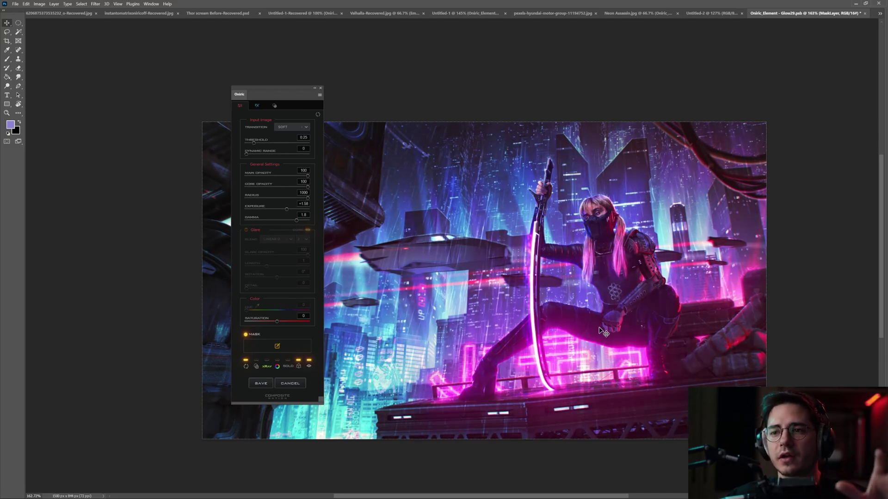
Move the Oniric panel off the artwork and check the brighter glow against the original across the whole scene.
left_click(309, 366)
left_click(309, 366)
left_click(309, 367)
left_click(308, 366)
left_click_drag(293, 95, 159, 98)
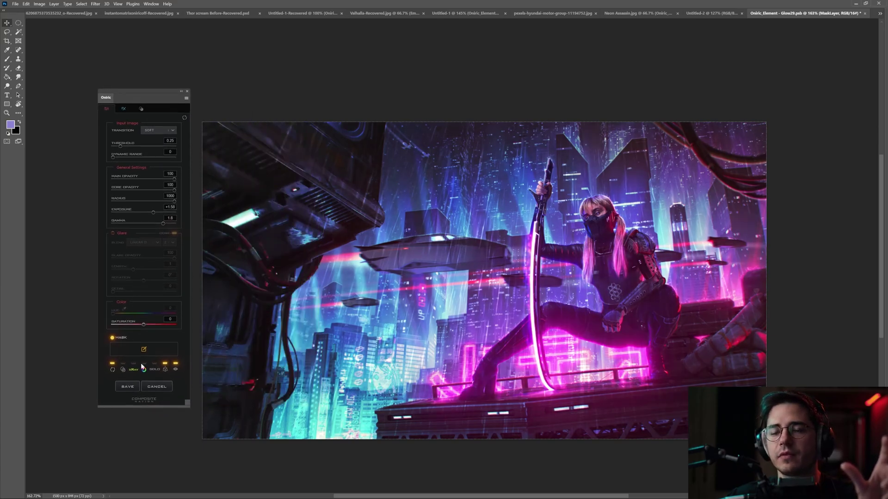
left_click(177, 369)
left_click(176, 369)
left_click(234, 374)
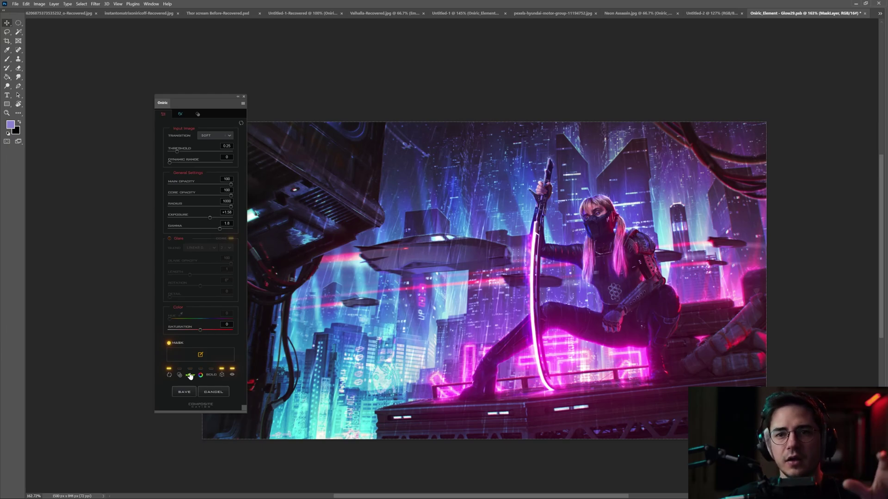
Show the effect map of the glow and raise its dynamic range to 73.
left_click(190, 375)
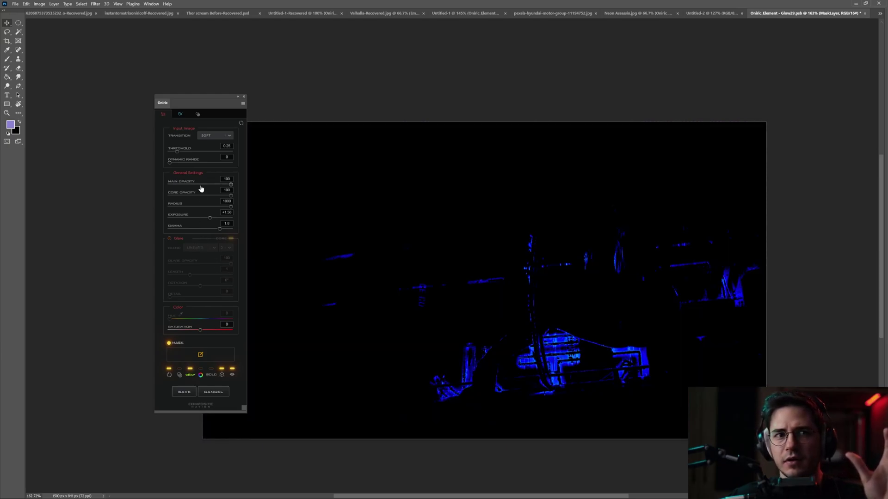
left_click_drag(202, 104, 247, 108)
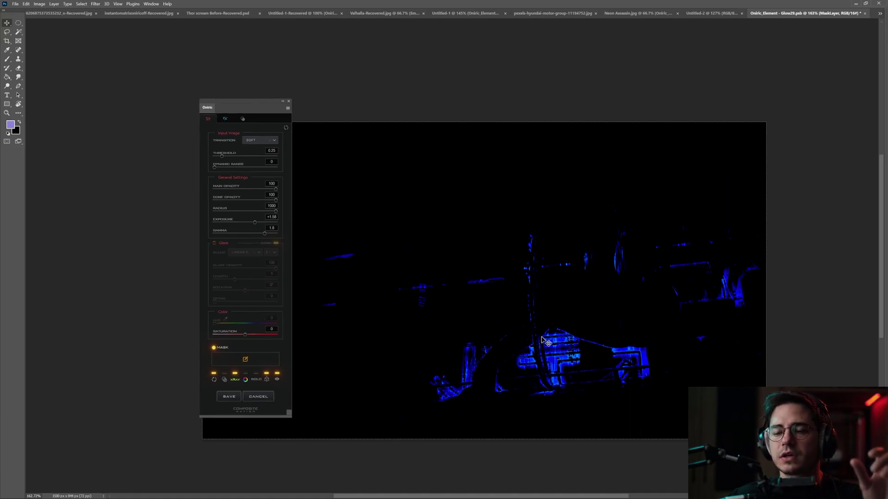
mouse_move(274, 124)
left_mouse_down()
mouse_move(286, 125)
mouse_move(261, 112)
left_mouse_up()
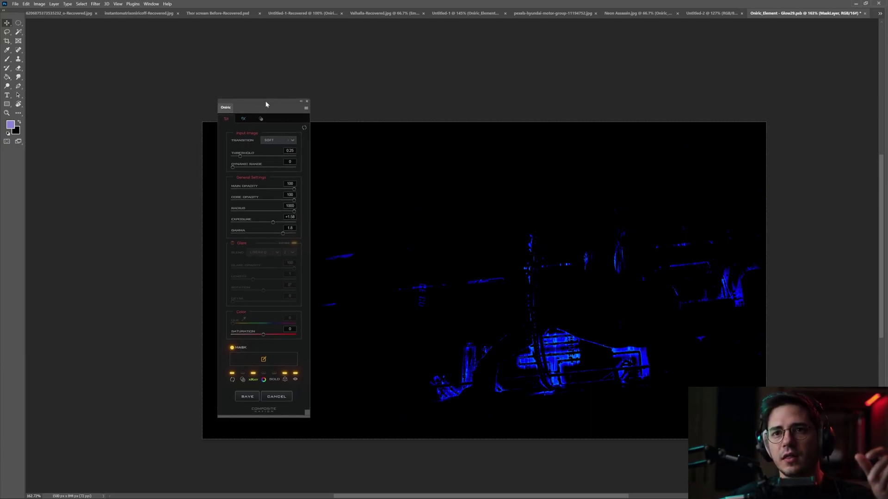
left_click_drag(267, 104, 269, 102)
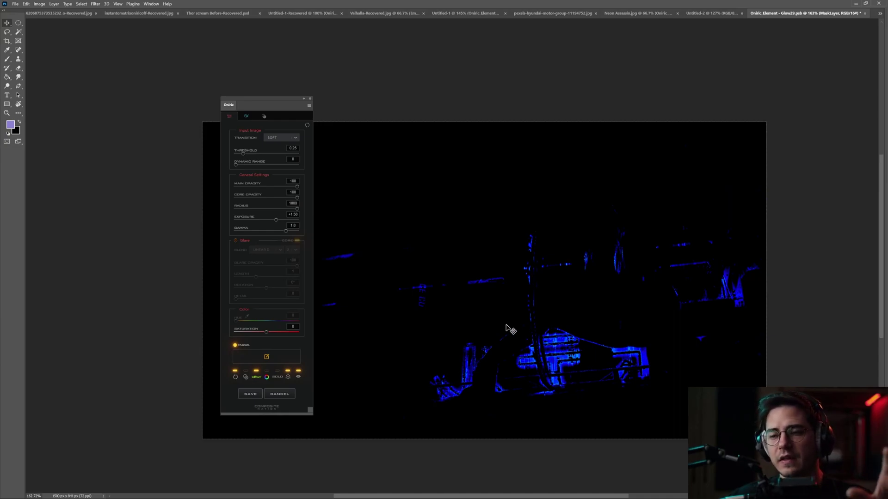
left_click_drag(270, 106, 276, 97)
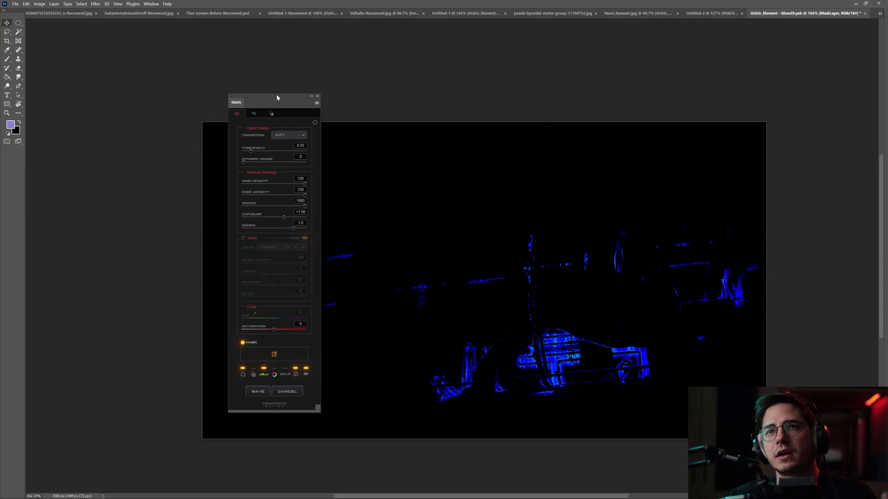
left_click_drag(277, 97, 274, 130)
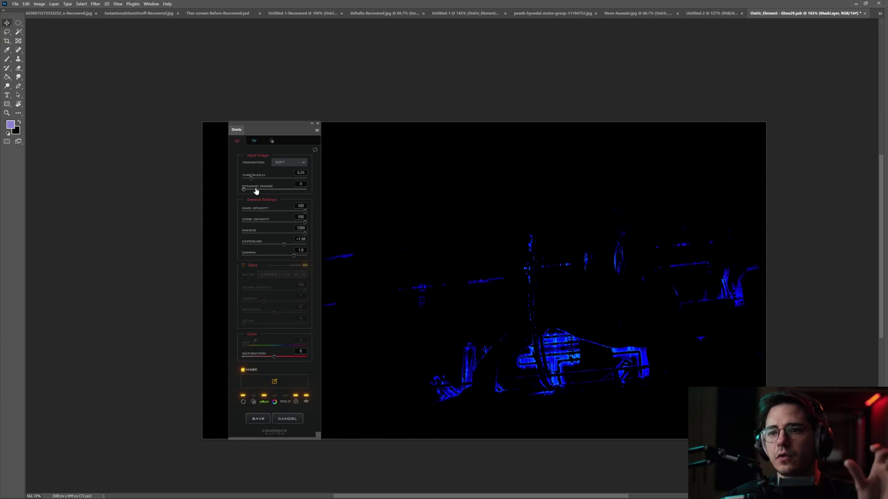
left_click_drag(253, 190, 261, 190)
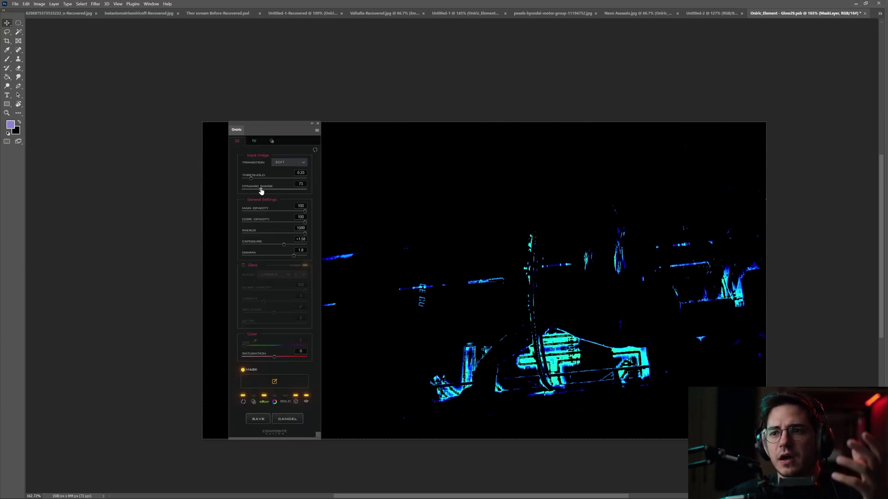
Return from the effect map to the artwork, compare the glow on and off, and inspect the neon sign's edges closely.
left_click(264, 401)
left_click(306, 402)
left_click(306, 402)
left_click(306, 402)
left_click(307, 402)
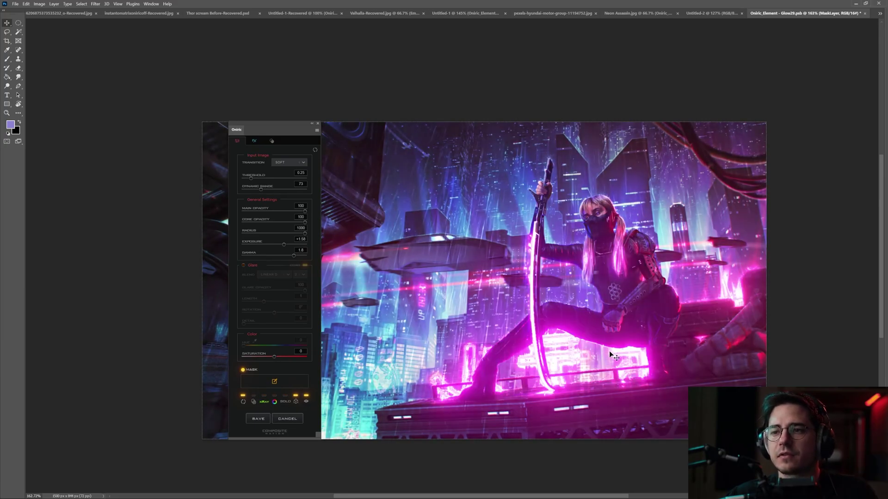
scroll(563, 374, "up", 7)
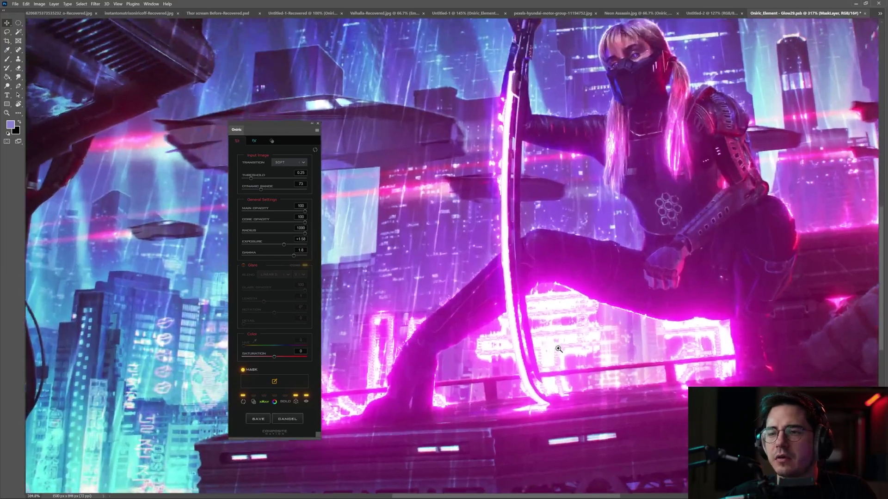
scroll(558, 349, "up", 3)
left_click_drag(536, 346, 511, 330)
left_click_drag(570, 334, 551, 330)
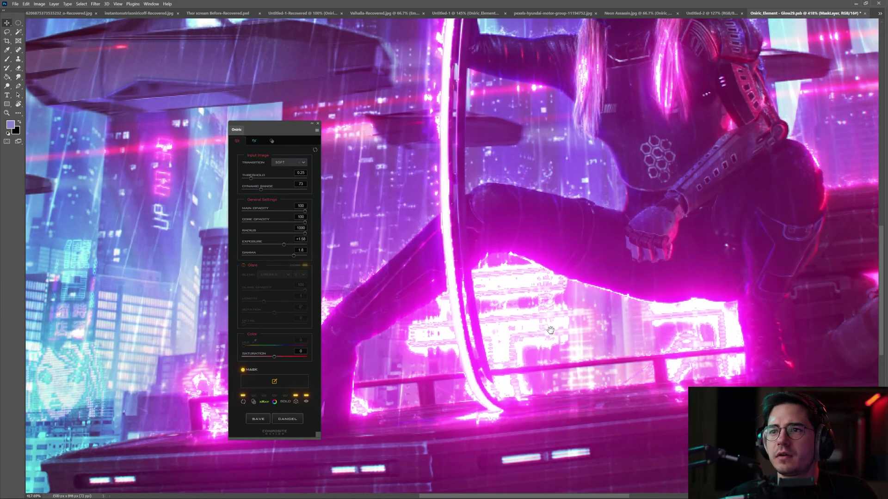
In the effect map, lower the dynamic range to 1 and raise the threshold to 0.63, and check the glow on the artwork.
left_click(264, 402)
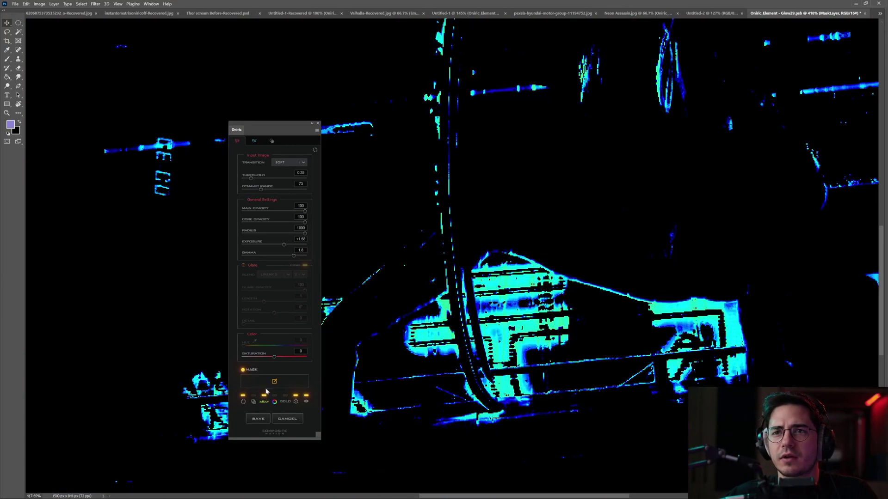
left_click_drag(251, 190, 241, 188)
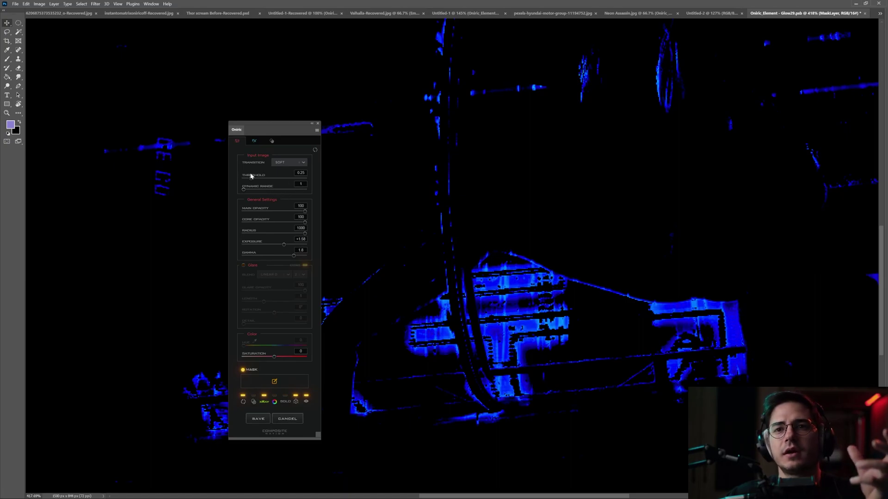
left_click_drag(250, 178, 263, 180)
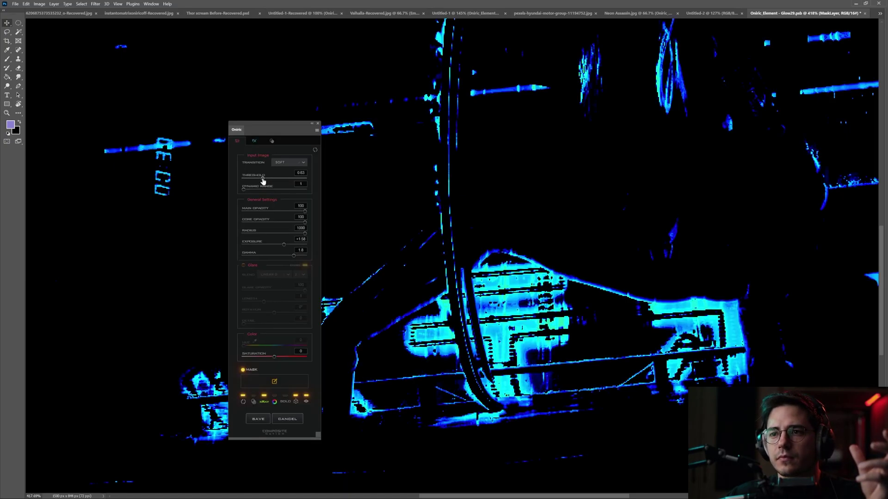
left_click(267, 403)
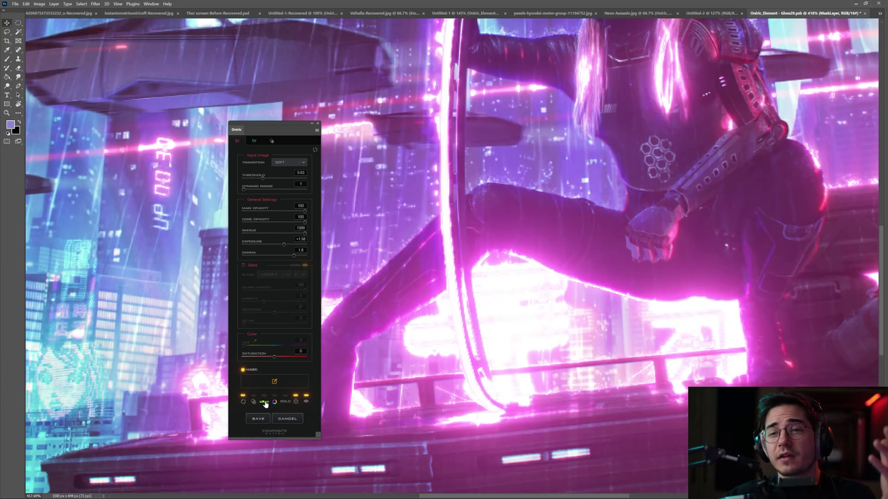
Lower the glow's threshold to 0.23 using the effect map and return to the full artwork.
left_click(264, 402)
left_click(249, 179)
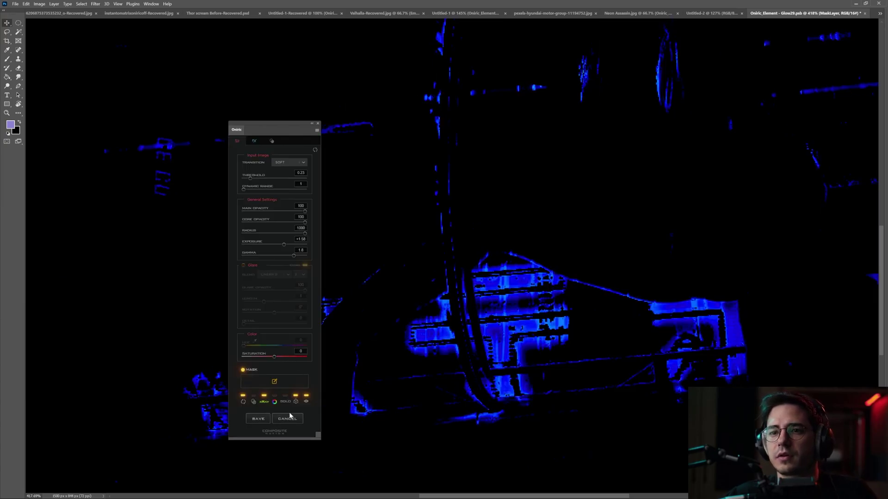
left_click(266, 400)
key("ctrl+0")
left_click_drag(277, 125, 319, 95)
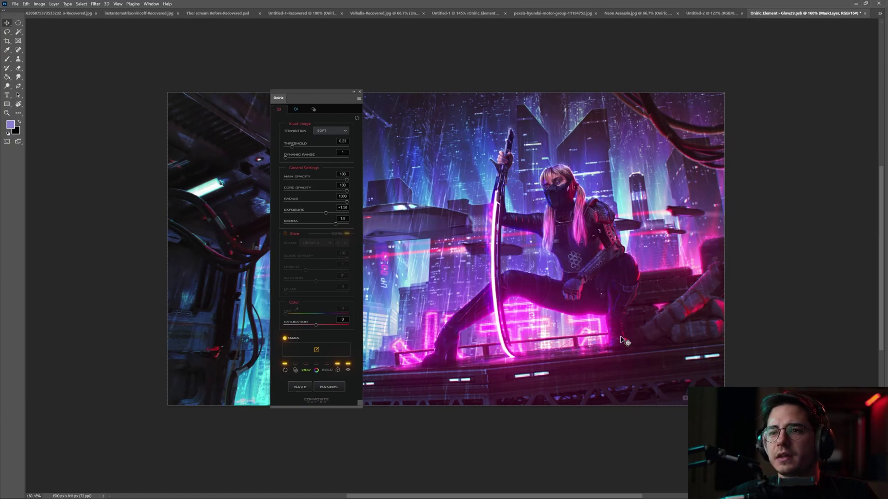
Blur the glow's colour mask while checking the neon sign in the effect map, apply the mask, and set the threshold to 0.3.
left_click(317, 351)
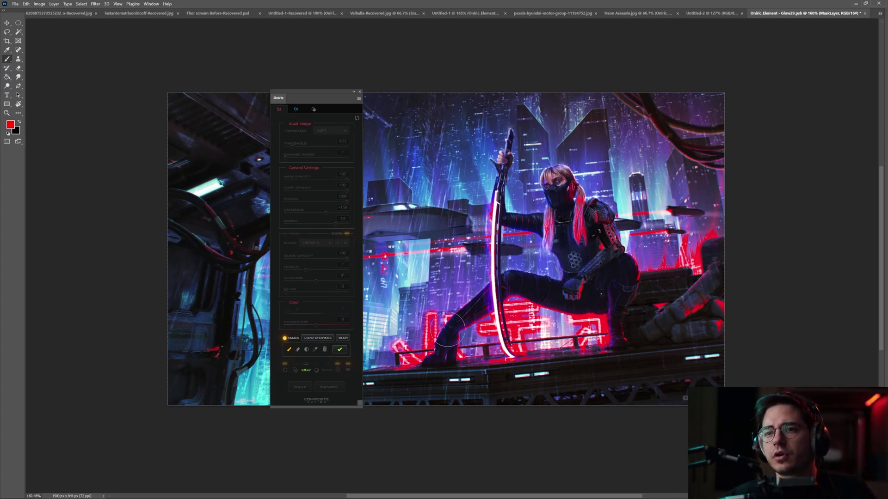
scroll(467, 317, "up", 5)
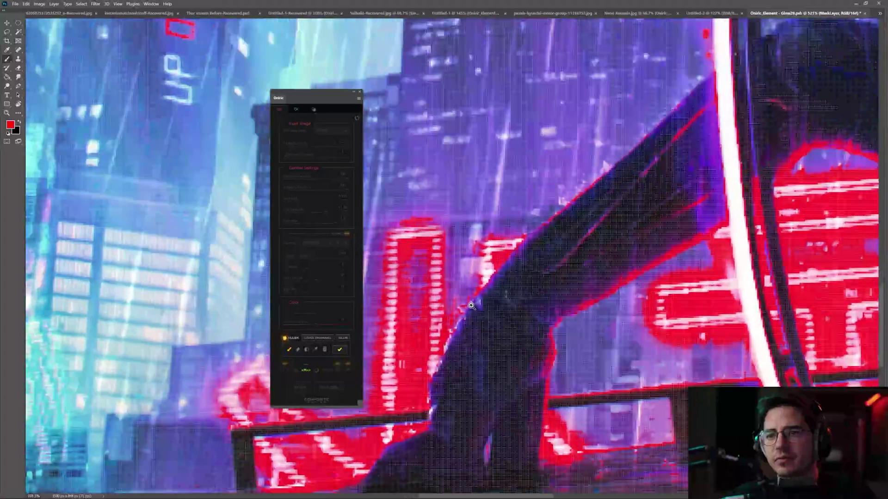
scroll(474, 300, "up", 1)
scroll(482, 294, "down", 5)
scroll(498, 287, "up", 2)
mouse_move(499, 286)
left_mouse_down()
mouse_move(468, 287)
mouse_move(502, 287)
left_mouse_up()
left_click(305, 372)
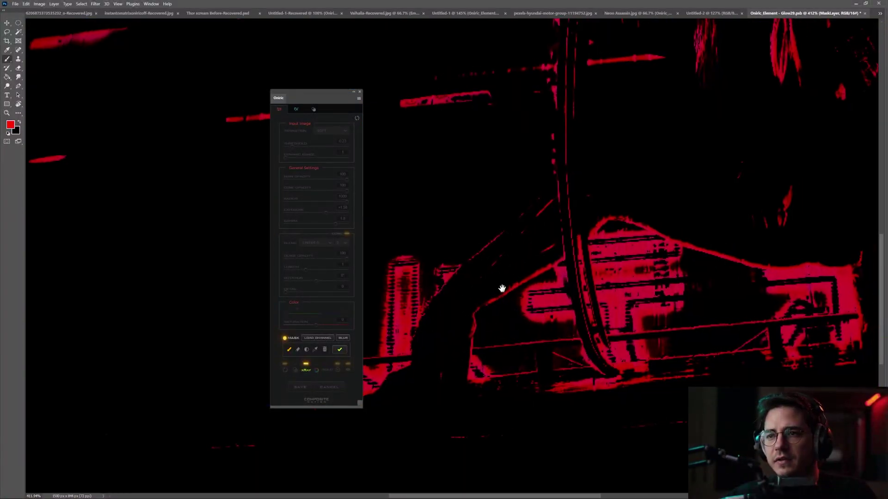
left_click(343, 338)
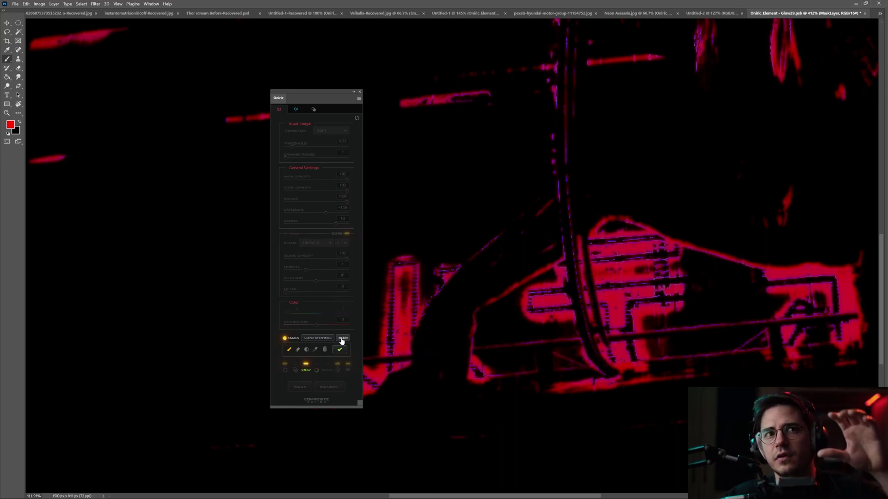
left_click(339, 350)
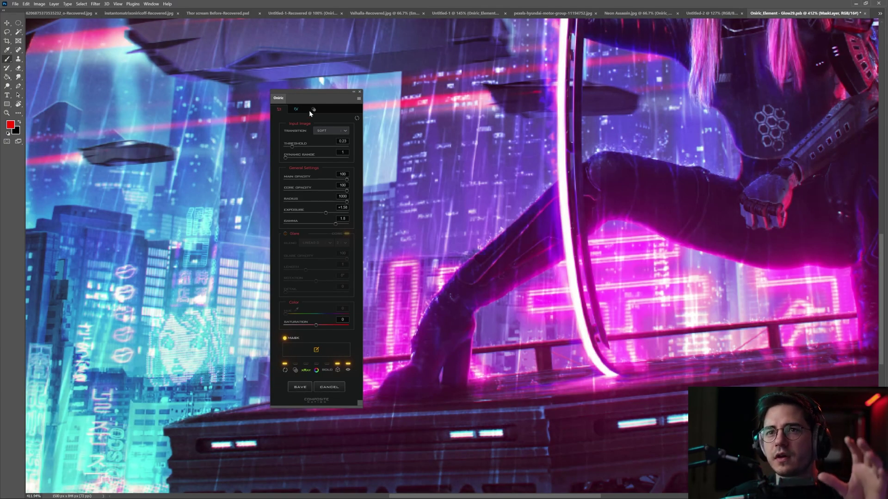
left_click(294, 146)
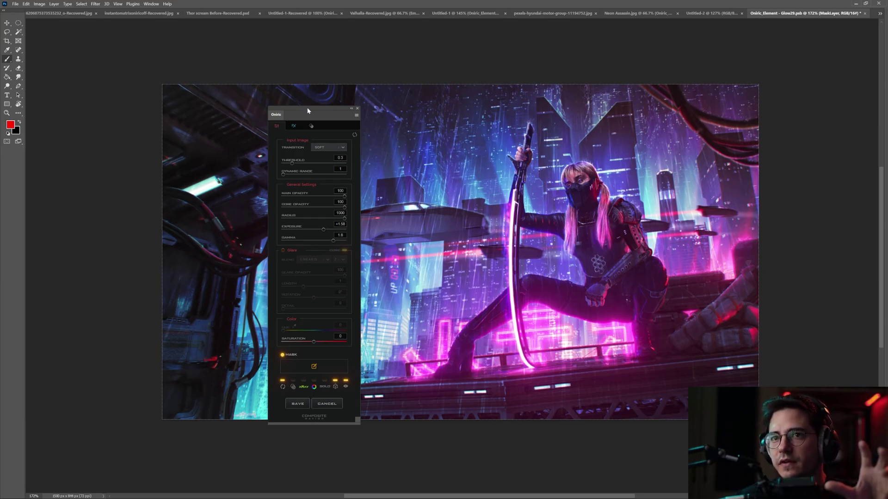
left_click_drag(308, 110, 313, 109)
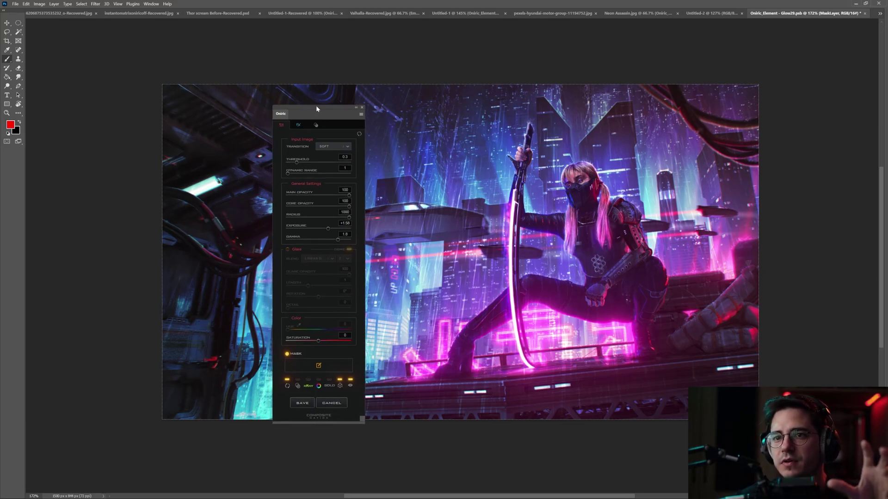
Clear the glow's colour mask, paint a new soft-brushed mask along the full length of the sword blade, and apply it.
left_click(319, 366)
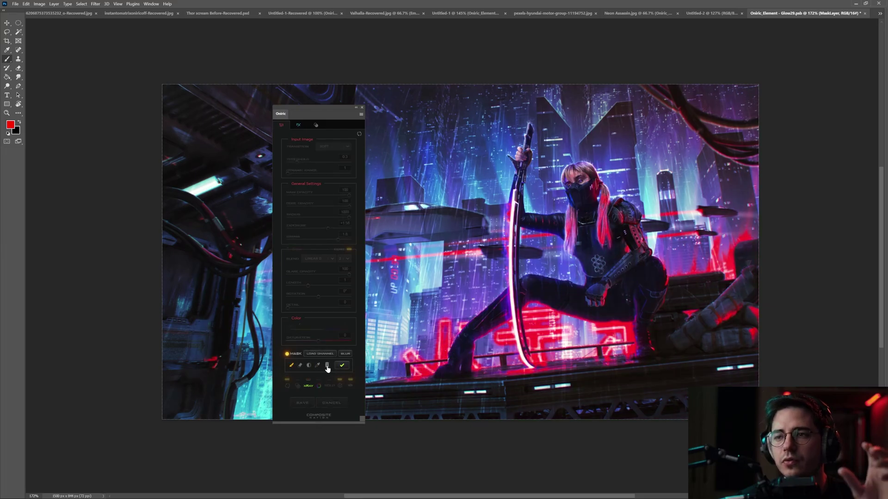
left_click(327, 366)
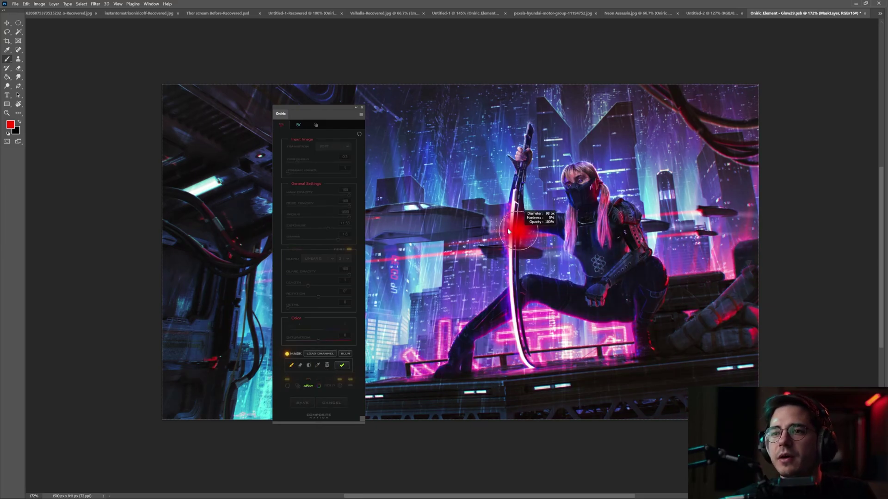
mouse_move(522, 182)
left_mouse_down()
mouse_move(510, 242)
mouse_move(531, 368)
left_mouse_up()
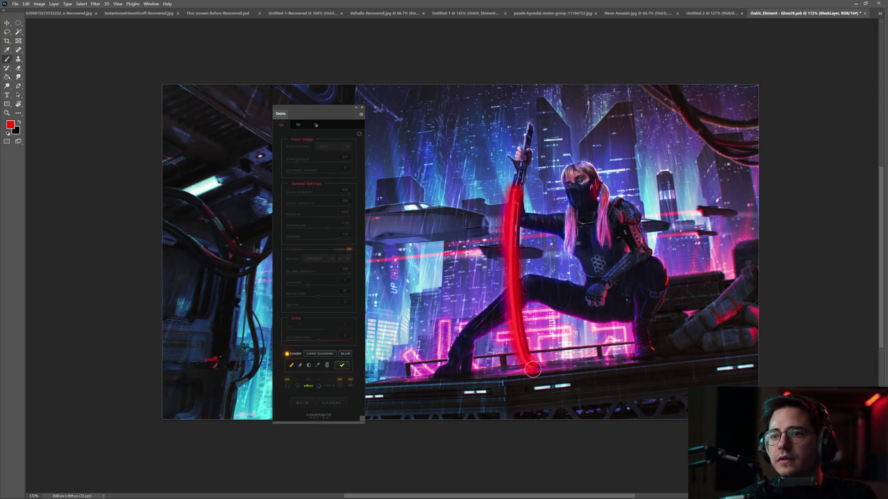
left_click_drag(513, 232, 516, 187)
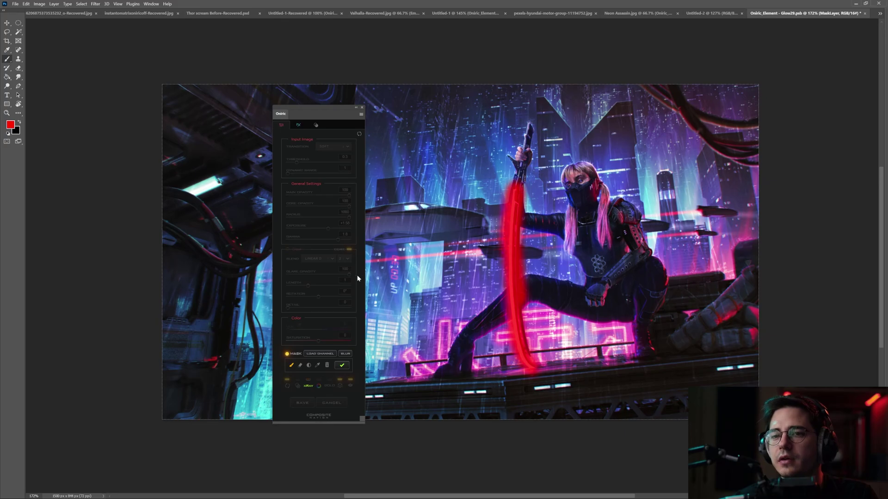
left_click(342, 367)
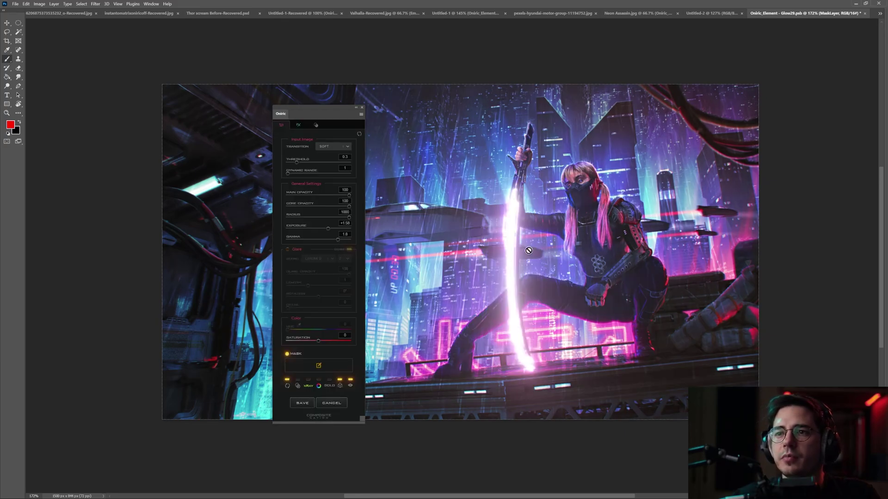
Compare the artwork with the sword glow on and off, leaving the glow on.
left_click_drag(324, 114, 350, 108)
scroll(540, 316, "up", 3)
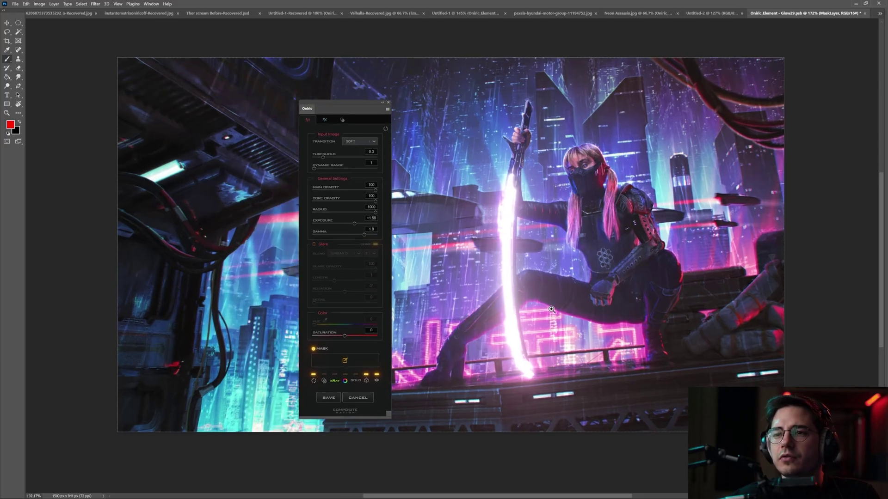
left_click_drag(540, 316, 525, 318)
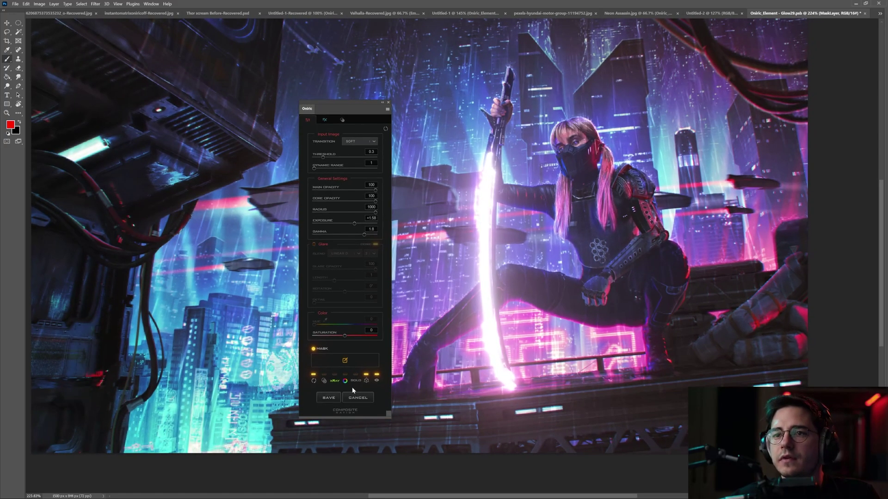
left_click(377, 380)
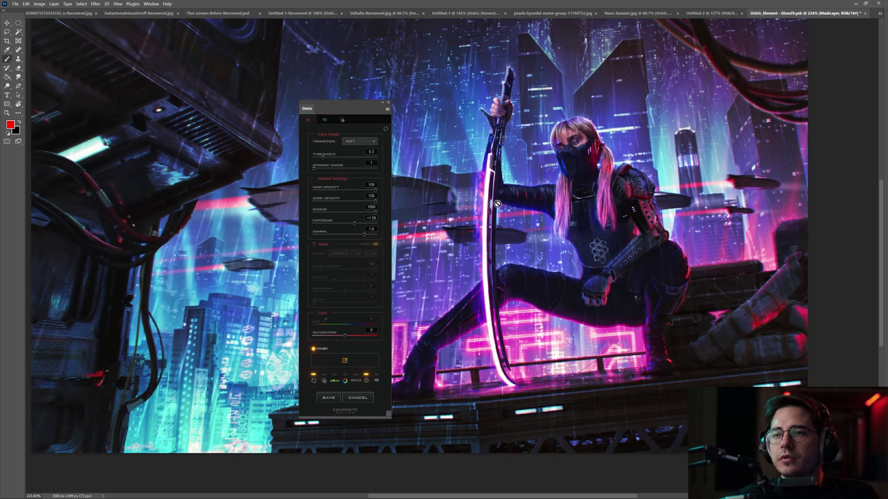
left_click(376, 381)
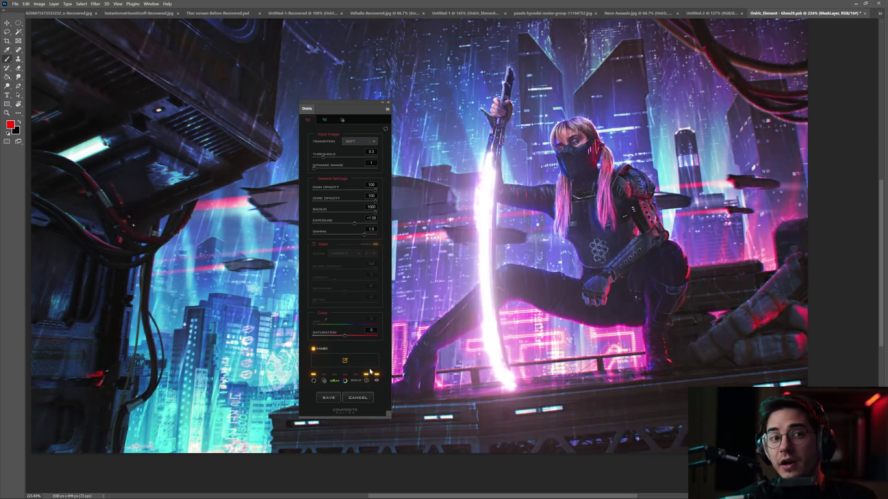
left_click(375, 383)
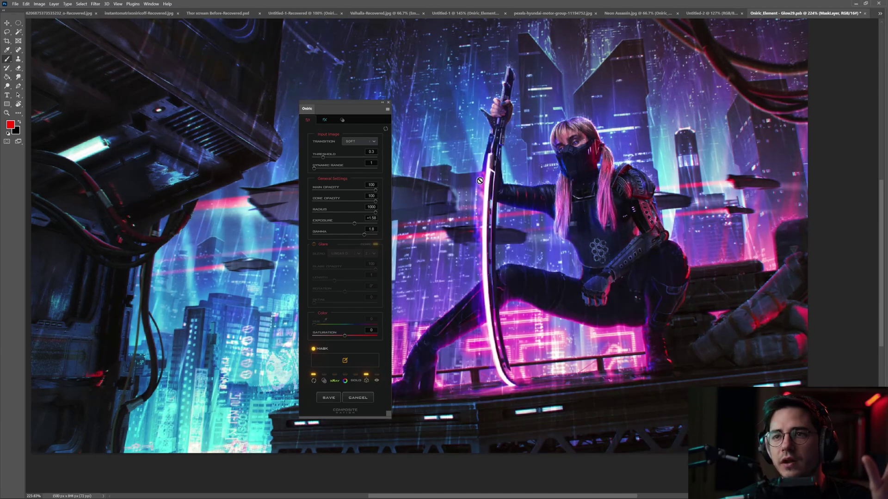
left_click(377, 381)
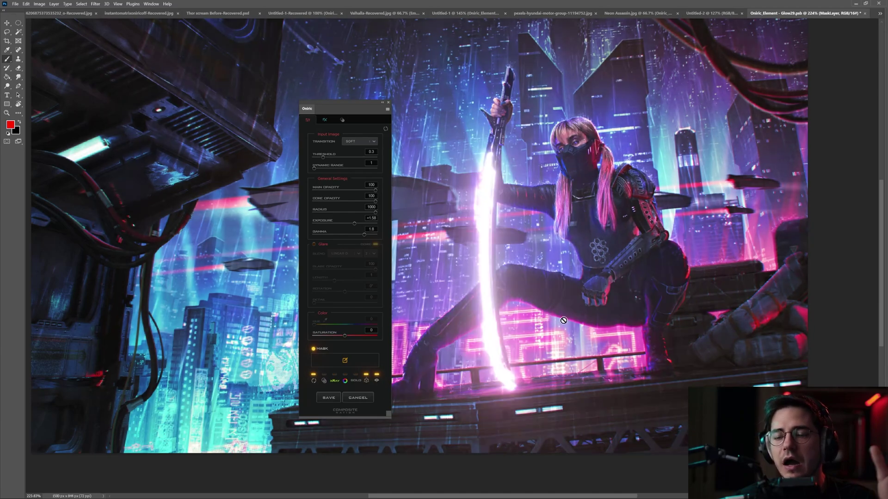
Show the sword glow's effect map, lower the threshold to 0.01, and raise the dynamic range to 60.
left_click(334, 382)
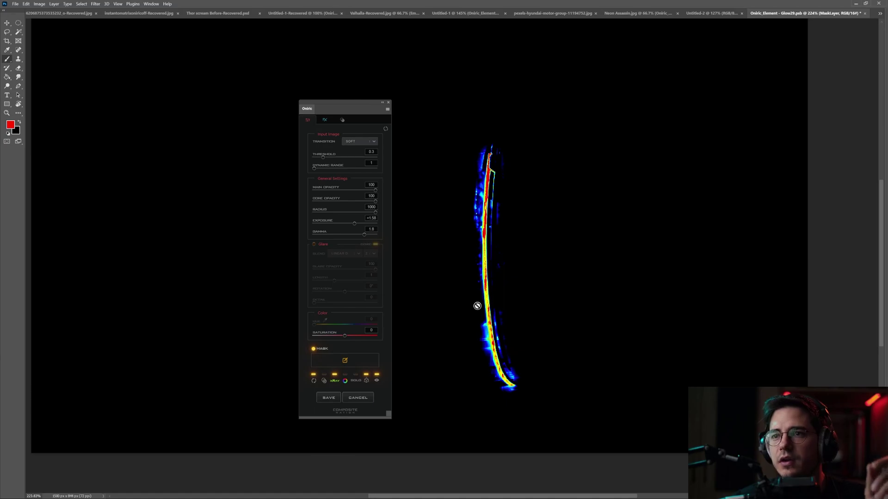
left_click_drag(489, 218, 500, 216)
left_click_drag(495, 214, 464, 225)
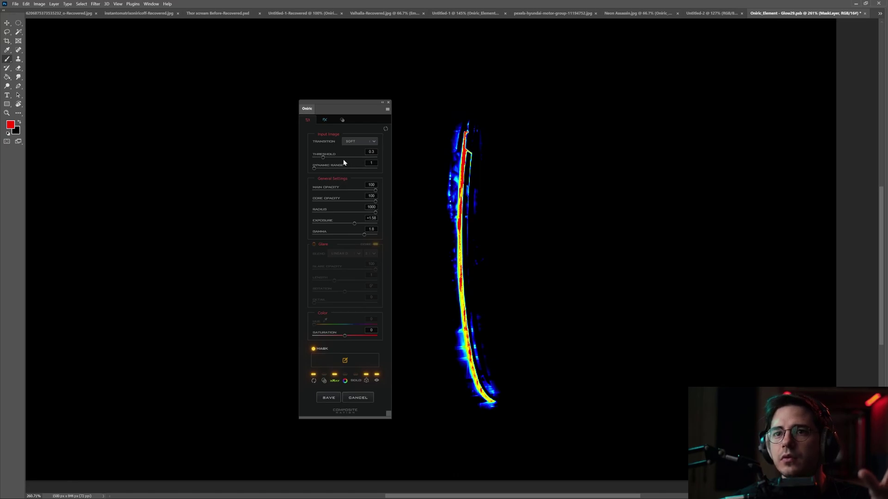
left_click_drag(323, 158, 308, 157)
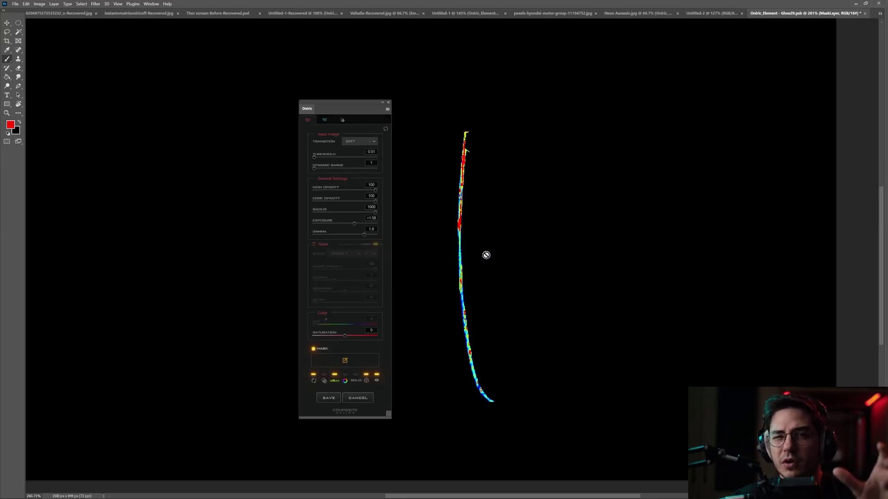
left_click_drag(346, 108, 345, 98)
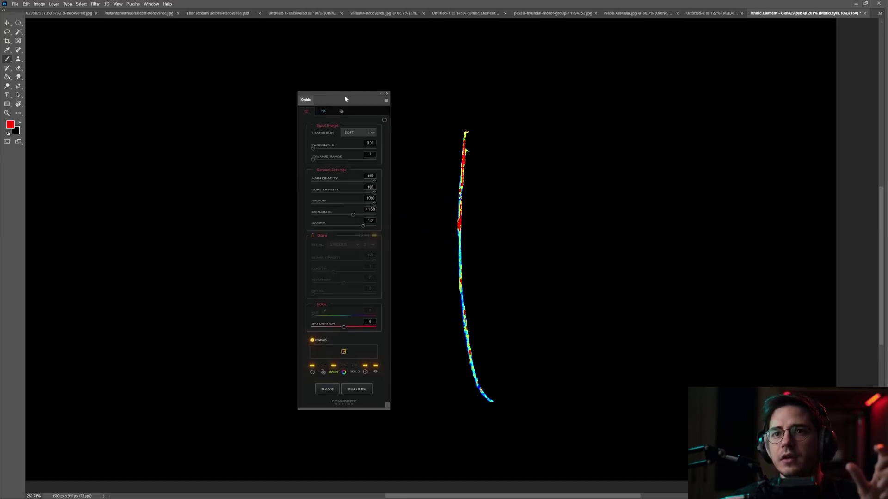
left_click(327, 159)
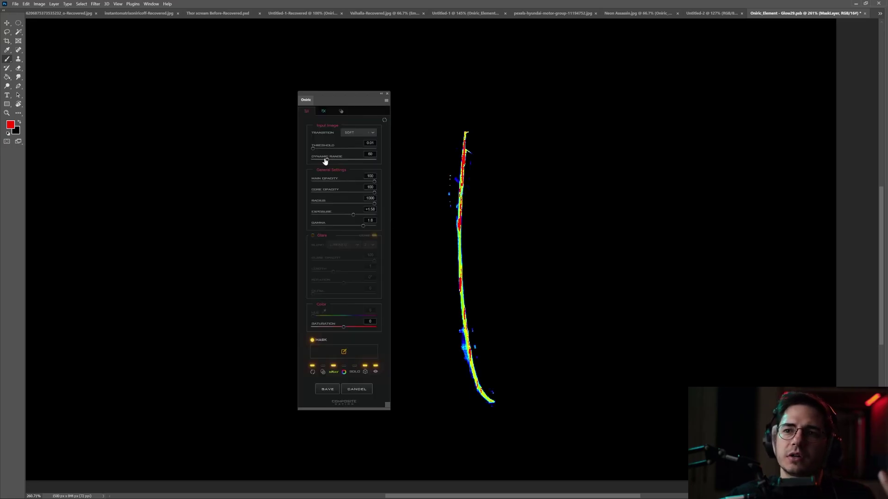
Switch the glow's transition to Hard, raise the threshold slightly, and return from the effect map to the artwork.
left_click(362, 132)
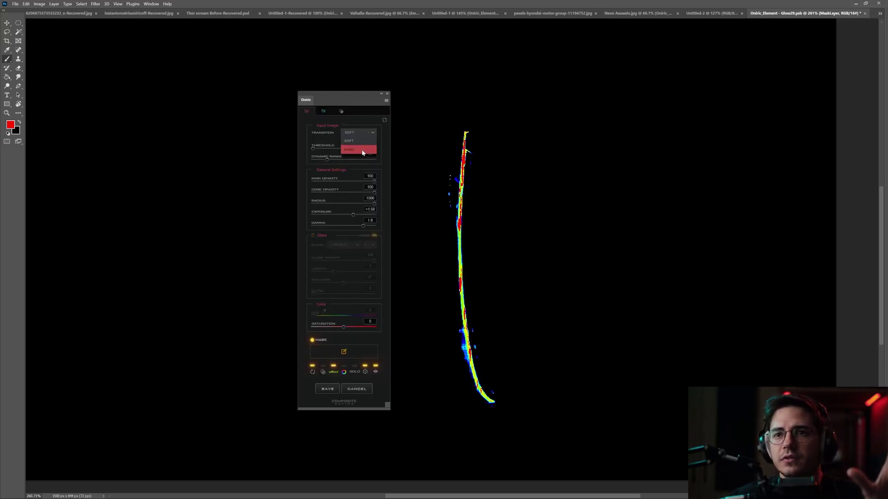
left_click(359, 150)
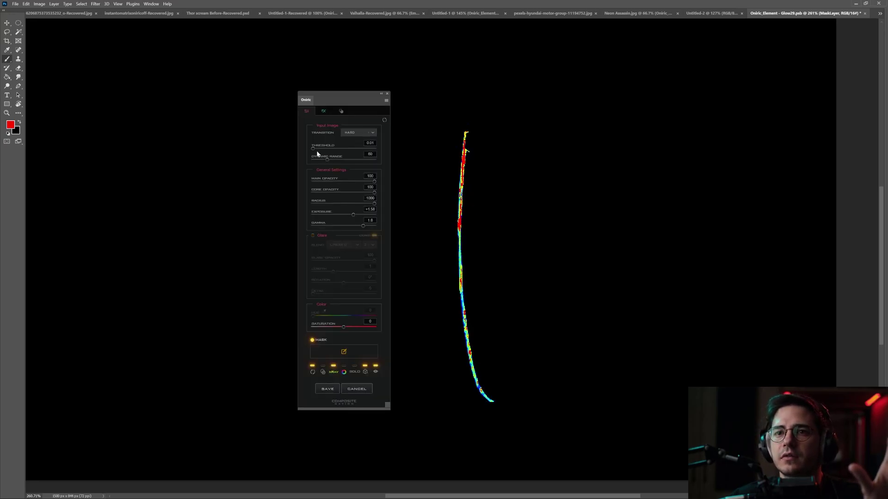
left_click(314, 149)
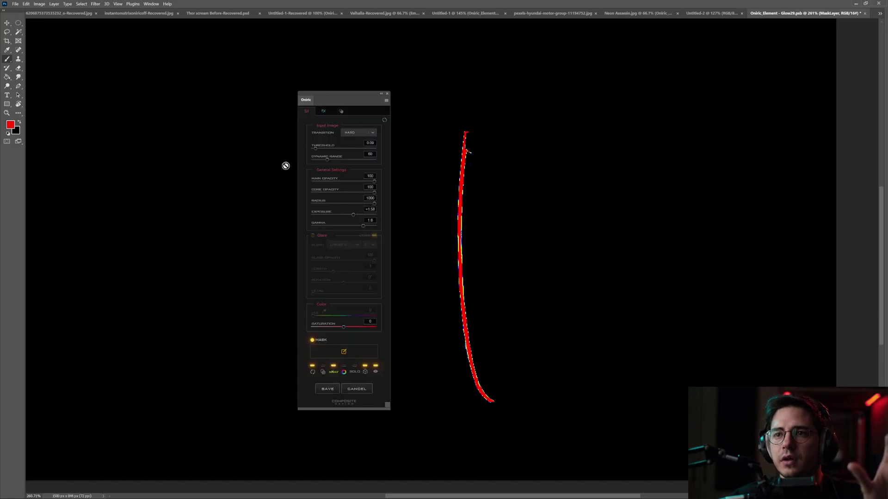
left_click(334, 373)
left_click_drag(511, 284, 472, 284)
left_click(473, 284)
Compare the hard-transition sword glow on and off against the artwork.
left_click(377, 372)
left_click(377, 371)
left_click(377, 372)
left_click(377, 372)
Reset the glow's exposure to 0 and enable custom colouring for the sword glow.
left_click_drag(334, 98, 262, 91)
left_click_drag(340, 273, 372, 265)
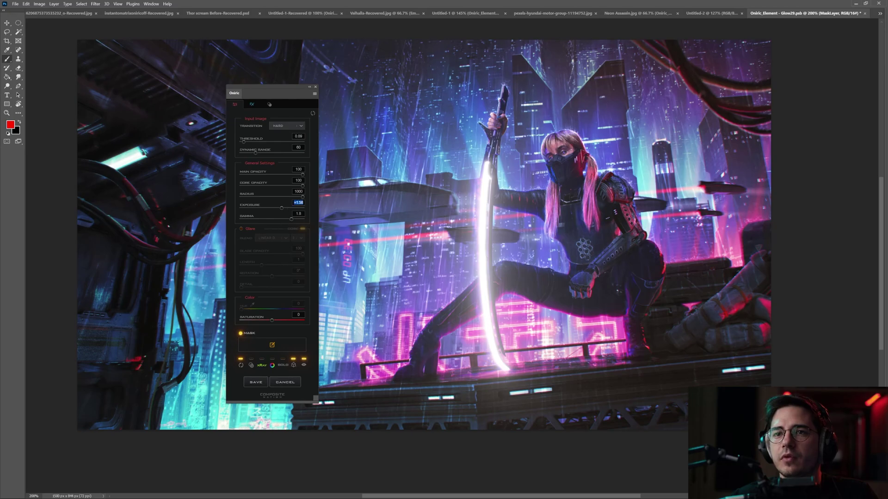
left_click(302, 196)
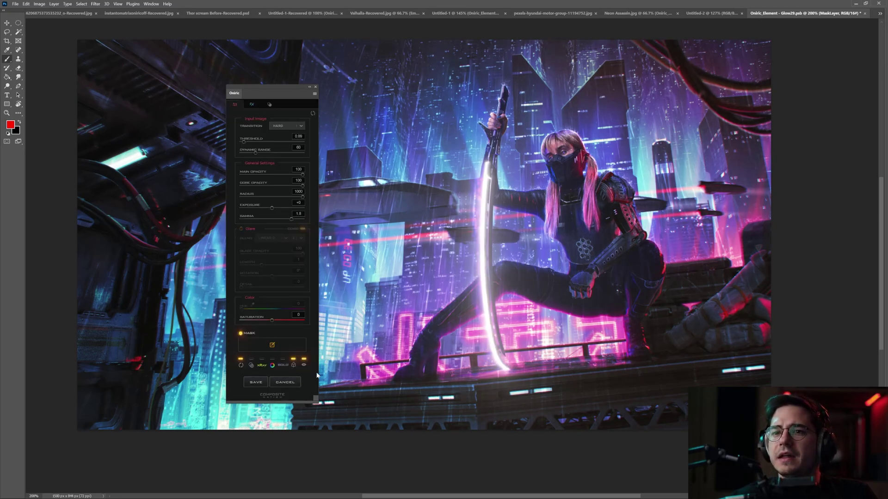
left_click(272, 365)
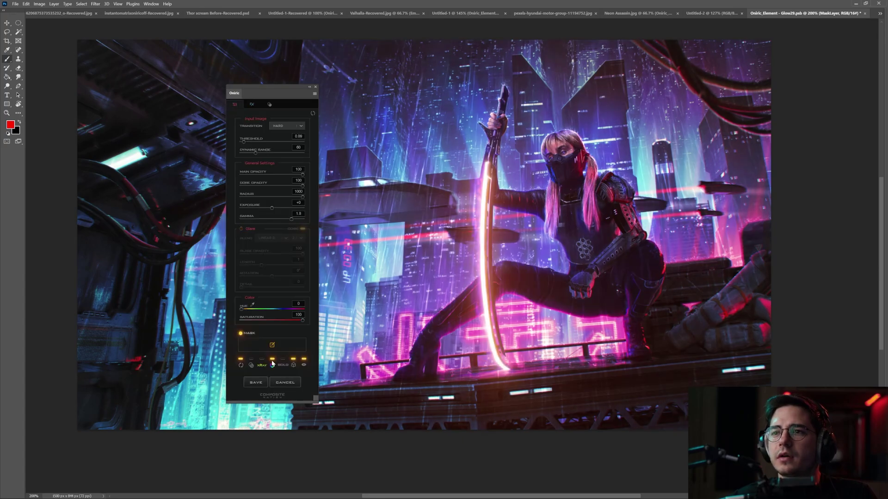
Tint the sword glow blue by setting its hue to 232°.
left_click(258, 309)
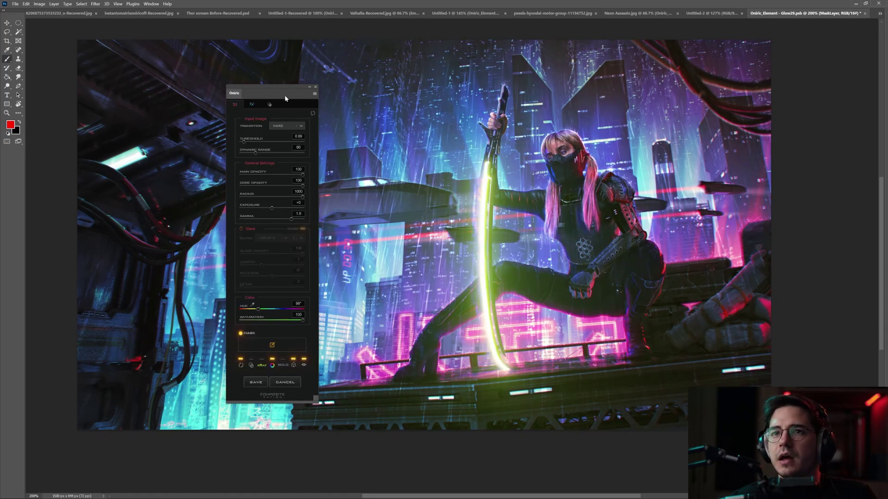
left_click_drag(285, 96, 259, 86)
left_click_drag(555, 198, 536, 205)
left_click(255, 300)
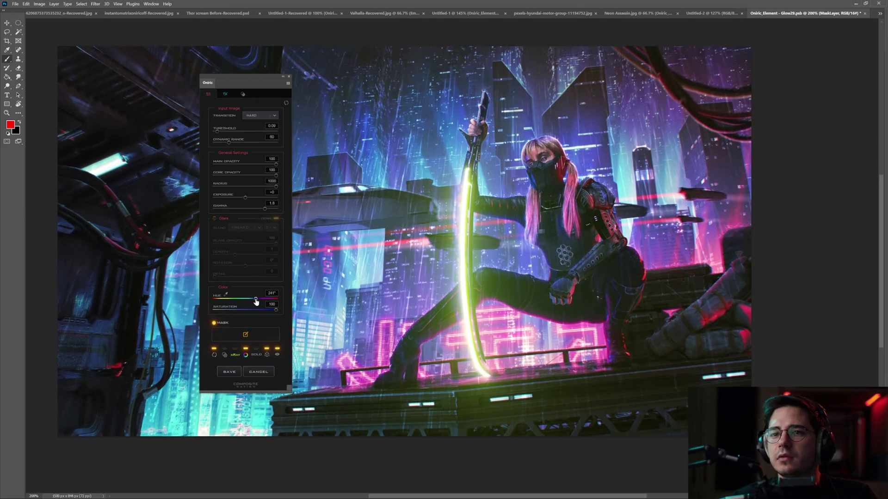
left_click_drag(253, 299, 254, 299)
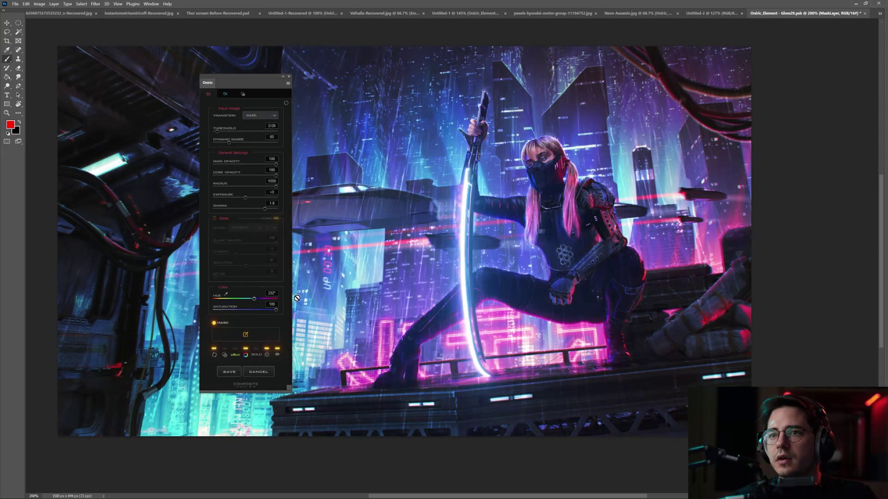
Raise the blue sword glow's exposure slightly above 0 and set its gamma to 1.
left_click_drag(534, 246, 506, 274)
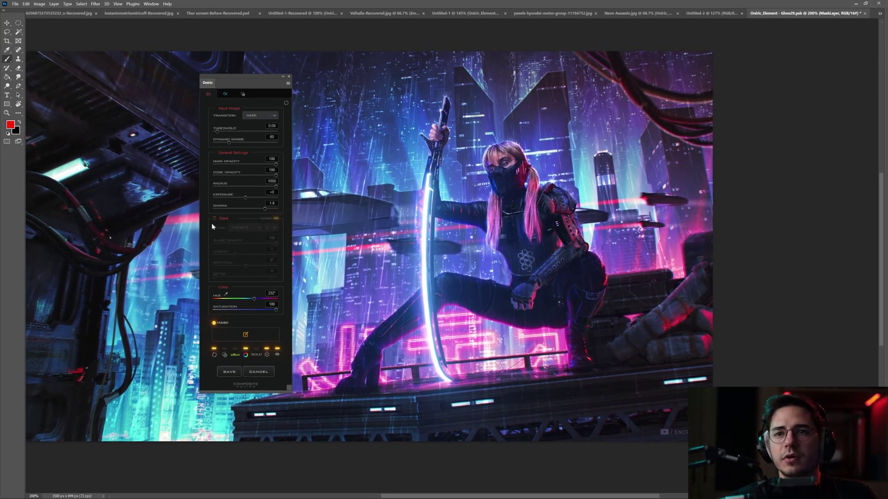
left_click(246, 198)
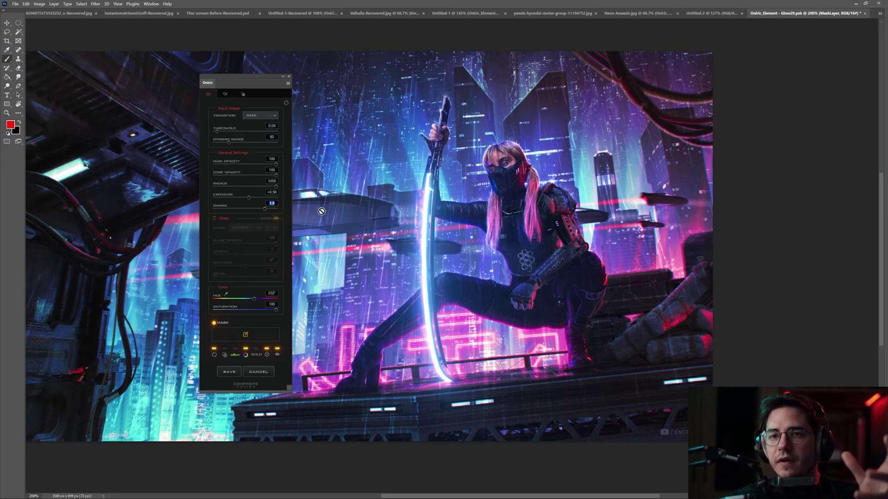
key("Return")
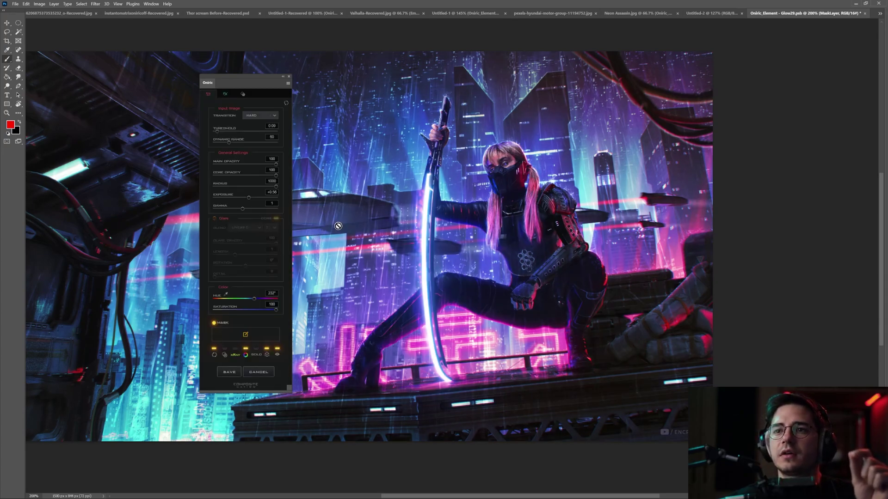
Set the blue sword glow's gamma to 1.24 and reposition the Oniric panel beside the figure.
left_click_drag(243, 209, 248, 209)
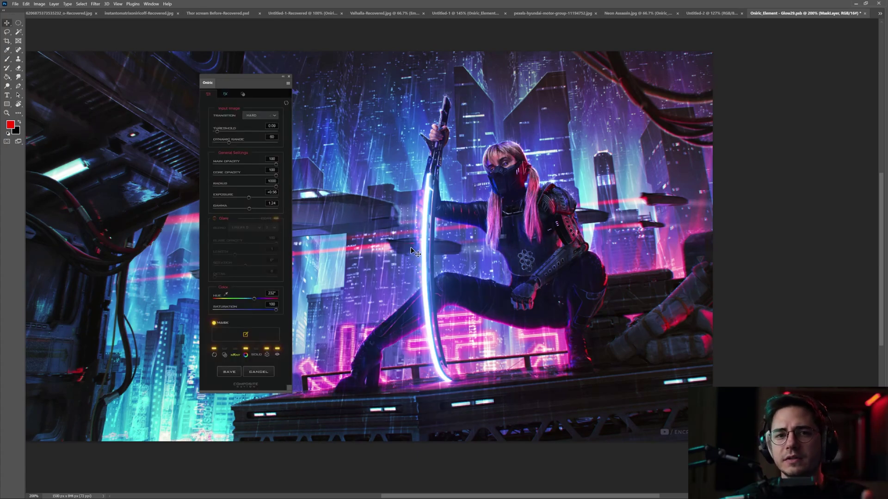
left_click_drag(246, 82, 284, 93)
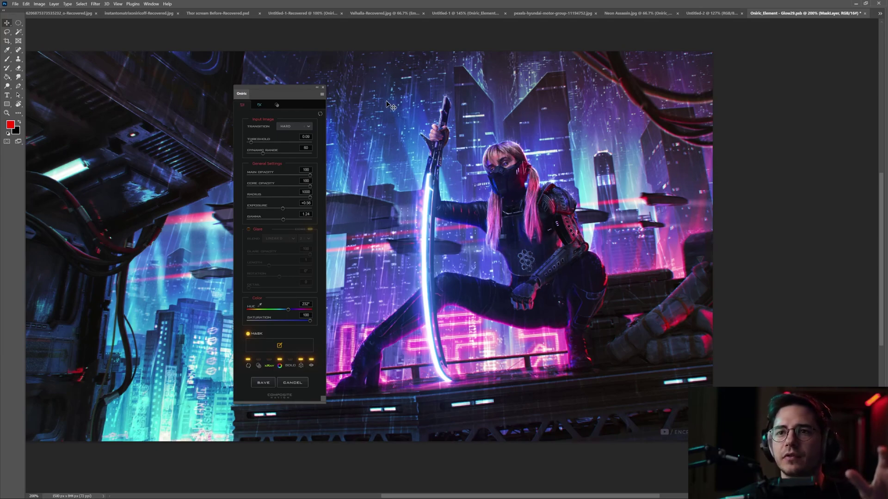
left_click_drag(288, 92, 294, 85)
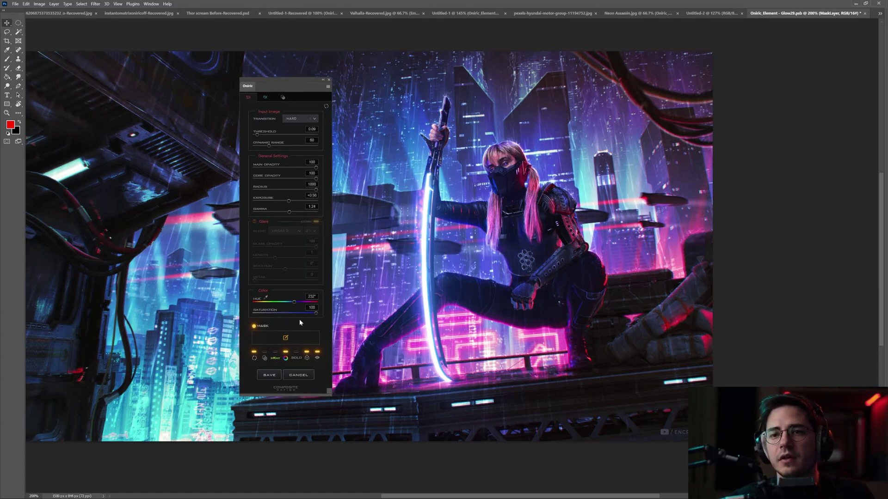
Replace the sword mask with one painted over the crouching woman and sword handle, then invert and apply it.
left_click(288, 336)
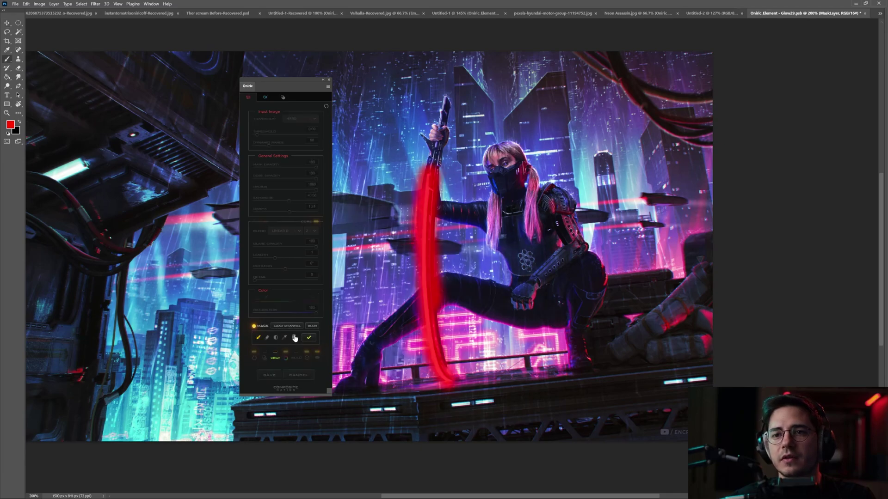
left_click(294, 338)
left_click_drag(537, 220, 510, 227)
mouse_move(506, 188)
left_mouse_down()
mouse_move(519, 212)
mouse_move(455, 211)
mouse_move(445, 195)
mouse_move(450, 138)
mouse_move(474, 183)
mouse_move(479, 223)
mouse_move(499, 231)
mouse_move(477, 284)
mouse_move(533, 209)
mouse_move(462, 277)
left_mouse_up()
left_click_drag(574, 263, 542, 209)
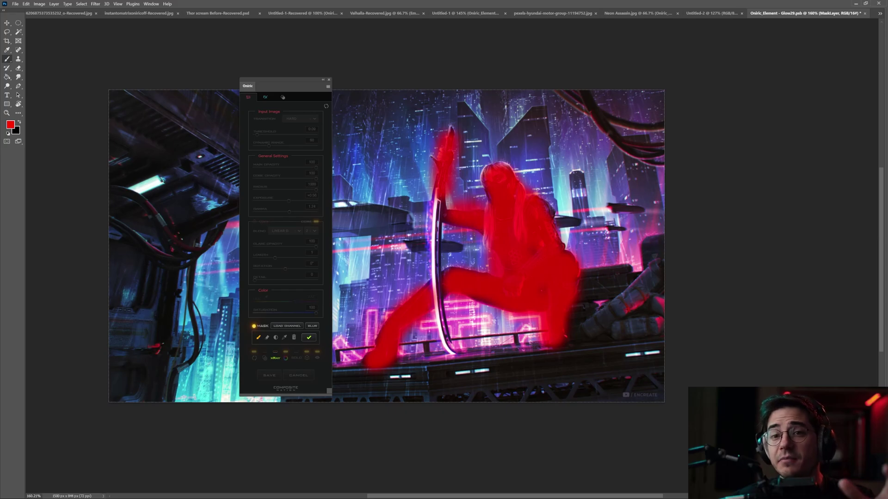
left_click(276, 338)
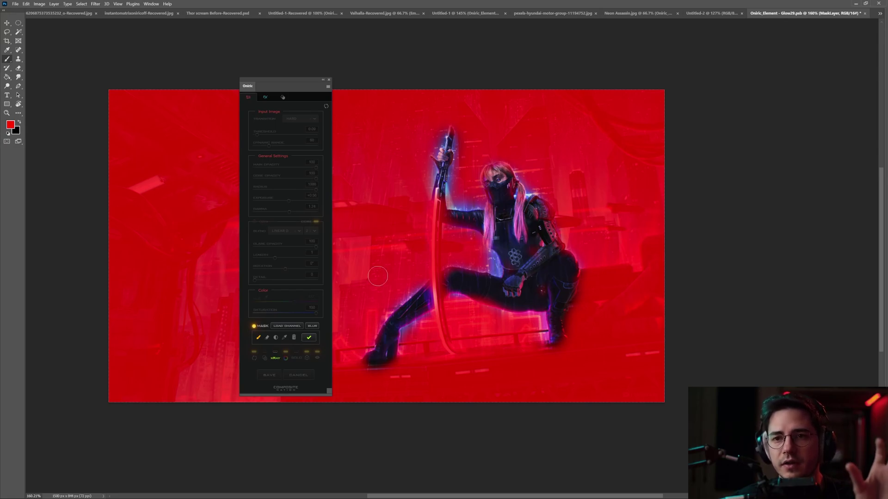
left_click(309, 338)
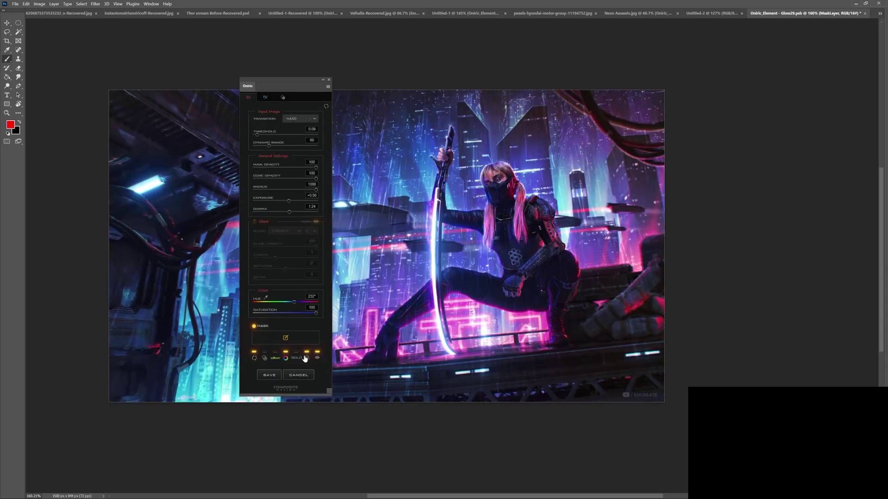
Compare the cyberpunk artwork with the masked blue glow on and off.
left_click(318, 358)
left_click(318, 358)
left_click(318, 359)
left_click(317, 358)
Reset the glow settings to their defaults and compare the artwork with and without the resulting glow.
left_click(327, 107)
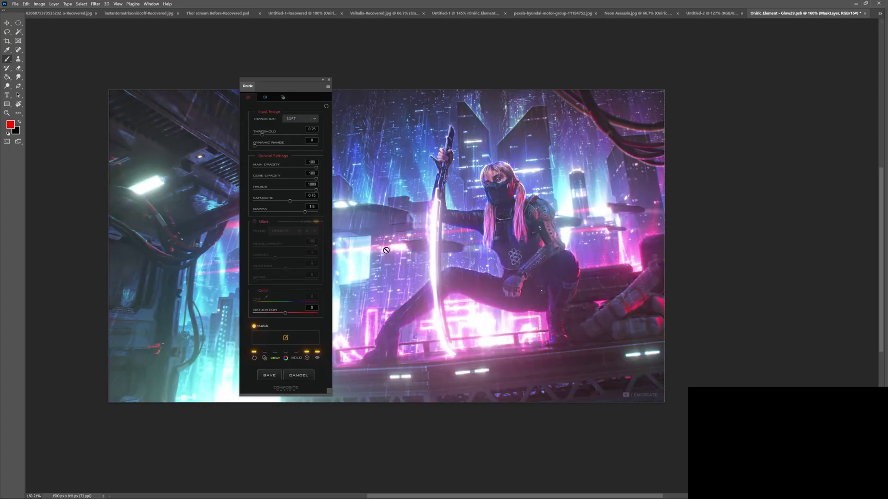
left_click(320, 359)
left_click(321, 359)
left_click(276, 358)
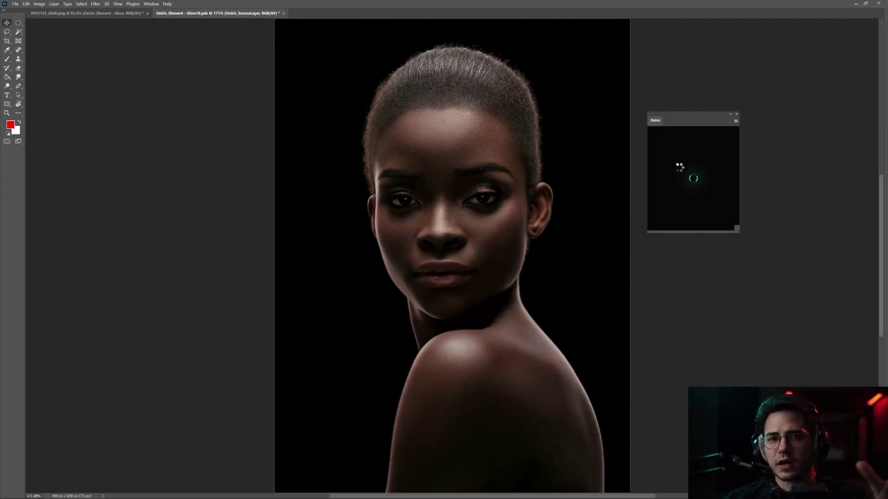
Set the portrait glow's exposure to 0, keeping the Oniric panel clear of the face.
left_click_drag(693, 119, 658, 100)
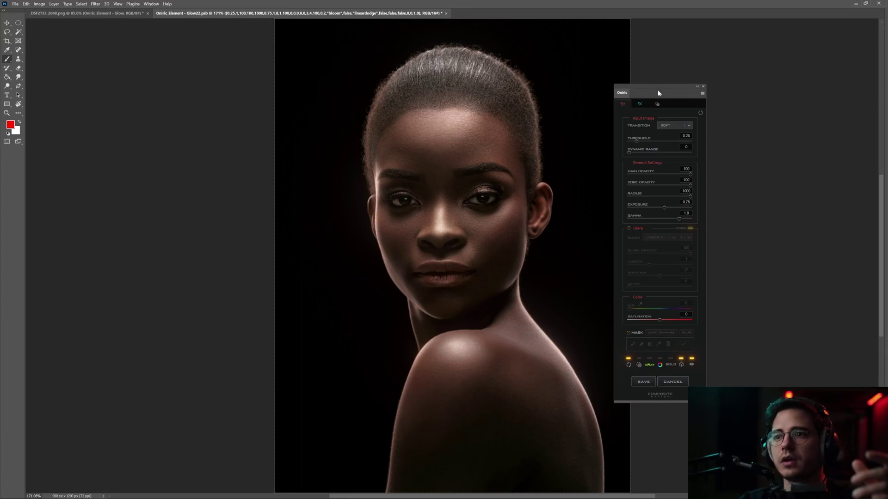
left_click_drag(658, 93, 657, 89)
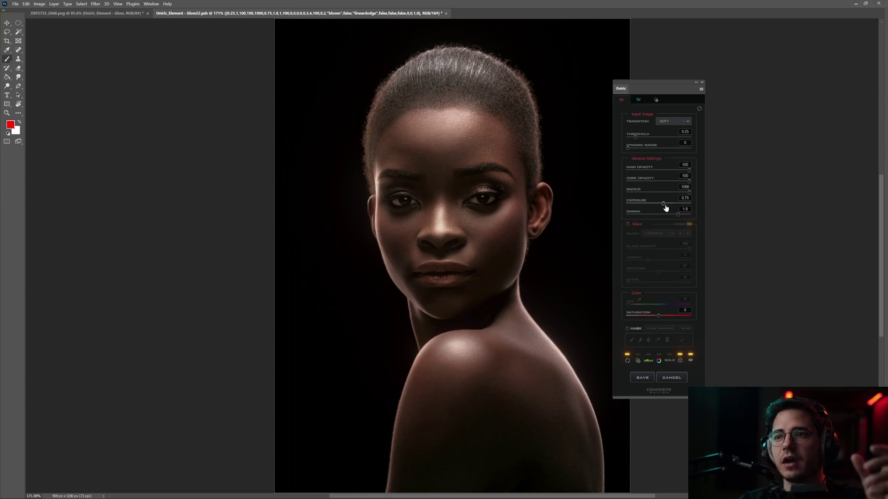
left_click_drag(663, 203, 674, 202)
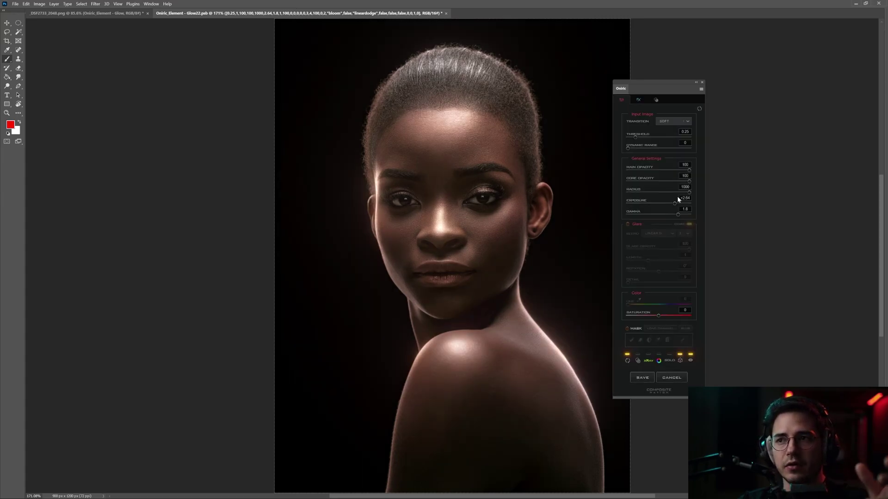
left_click(688, 180)
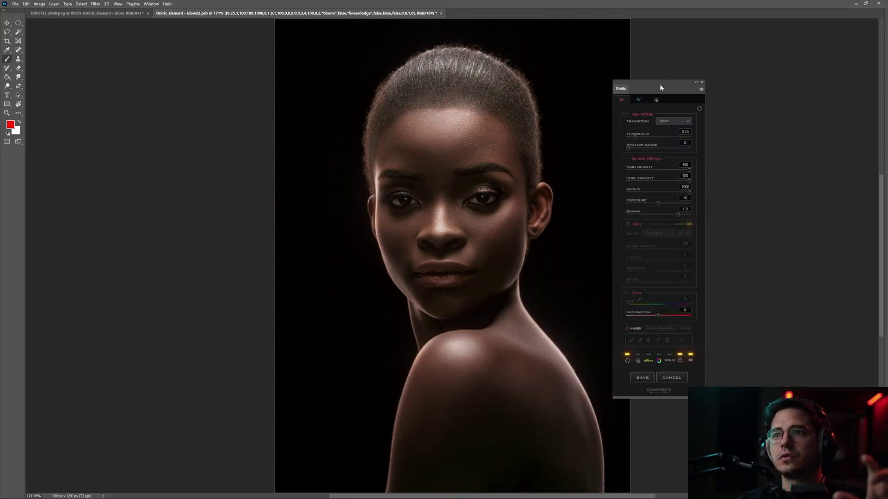
left_click_drag(660, 85, 656, 105)
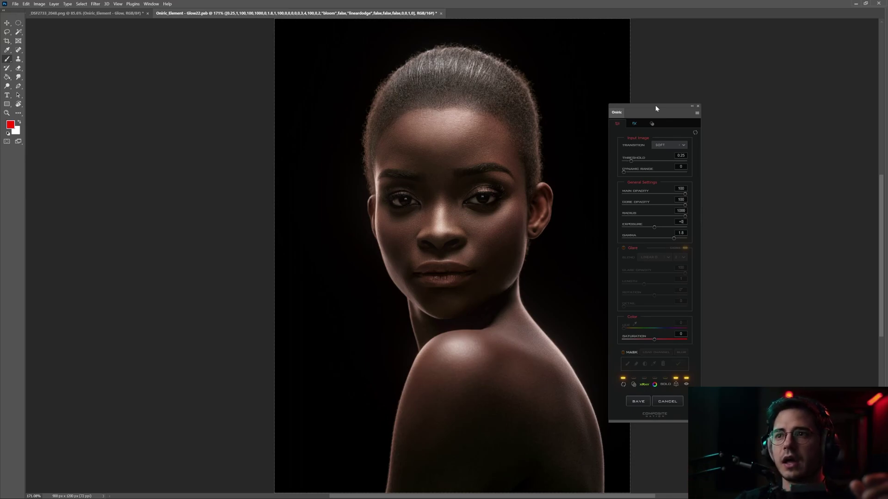
left_click_drag(655, 109, 658, 96)
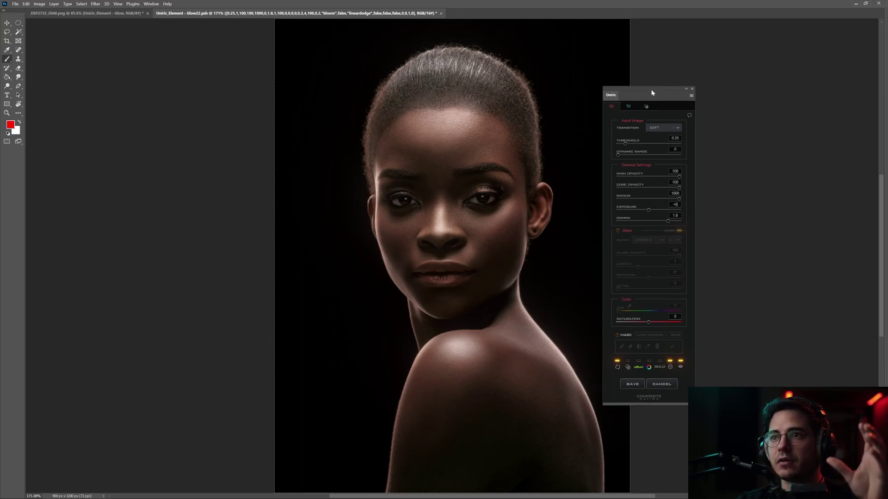
Turn off live updating and paint a glow mask along both outer edges of the face, neck and shoulders.
left_click(617, 367)
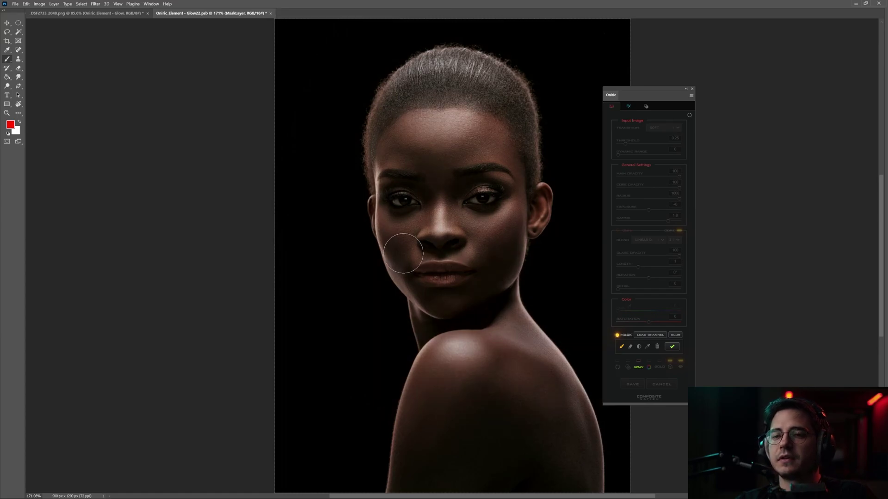
mouse_move(377, 170)
left_mouse_down()
mouse_move(380, 255)
mouse_move(408, 342)
mouse_move(388, 489)
left_mouse_up()
mouse_move(531, 221)
left_mouse_down()
mouse_move(518, 259)
mouse_move(598, 481)
mouse_move(588, 390)
left_mouse_up()
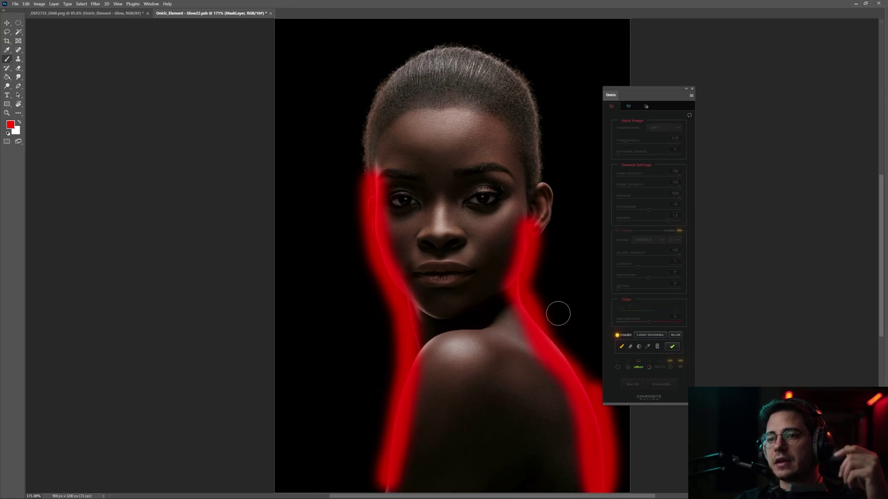
left_click(672, 346)
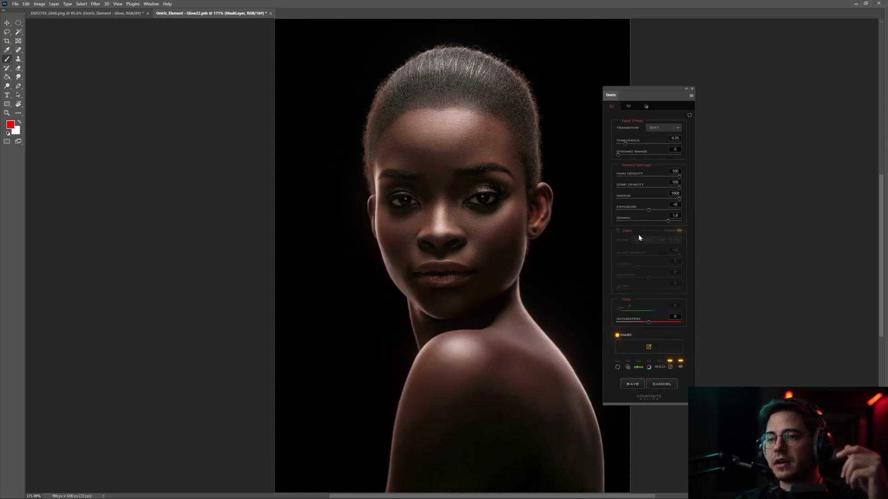
Enable glare with Linear Dodge blending, glare opacity 75, length 1.96, rotation -68° and detail 9.
left_click(626, 232)
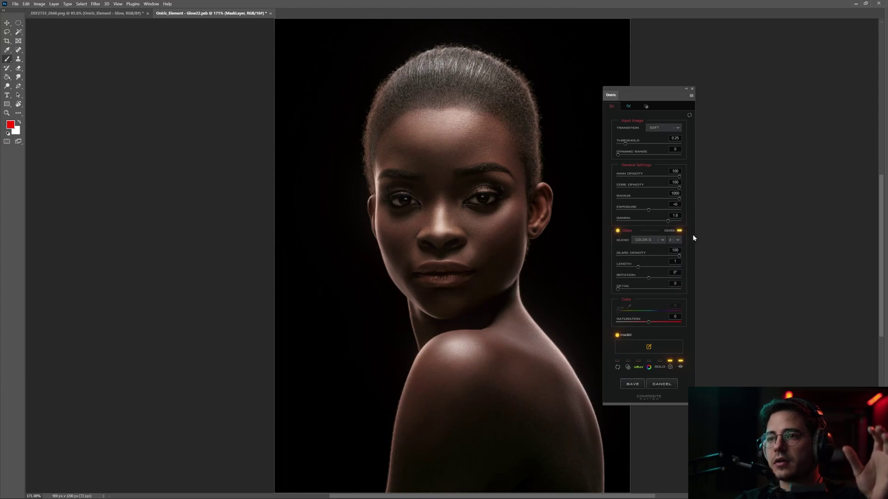
left_click(661, 241)
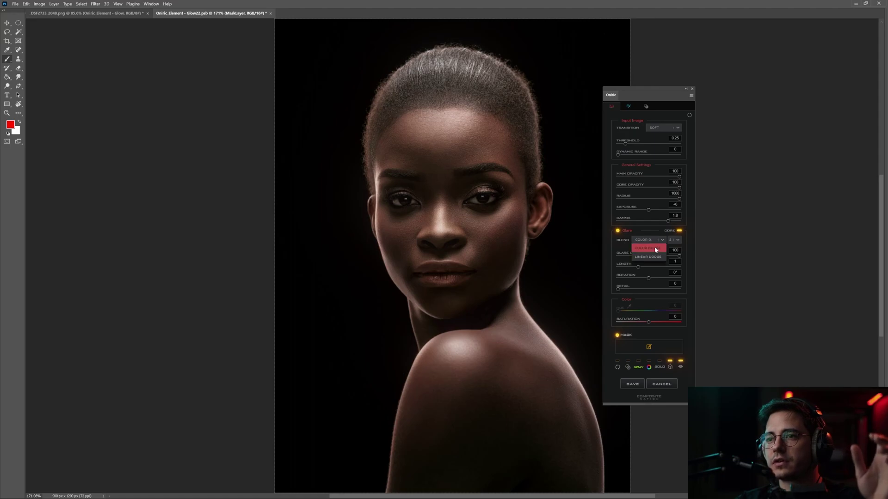
left_click(649, 257)
left_click_drag(638, 267, 658, 268)
left_click(665, 258)
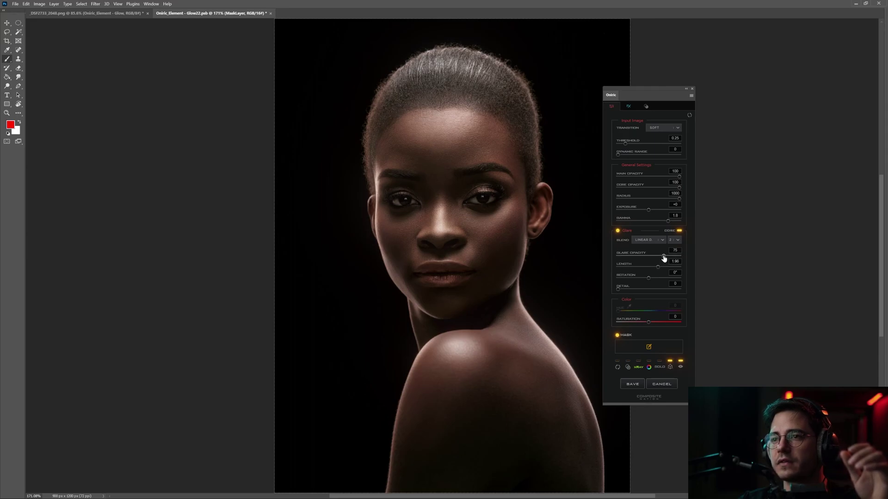
mouse_move(620, 290)
left_mouse_down()
mouse_move(634, 279)
mouse_move(625, 283)
left_mouse_up()
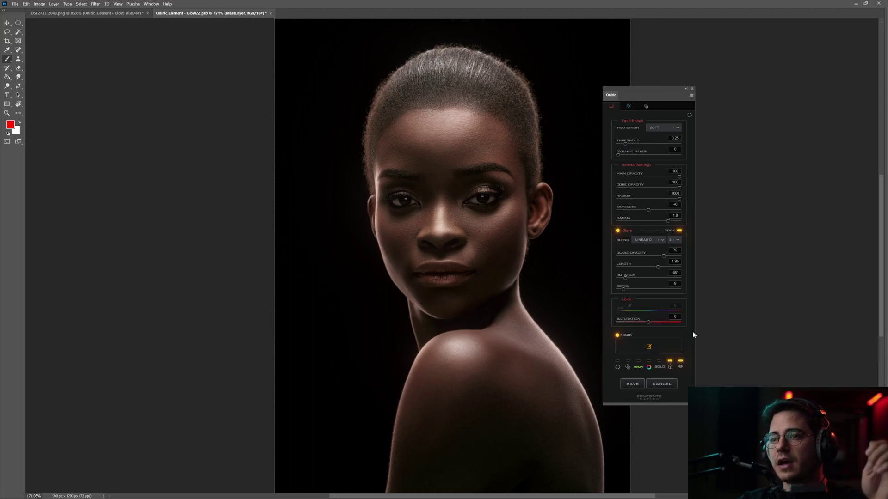
Enable custom colouring for the portrait glow with hue 111° and turn live updating back on.
left_click(649, 368)
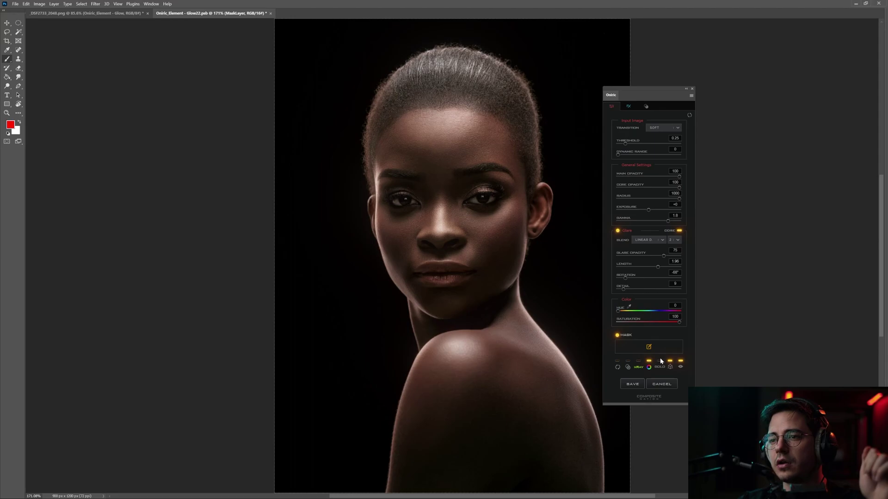
left_click_drag(626, 311, 637, 312)
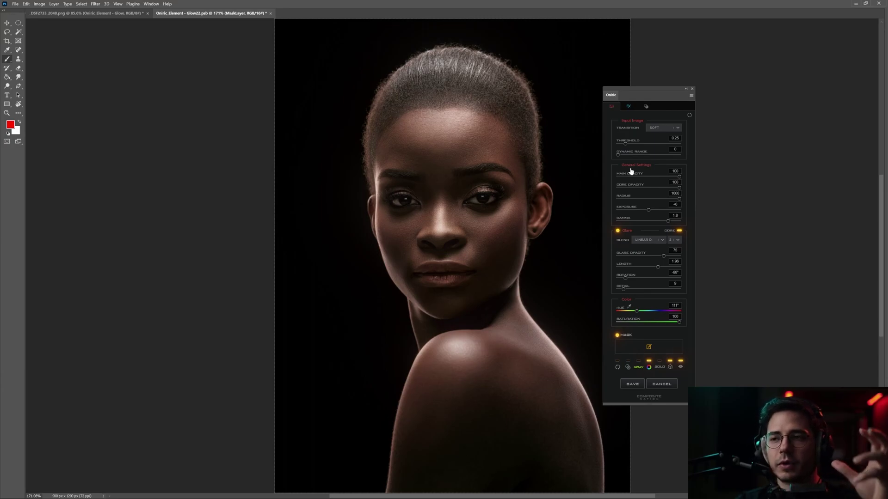
left_click_drag(643, 89, 640, 87)
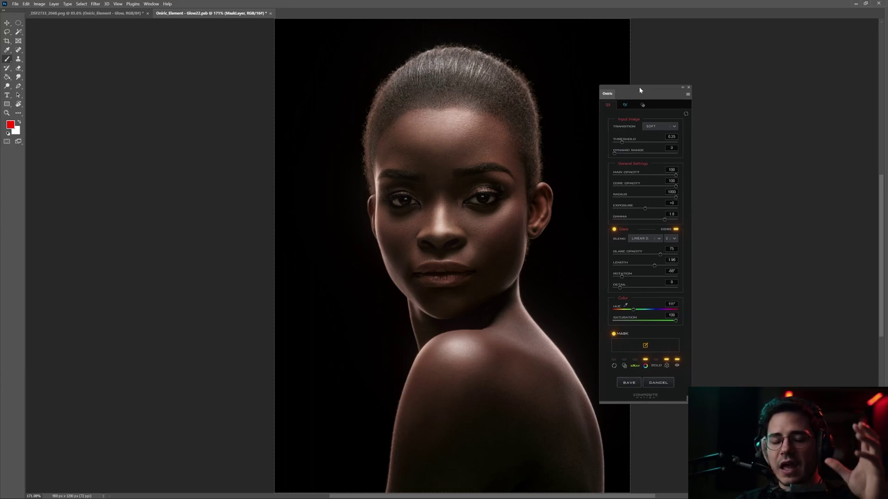
mouse_move(639, 88)
left_mouse_down()
mouse_move(654, 91)
mouse_move(646, 100)
left_mouse_up()
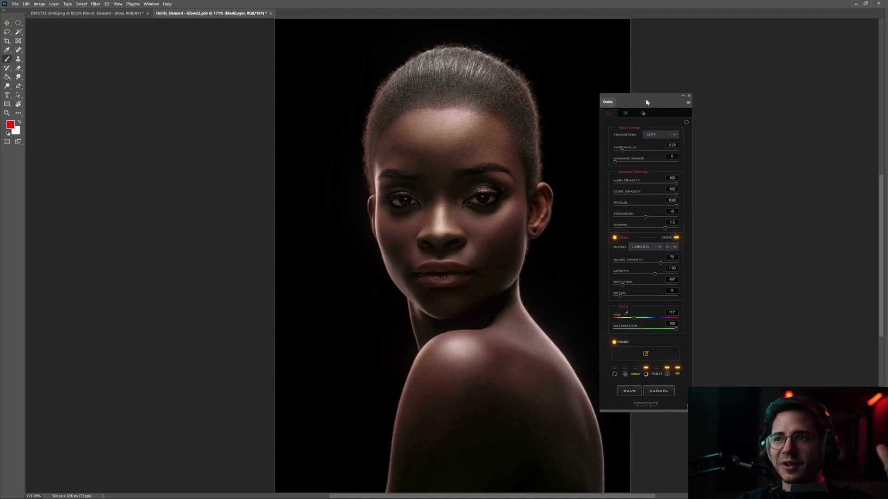
left_click(615, 375)
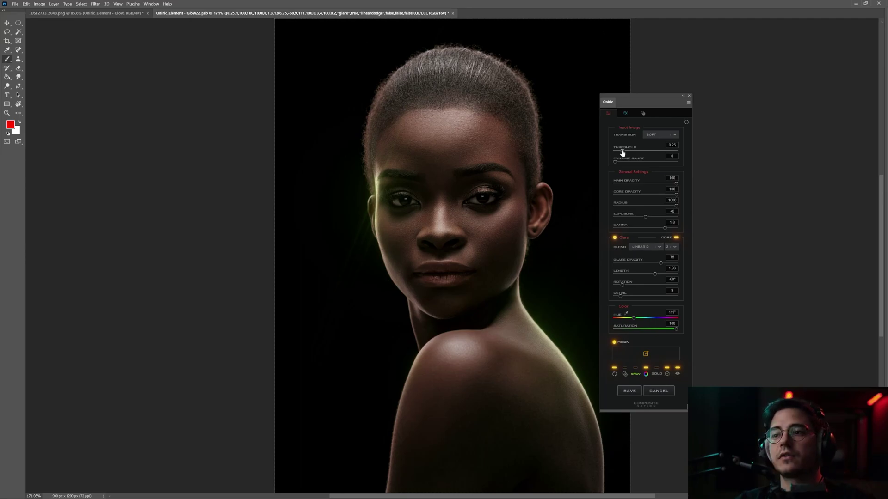
Set the green glow's threshold to 0.66 and its hue to 109°.
left_click_drag(622, 151, 633, 151)
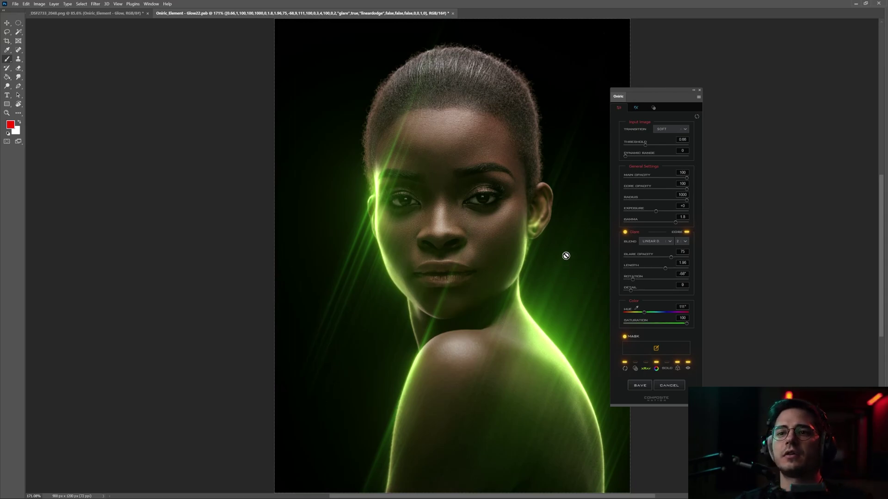
left_click(646, 314)
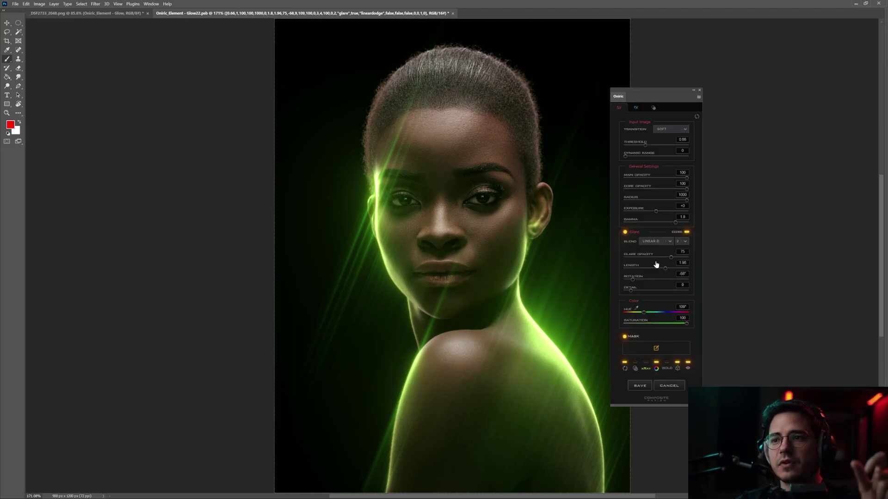
left_click_drag(659, 97, 658, 94)
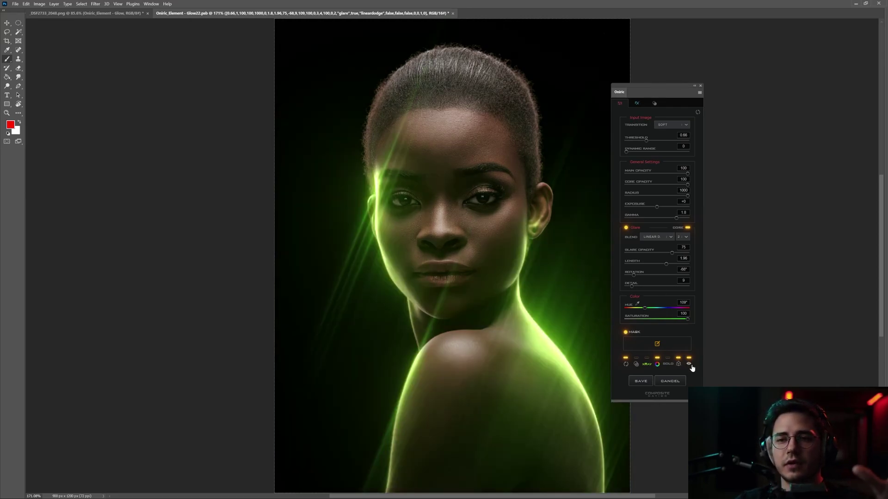
Switch live updating of the portrait glow off and back on.
left_click(626, 364)
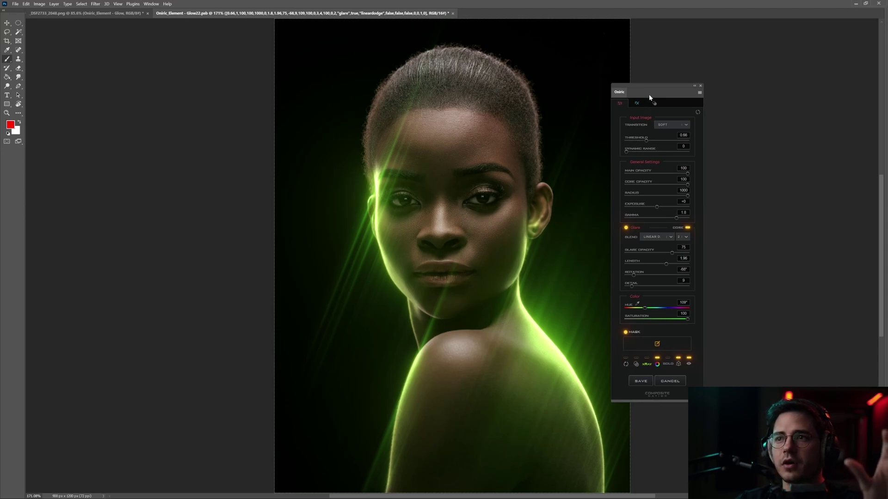
left_click_drag(649, 94, 647, 97)
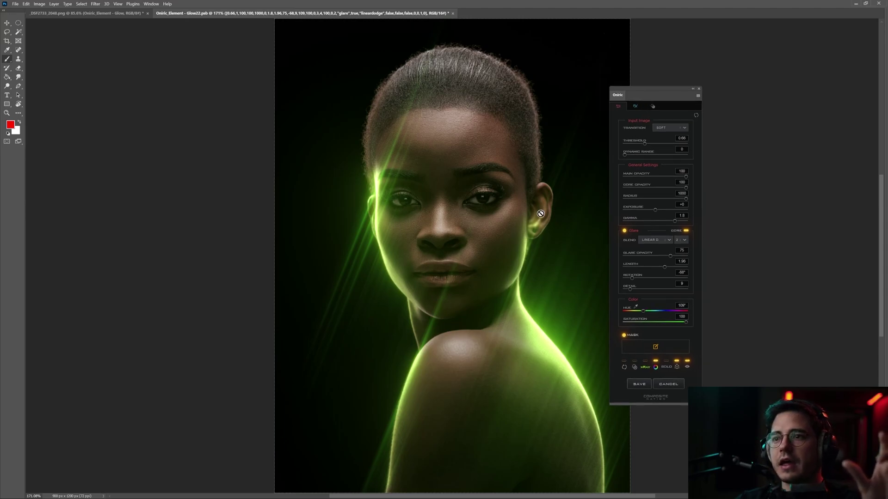
left_click(625, 368)
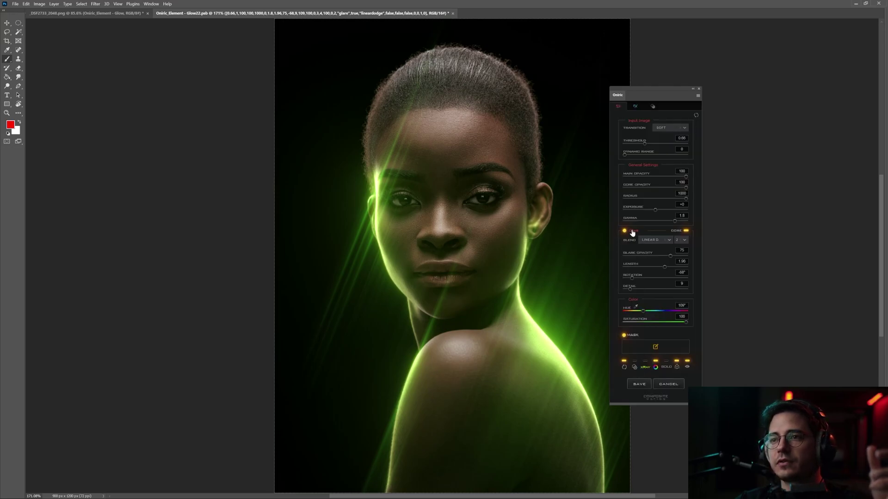
Disable the glare streaks on the portrait's green glow.
left_click(624, 231)
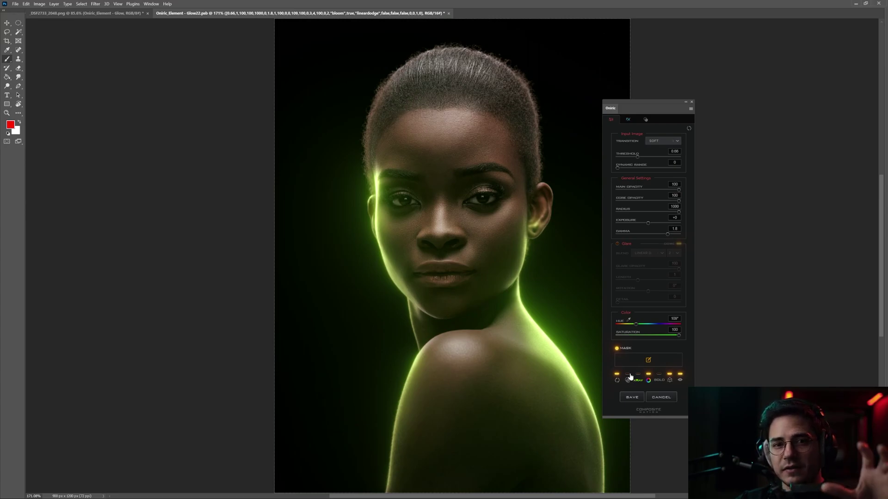
left_click_drag(646, 104, 644, 101)
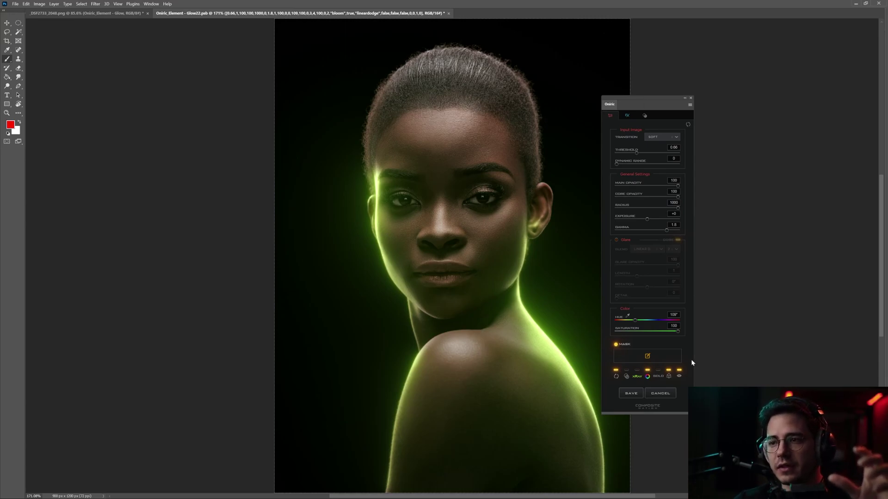
Turn on transparent-background output for the portrait's green glow and isolate the glow with solo.
left_click(626, 378)
left_click(626, 378)
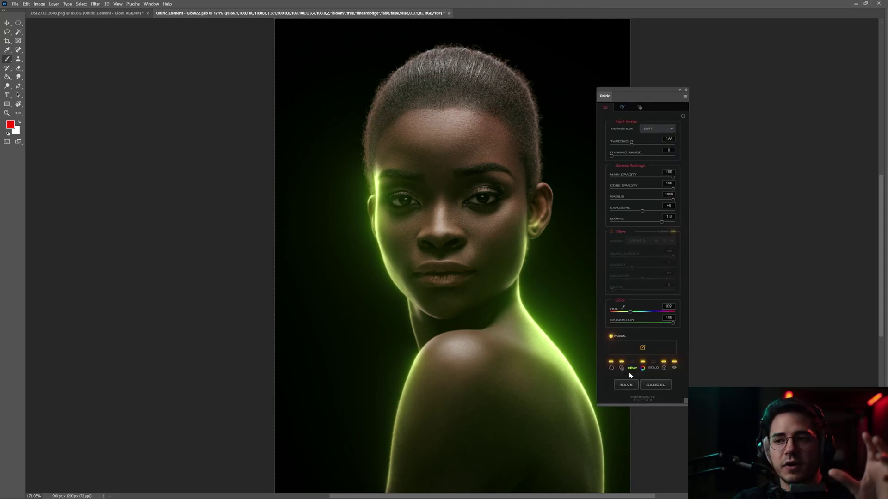
left_click(654, 368)
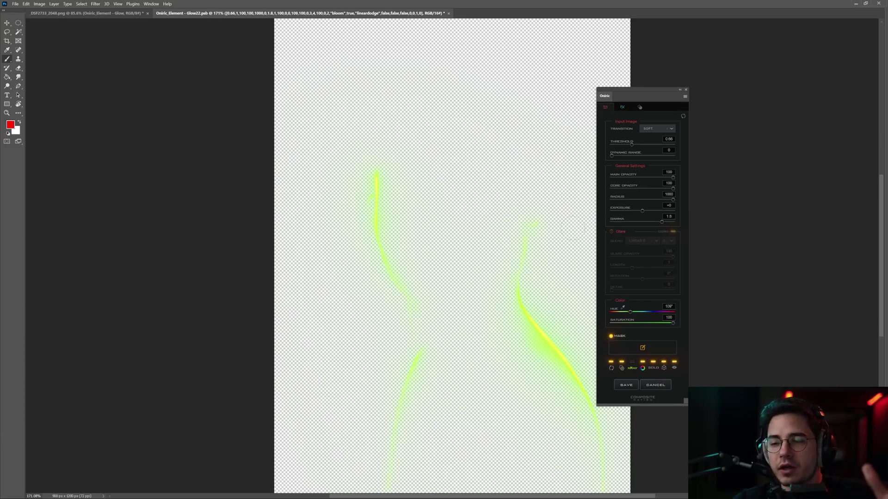
Compare the soloed green glow on black and on a transparent background, ending with transparent output off.
left_click(622, 368)
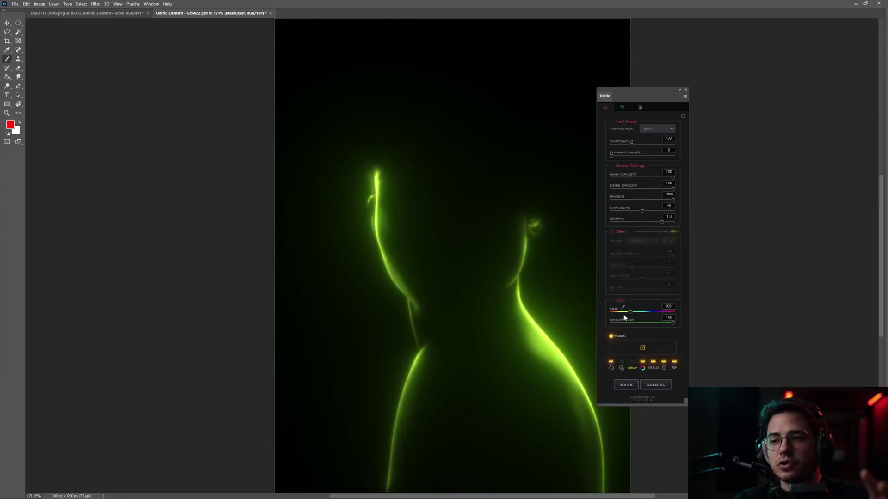
left_click(621, 370)
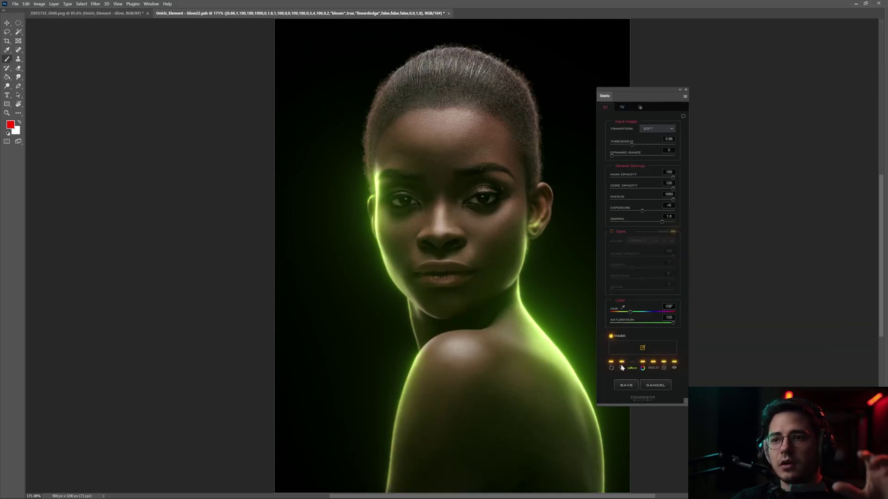
left_click(652, 369)
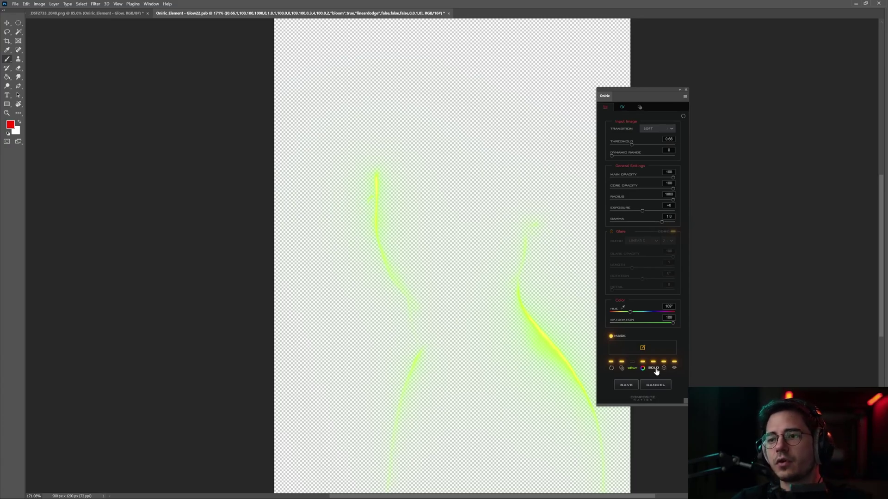
left_click(621, 368)
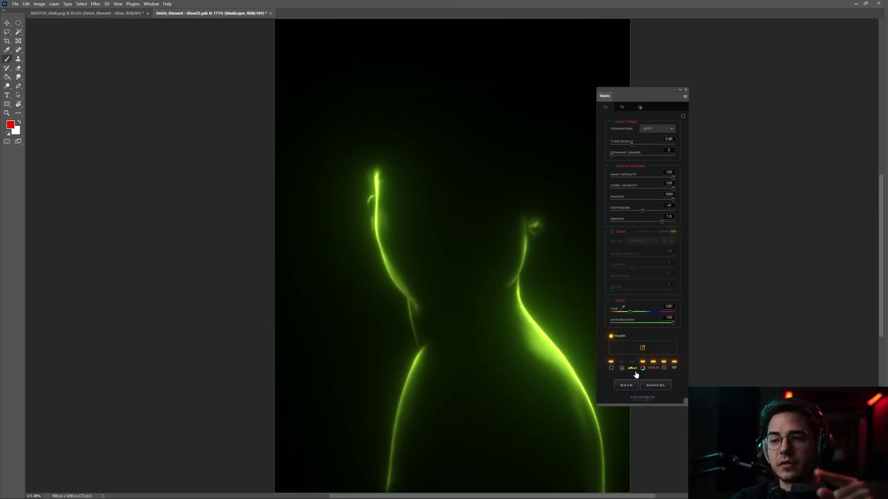
Inspect the glow's extent in the false-colour preview, then return to the normal portrait view.
left_click(632, 369)
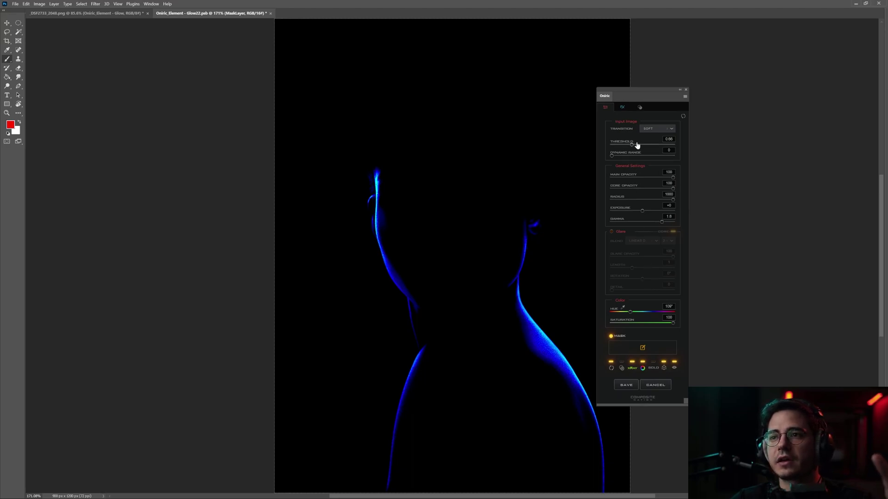
left_click_drag(645, 92, 645, 91)
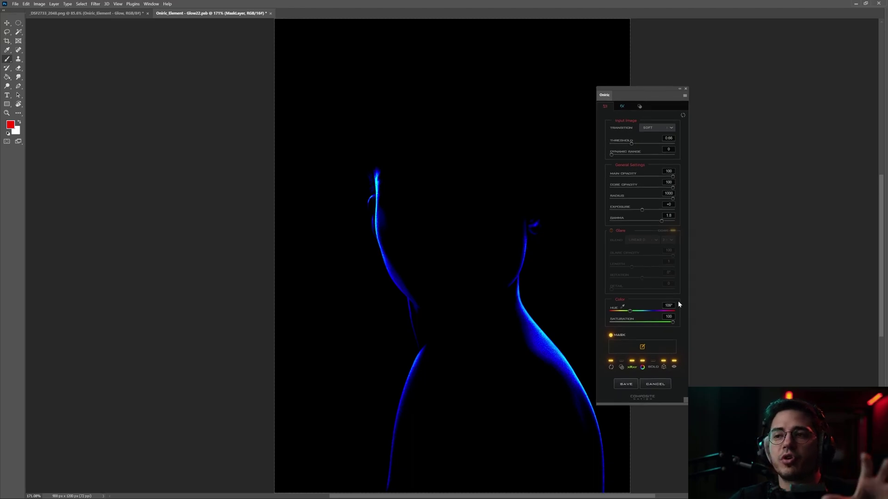
left_click(631, 367)
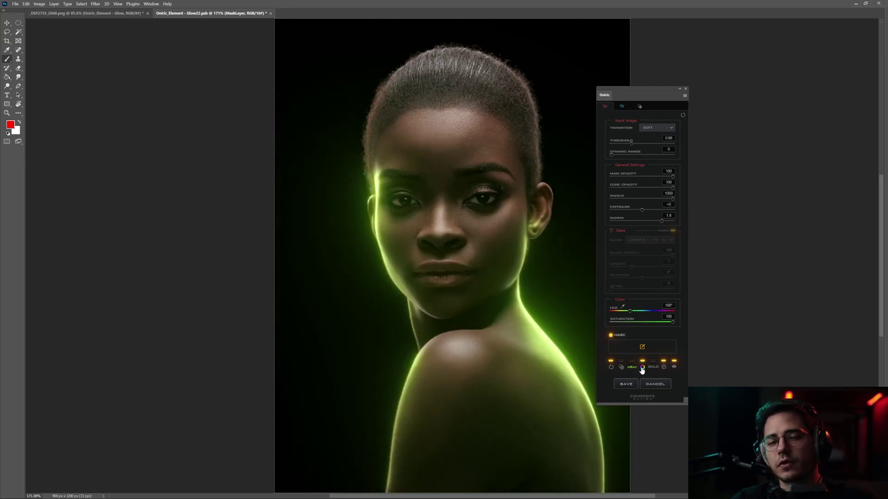
Disable custom colouring, compare the uncoloured glow hidden and shown, then re-enable the custom green colour.
left_click(641, 367)
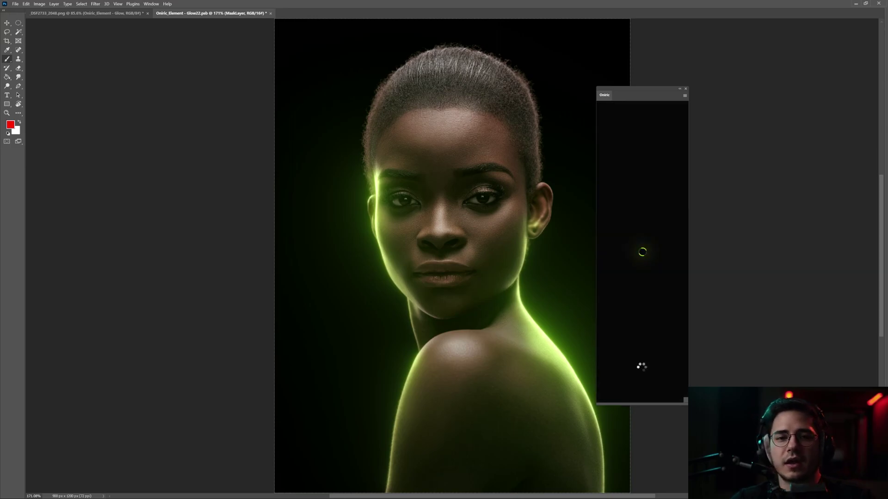
left_click(674, 368)
left_click(673, 367)
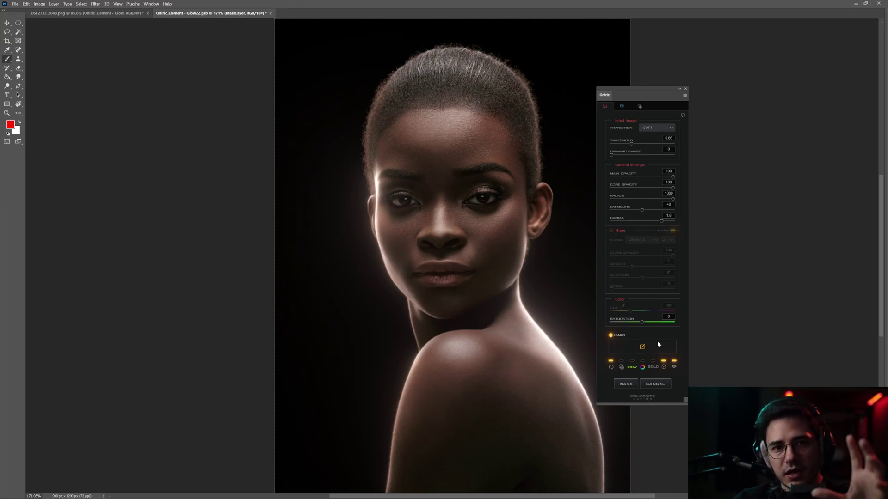
left_click(642, 367)
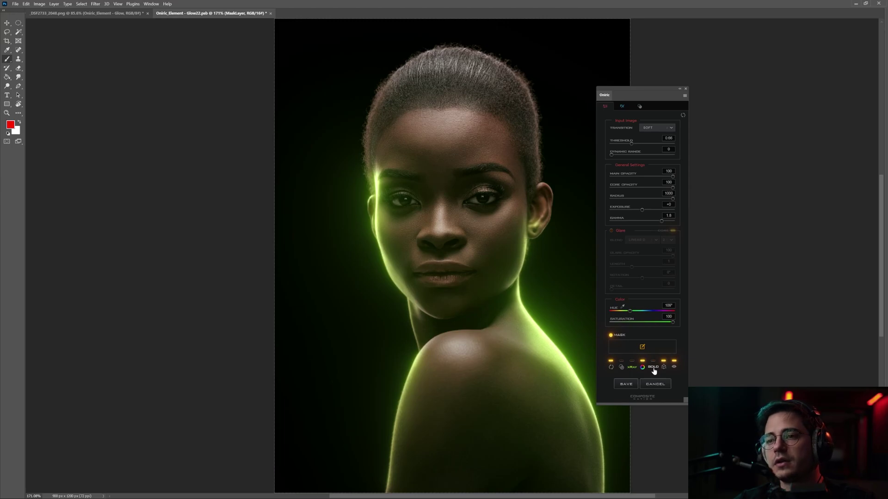
Solo the green glow to view it on black, then bring the full portrait back.
left_click(653, 368)
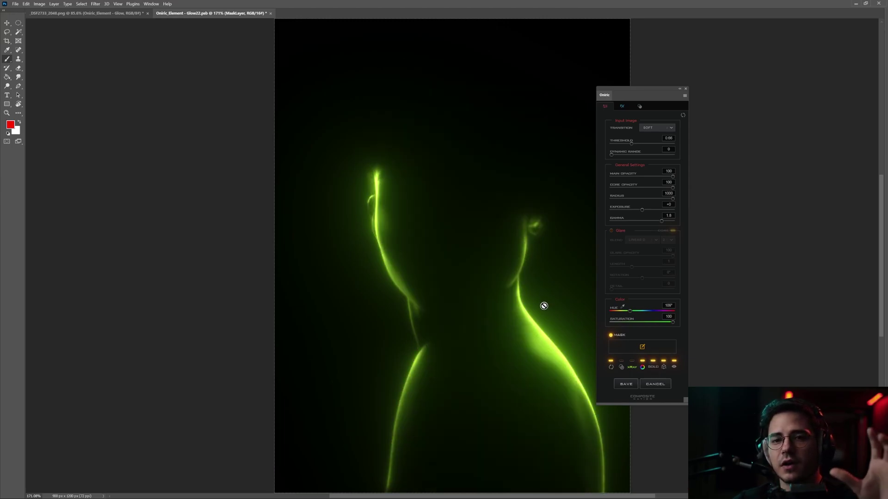
left_click(655, 365)
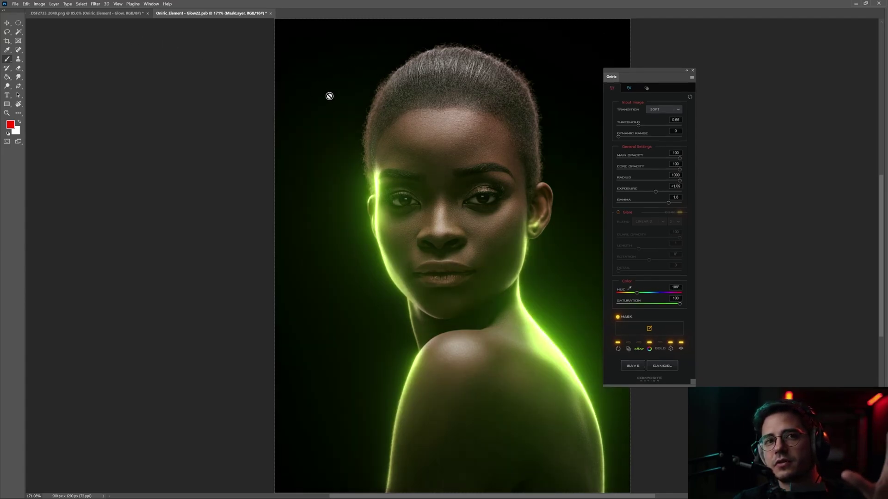
Check the glow document's colour mode and bit depth without changing them.
left_click(40, 4)
mouse_move(69, 10)
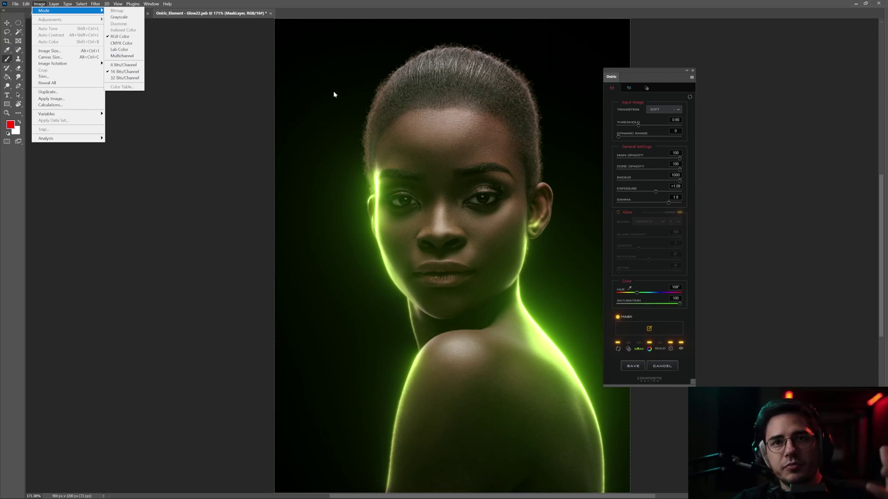
left_click(651, 79)
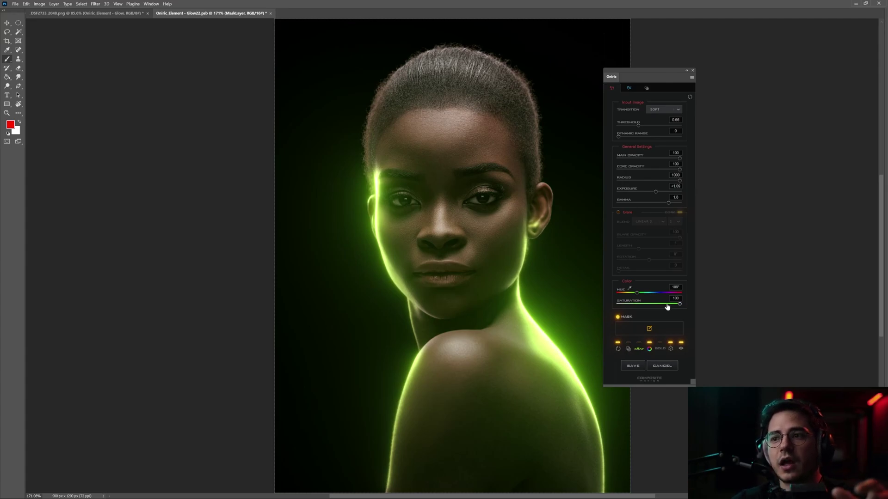
Switch the glow document to 8 bits per channel and verify its bit depth in the image mode settings.
left_click(672, 350)
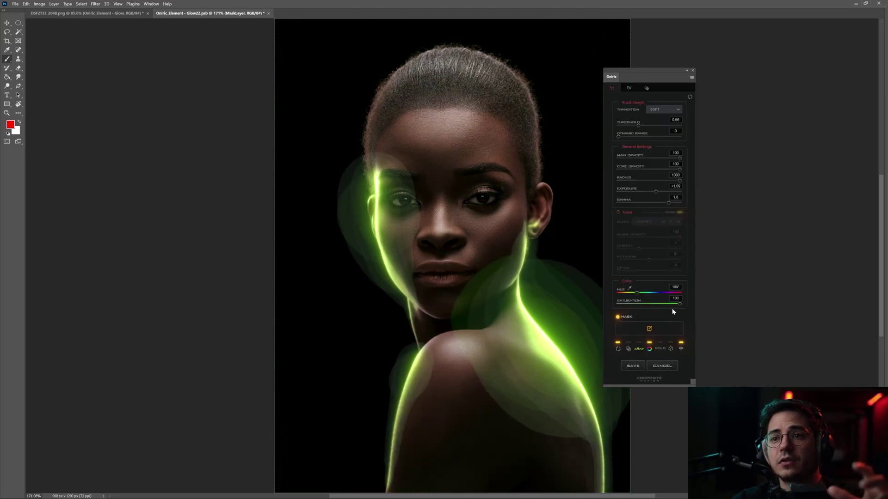
left_click_drag(646, 76, 651, 75)
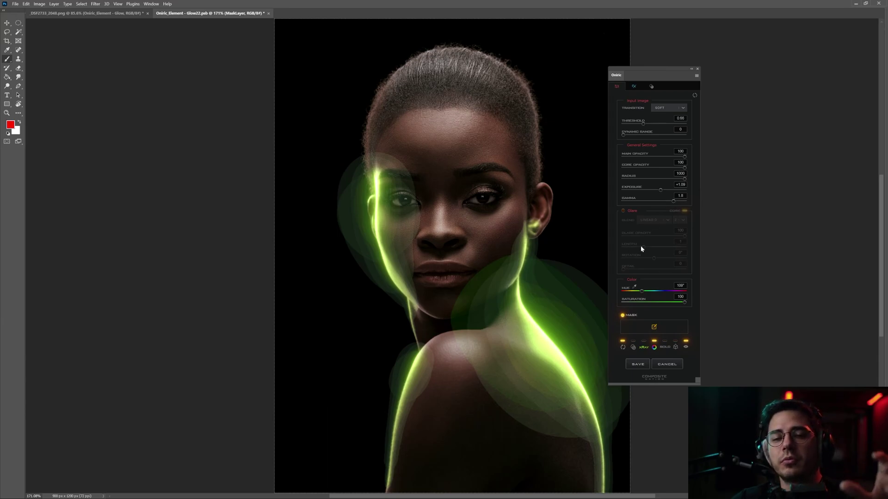
left_click(41, 4)
mouse_move(47, 11)
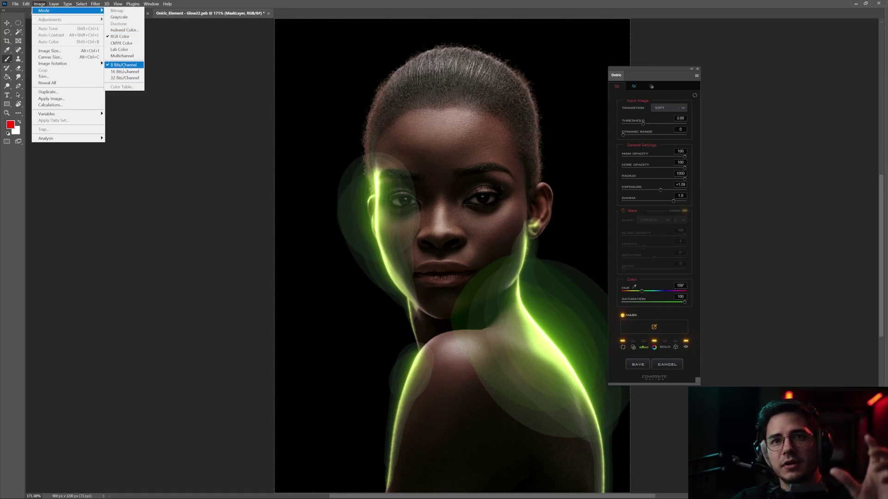
left_click(276, 3)
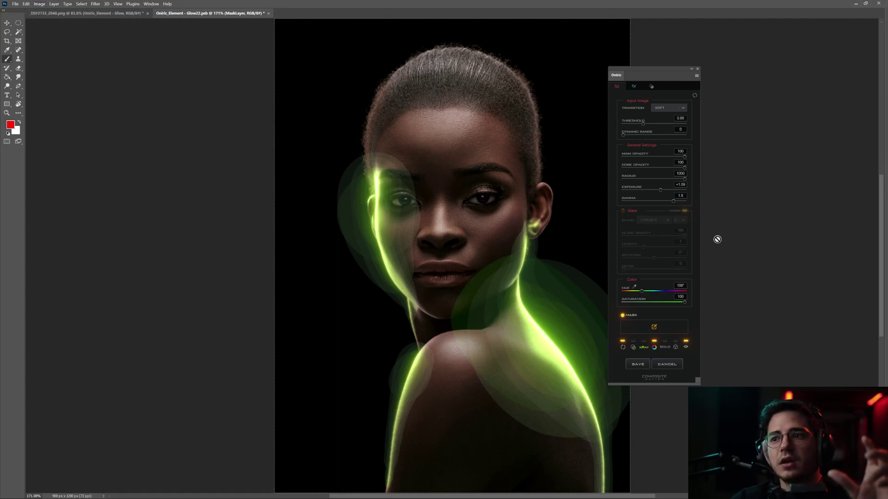
Switch the glow document back to 16 bits per channel and verify its image mode.
left_click(676, 347)
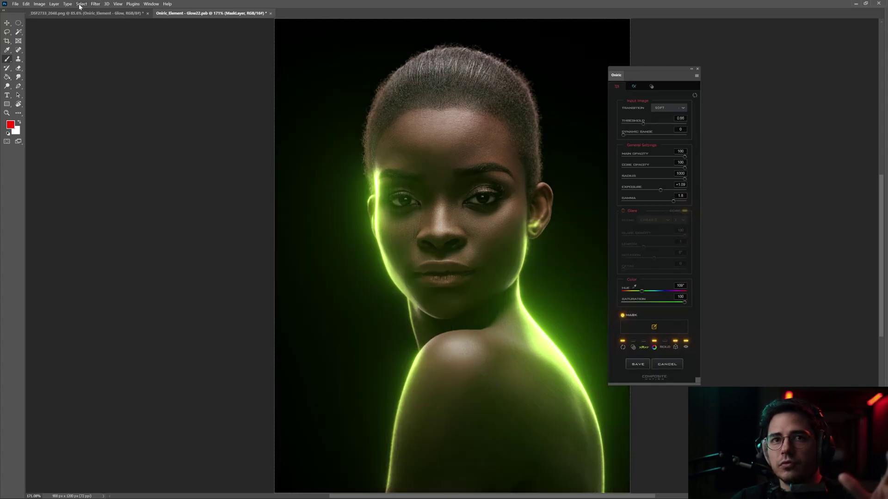
left_click(40, 4)
mouse_move(47, 10)
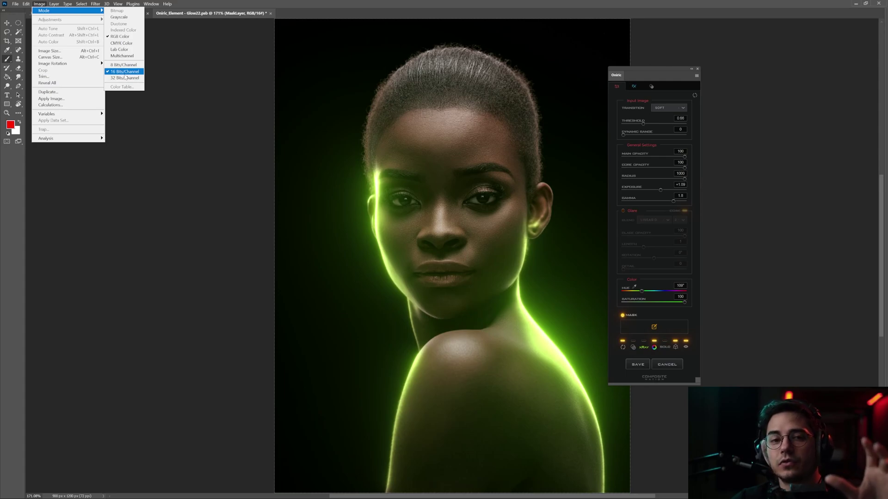
left_click(429, 182)
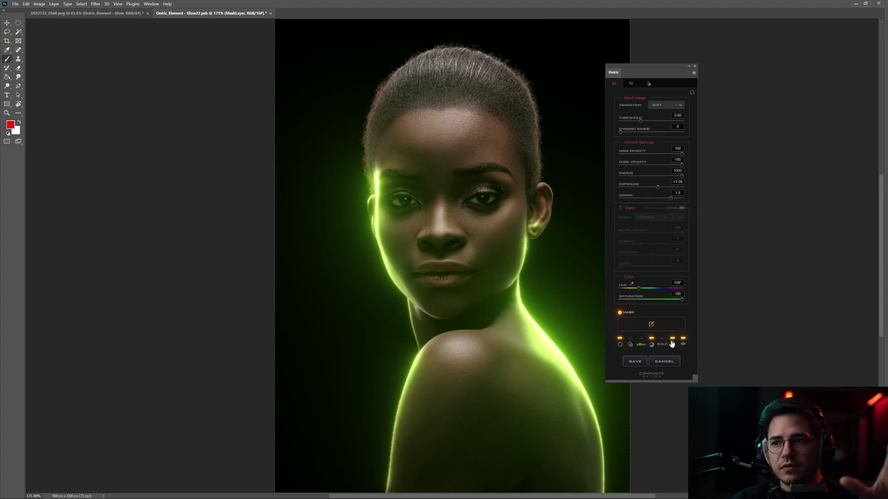
Toggle the glow's high bit depth off and on again to compare the banding on the portrait.
left_click(672, 343)
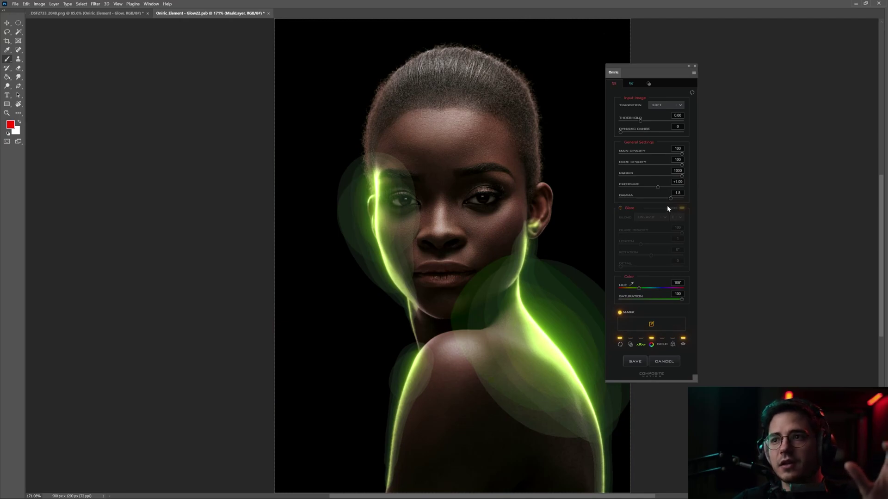
left_click_drag(651, 65, 649, 63)
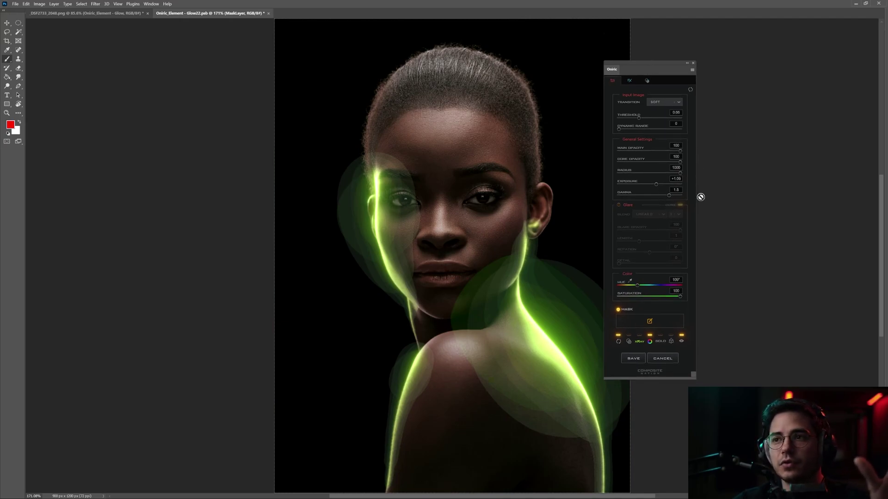
left_click(631, 359)
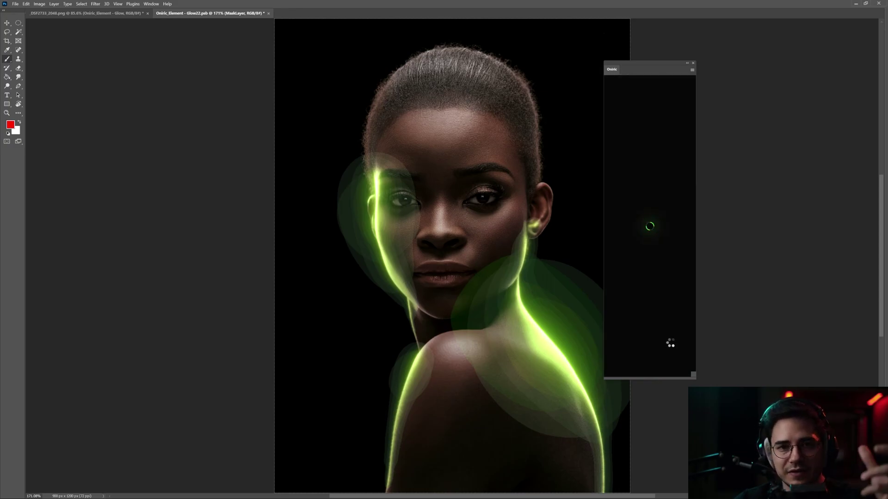
Toggle the glow preview off and on repeatedly to compare the portrait before and after the effect.
left_click(682, 342)
left_click(682, 342)
left_click(682, 342)
left_click(682, 341)
left_click(682, 342)
left_click(682, 341)
left_click(682, 342)
left_click(682, 342)
left_click(682, 342)
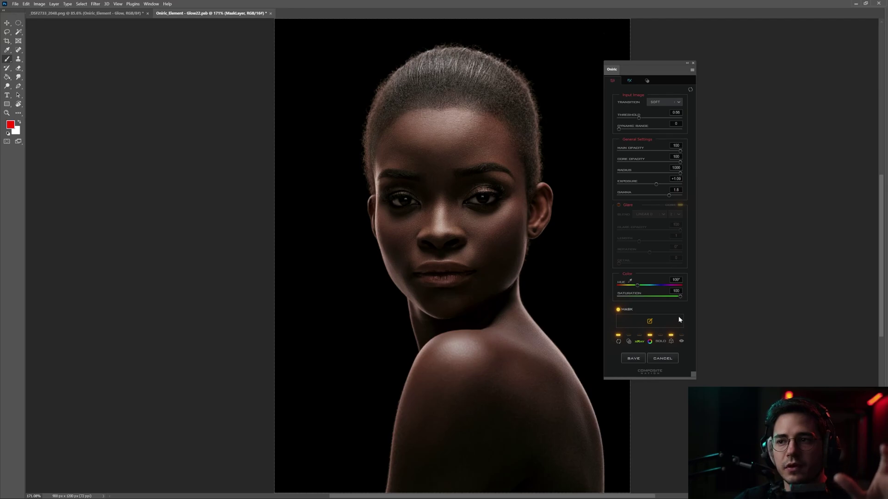
left_click(682, 342)
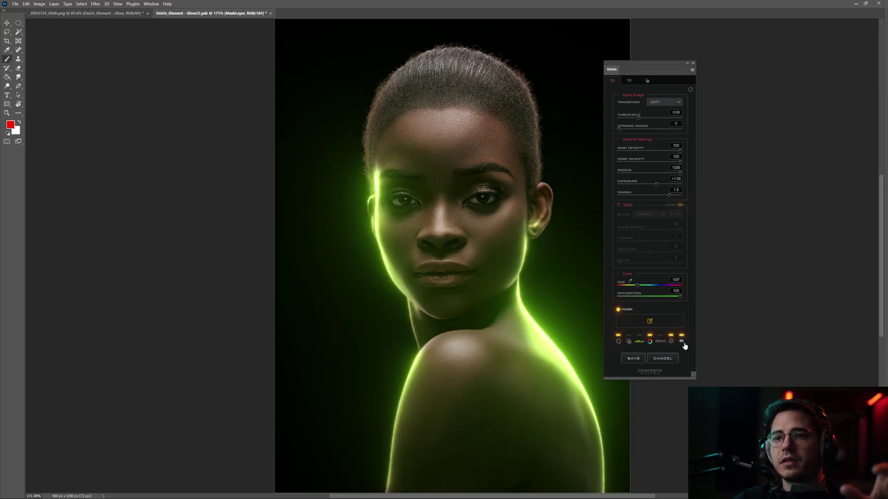
left_click(682, 342)
left_click(682, 341)
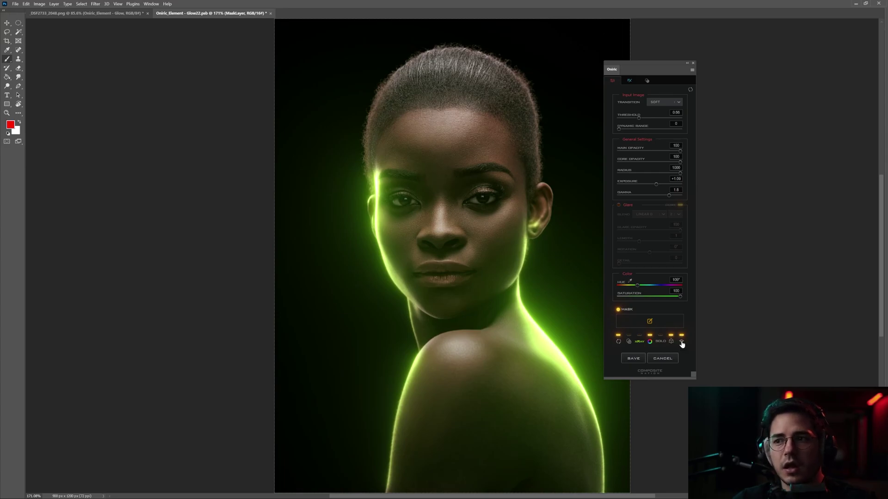
left_click(682, 343)
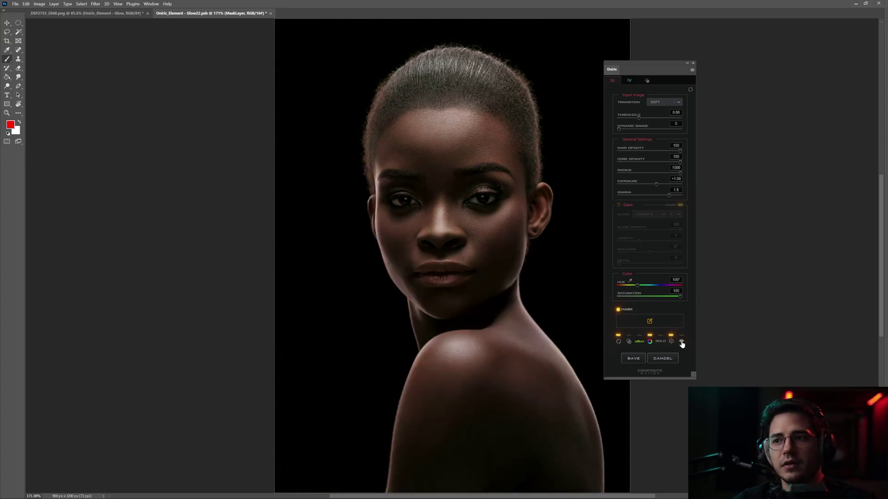
left_click(682, 342)
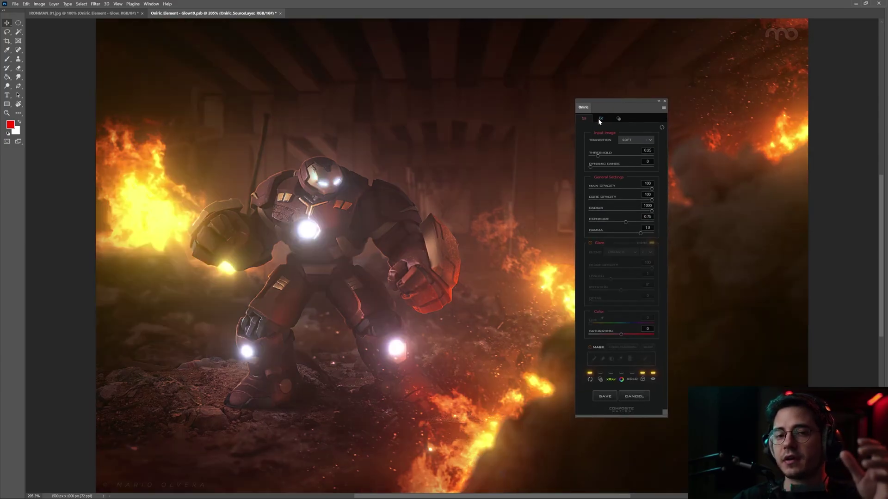
View the glare spectrum and light dispersion settings for the armoured robot image, then return to the main glow settings.
left_click(600, 119)
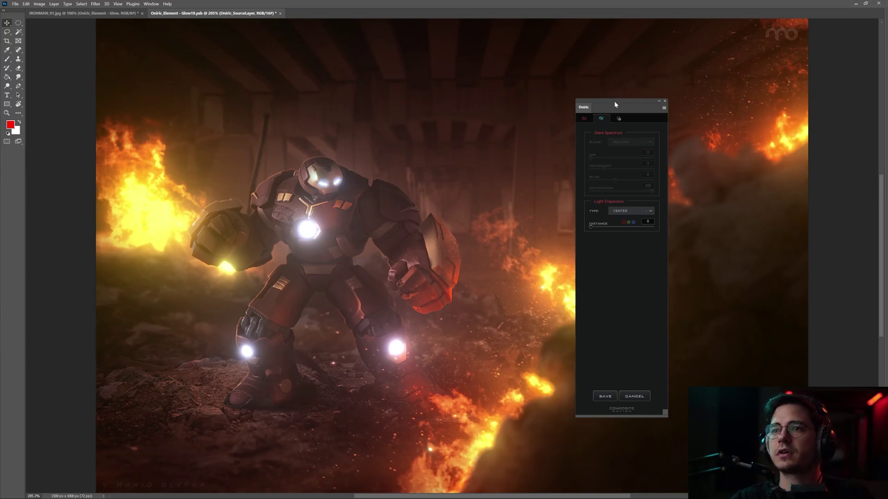
left_click_drag(614, 101, 621, 97)
left_click(591, 114)
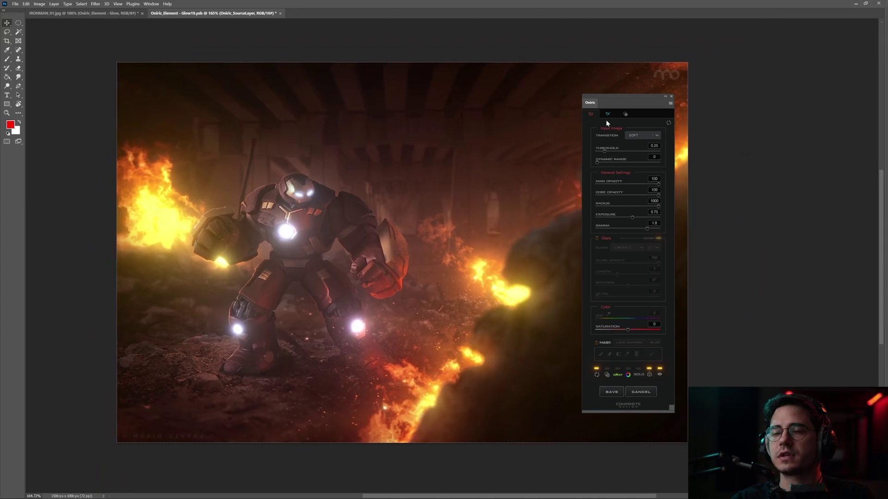
Paint a glow mask over the fires on both sides of the armoured robot and along the rocky slope, and apply it.
left_click_drag(625, 102, 676, 90)
left_click(654, 332)
mouse_move(487, 354)
left_mouse_down()
mouse_move(408, 379)
mouse_move(426, 415)
mouse_move(390, 449)
mouse_move(512, 288)
mouse_move(487, 267)
mouse_move(509, 250)
mouse_move(401, 276)
left_mouse_up()
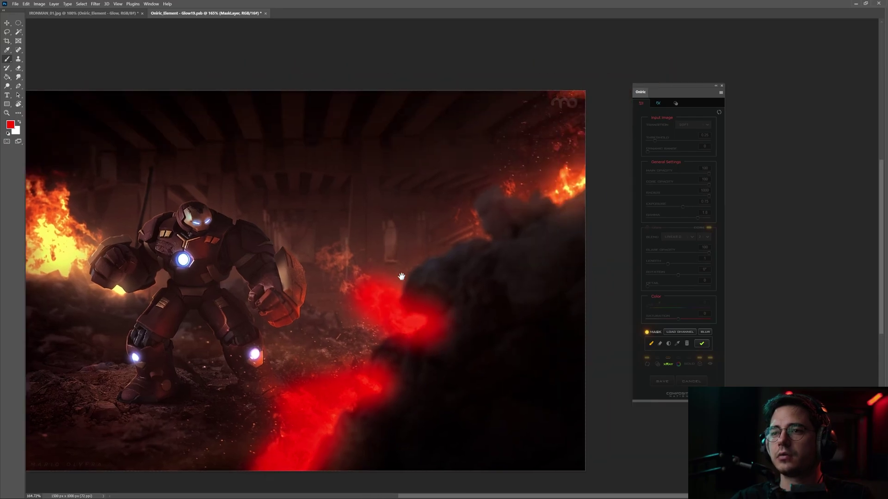
left_click_drag(556, 195, 583, 176)
mouse_move(138, 302)
left_mouse_down()
mouse_move(368, 249)
mouse_move(278, 199)
mouse_move(258, 143)
mouse_move(261, 176)
left_mouse_up()
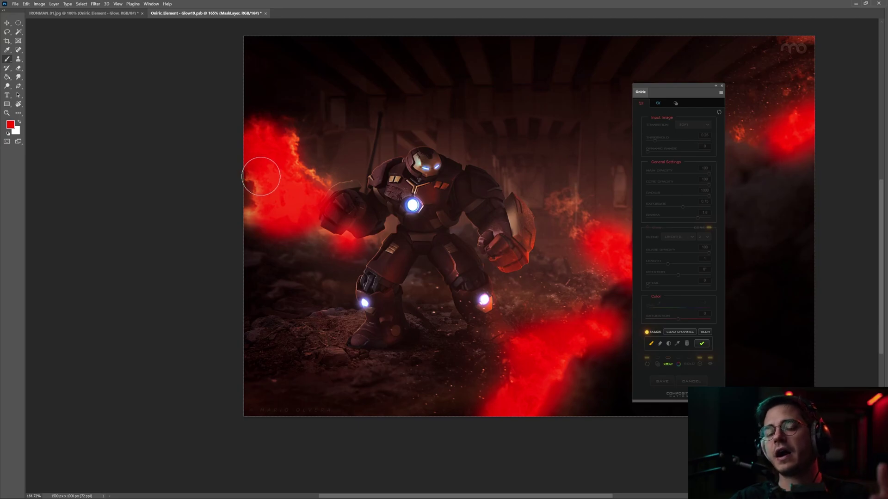
left_click_drag(310, 202, 282, 176)
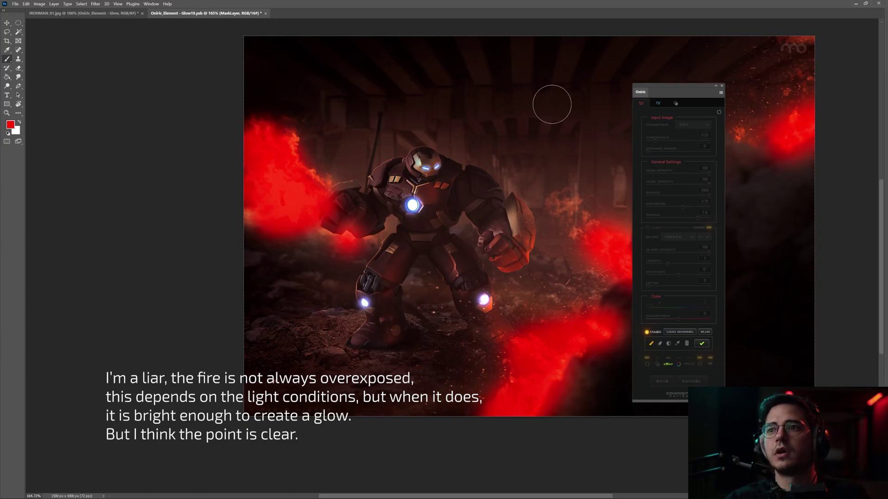
left_click_drag(680, 92, 688, 90)
mouse_move(589, 111)
left_mouse_down()
mouse_move(455, 123)
mouse_move(458, 133)
mouse_move(463, 127)
left_mouse_up()
left_click_drag(341, 191, 357, 179)
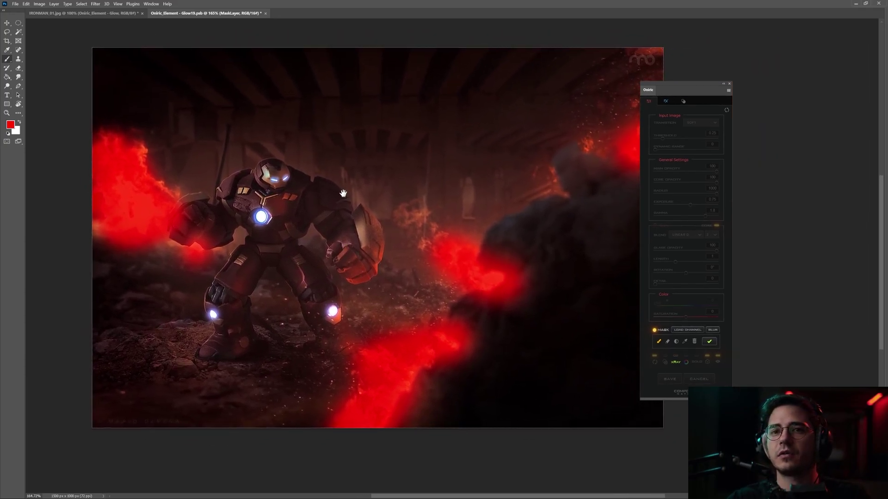
left_click(709, 342)
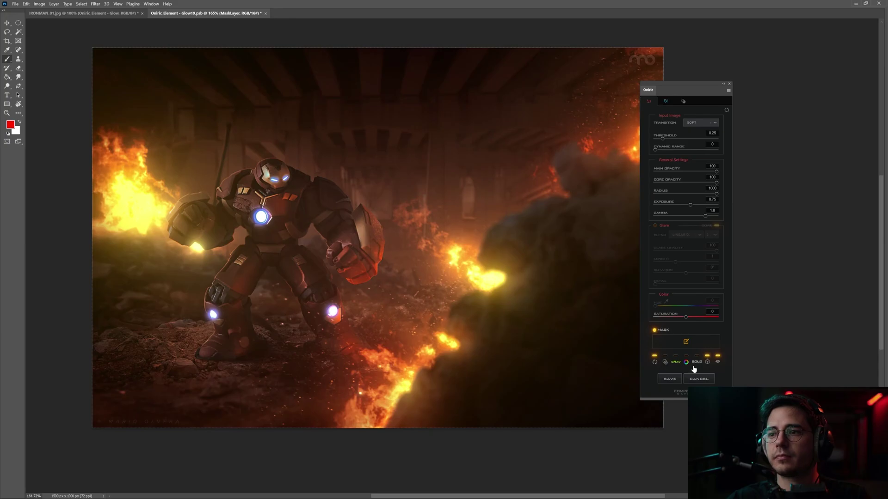
Colourize the glow with saturation 74 and hue 11°, and raise its exposure to +2.18.
left_click(687, 363)
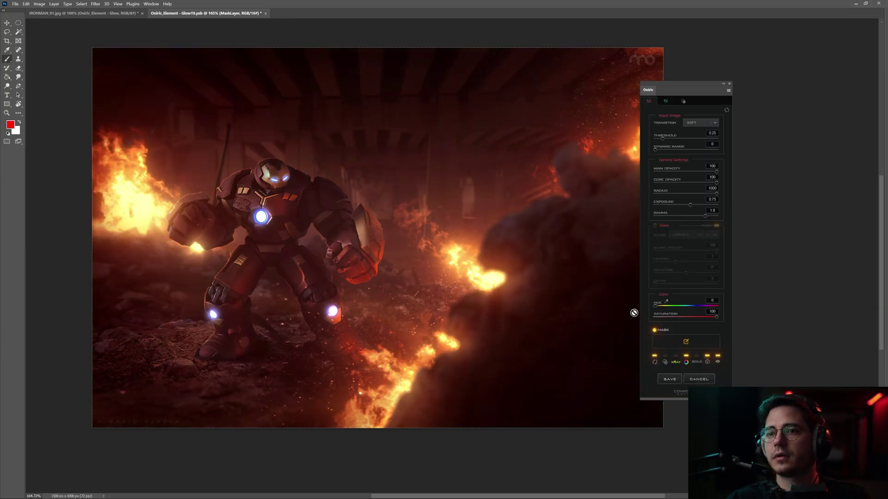
left_click_drag(704, 318, 700, 317)
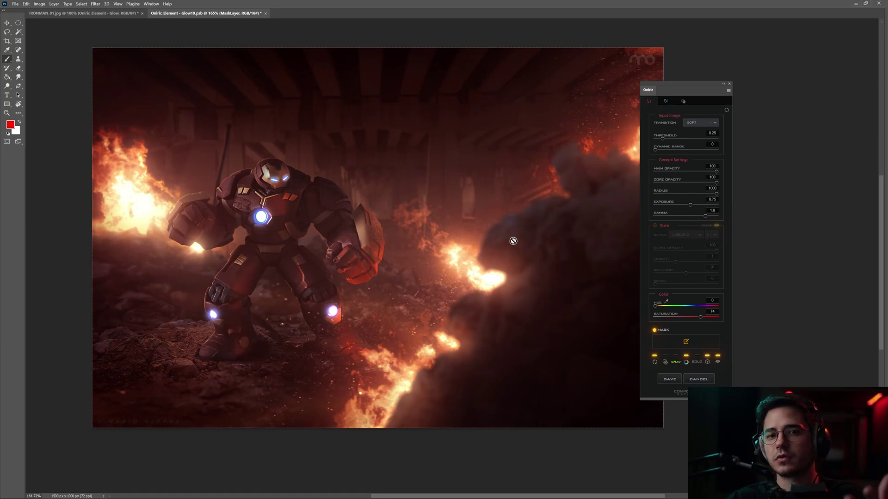
left_click(697, 205)
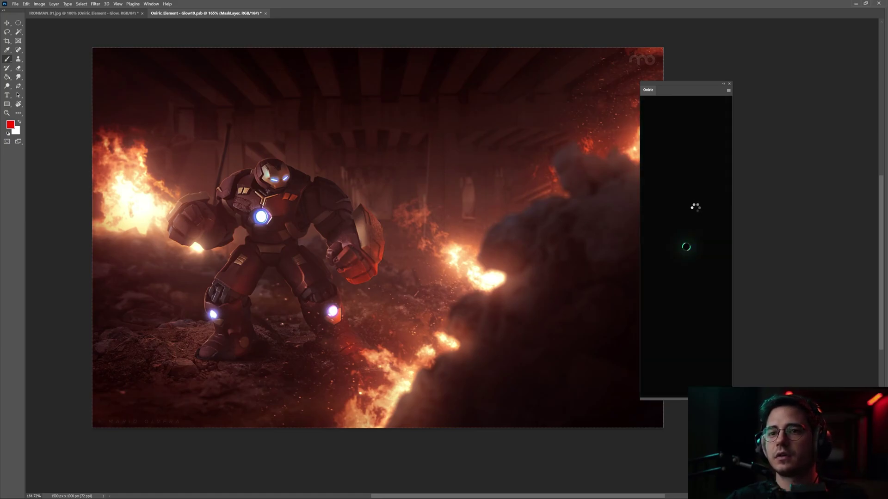
left_click_drag(655, 308, 657, 307)
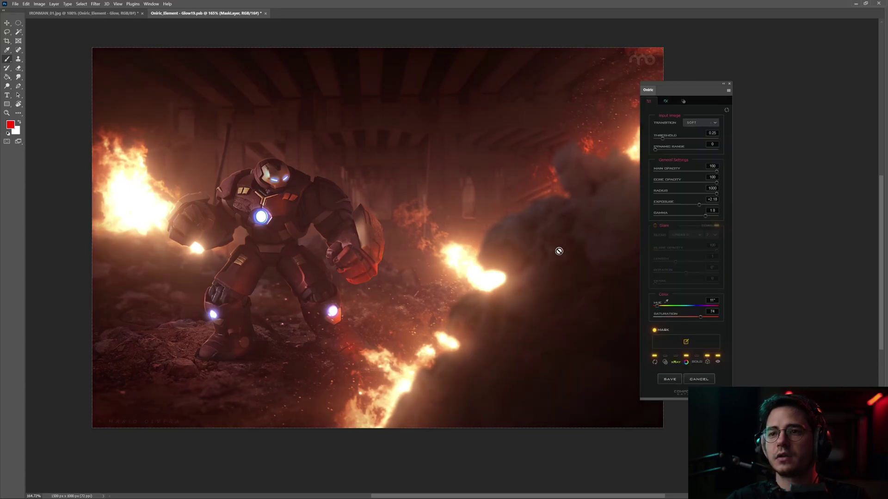
Toggle the glow preview off and on repeatedly to compare the fire scene with and without the effect.
left_click_drag(680, 93, 709, 88)
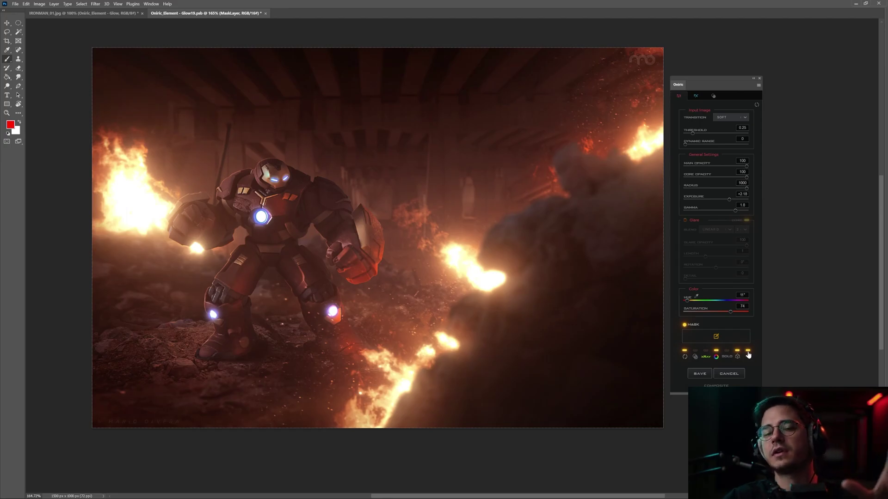
left_click(748, 355)
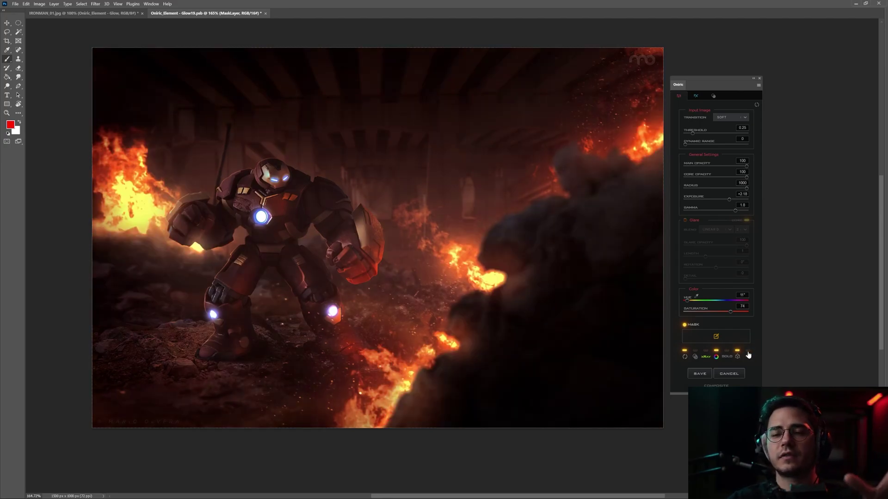
left_click(749, 355)
left_click(748, 354)
left_click(749, 354)
left_click(748, 354)
left_click(748, 355)
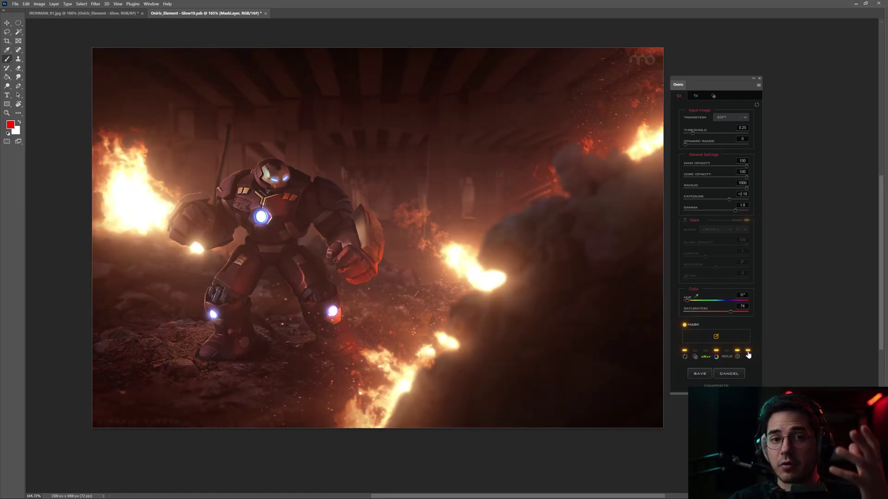
Set the glow's gamma to 1.61 and compare the scene with the preview off and on.
left_click(748, 355)
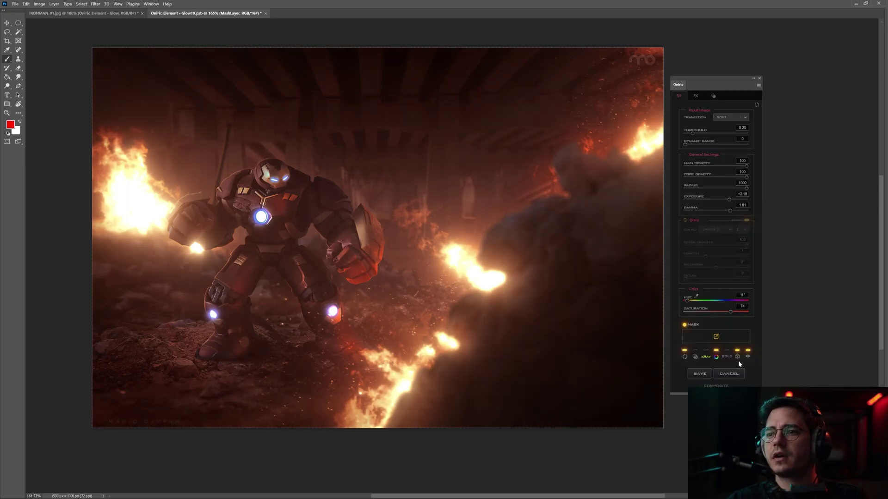
left_click(749, 356)
left_click(749, 357)
Keep the light dispersion type at Center and set its distance to 17 while examining the central flame close up.
left_click_drag(559, 301, 541, 298)
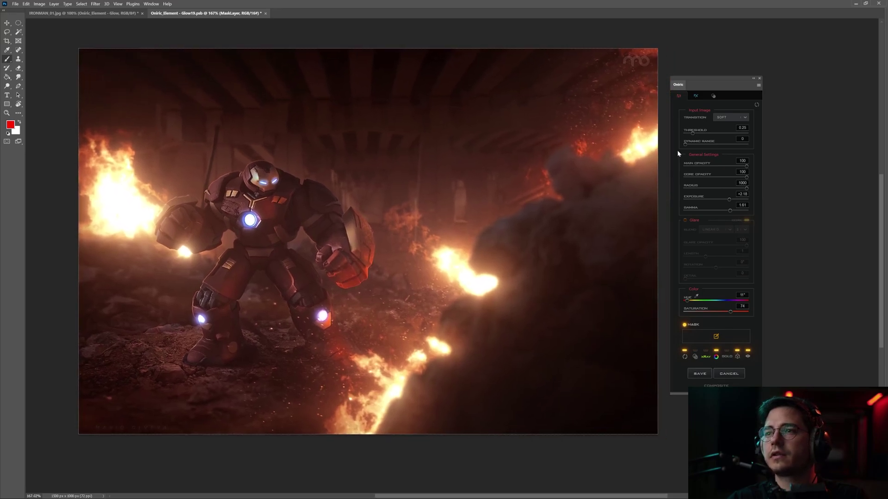
left_click(697, 96)
left_click_drag(575, 223, 579, 225)
left_click_drag(709, 85, 640, 112)
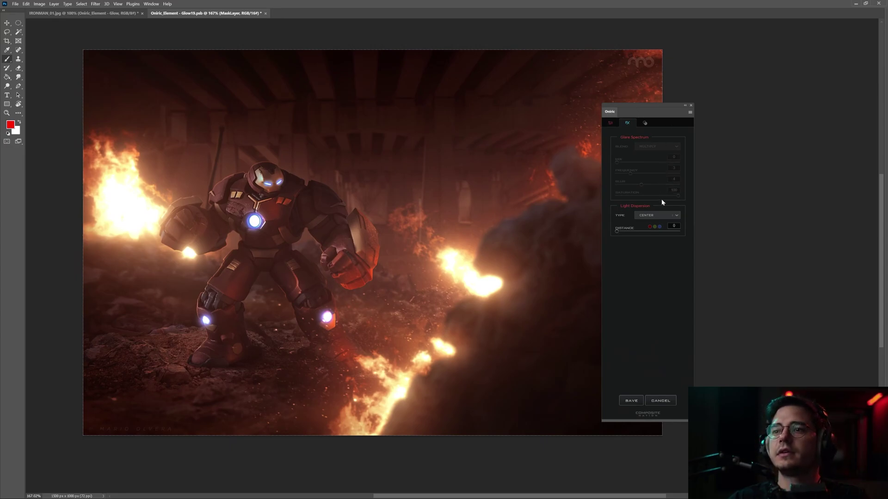
left_click_drag(648, 108, 648, 107)
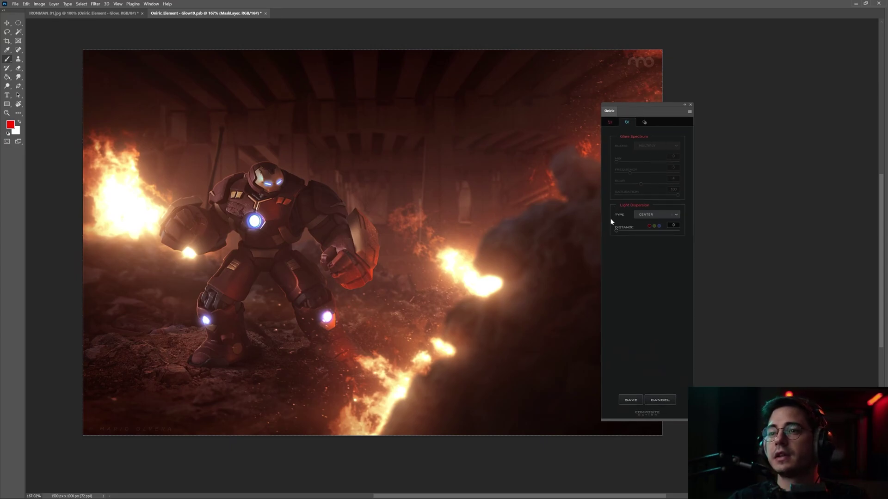
left_click(670, 215)
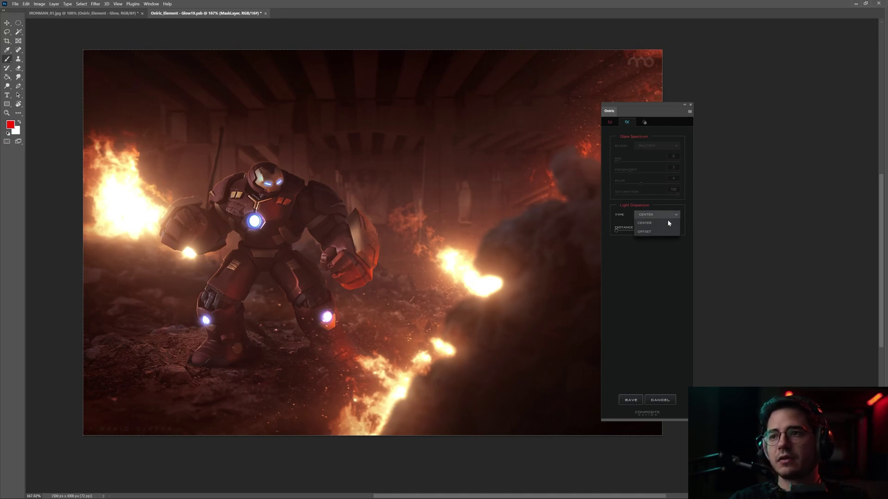
left_click_drag(509, 302, 509, 235)
scroll(509, 291, "up", 1)
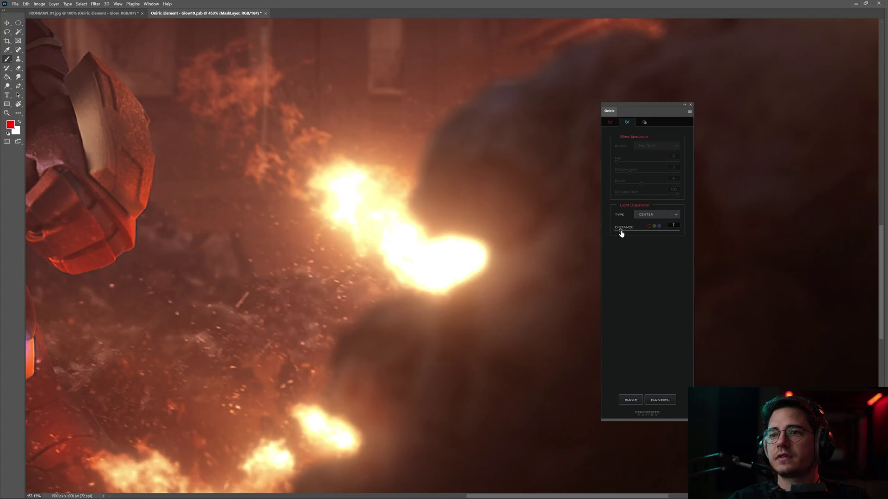
left_click_drag(626, 231, 628, 231)
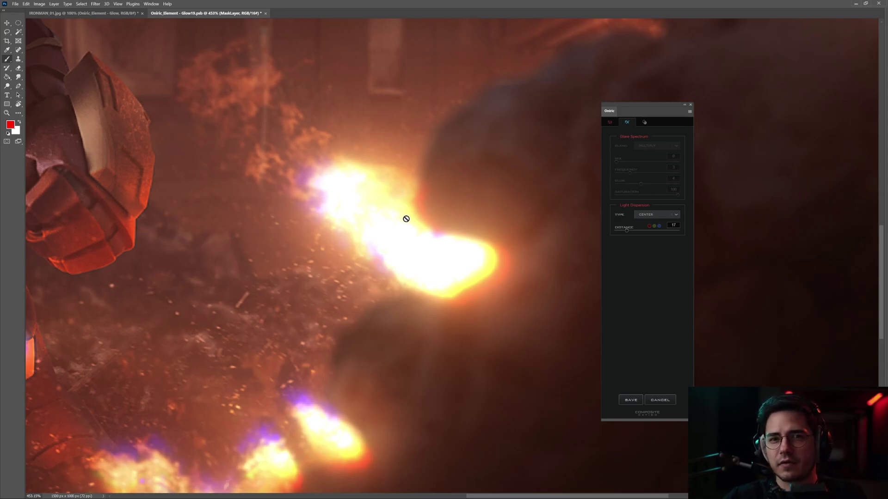
Switch the light dispersion type to Offset, reduce its distance to a small value and inspect the fire beside the robot's fist.
left_click_drag(404, 213, 392, 268)
left_click_drag(649, 110, 668, 110)
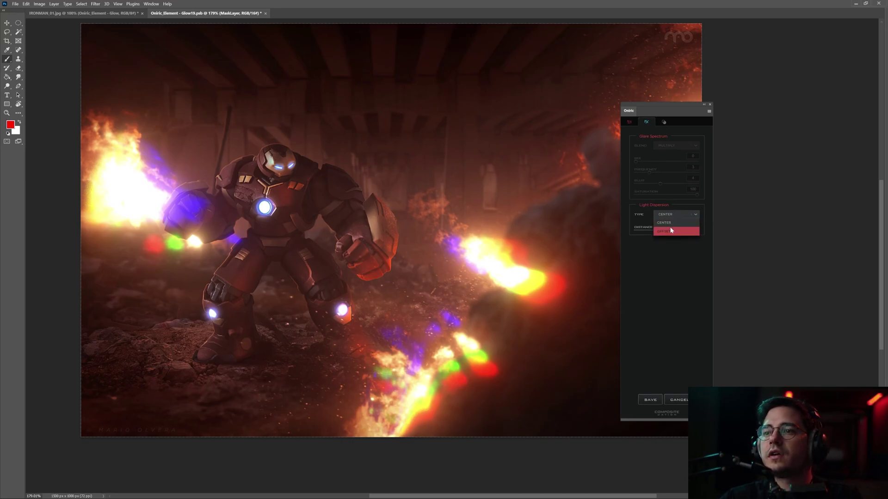
left_click(672, 230)
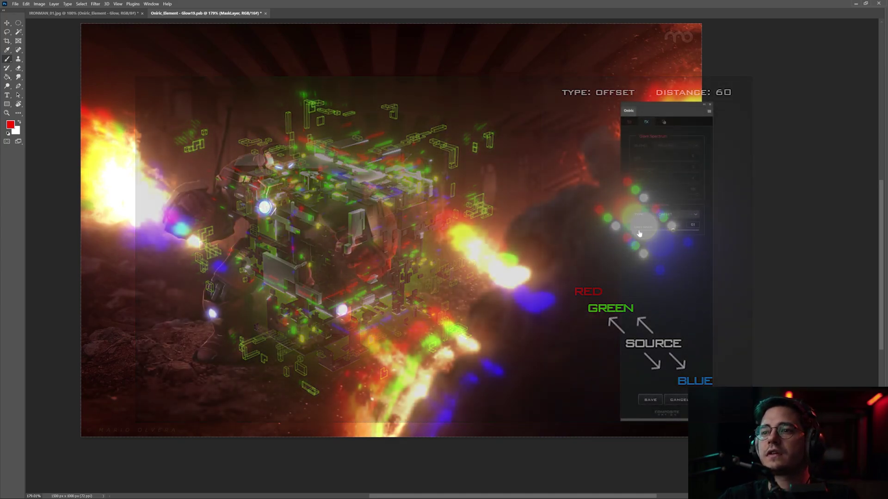
left_click(638, 232)
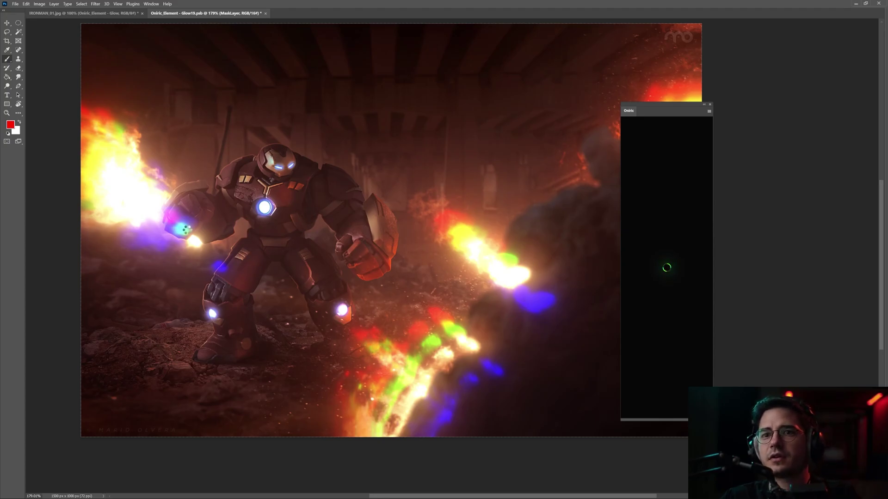
left_click_drag(175, 225, 380, 255)
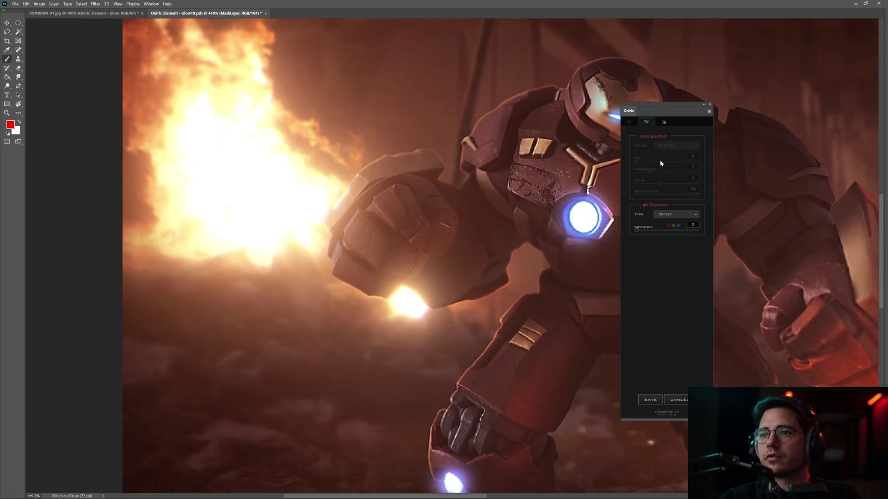
Solo the glow, try the dispersion distance at 100, bring it back to 3, and turn solo off.
left_click(629, 122)
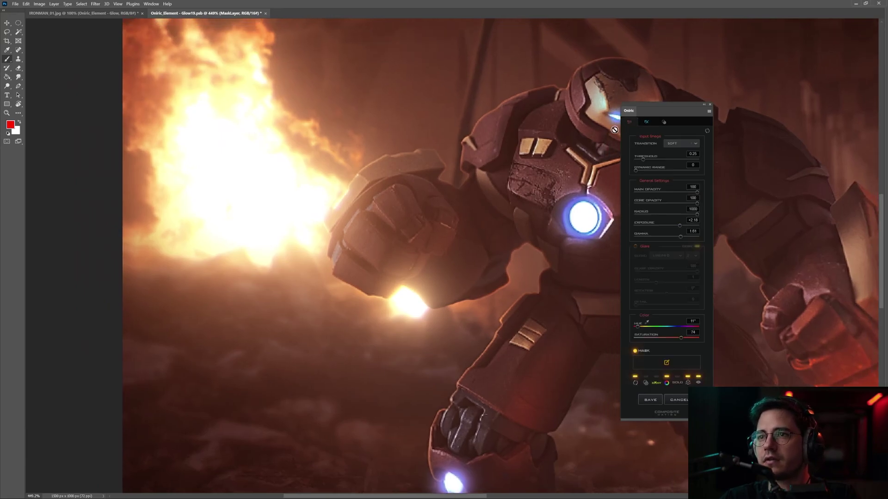
left_click(676, 383)
left_click(646, 122)
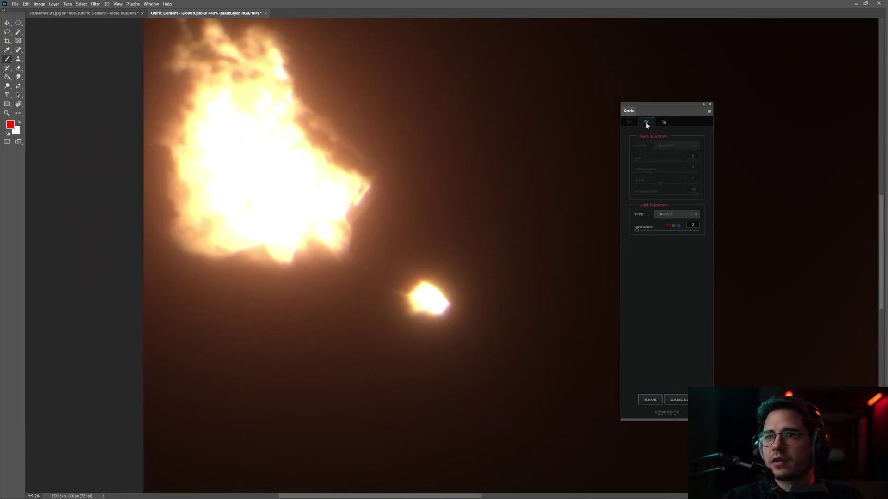
left_click_drag(640, 229, 608, 227)
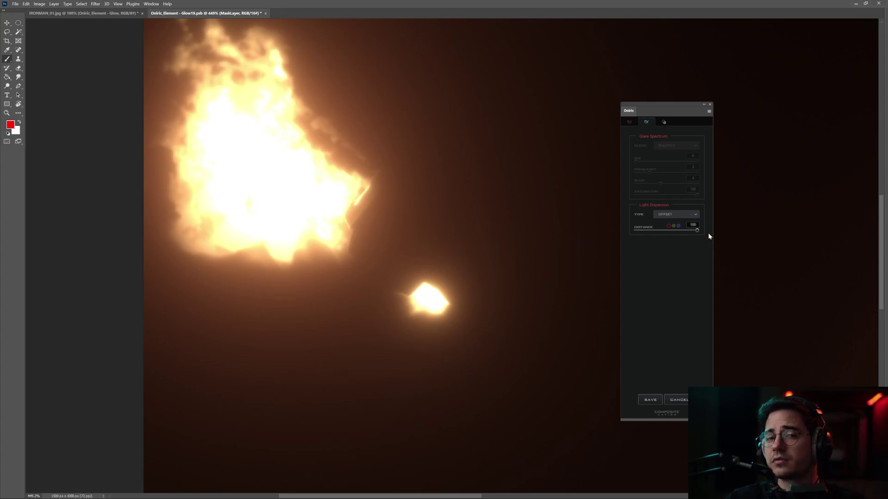
left_click_drag(709, 236, 636, 235)
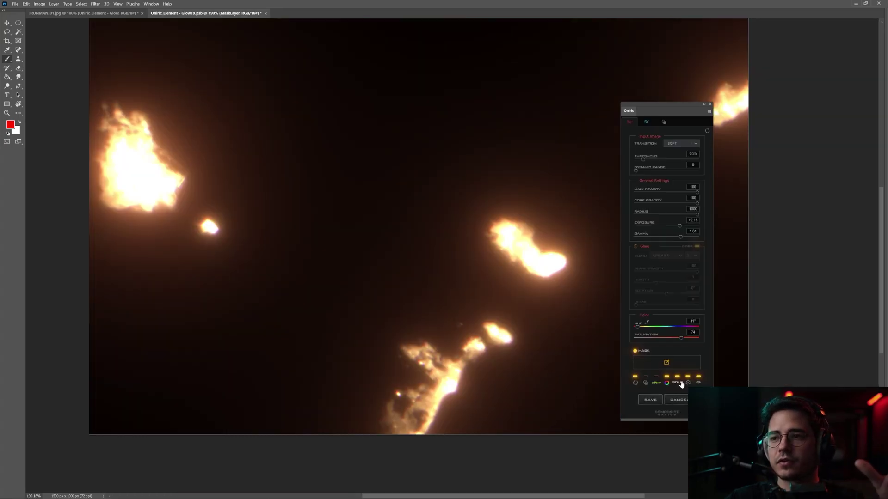
left_click(678, 383)
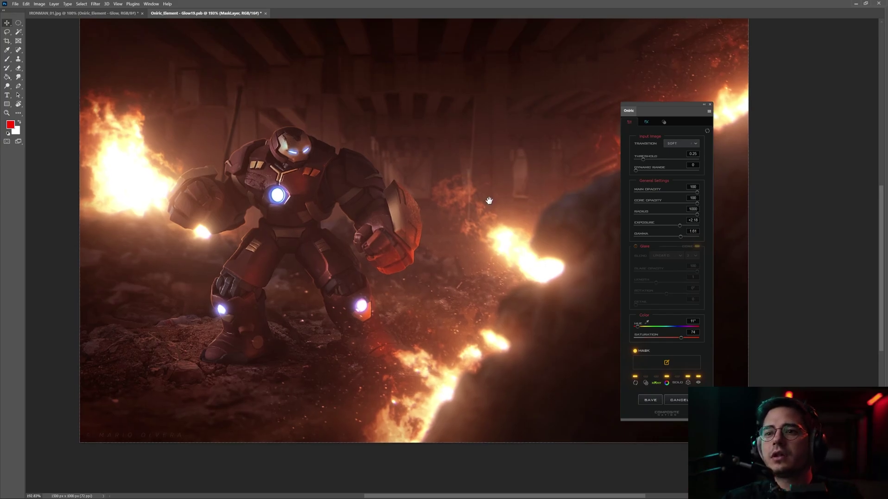
Set the light dispersion type back to Center and inspect the colour fringes around the flames.
left_click_drag(497, 223, 477, 202)
left_click_drag(654, 109, 651, 106)
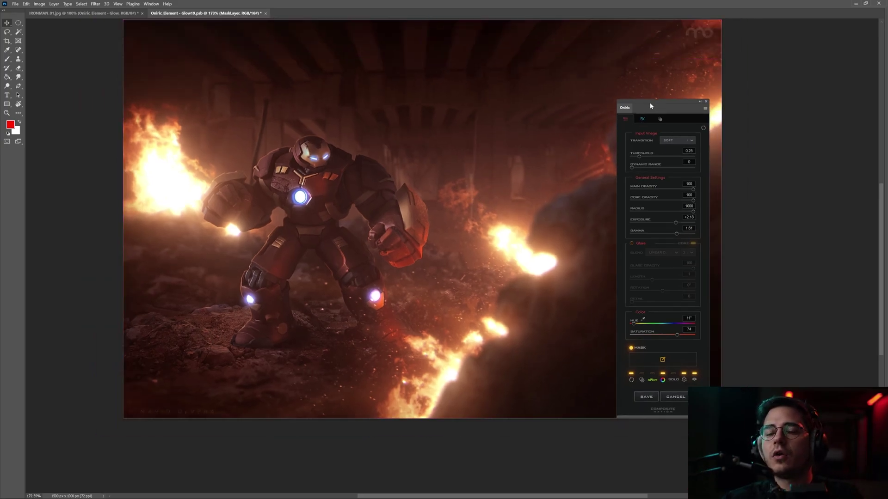
left_click(643, 118)
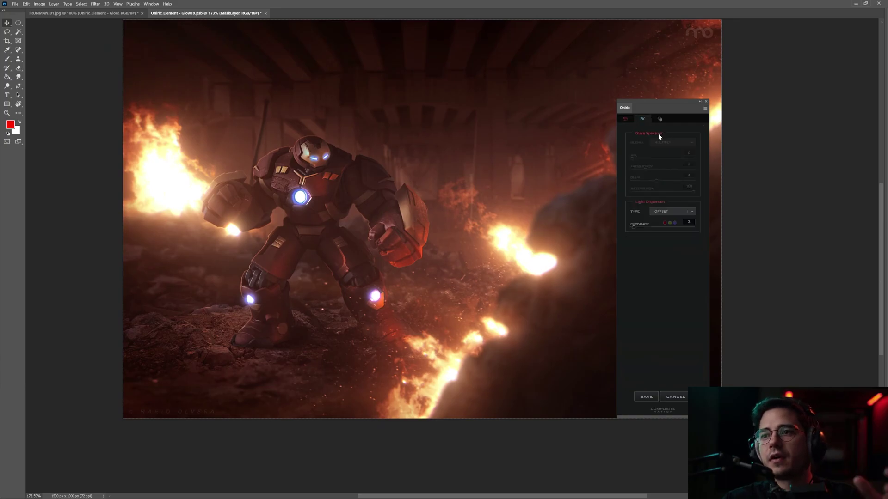
left_click_drag(571, 276, 592, 275)
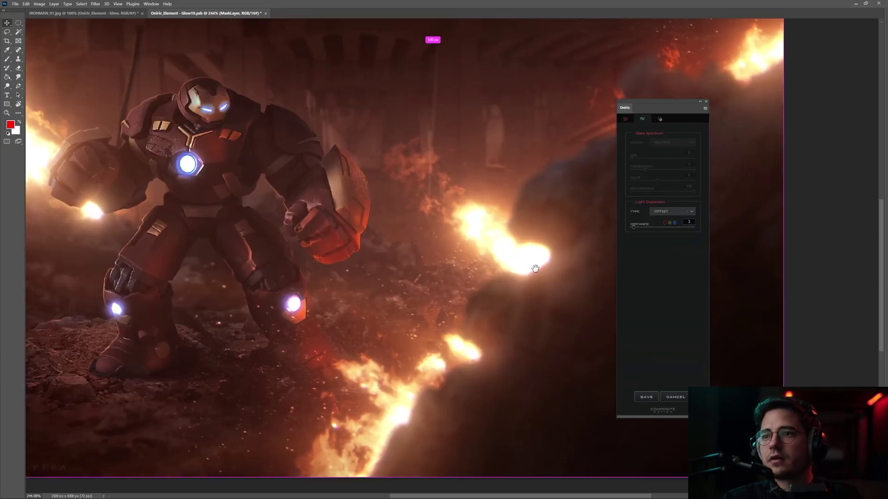
left_click(671, 212)
left_click(670, 221)
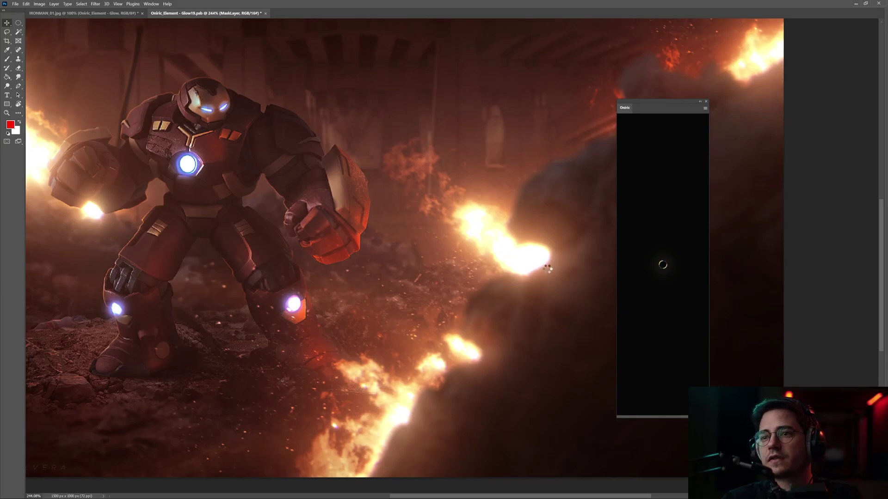
left_click_drag(550, 269, 511, 252)
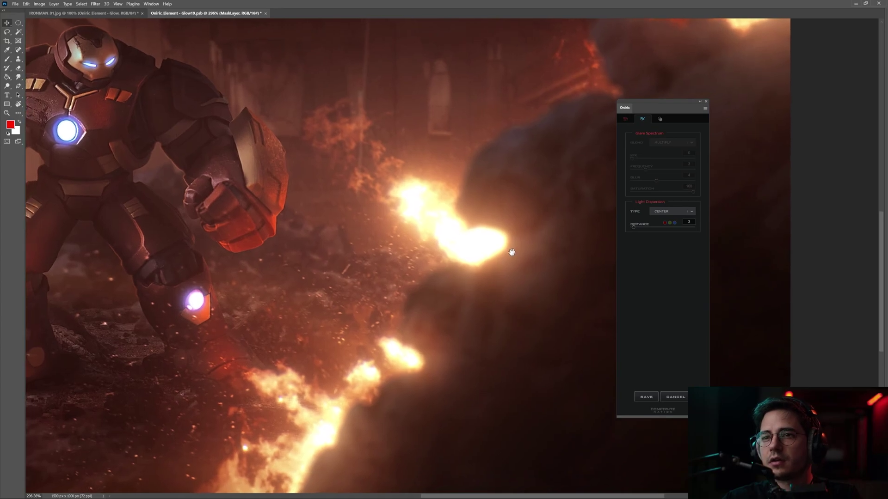
scroll(496, 250, "down", 3)
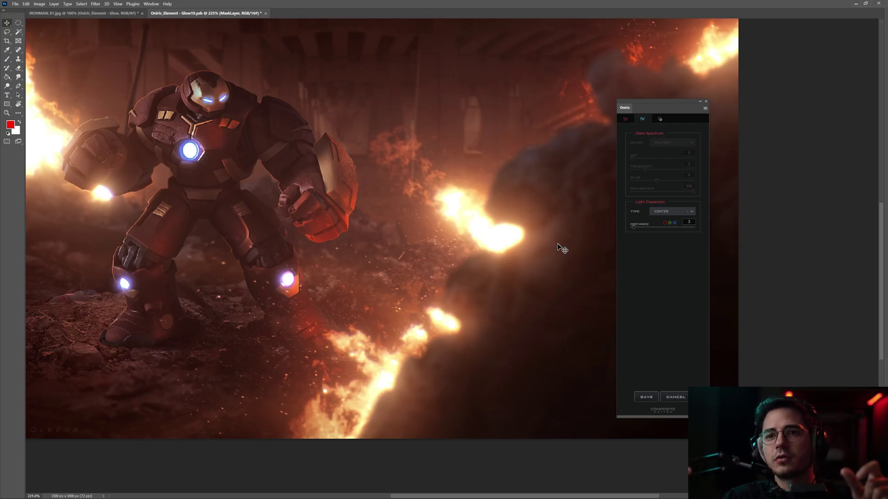
left_click_drag(564, 227, 561, 233)
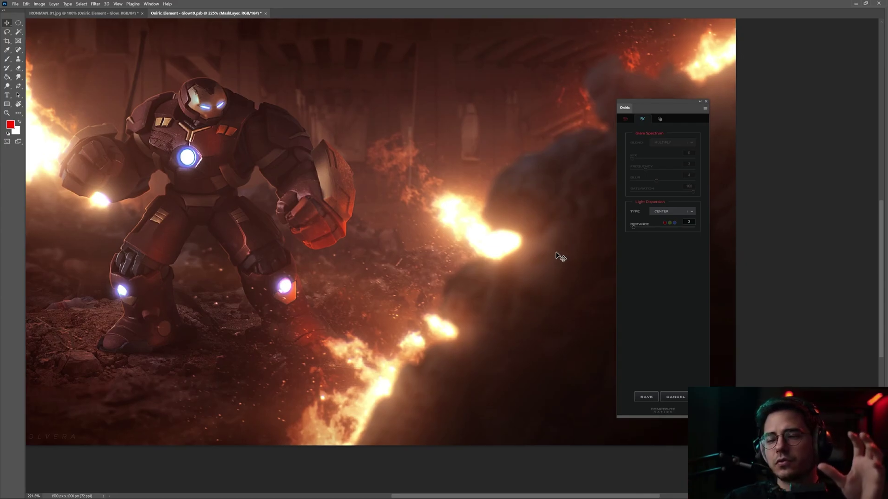
left_click_drag(663, 105, 652, 102)
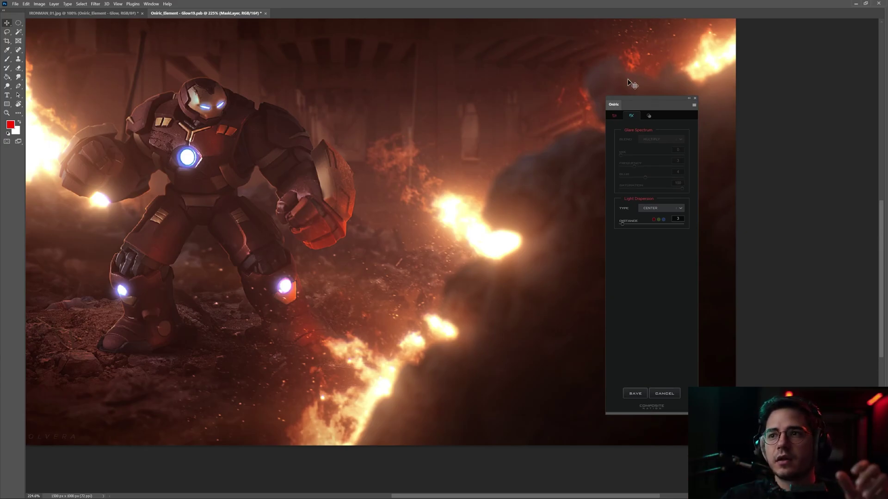
left_click_drag(652, 97, 656, 97)
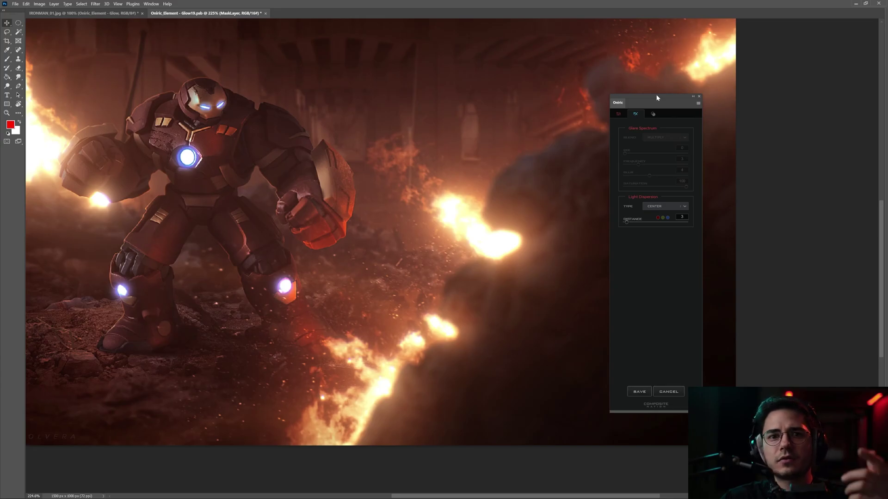
left_click_drag(655, 97, 648, 87)
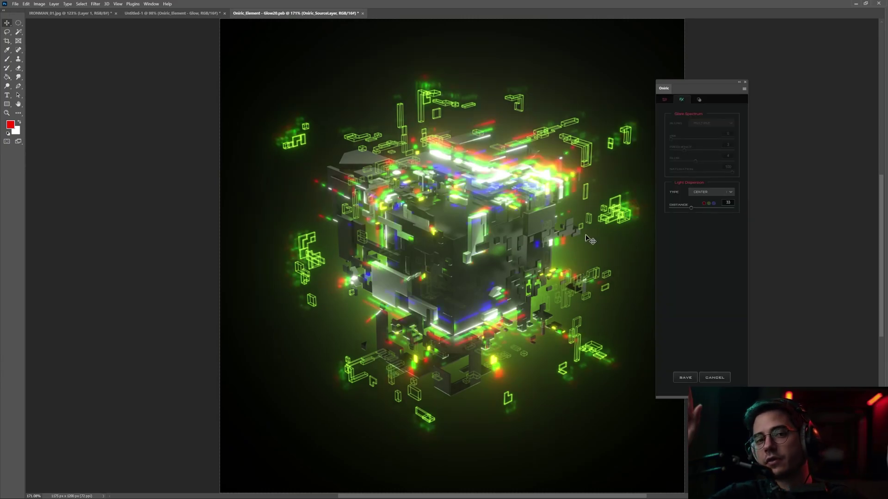
Set the cube glow's light dispersion type to Offset and reduce its distance.
left_click(712, 194)
left_click(705, 207)
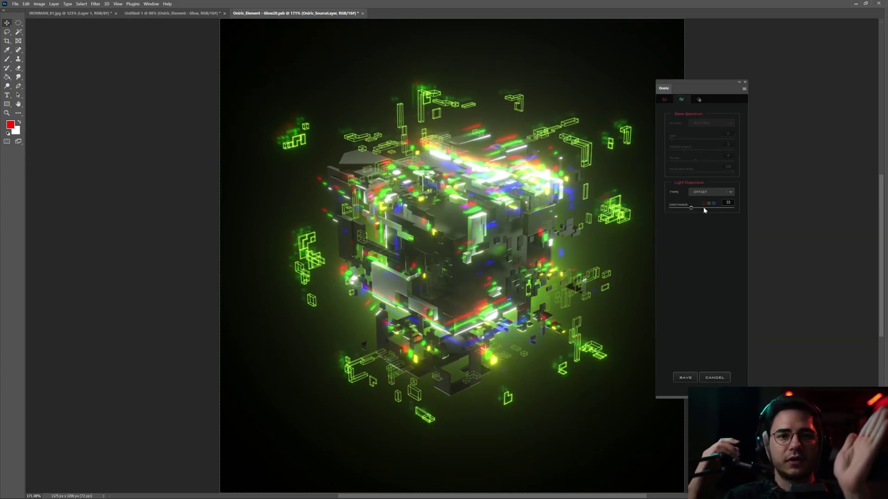
left_click_drag(690, 208, 682, 205)
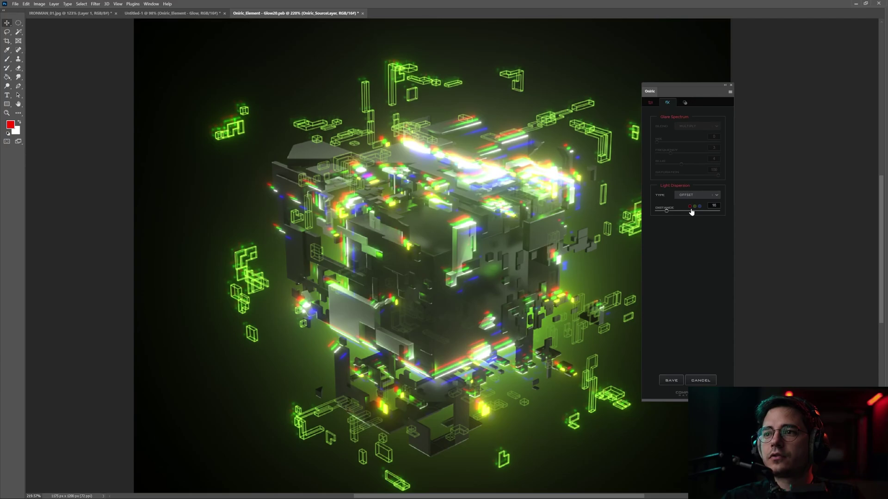
Try the red-green, red-blue and green-blue light dispersion colour pairs and compare the fringes on the cube.
left_click(689, 206)
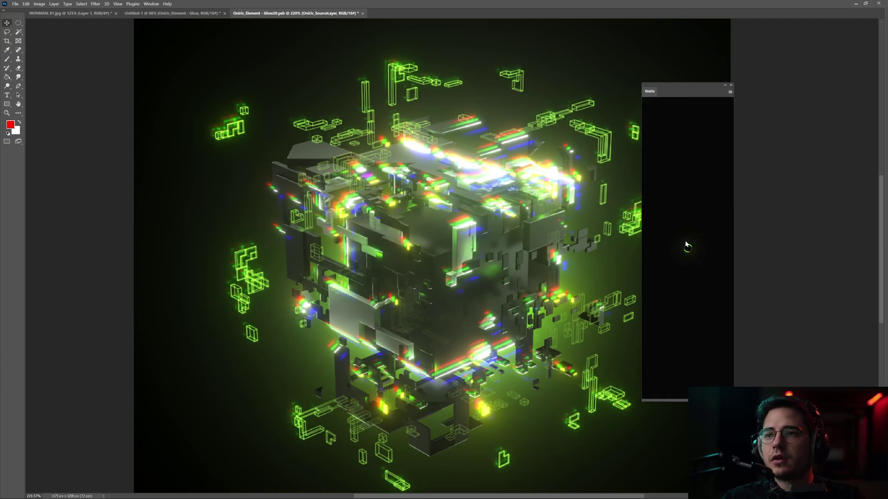
scroll(576, 176, "up", 5)
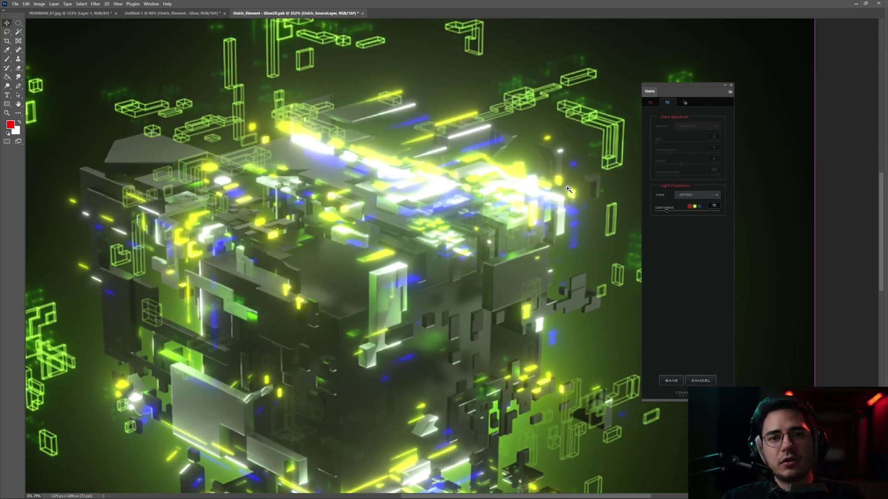
scroll(570, 188, "up", 2)
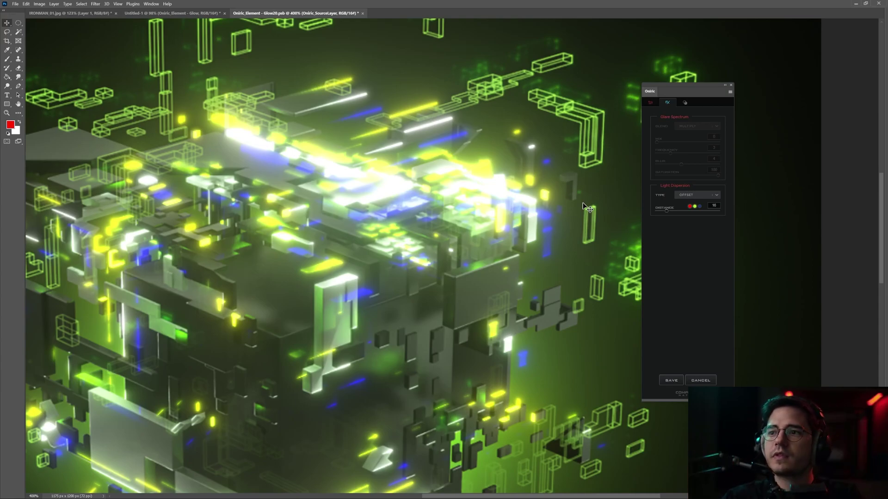
left_click(699, 207)
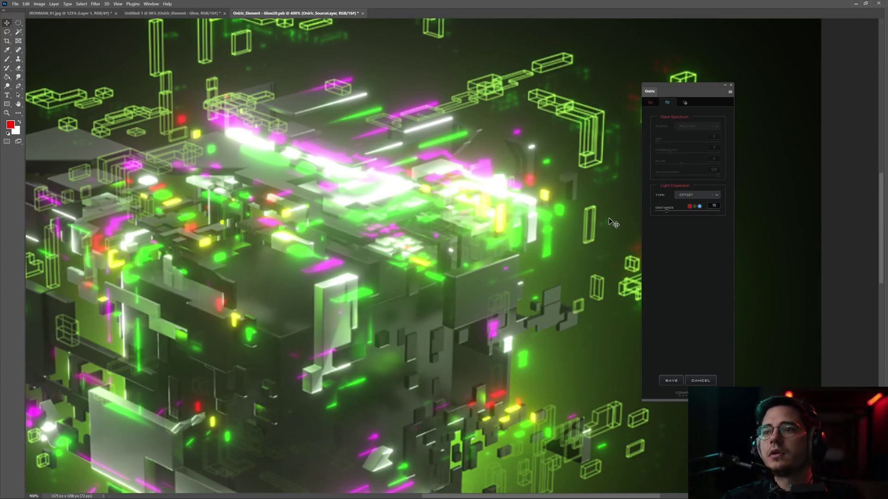
left_click(690, 206)
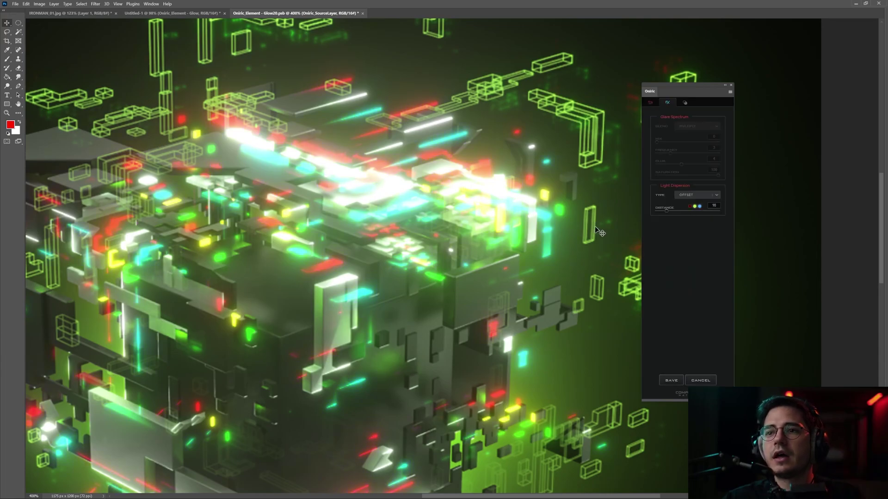
scroll(593, 228, "down", 5)
scroll(555, 244, "up", 3)
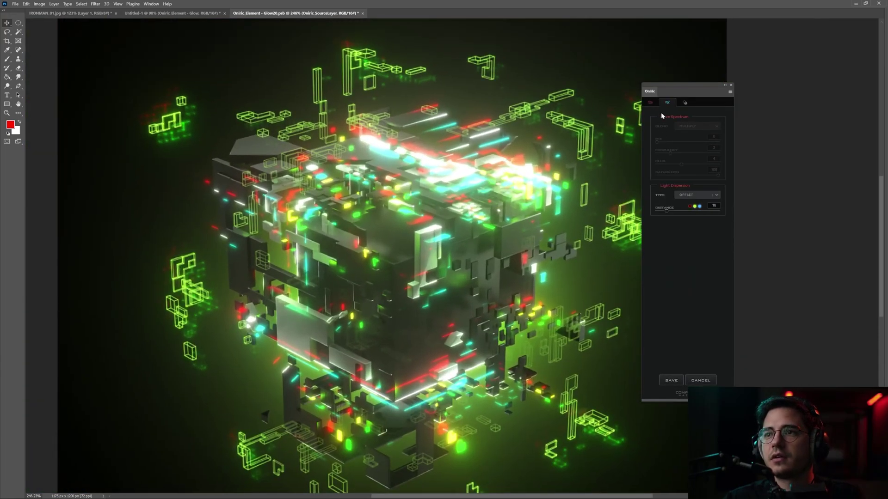
Apply the factory preset Cyber Cyan / Red to the cube's glow and view the whole image.
left_click(684, 104)
left_click(687, 131)
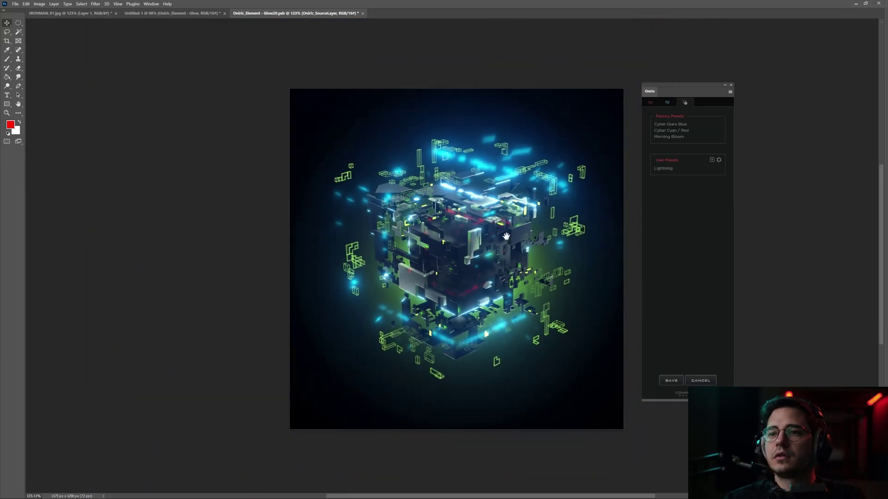
left_click(469, 237)
mouse_move(687, 89)
left_mouse_down()
mouse_move(707, 89)
mouse_move(692, 92)
left_mouse_up()
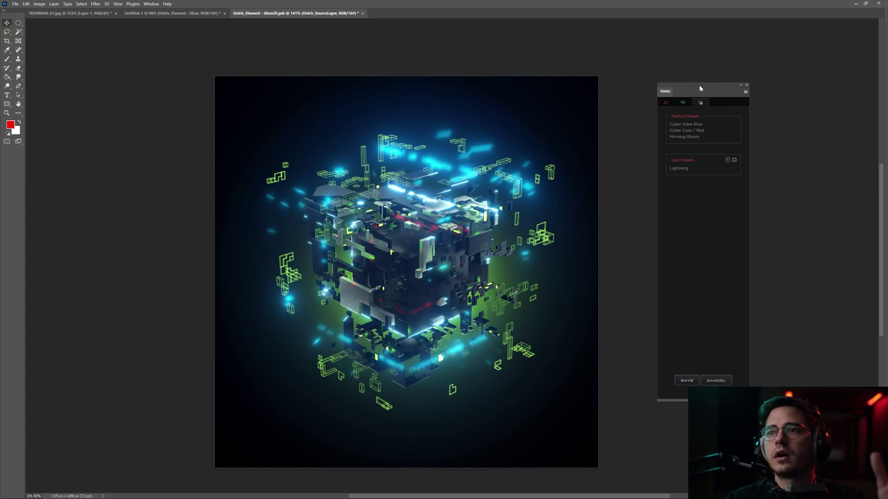
Review the applied preset's light dispersion, general glow and colour settings, and return to the preset list.
left_click(674, 105)
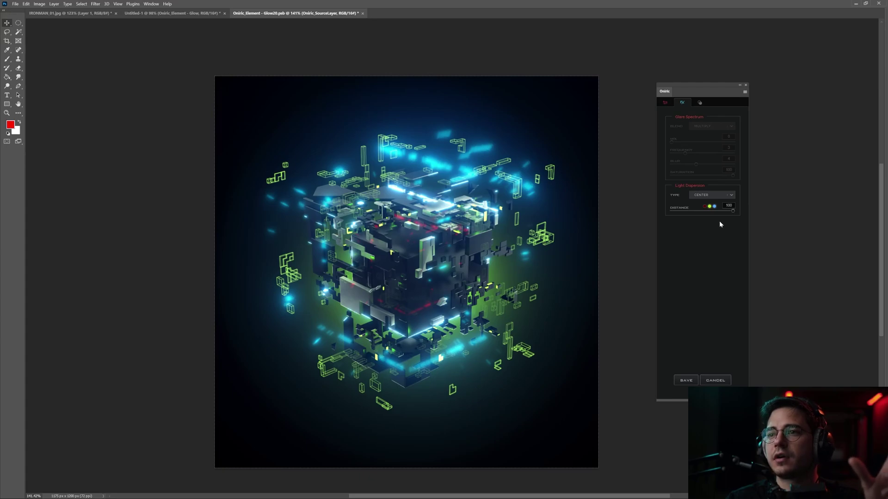
left_click(666, 104)
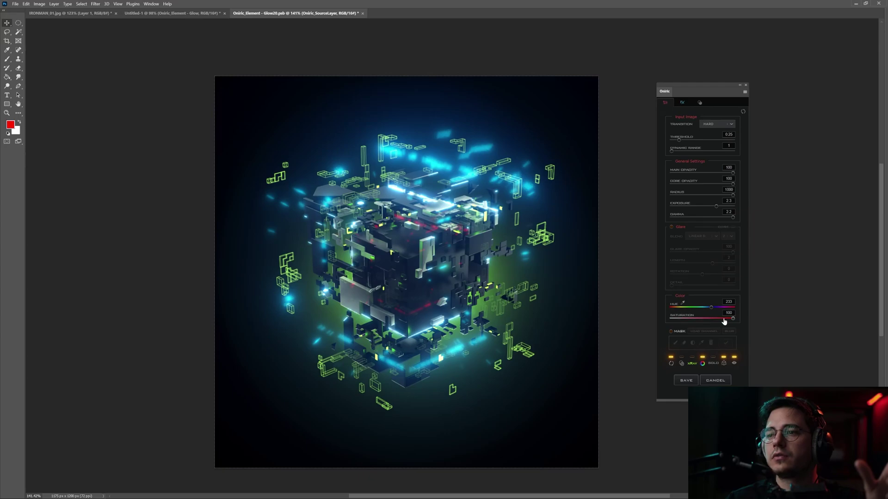
left_click(691, 105)
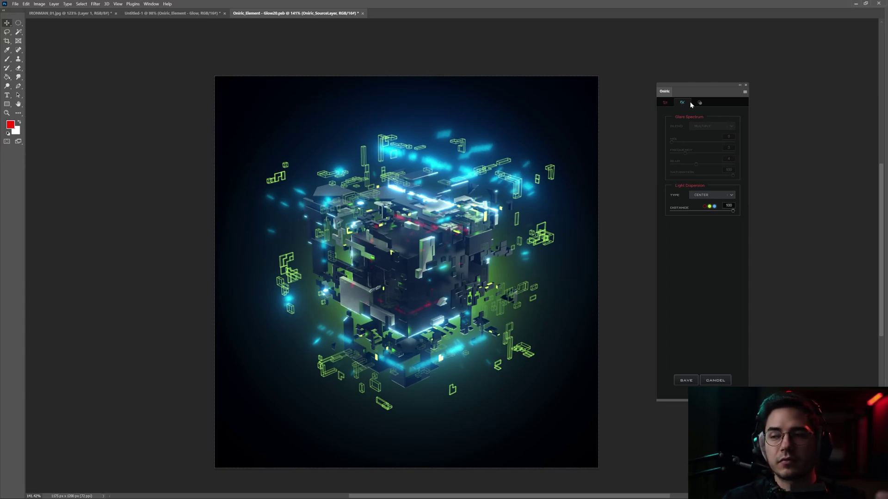
left_click(699, 103)
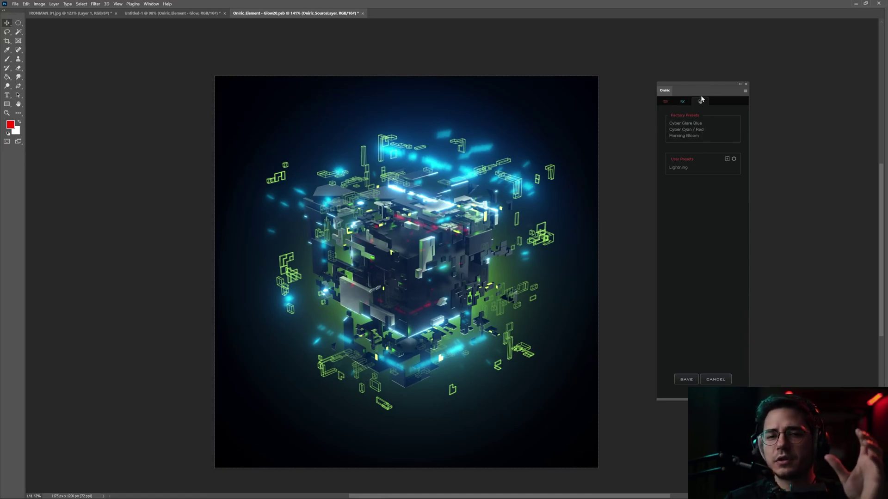
Change the cube's light dispersion colours to red and green, inspect the cube, and toggle the blue colour again.
left_click(685, 101)
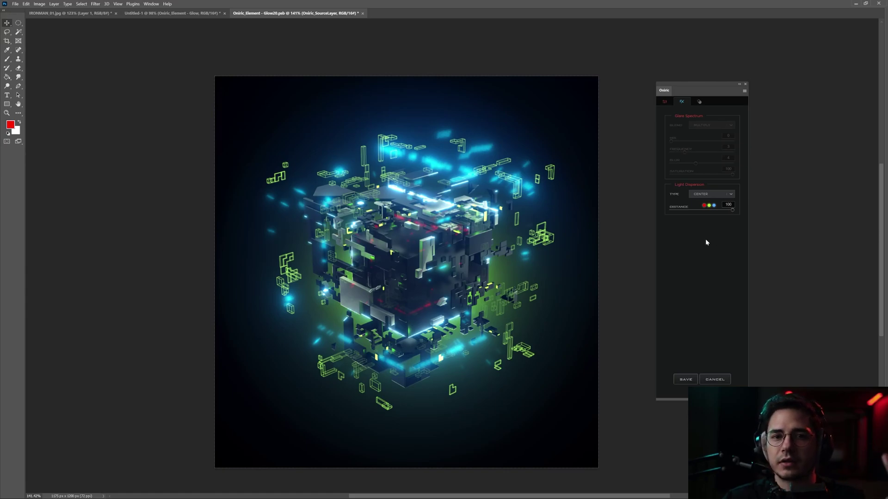
left_click(715, 206)
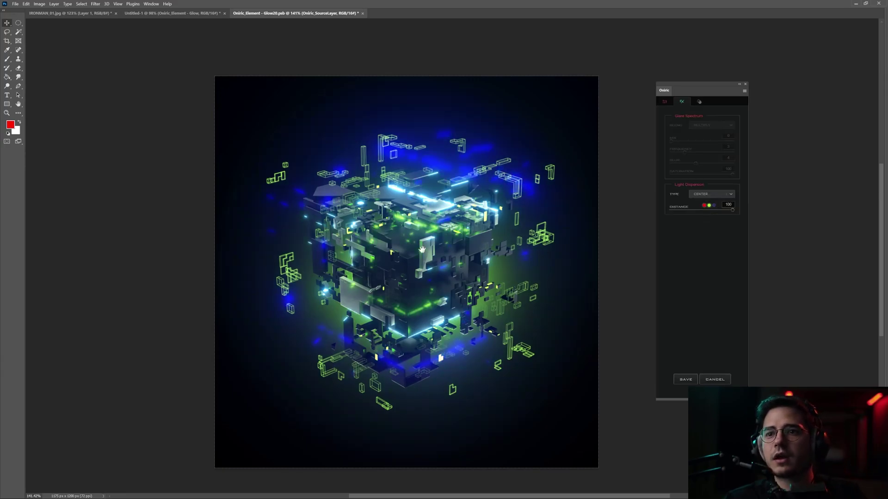
scroll(425, 249, "up", 4)
left_click_drag(432, 245, 437, 244)
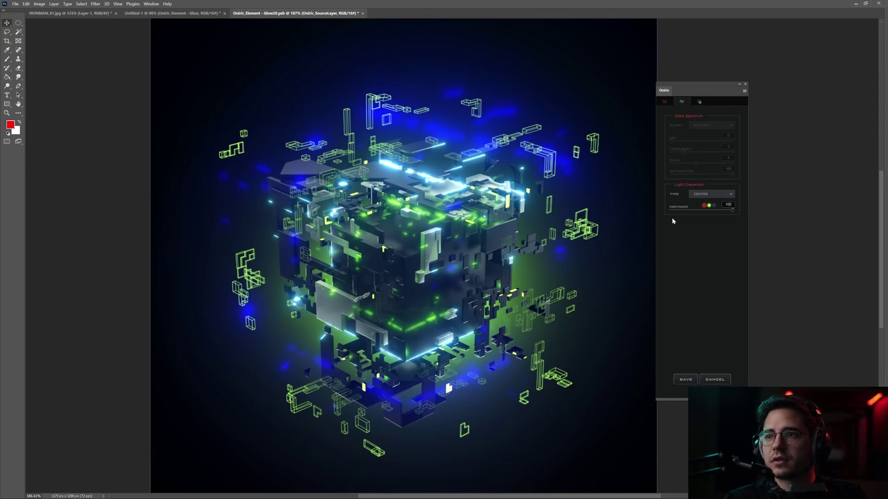
left_click(714, 206)
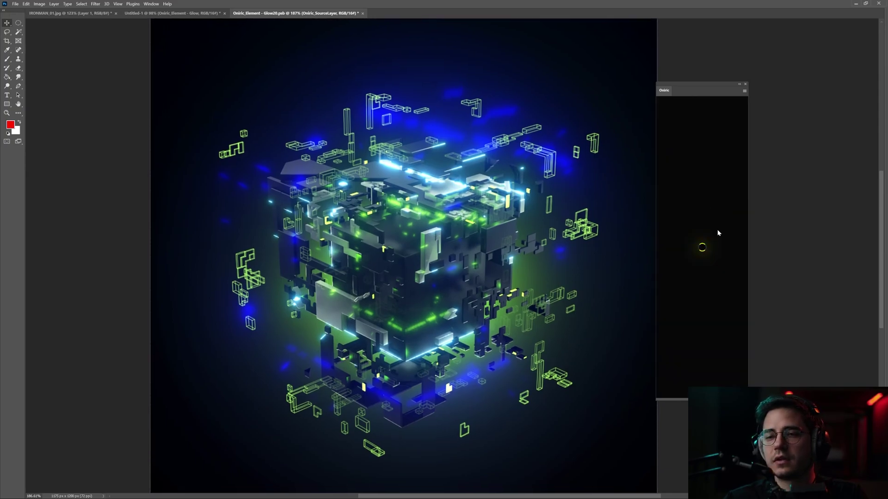
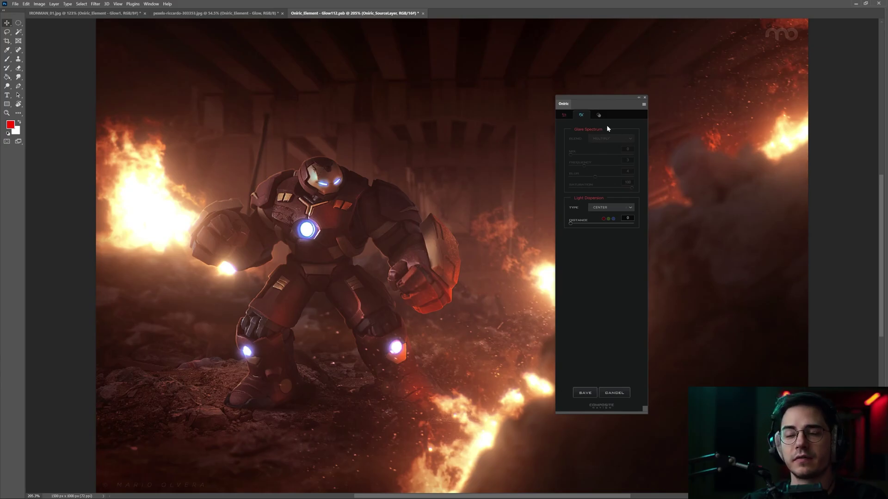
Enable Glare on the robot scene's glow and mask it to the robot's eyes, chest reactor and two knee lights.
left_click(563, 114)
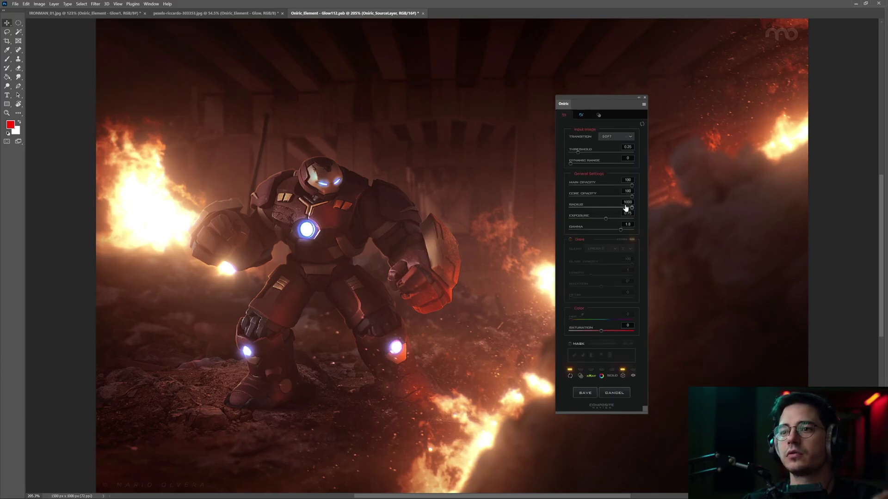
left_click(579, 240)
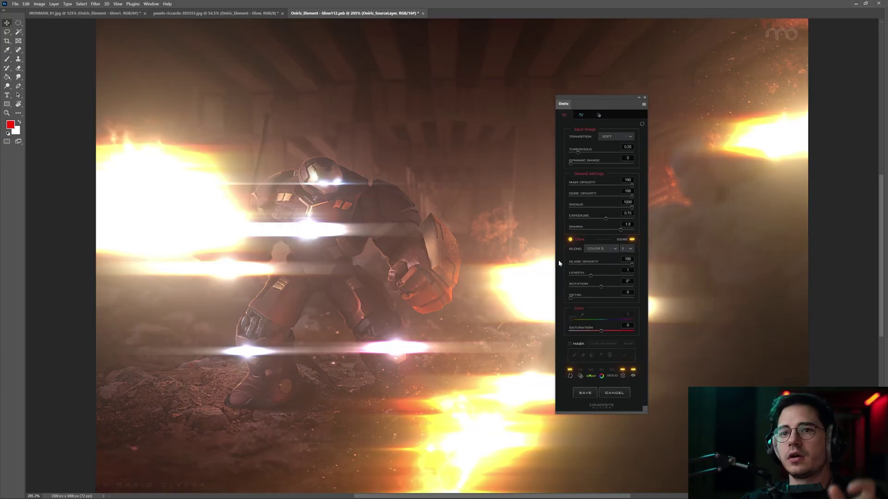
left_click(577, 348)
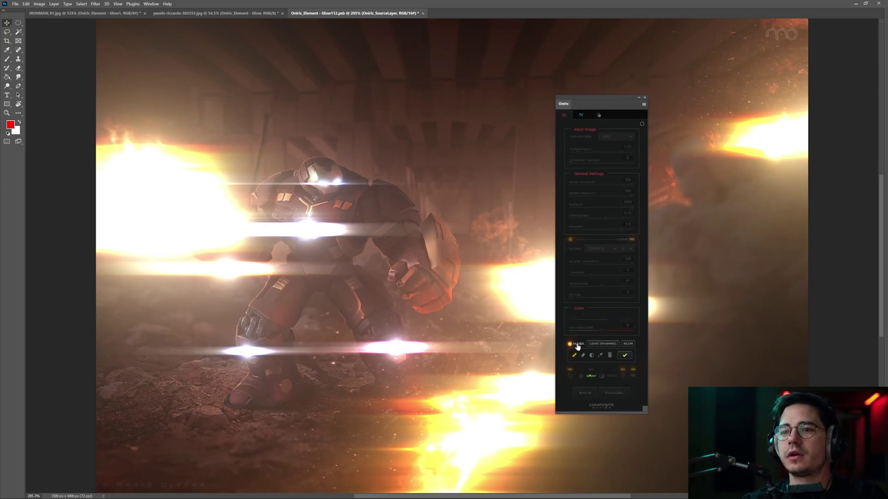
left_click_drag(391, 339, 341, 347)
left_click(395, 347)
left_click(246, 353)
left_click(306, 229)
left_click(328, 181)
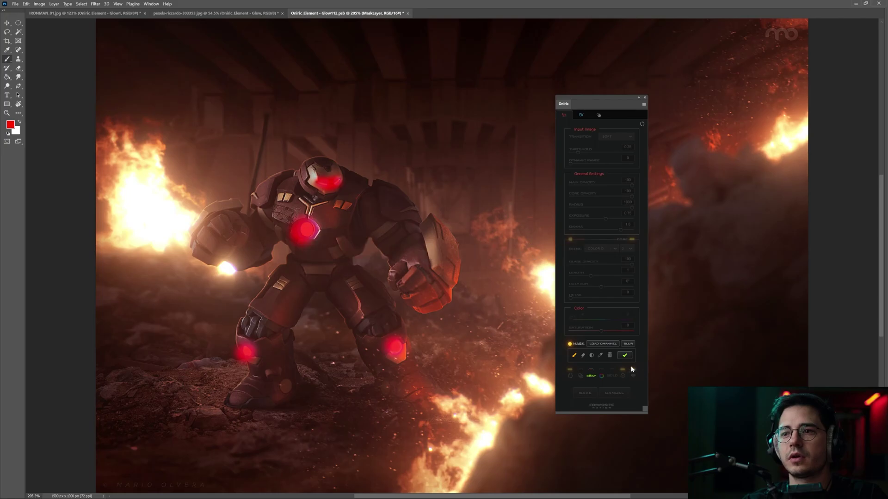
left_click(625, 355)
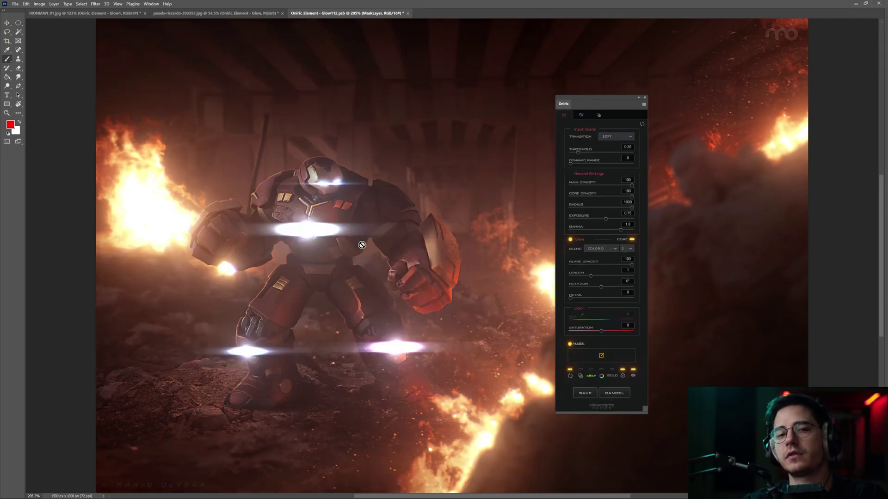
Examine the Glare Spectrum settings and its blend options, keeping the blend at Multiply.
left_click(581, 115)
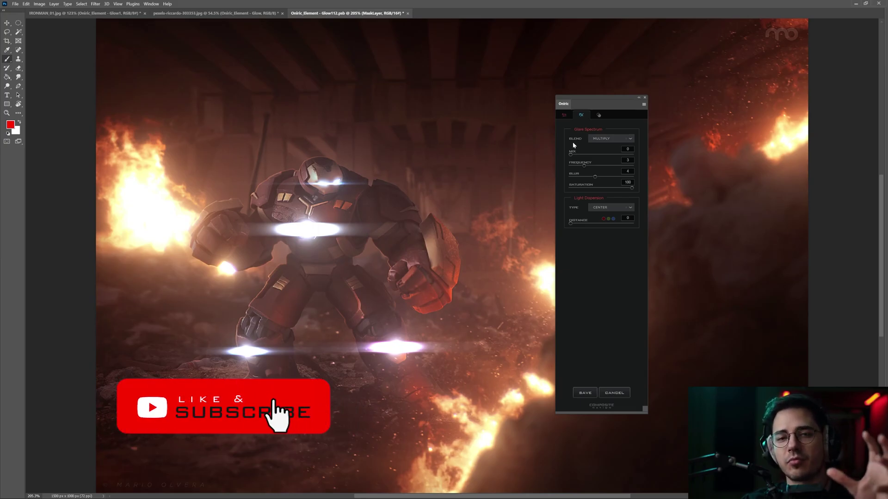
left_click(618, 140)
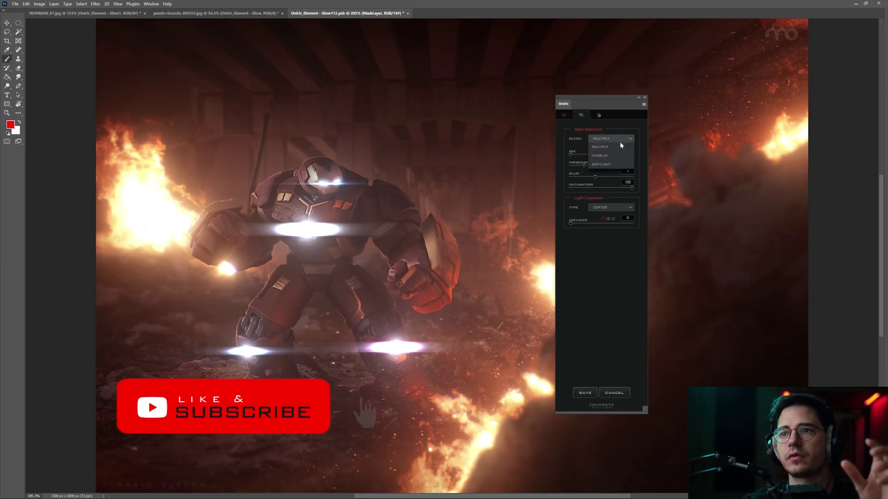
left_click(618, 119)
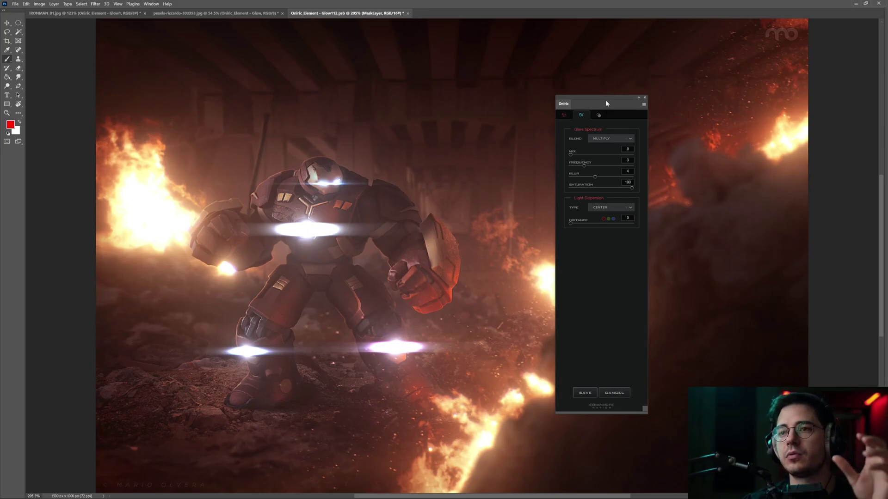
left_click(615, 138)
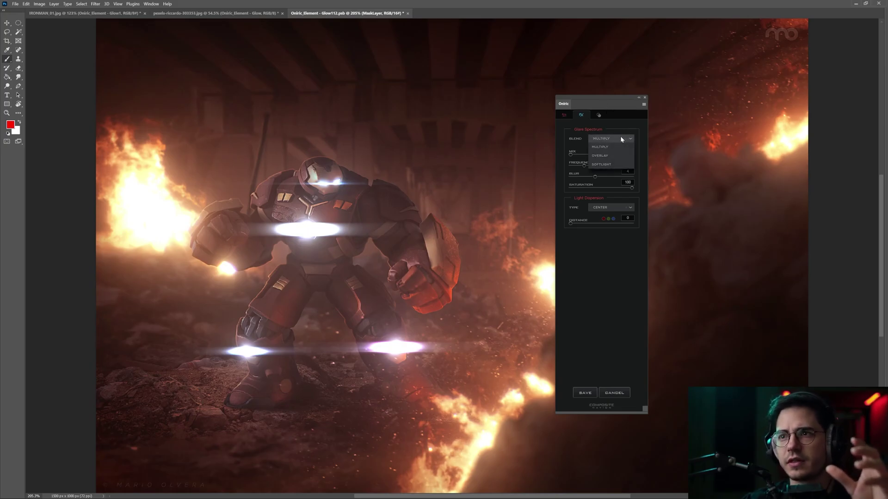
left_click(621, 139)
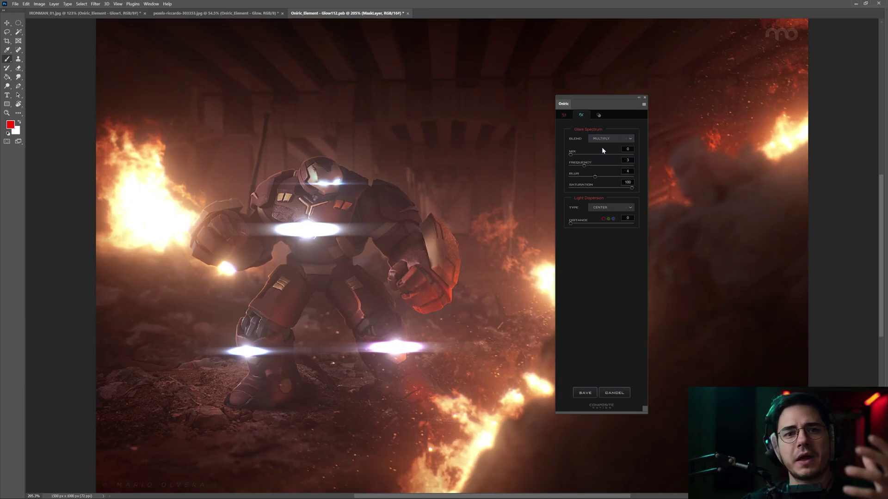
Try Glare Spectrum mix values of 45 and 100 with the Multiply blend and inspect the colour bands on the robot's lights.
left_click_drag(581, 157, 644, 158)
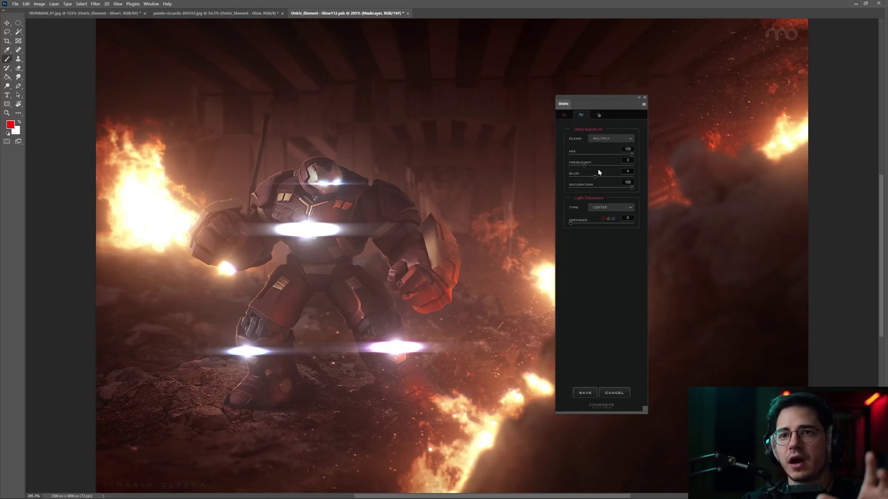
left_click(598, 154)
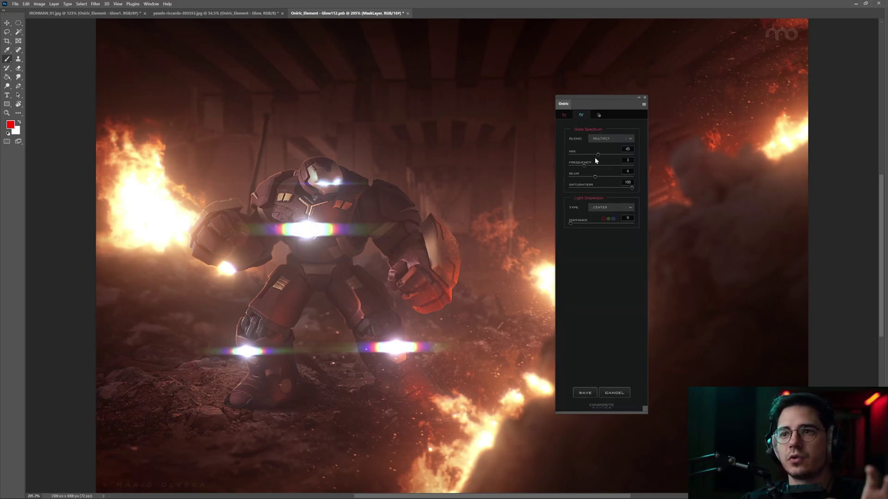
left_click(623, 155)
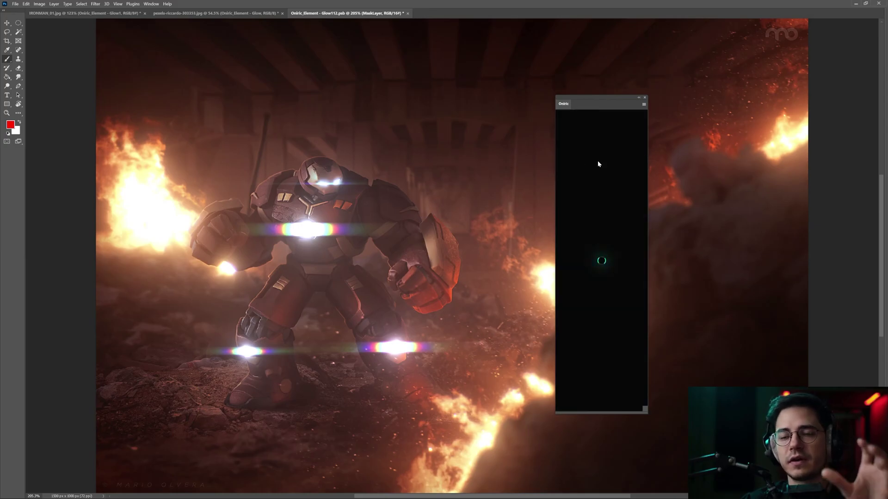
scroll(320, 246, "up", 5)
left_click_drag(338, 236, 355, 197)
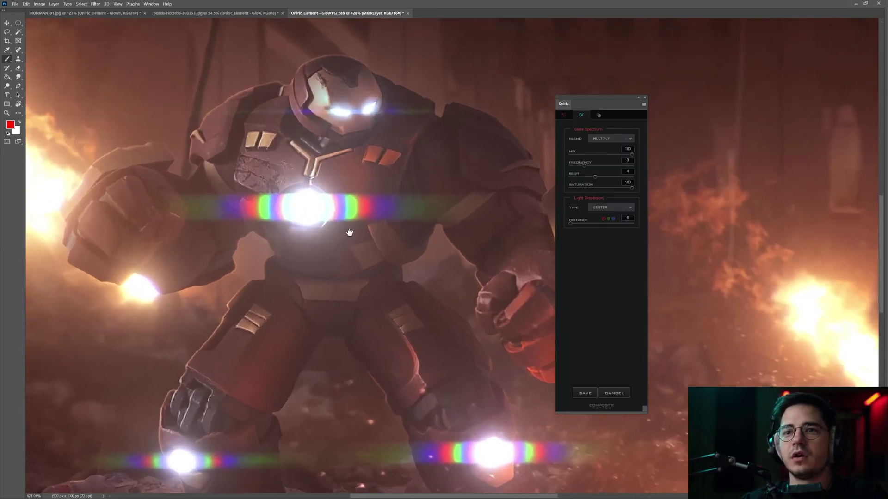
scroll(350, 225, "up", 1)
scroll(355, 196, "down", 1)
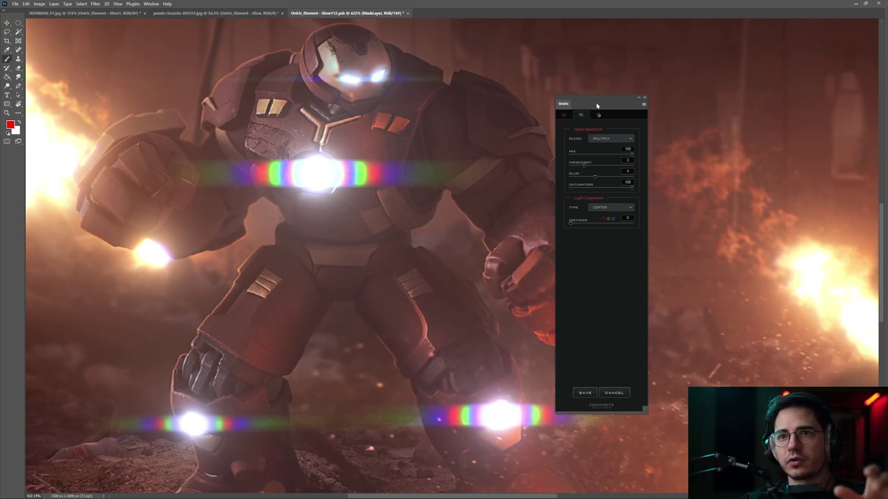
left_click_drag(594, 107, 587, 105)
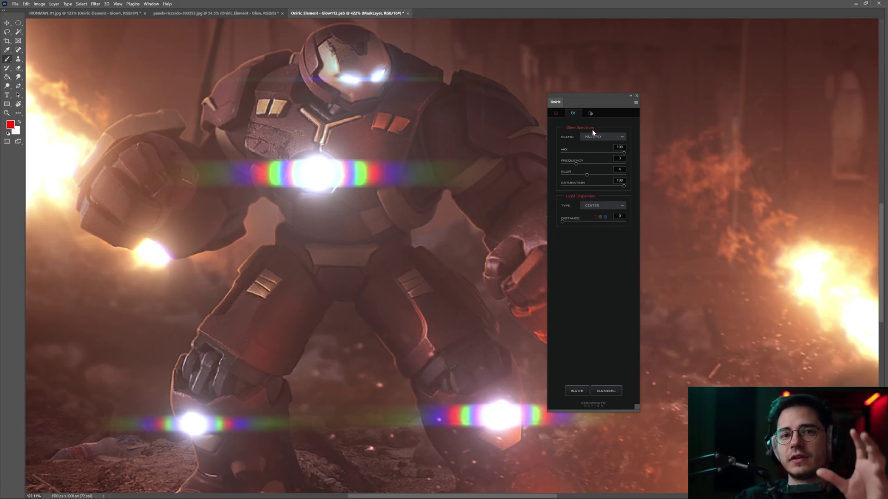
Change the Glare Spectrum blend to Overlay and set its mix to 29.
left_click_drag(620, 153, 597, 154)
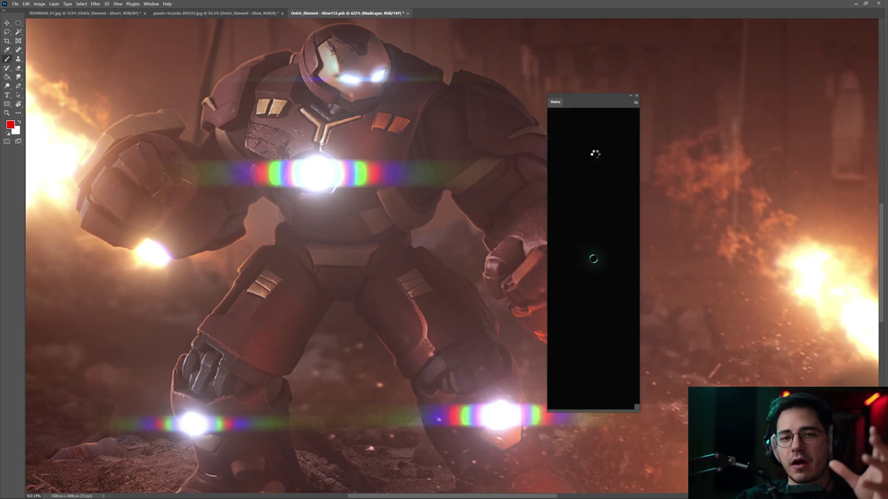
left_click_drag(596, 154, 637, 150)
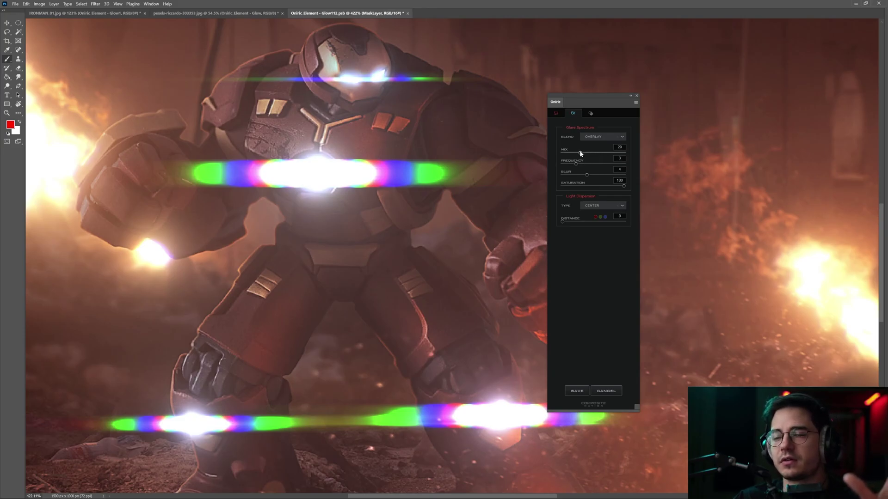
left_click(581, 153)
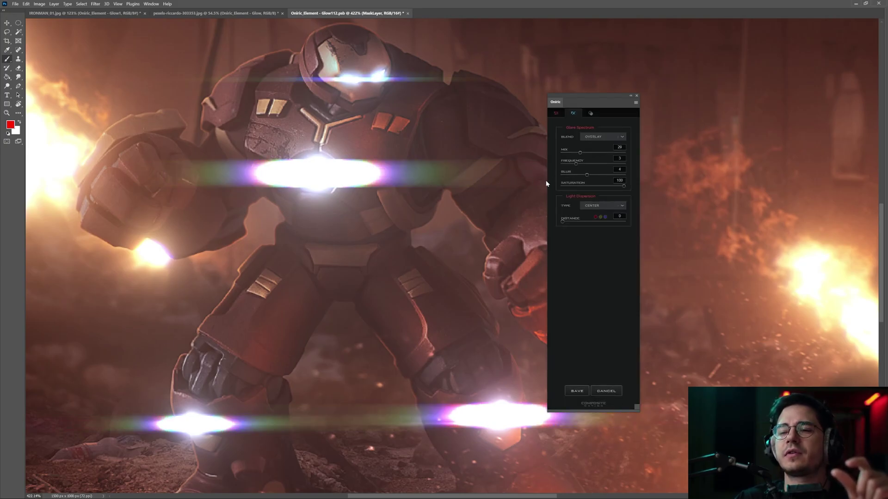
Return to the main glow settings and set the exposure to 0.
left_click(556, 114)
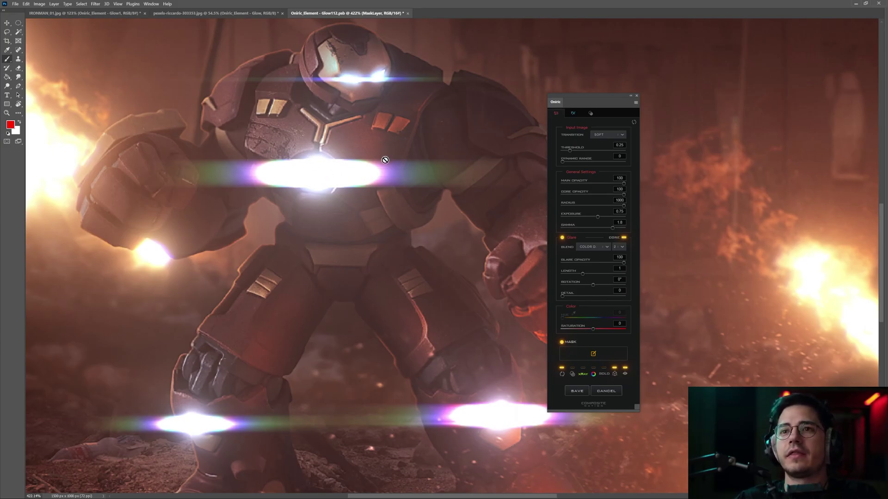
scroll(379, 164, "down", 2)
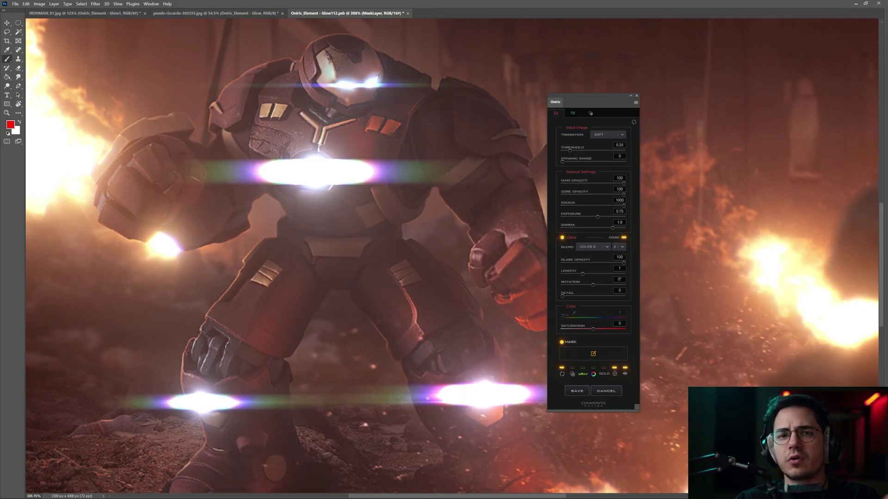
key("Return")
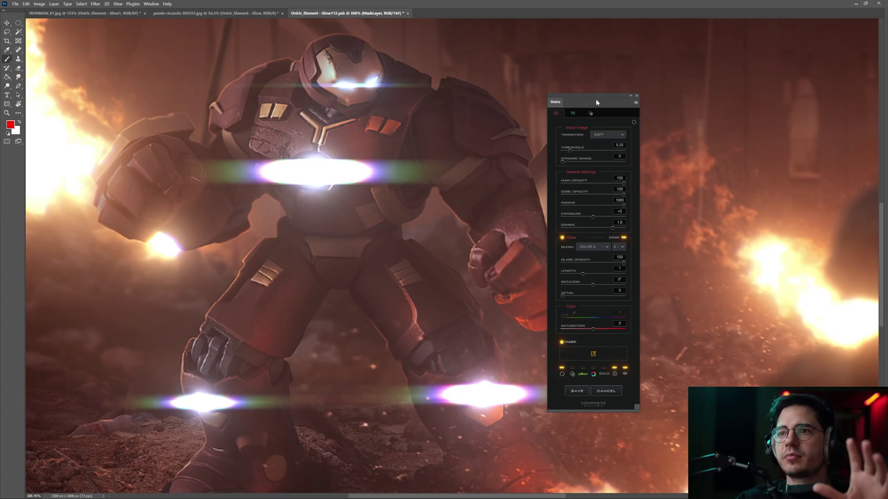
Turn off the glare's Core option and set the glare opacity to 80.
left_click_drag(596, 99, 598, 91)
left_click(620, 233)
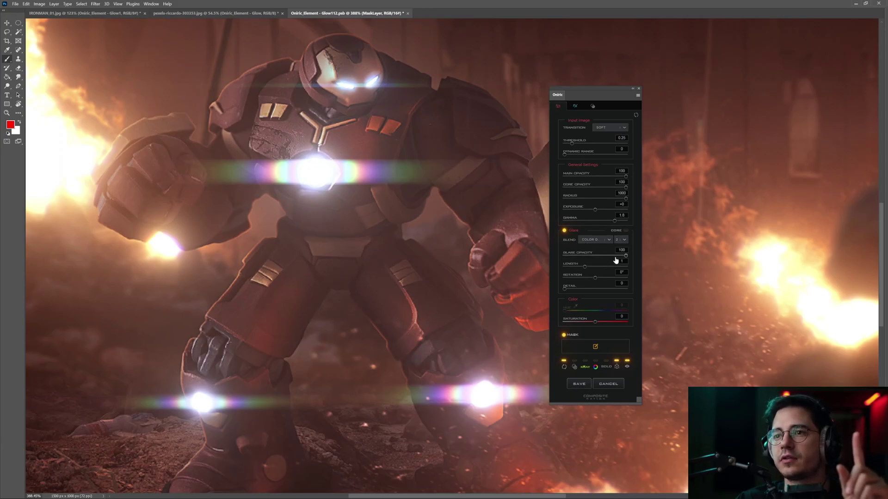
left_click_drag(614, 256, 614, 256)
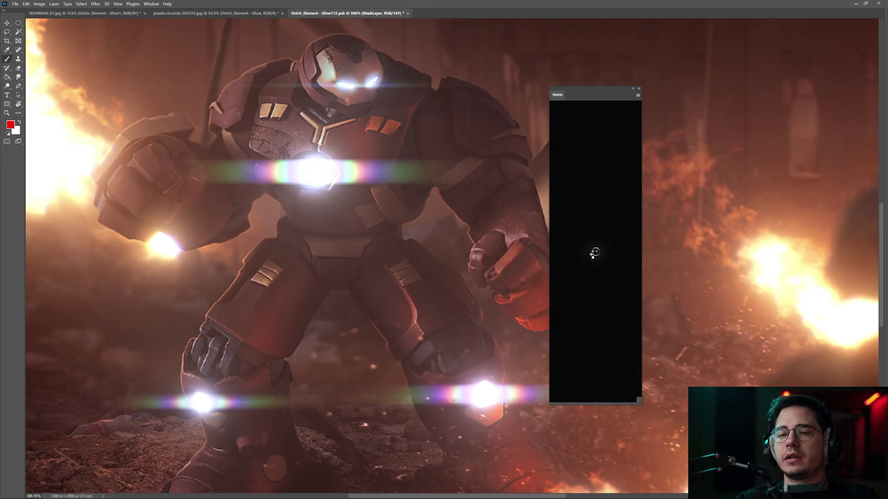
scroll(468, 215, "down", 3)
scroll(468, 215, "up", 1)
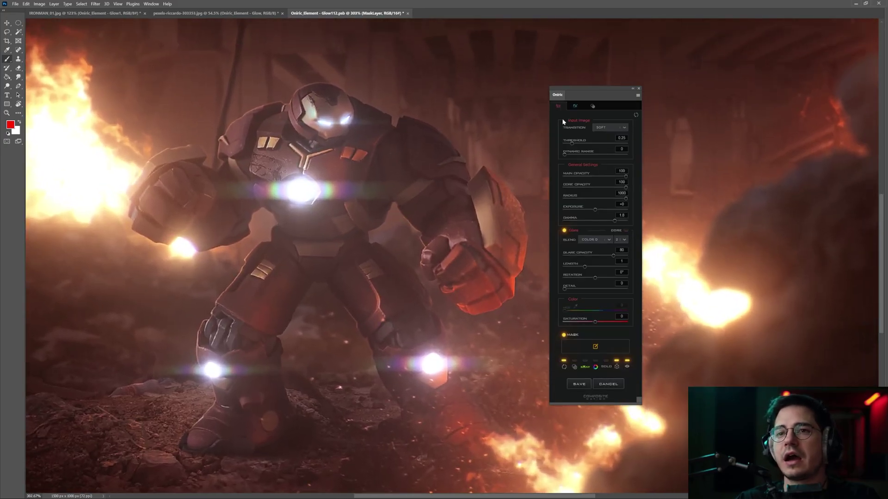
Compare Glare Spectrum frequencies of 8 and 1 on the robot's lights, setting blur to 1 and frequency to 8.
left_click_drag(596, 93, 600, 89)
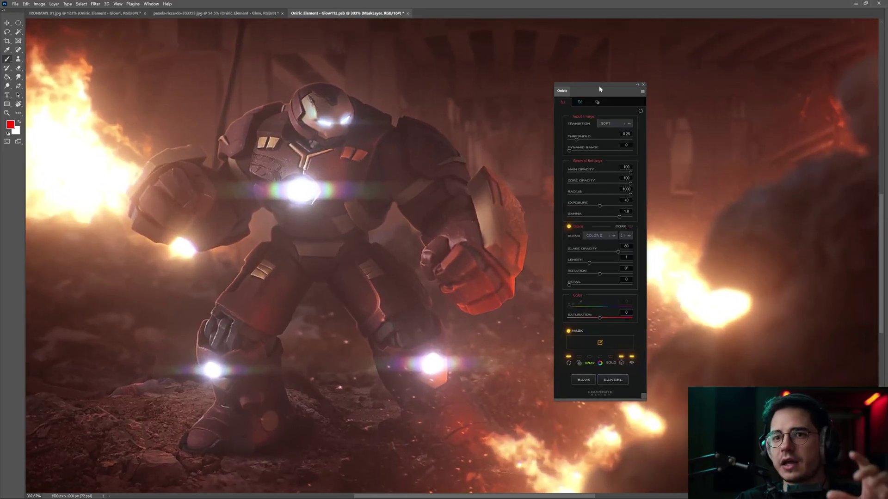
left_click_drag(600, 88, 592, 83)
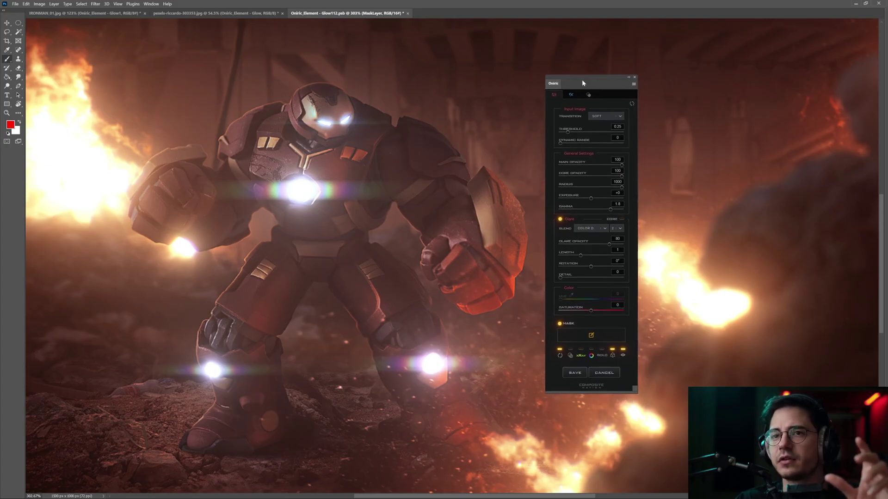
left_click(573, 97)
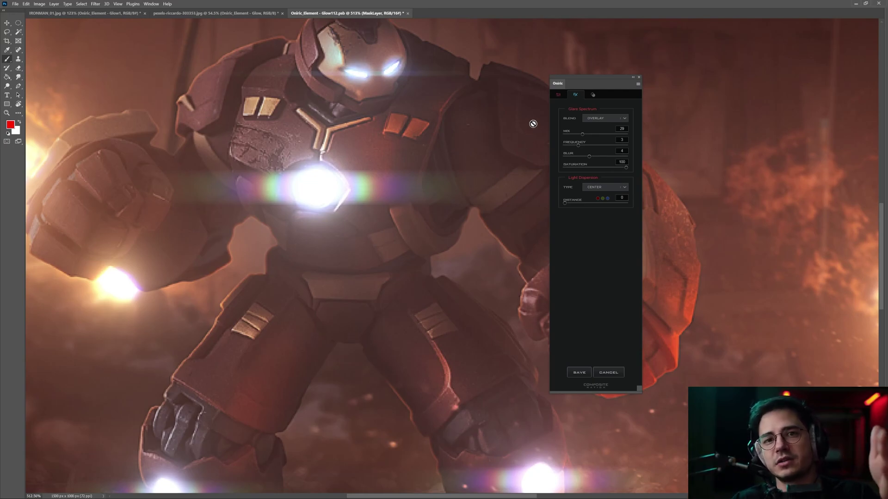
left_click_drag(579, 146, 610, 146)
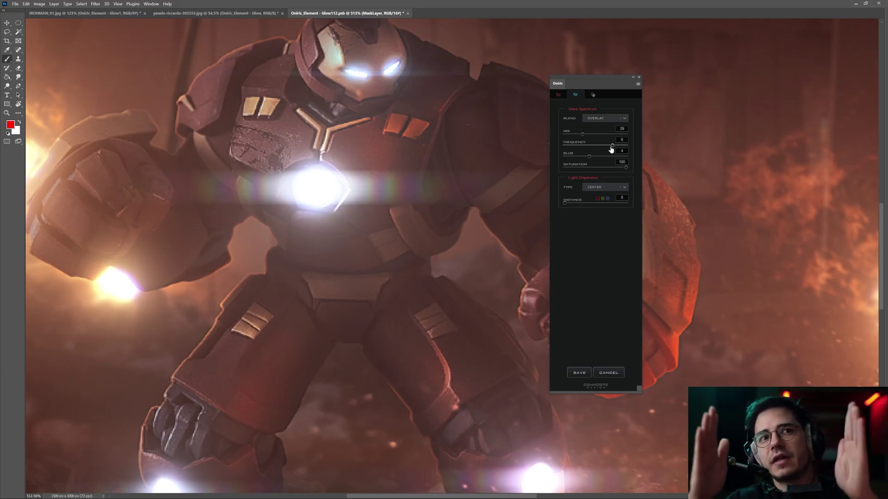
left_click_drag(611, 148, 565, 148)
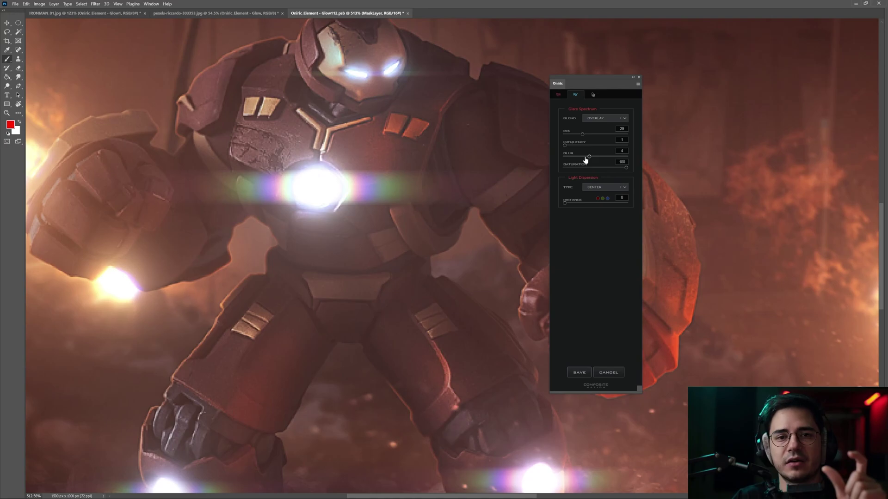
left_click_drag(589, 159, 572, 159)
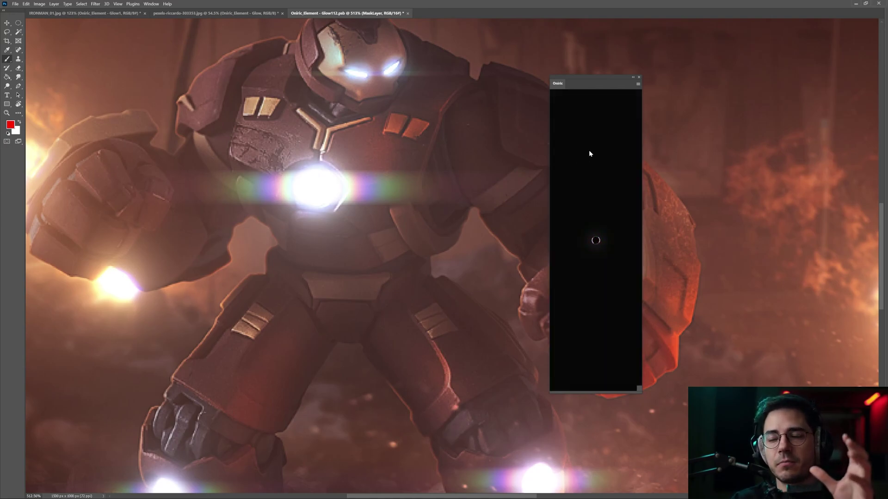
left_click_drag(570, 146, 612, 146)
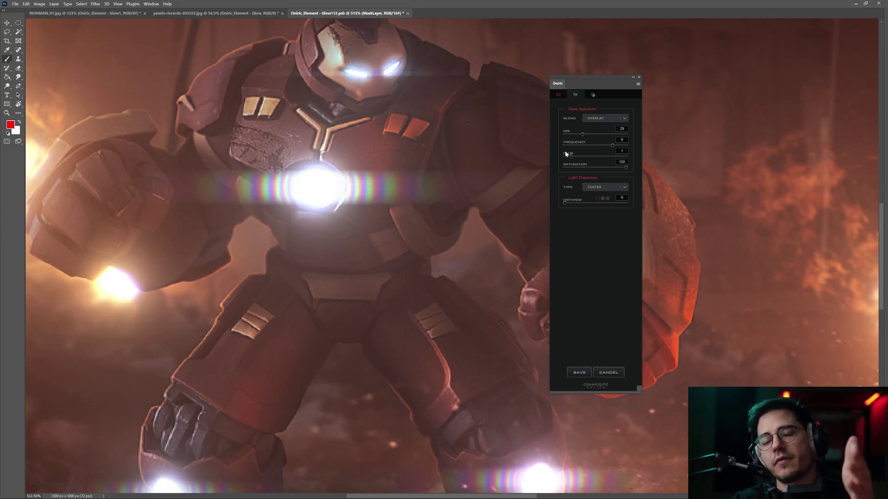
left_click_drag(419, 186, 384, 182)
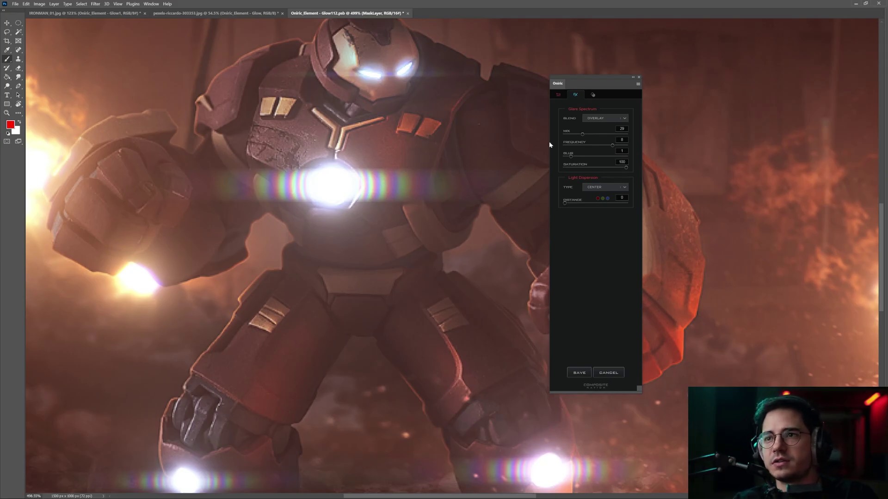
Review the Glare Spectrum blend options, keeping Overlay, and examine the banded glare on the robot's chest reactor.
left_click_drag(602, 79, 602, 77)
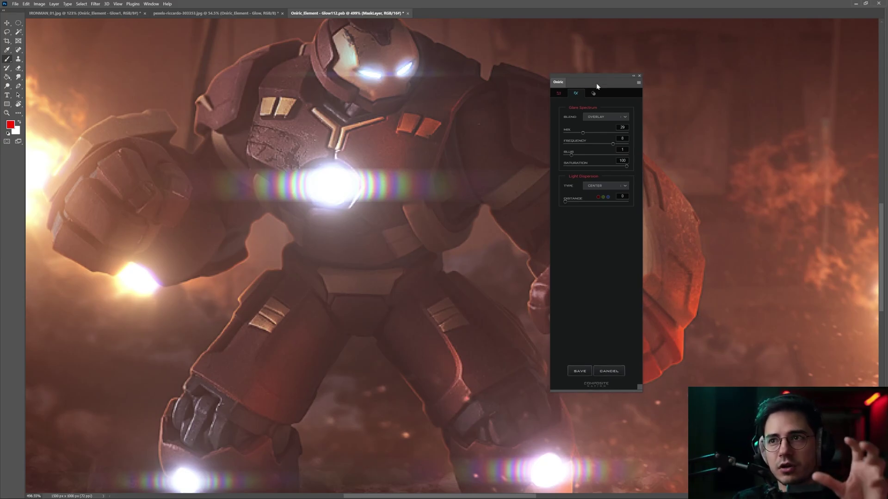
left_click(617, 118)
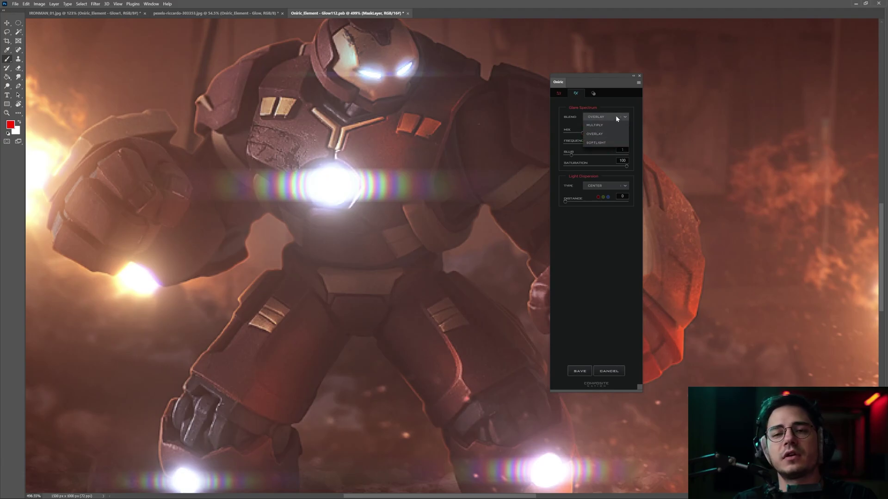
left_click(615, 112)
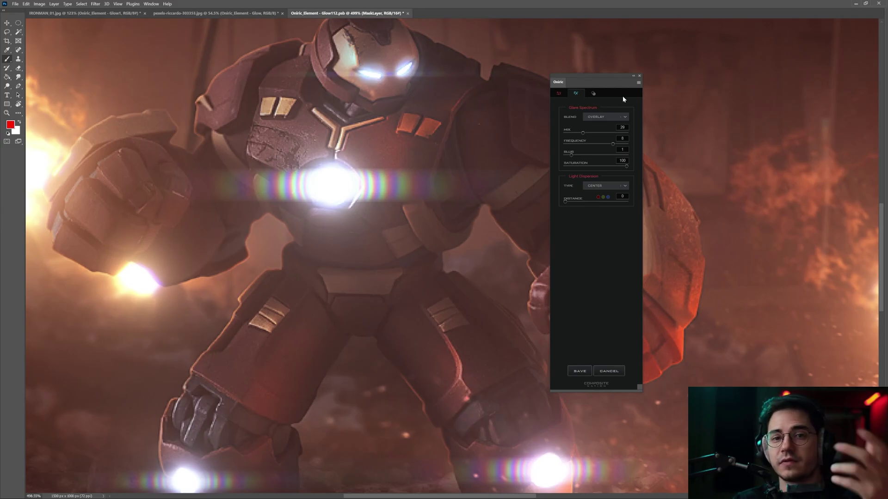
scroll(446, 178, "down", 5)
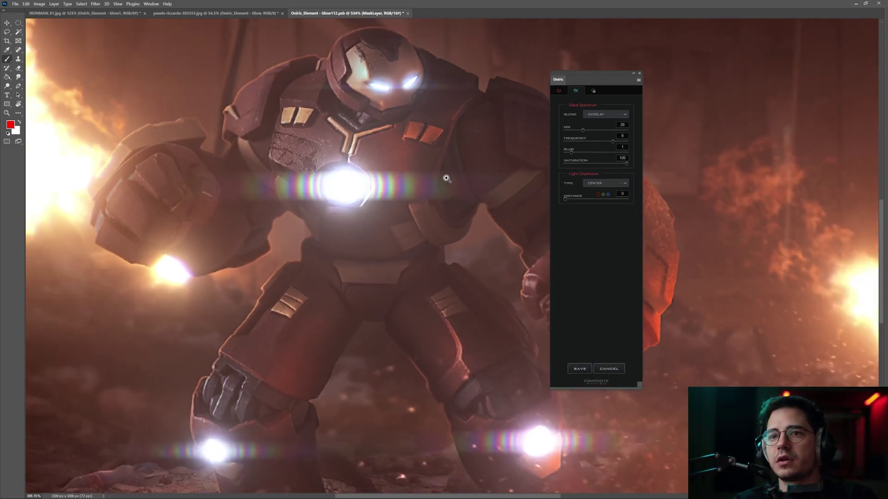
left_click_drag(445, 178, 419, 182)
scroll(410, 182, "up", 4)
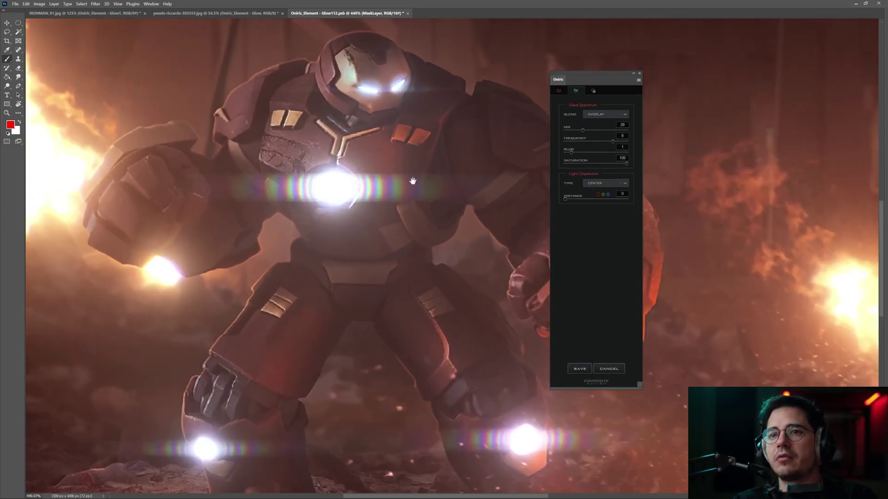
Enable colorization for the robot's glow and set its hue to 240° for a blue tint.
left_click(558, 90)
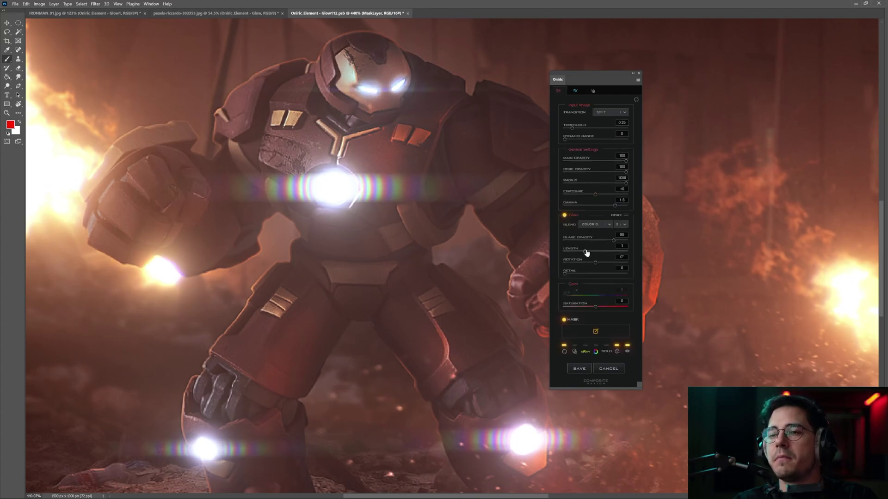
left_click(595, 352)
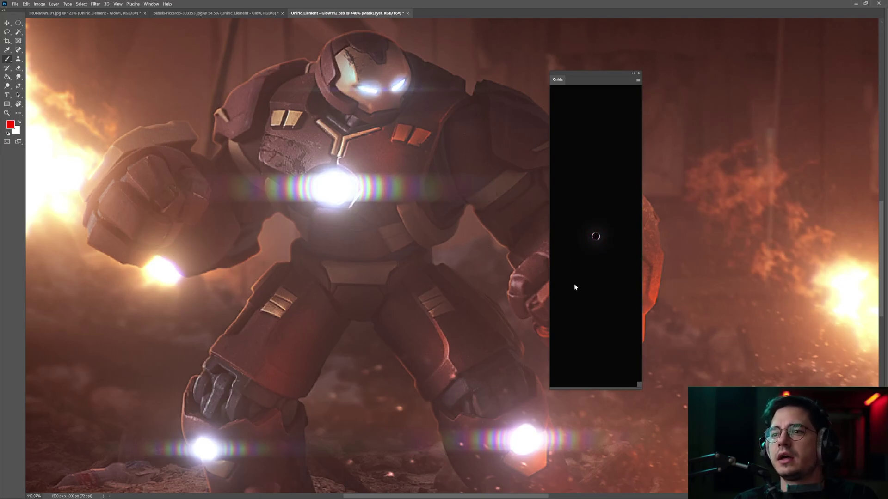
scroll(501, 288, "down", 4)
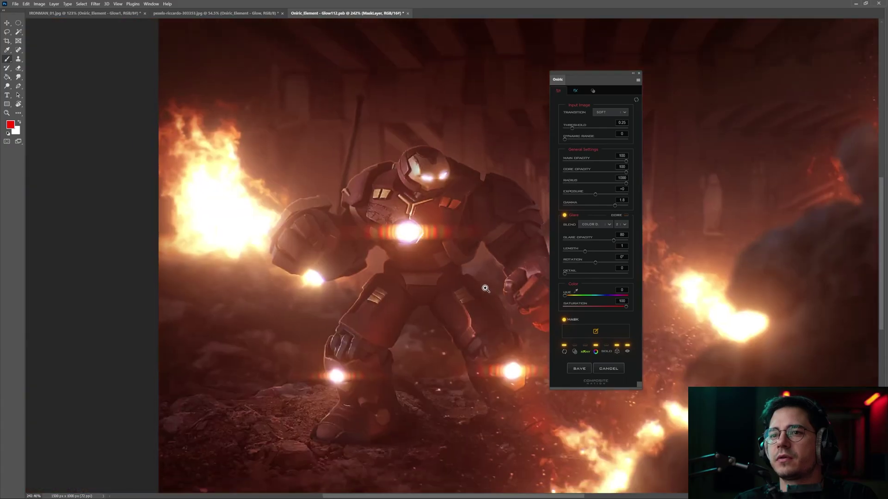
left_click_drag(591, 295, 605, 294)
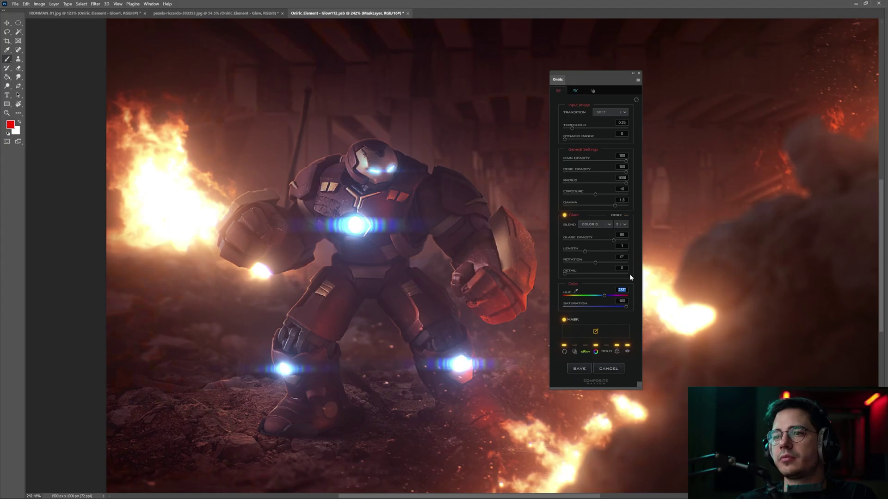
type("220")
key("Return")
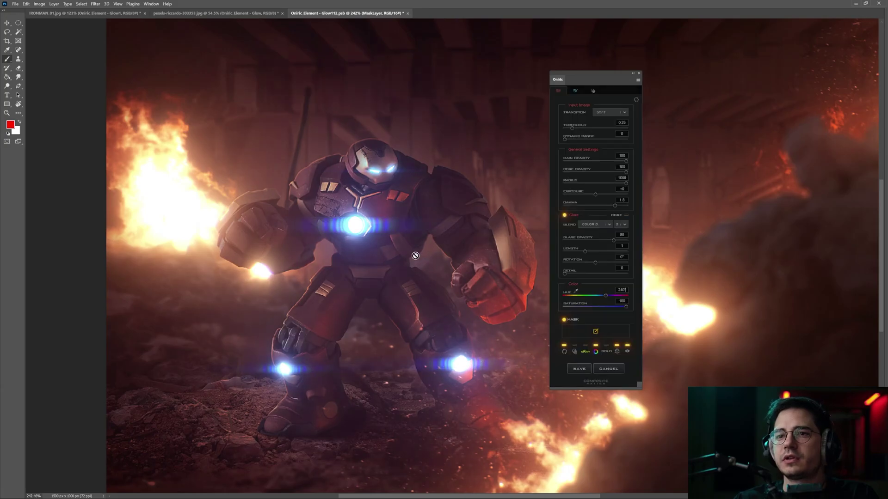
Inspect the blue glare around the robot's knee lights and reduce the Glare Spectrum saturation to 64.
left_click_drag(364, 251, 373, 253)
left_click_drag(369, 255, 382, 214)
left_click_drag(342, 361, 481, 183)
left_click_drag(382, 302, 396, 299)
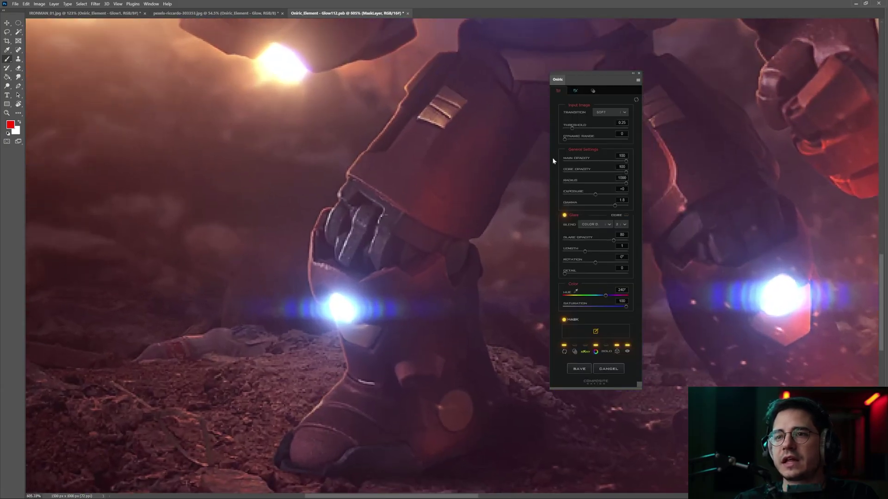
left_click(575, 91)
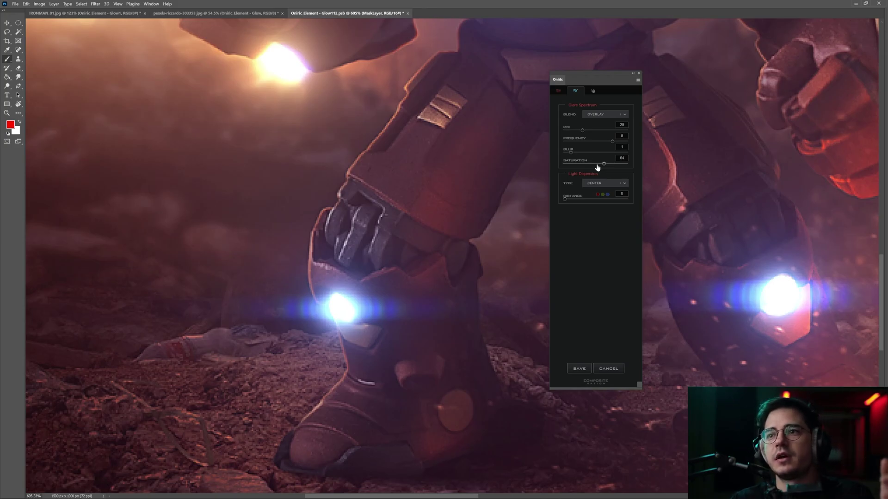
Set the Glare Spectrum saturation to 18 and its frequency to 4.
left_click_drag(597, 167, 575, 162)
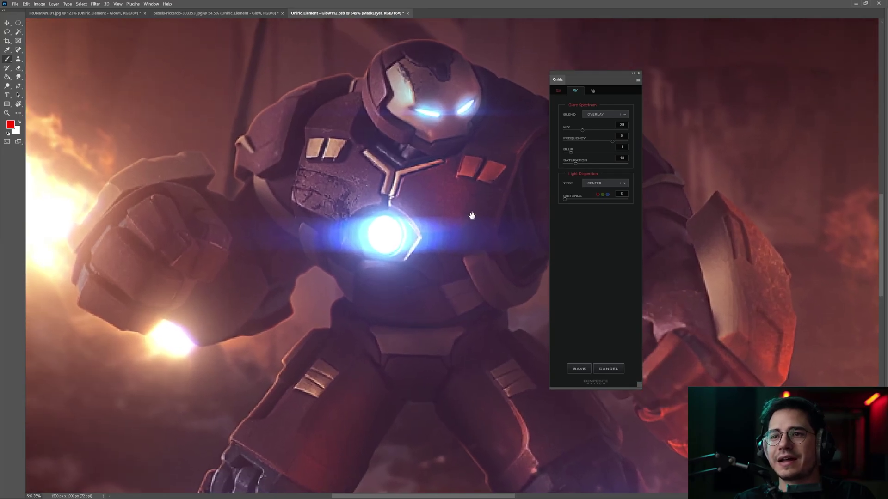
scroll(469, 215, "up", 2)
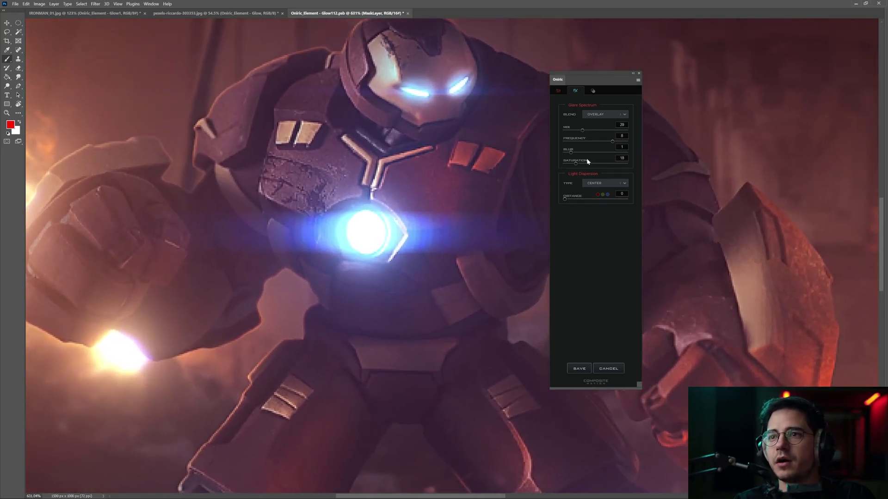
left_click_drag(613, 144, 586, 144)
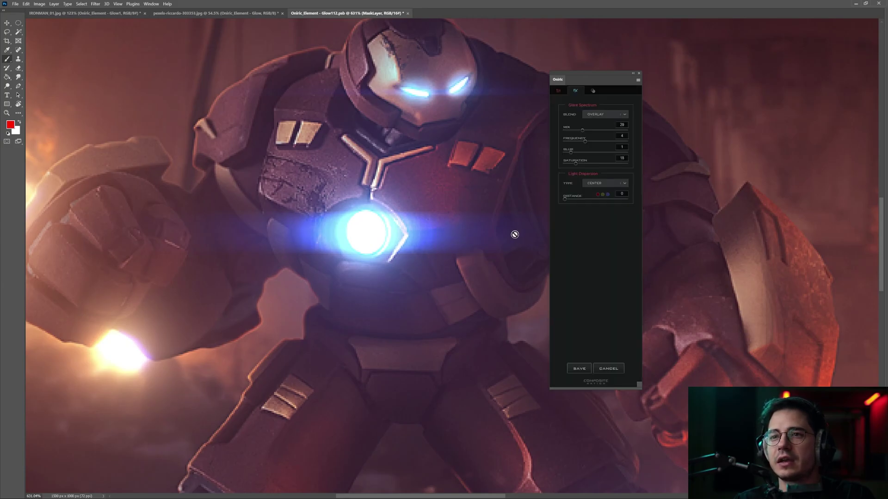
Inspect the glare on the robot's chest reactor and knee lights and raise the Glare Spectrum saturation to 57.
left_click_drag(509, 232, 492, 236)
left_click_drag(436, 315, 410, 234)
left_click_drag(467, 326, 414, 248)
left_click_drag(346, 262, 351, 262)
left_click_drag(351, 262, 375, 262)
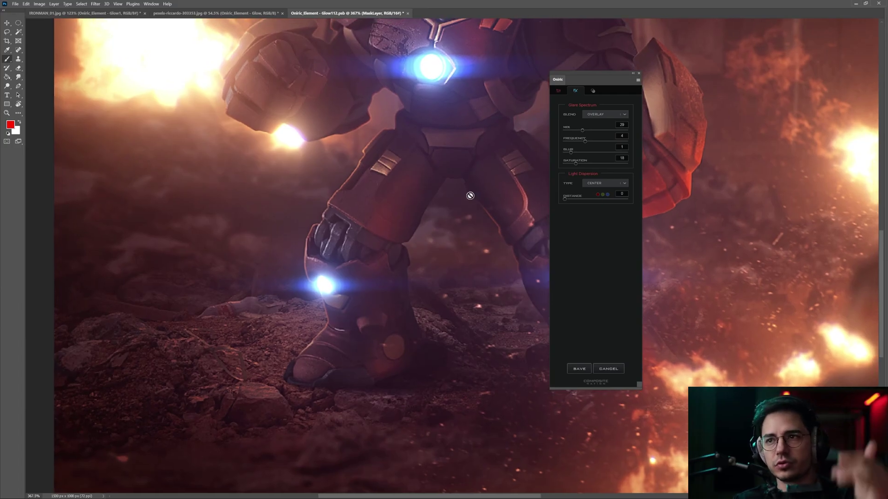
left_click_drag(464, 138, 450, 161)
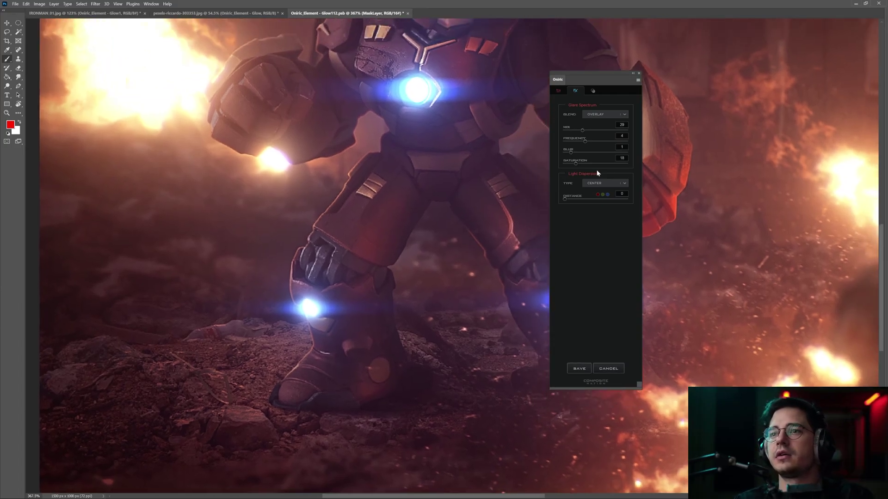
left_click(599, 164)
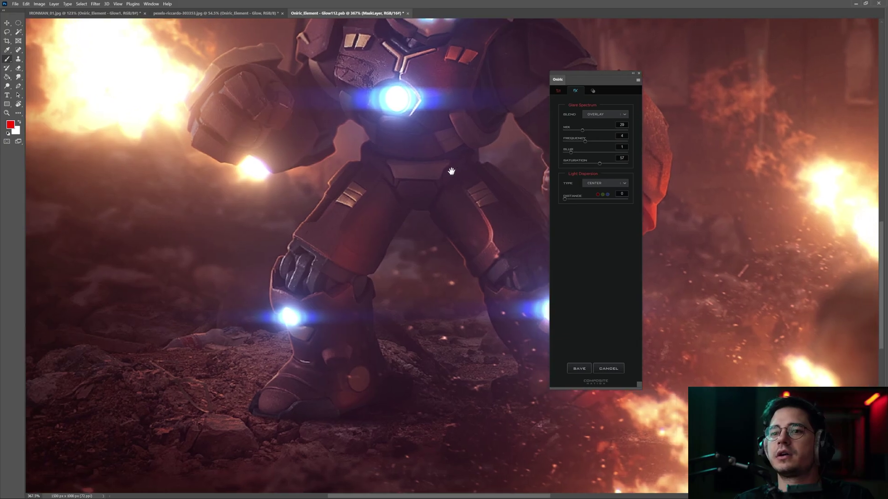
Try the glow's colour saturation at 47 and 67, and set the glare detail to 24.
left_click(558, 91)
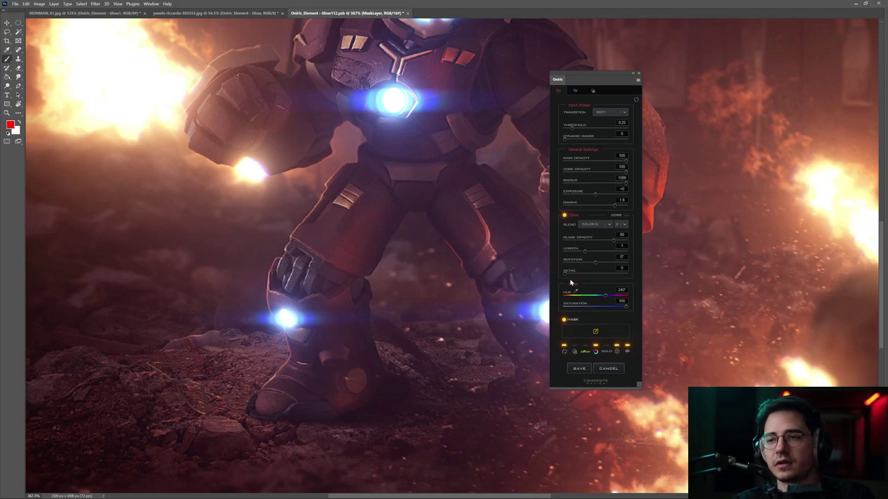
left_click_drag(626, 306, 615, 307)
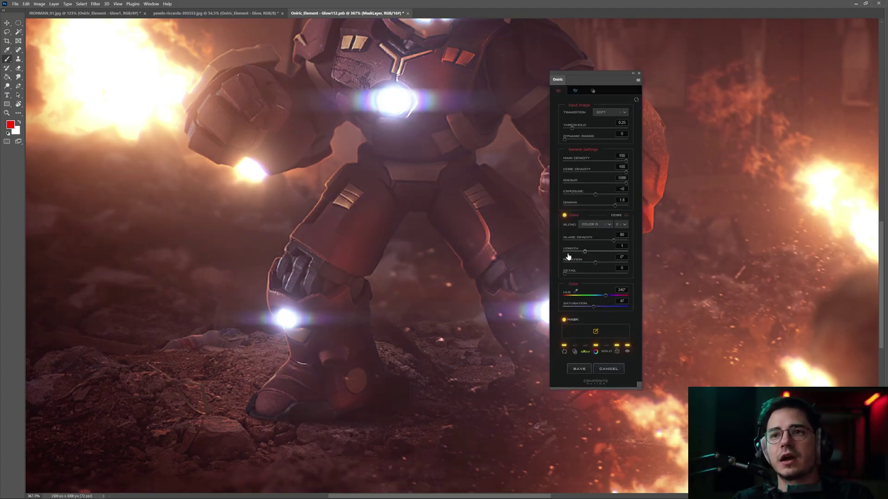
scroll(395, 258, "down", 5)
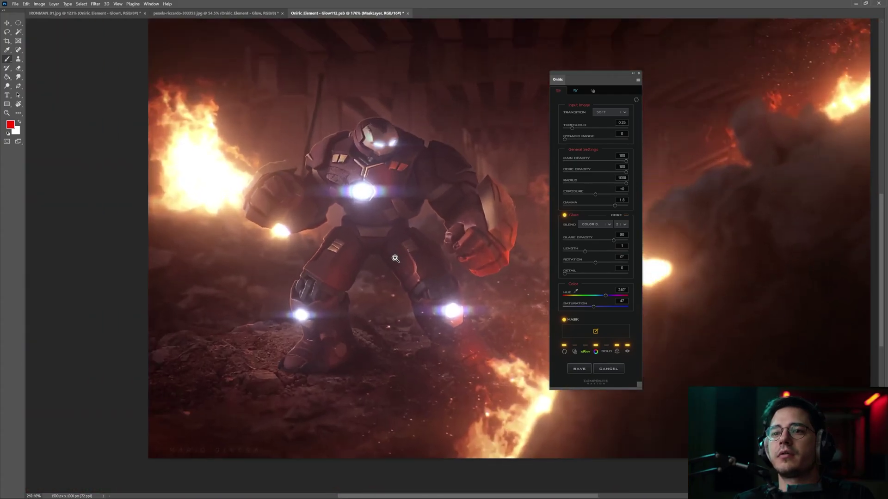
scroll(395, 258, "up", 1)
left_click_drag(594, 306, 606, 307)
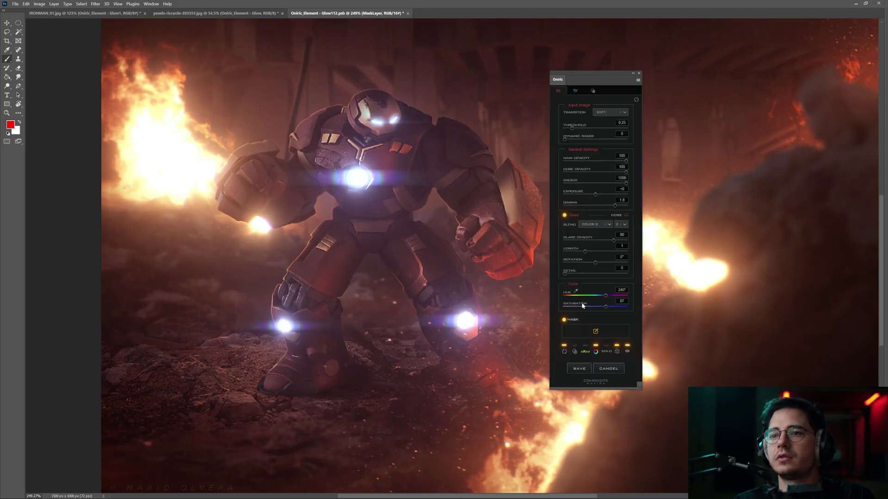
left_click(579, 274)
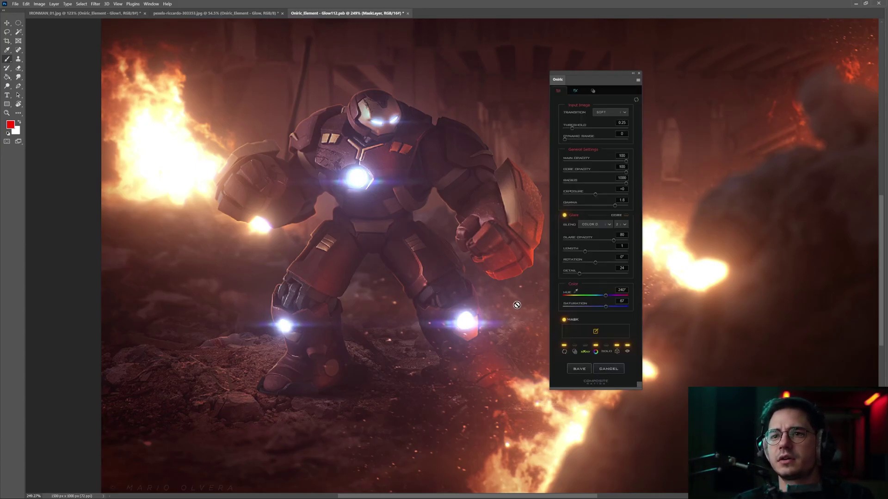
Set the glow's colour saturation to 82, glare opacity to 57 and gamma to 2.19.
scroll(459, 325, "up", 3)
left_click_drag(329, 223, 355, 253)
scroll(355, 253, "up", 5)
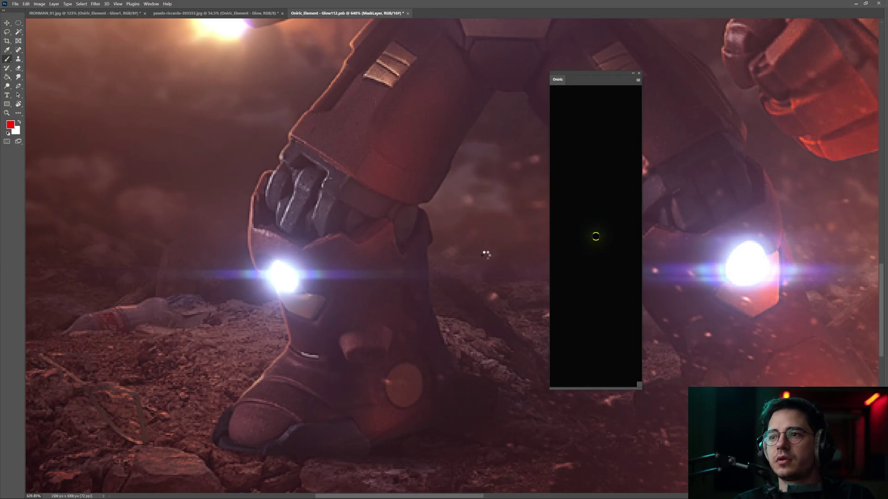
left_click_drag(470, 252, 356, 316)
left_click(614, 307)
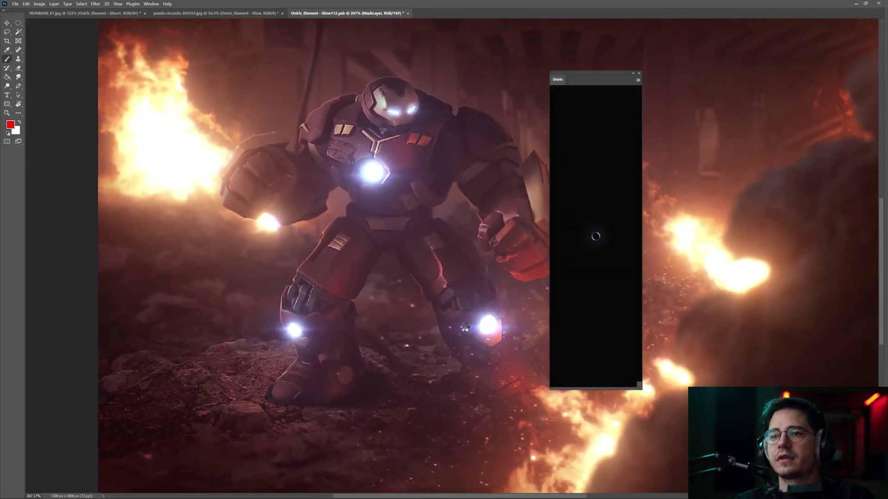
left_click_drag(493, 287, 467, 286)
left_click(620, 207)
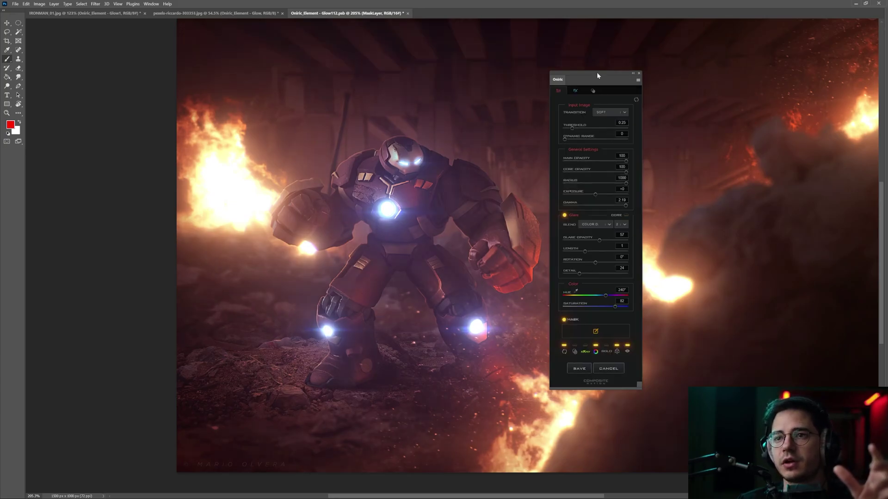
Raise the robot glow's exposure to +0.48 and check the brighter lights.
left_click_drag(595, 73, 603, 69)
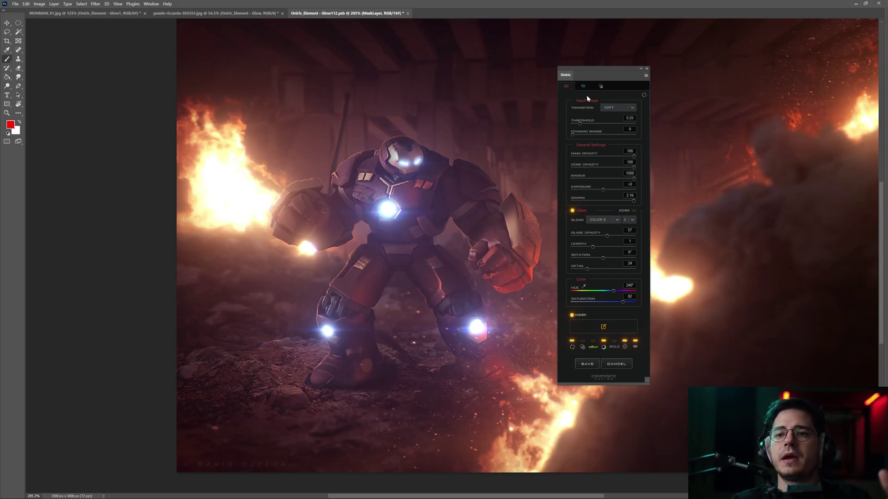
left_click(587, 86)
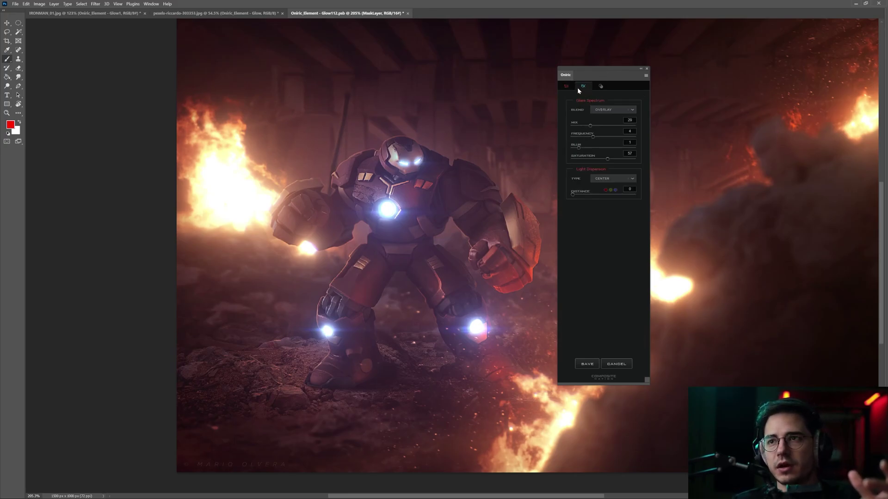
left_click(568, 86)
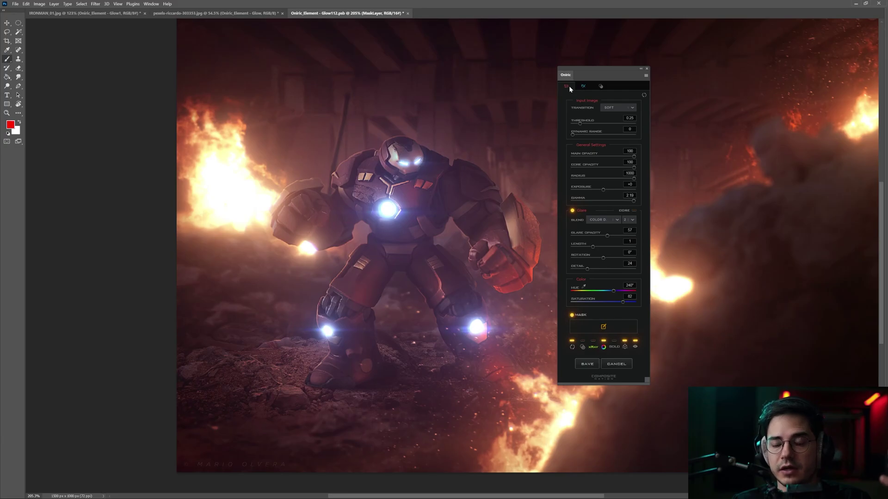
left_click_drag(603, 190, 606, 190)
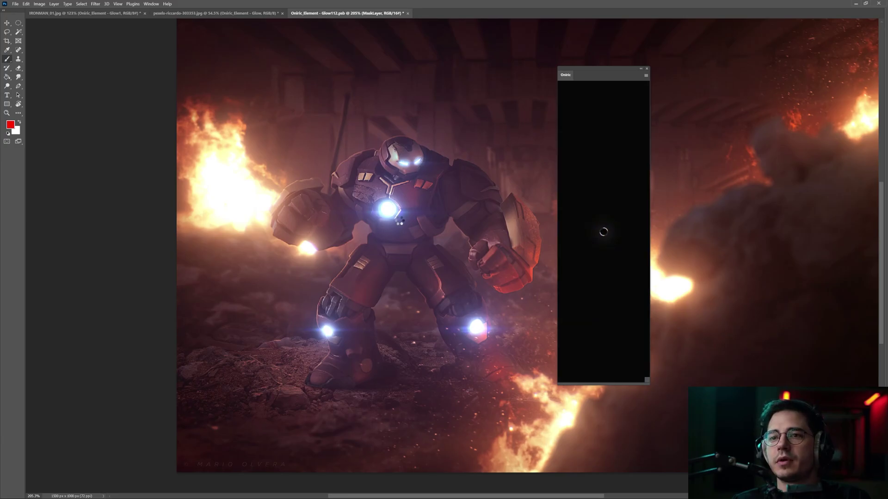
left_click_drag(481, 269, 408, 245)
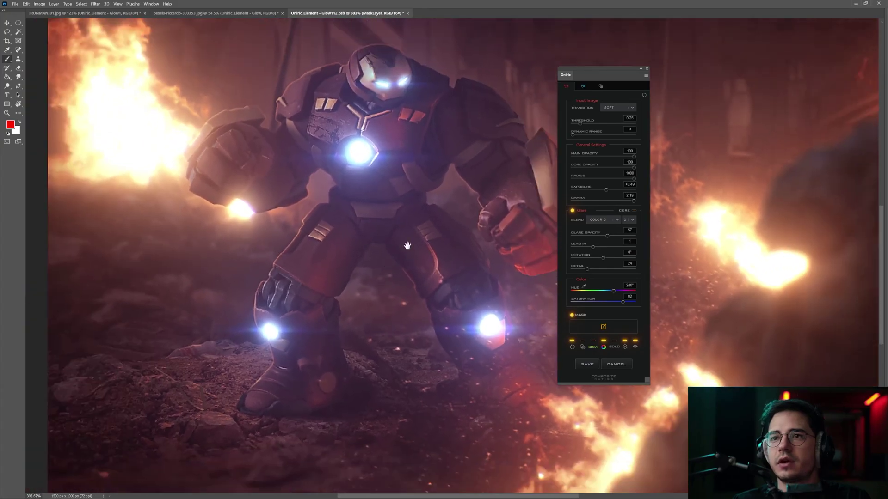
Compare a lower and a higher Glare Spectrum mix on the robot's lights, keeping the higher mix.
left_click(582, 87)
left_click_drag(591, 125, 567, 126)
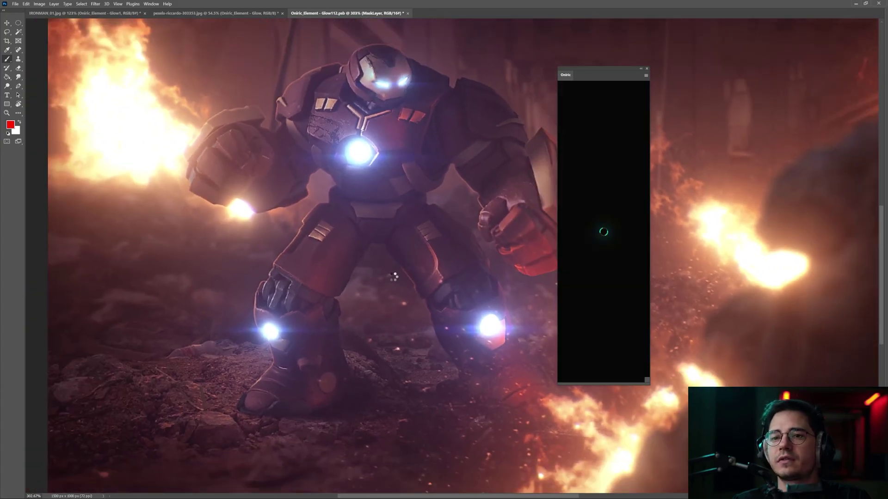
left_click_drag(593, 126, 620, 128)
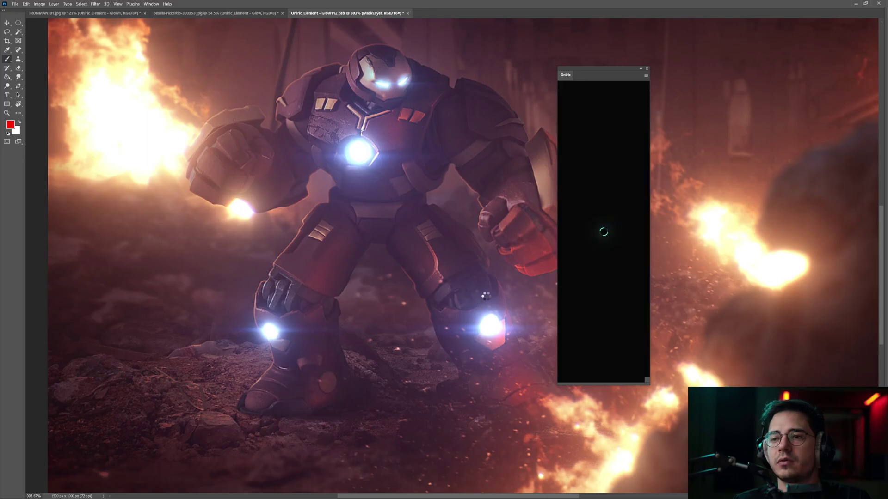
left_click_drag(386, 182, 379, 208)
left_click_drag(440, 289, 419, 283)
left_click_drag(245, 293, 467, 288)
left_click_drag(324, 226, 364, 237)
mouse_move(402, 119)
left_mouse_down()
mouse_move(389, 212)
mouse_move(364, 240)
left_mouse_up()
left_click_drag(442, 201, 400, 269)
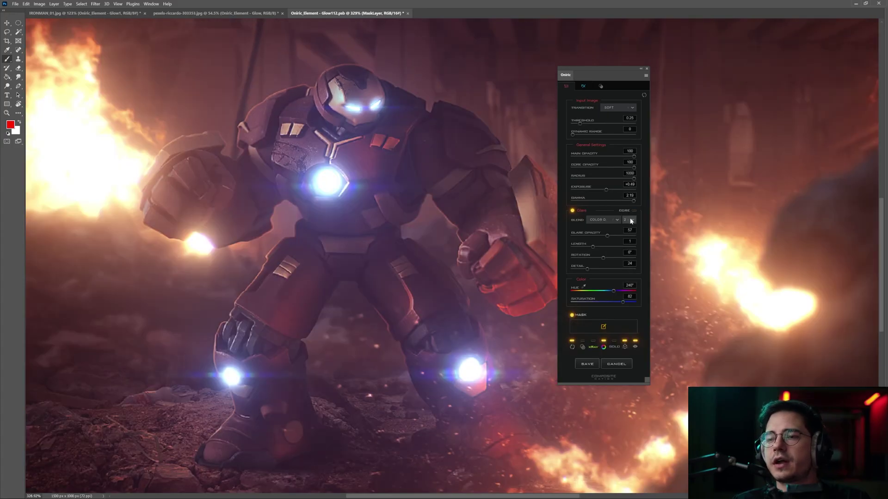
Change the glare's streak number to 4 with a rotation of -37° and inspect the diagonal streaks on the robot's lights.
left_click(628, 221)
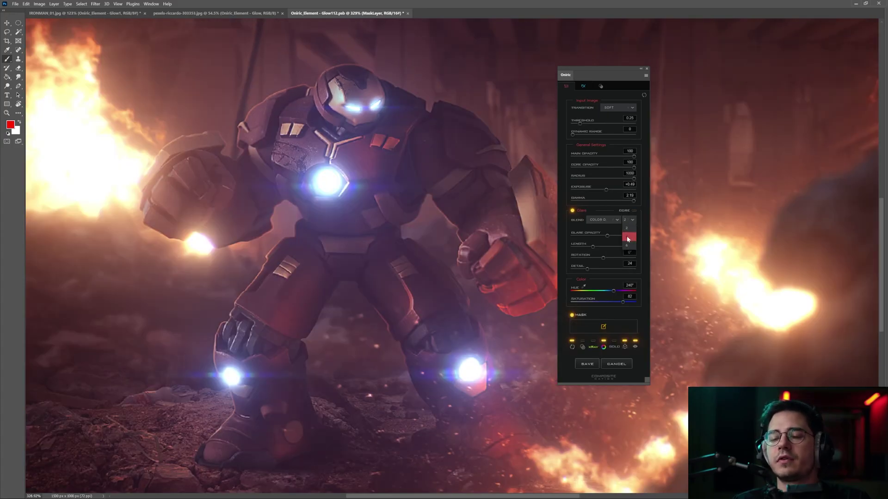
left_click(627, 237)
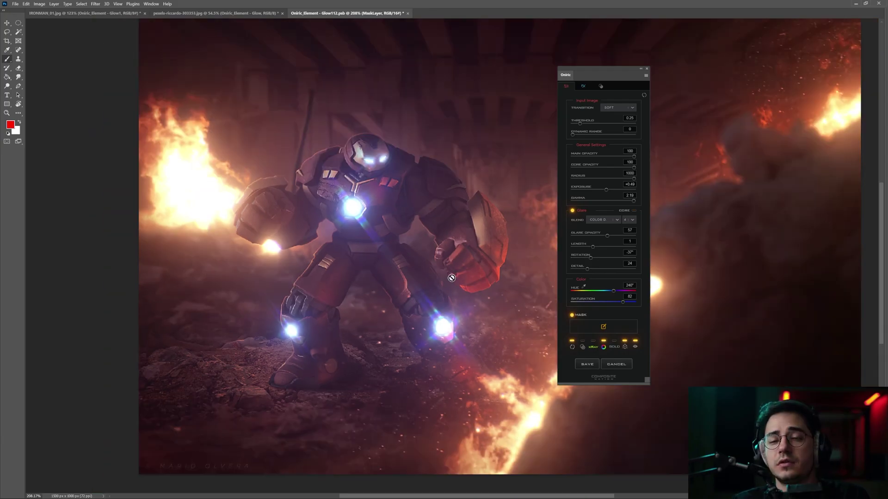
left_click_drag(452, 278, 404, 283)
scroll(409, 288, "down", 5)
scroll(404, 283, "up", 6)
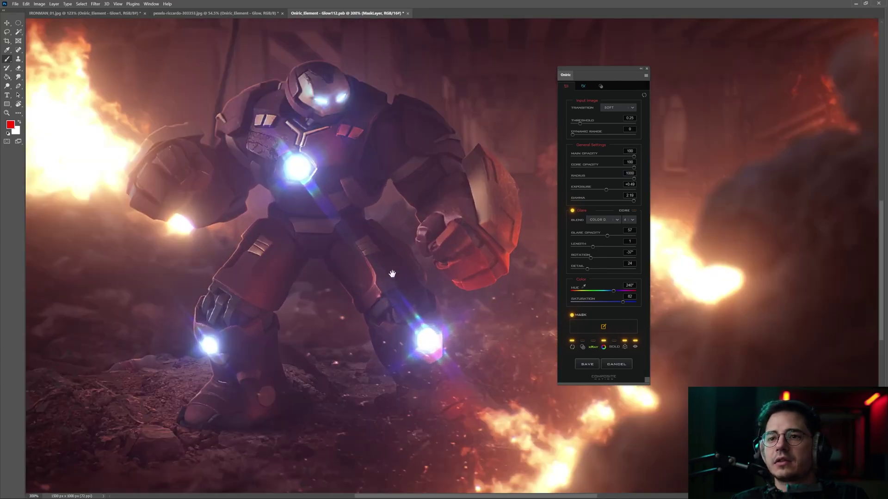
left_click_drag(392, 274, 400, 273)
Save the current glow settings as a user preset named Sci-Fi Glare.
left_click_drag(608, 76, 616, 73)
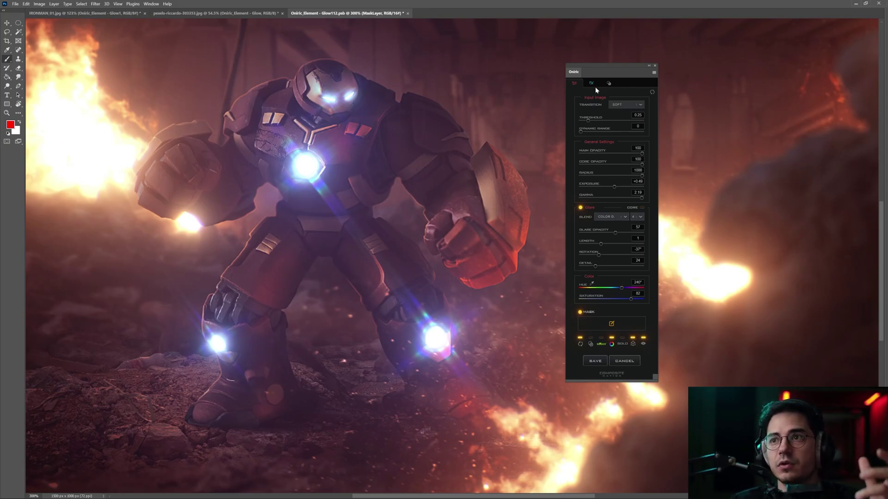
left_click(609, 83)
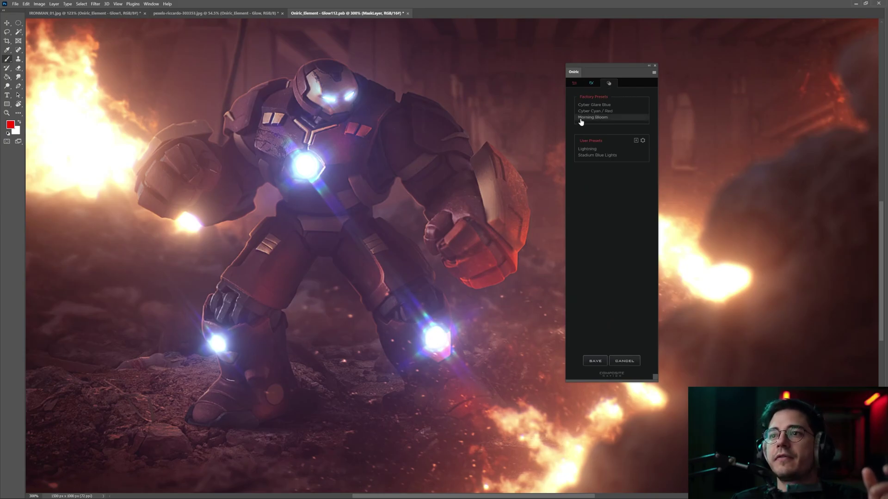
left_click_drag(611, 70, 608, 69)
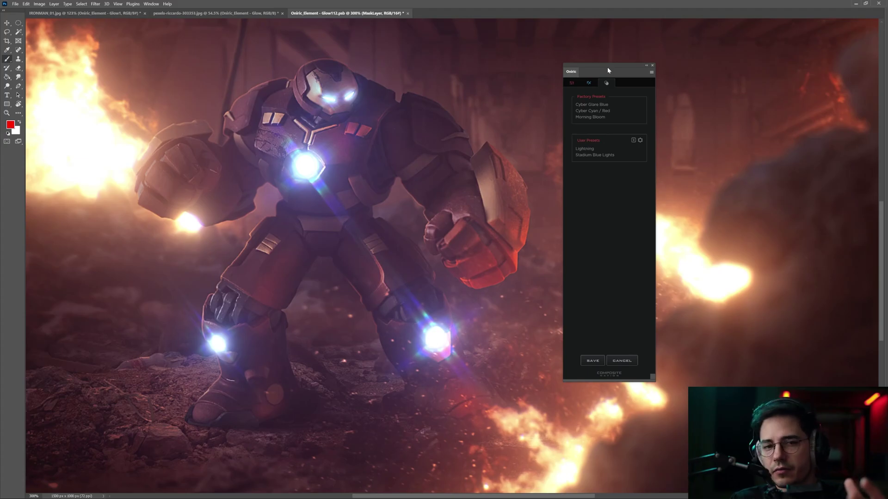
left_click_drag(608, 71, 607, 70)
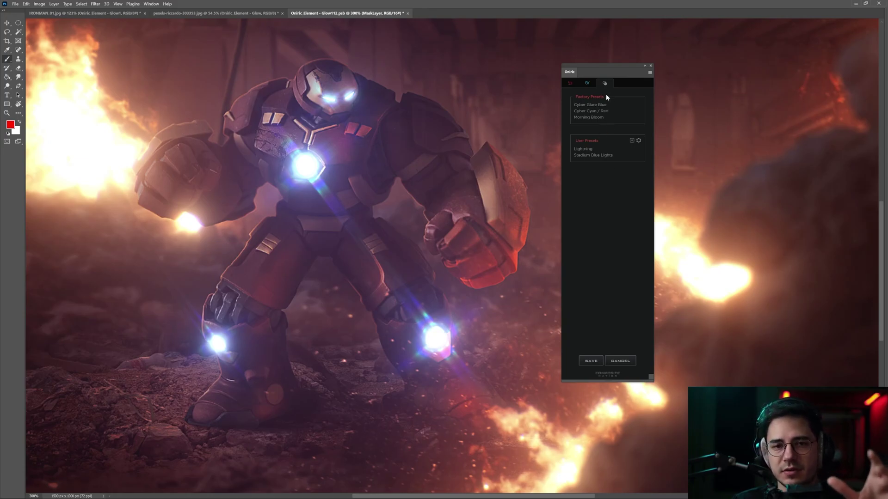
left_click(632, 141)
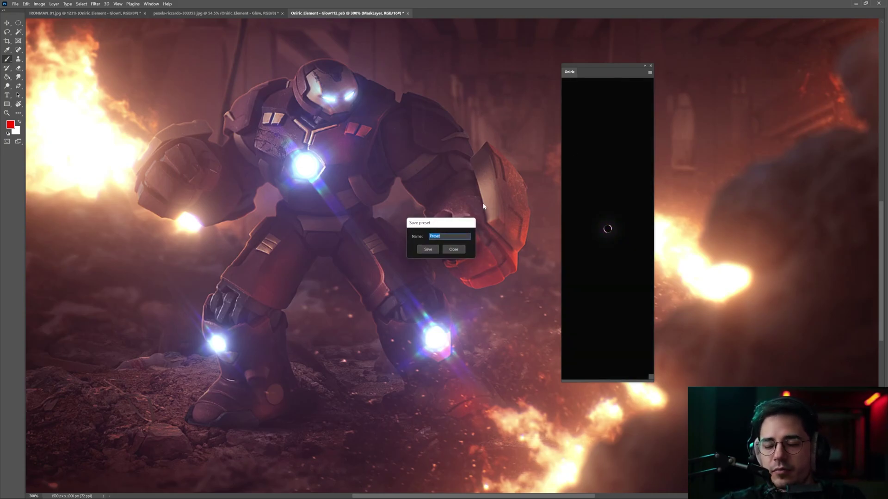
type("Sci-Fi Glare")
left_click(428, 251)
left_click(448, 251)
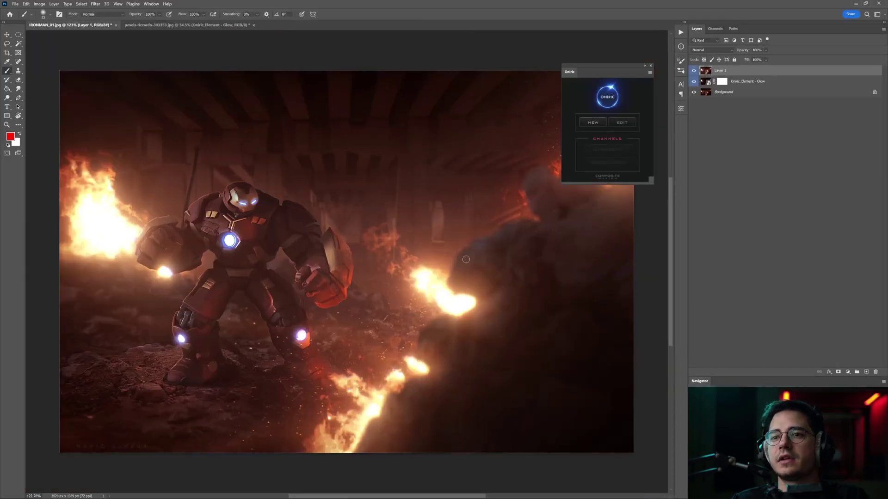
Create a new glow and mask it to the robot's eyes, chest reactor and both knee lights.
left_click(595, 122)
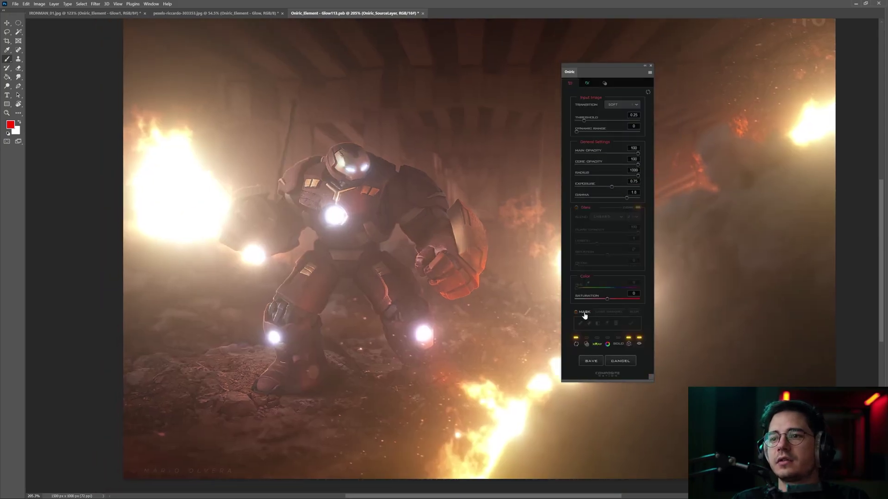
left_click(583, 313)
left_click_drag(328, 210, 332, 214)
left_click_drag(344, 169, 366, 167)
left_click_drag(419, 326, 422, 334)
left_click_drag(282, 325, 275, 342)
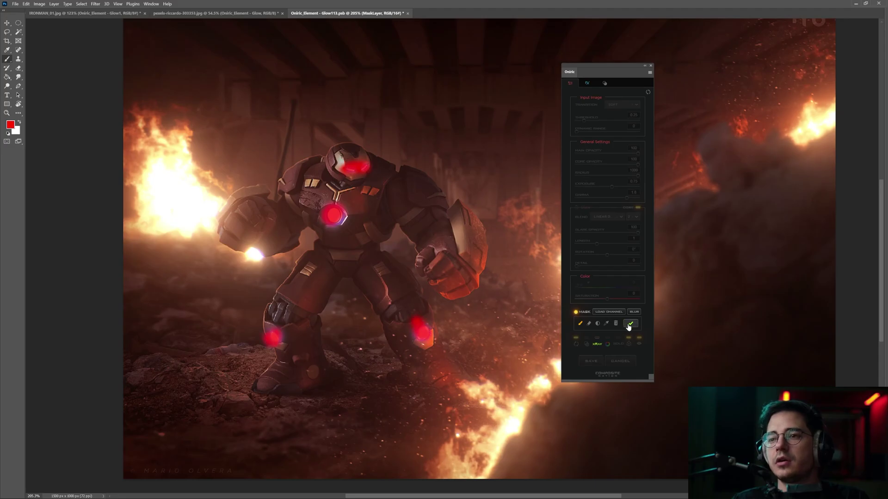
left_click(630, 323)
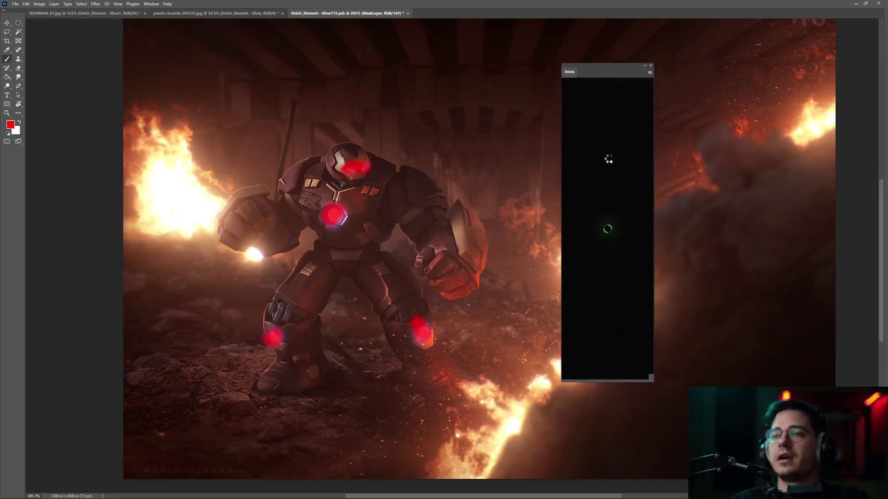
Apply the Sci-Fi Glare user preset to the new glow.
left_click(604, 84)
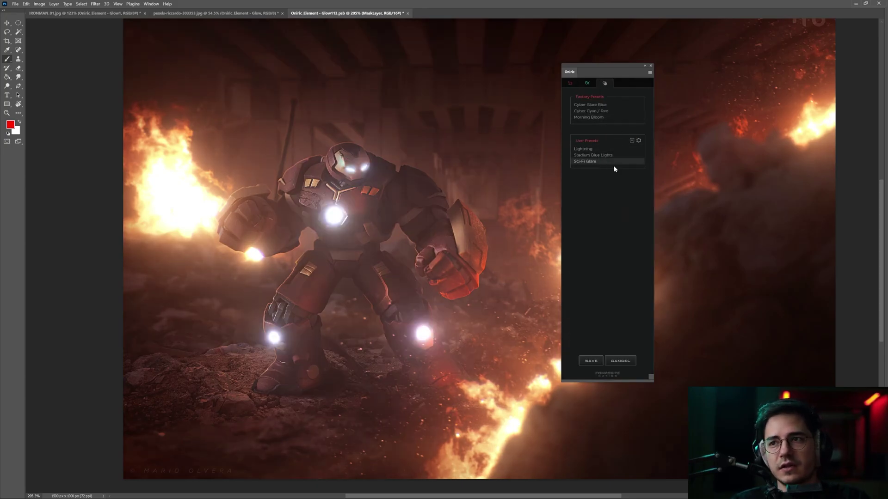
left_click(602, 162)
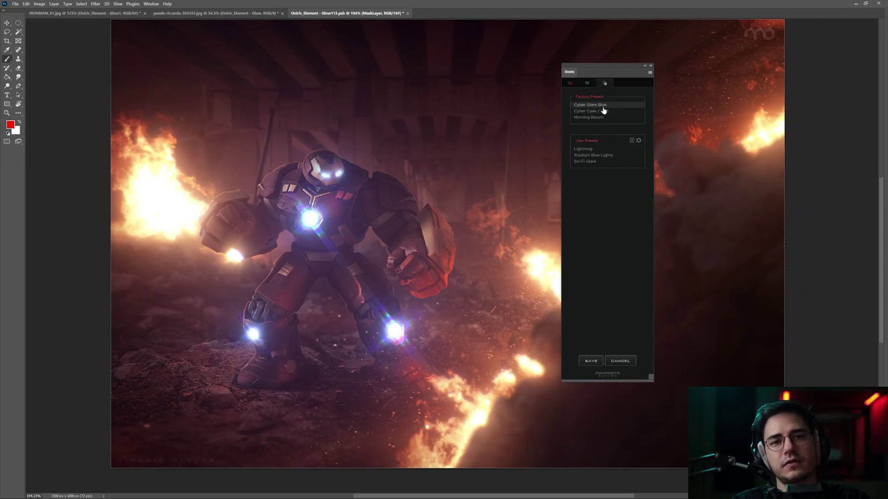
left_click_drag(605, 66, 595, 67)
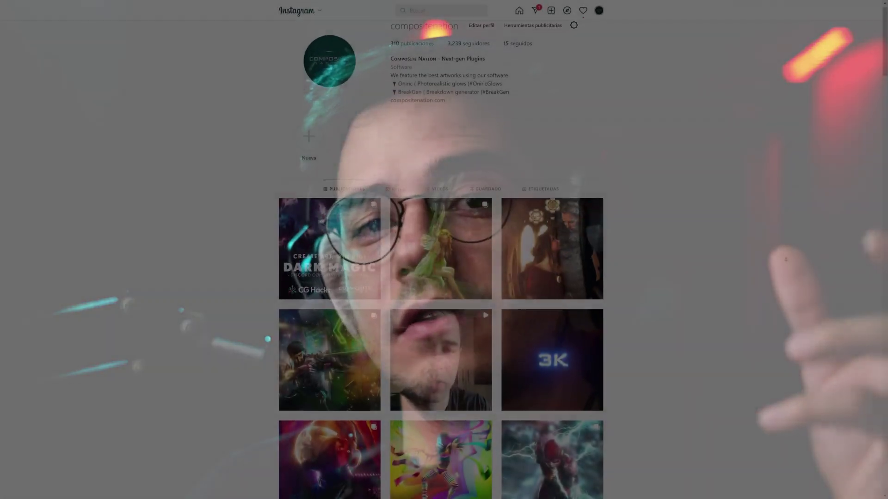
Switch to Instagram and browse the artwork gallery on the compositenation profile.
scroll(787, 278, "down", 5)
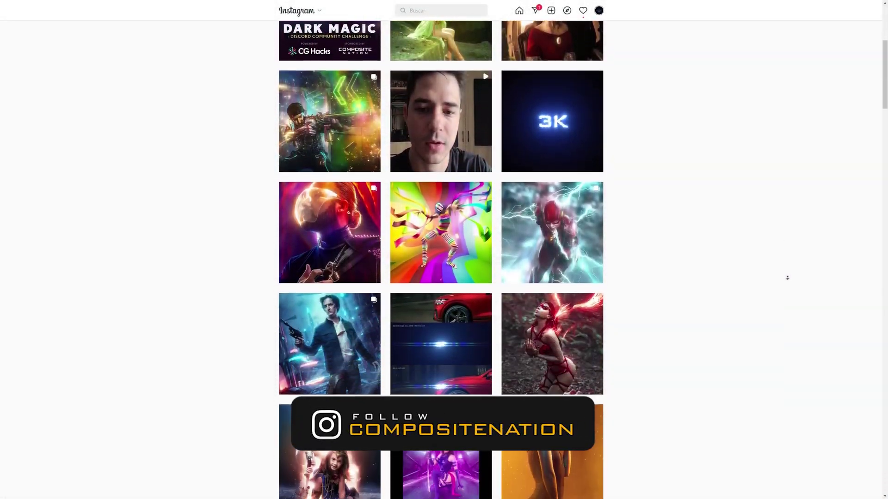
scroll(787, 278, "down", 5)
scroll(790, 315, "down", 8)
scroll(790, 315, "down", 4)
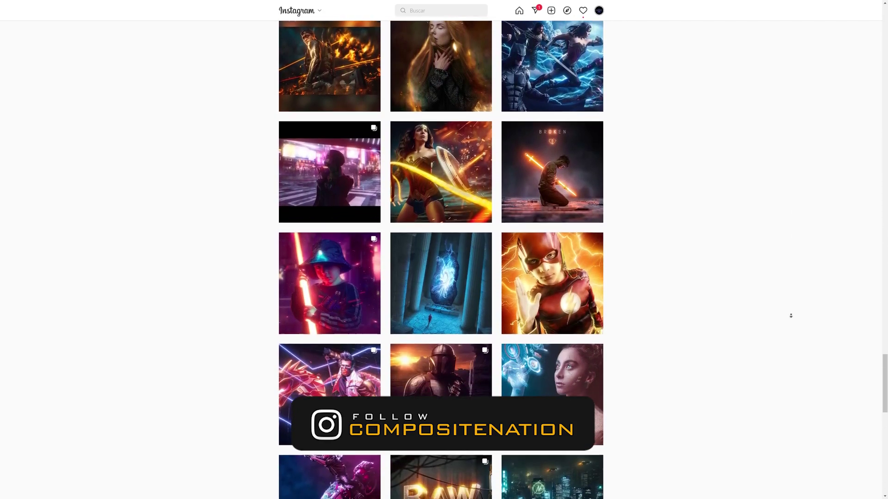
scroll(791, 316, "down", 4)
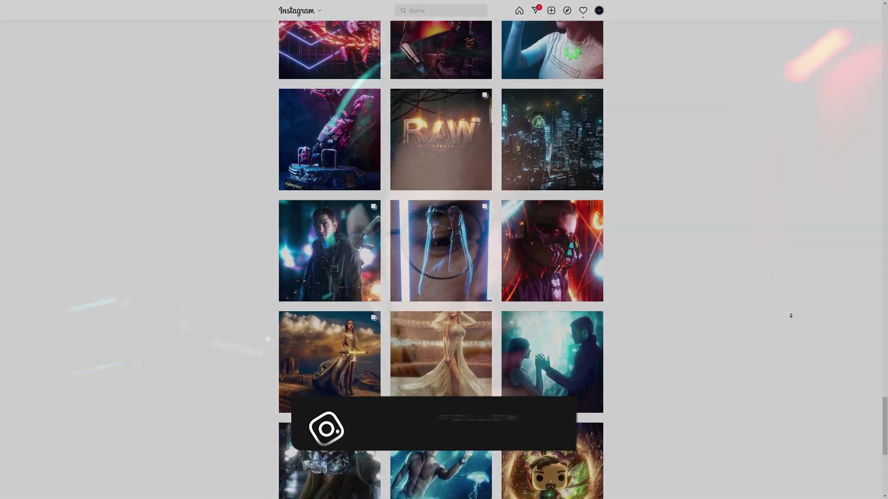